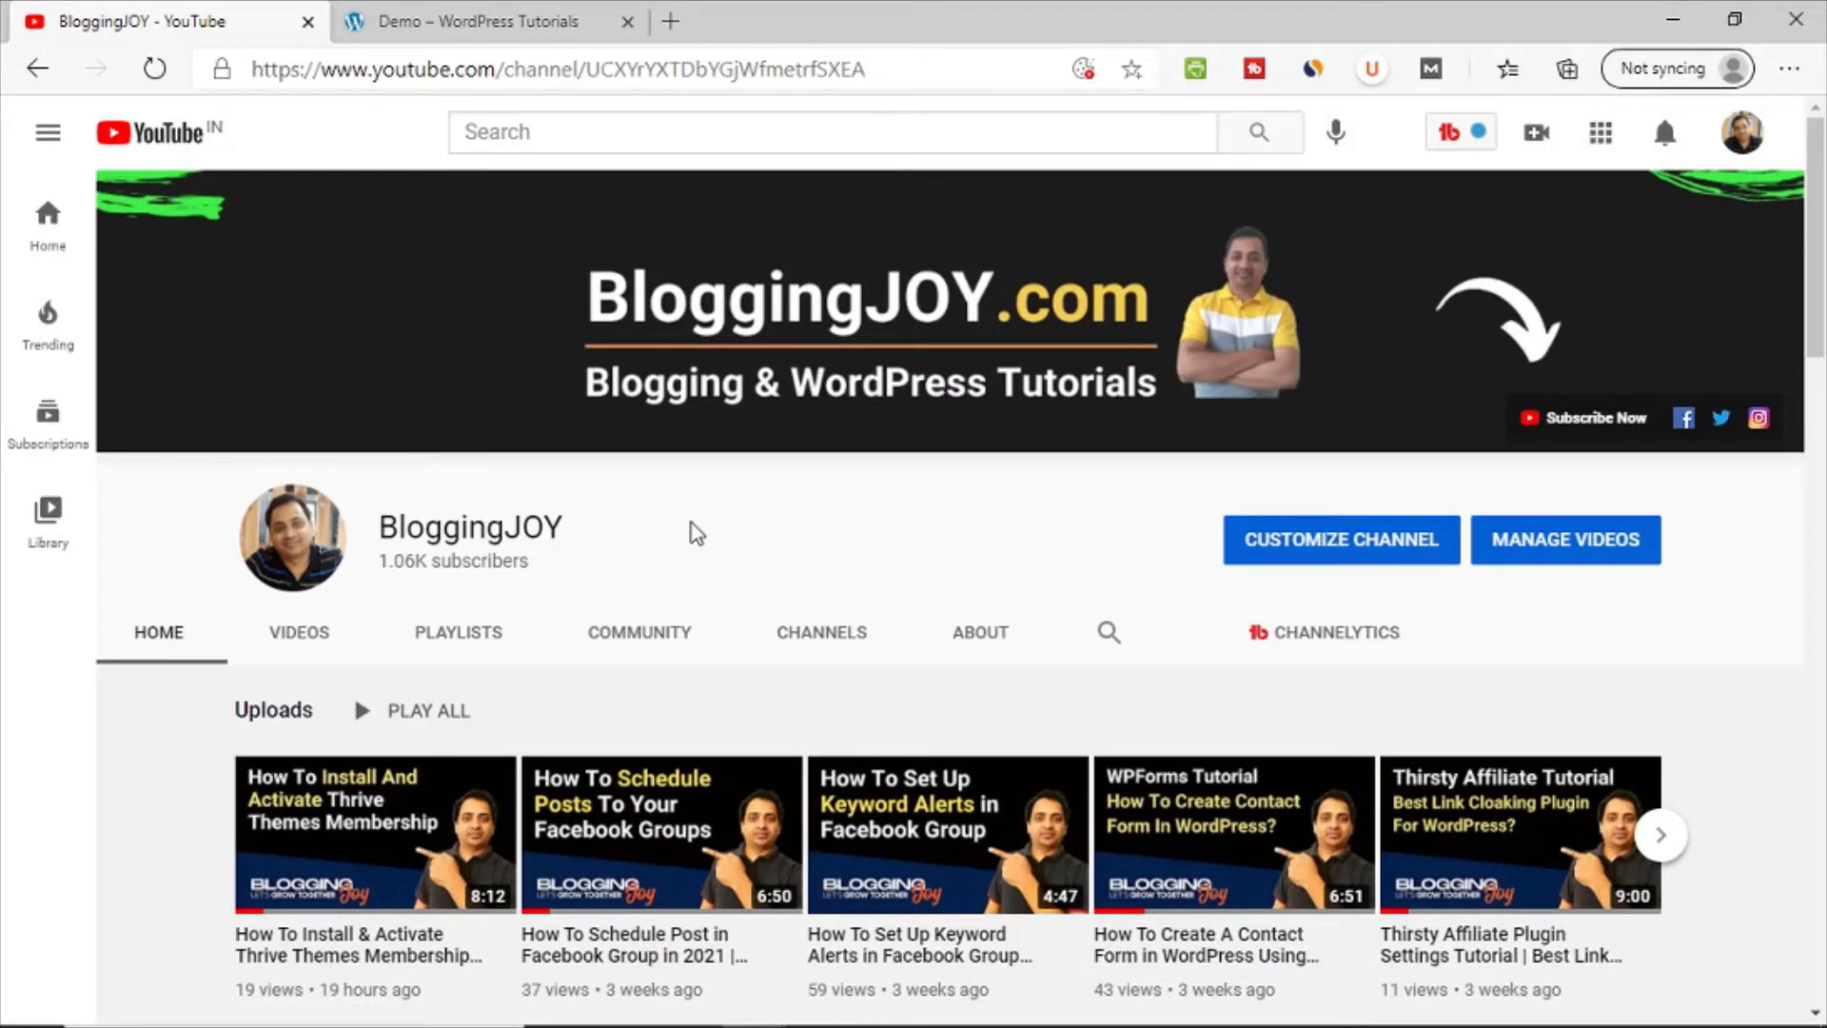
{"action": "scroll", "coordinate": [590, 575], "scroll_direction": "down", "scroll_amount": 1}
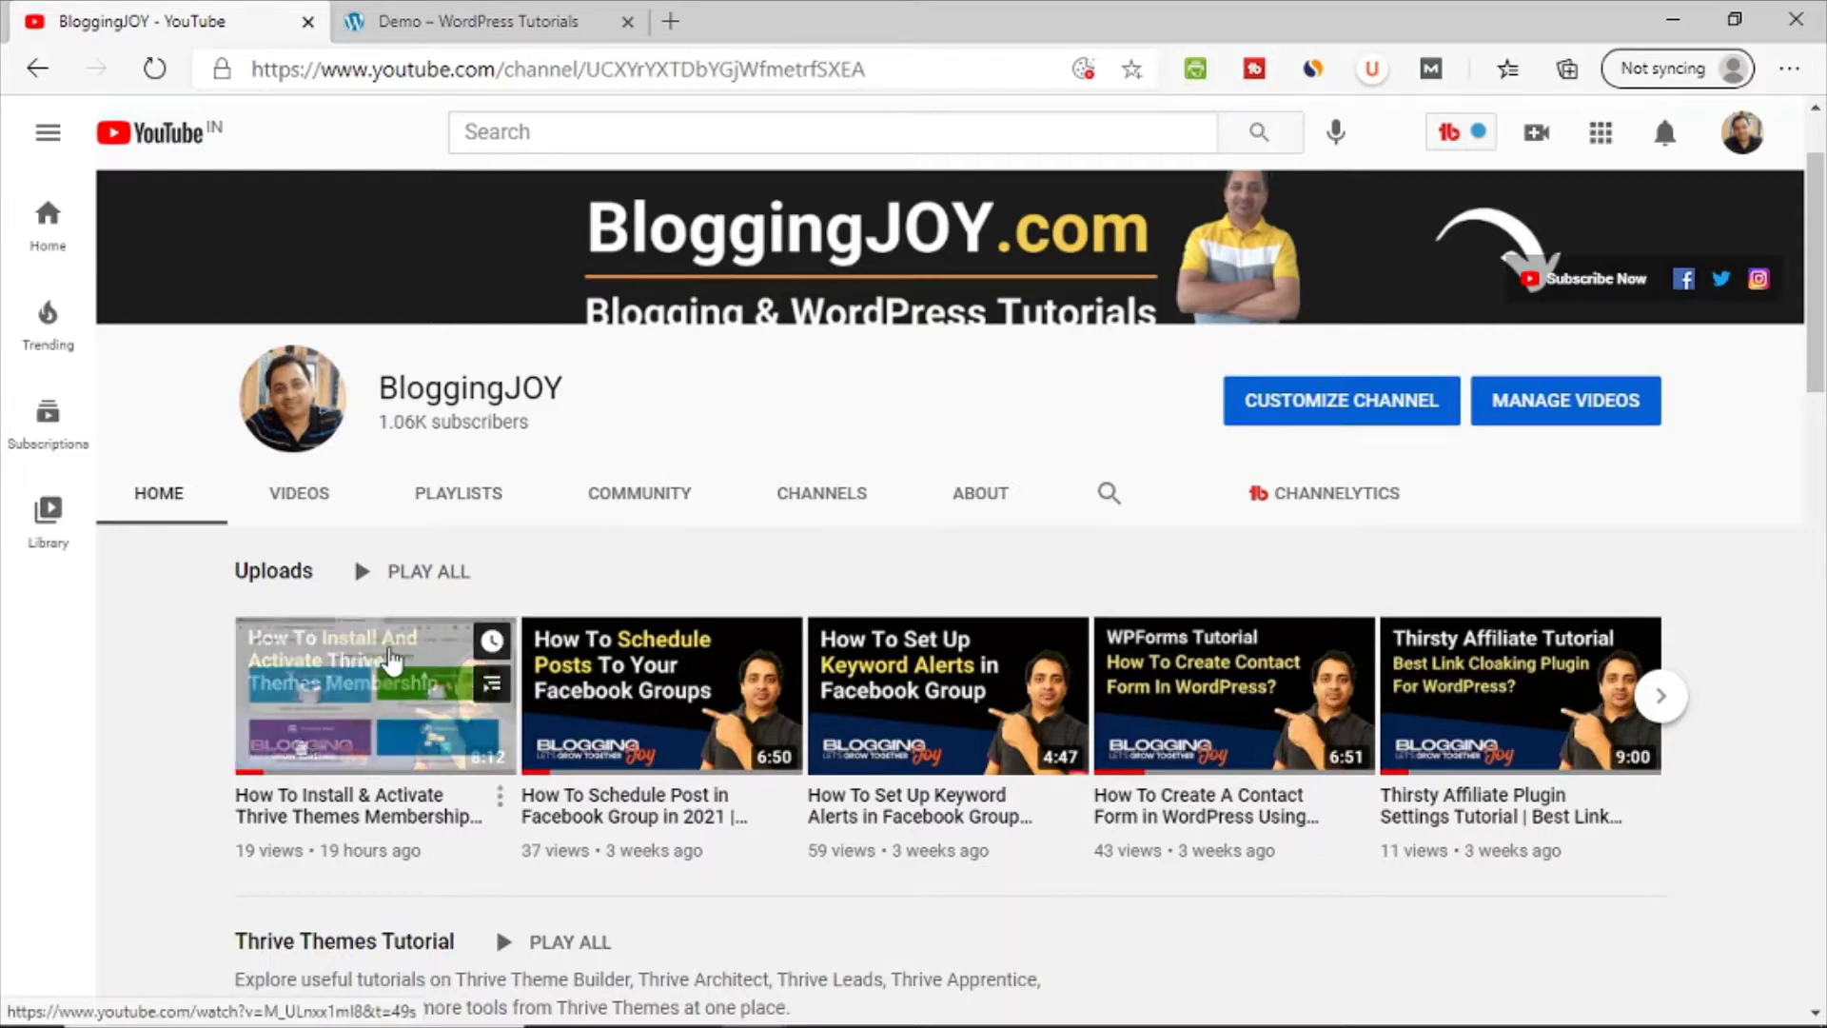
{"action": "scroll", "coordinate": [755, 518], "scroll_direction": "up", "scroll_amount": 1}
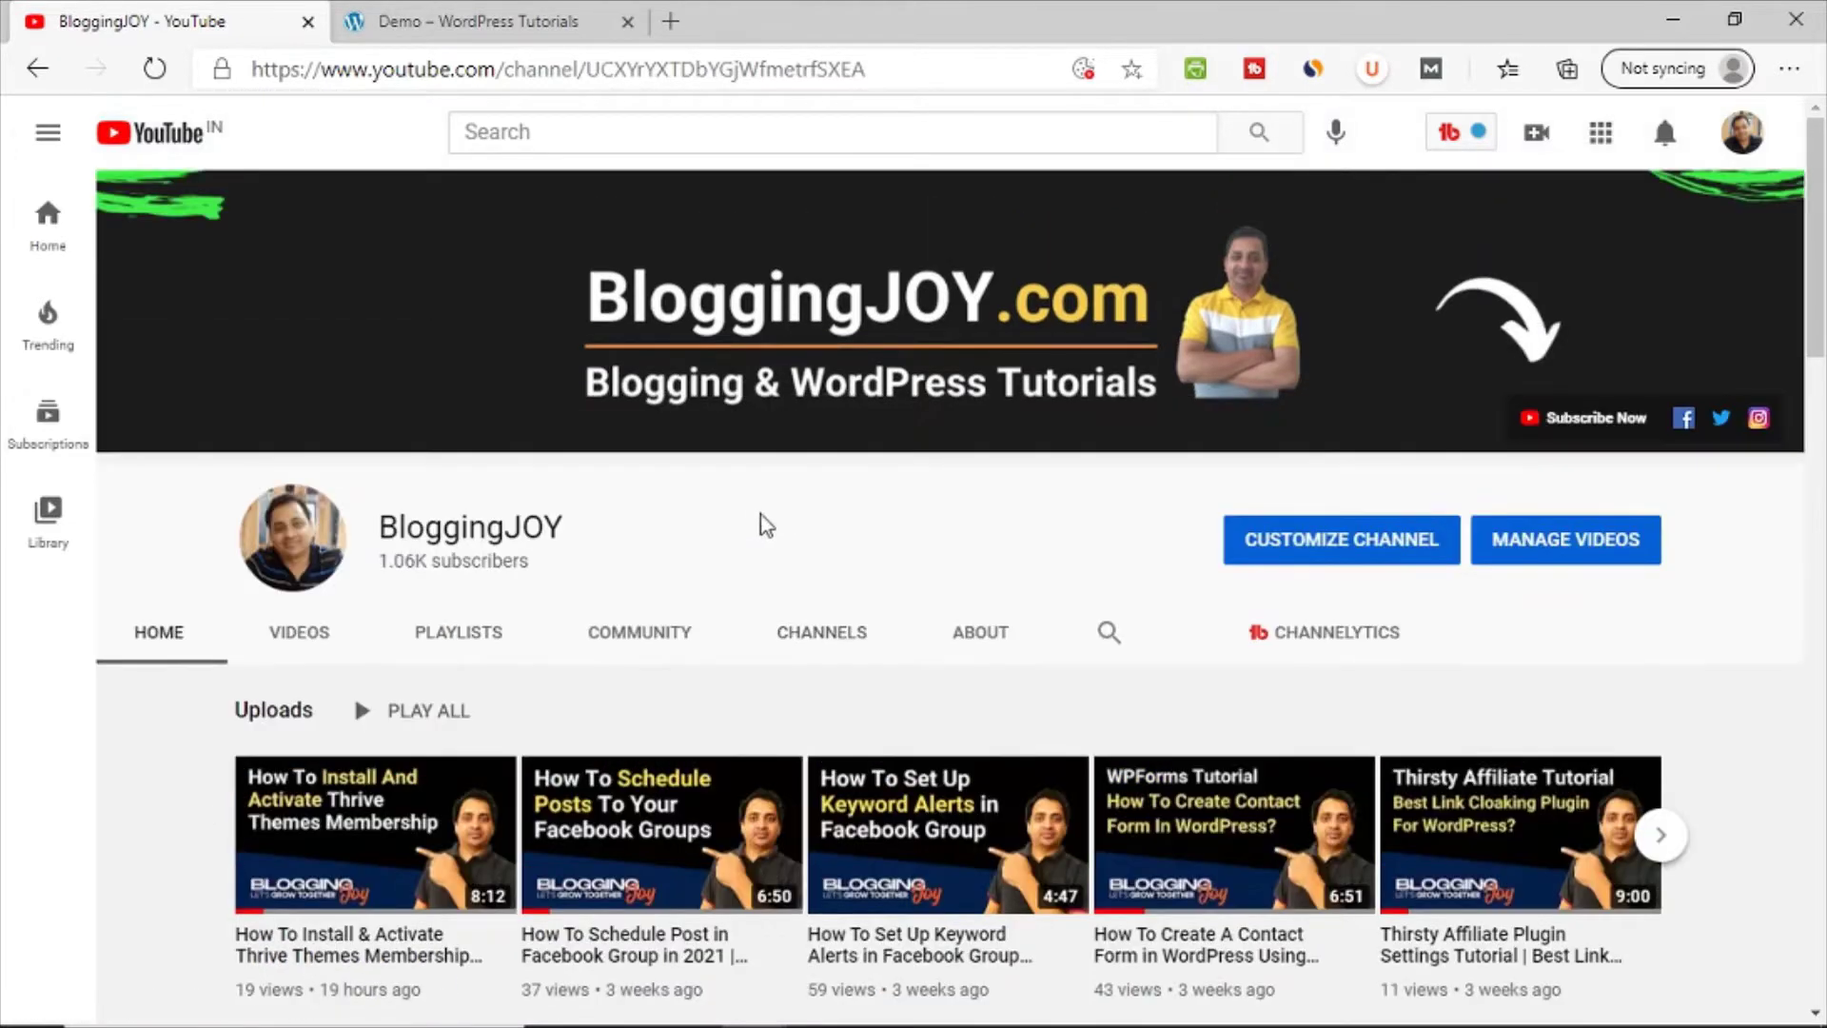
Step: Switch to the demo WordPress site and open its admin dashboard
{"action": "left_click", "coordinate": [405, 28]}
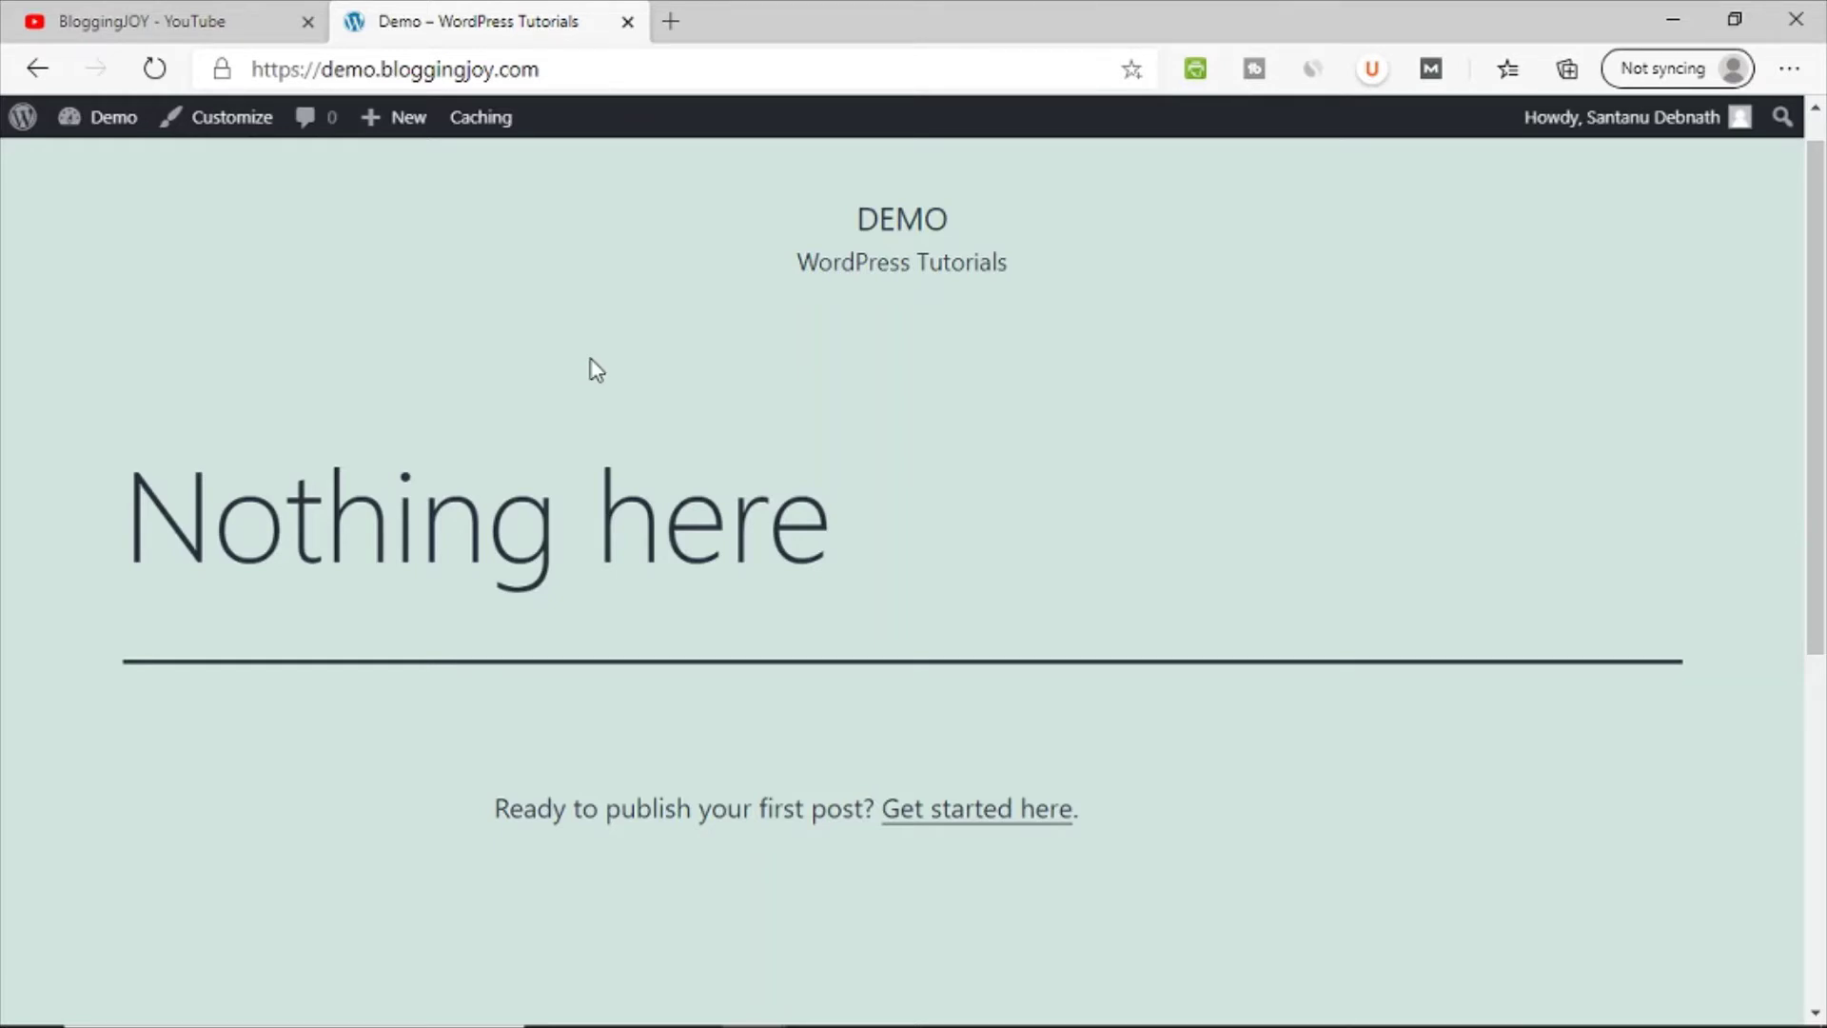
{"action": "left_click", "coordinate": [384, 69]}
{"action": "left_click_drag", "start_coordinate": [384, 69], "coordinate": [623, 57]}
{"action": "left_click", "coordinate": [496, 68]}
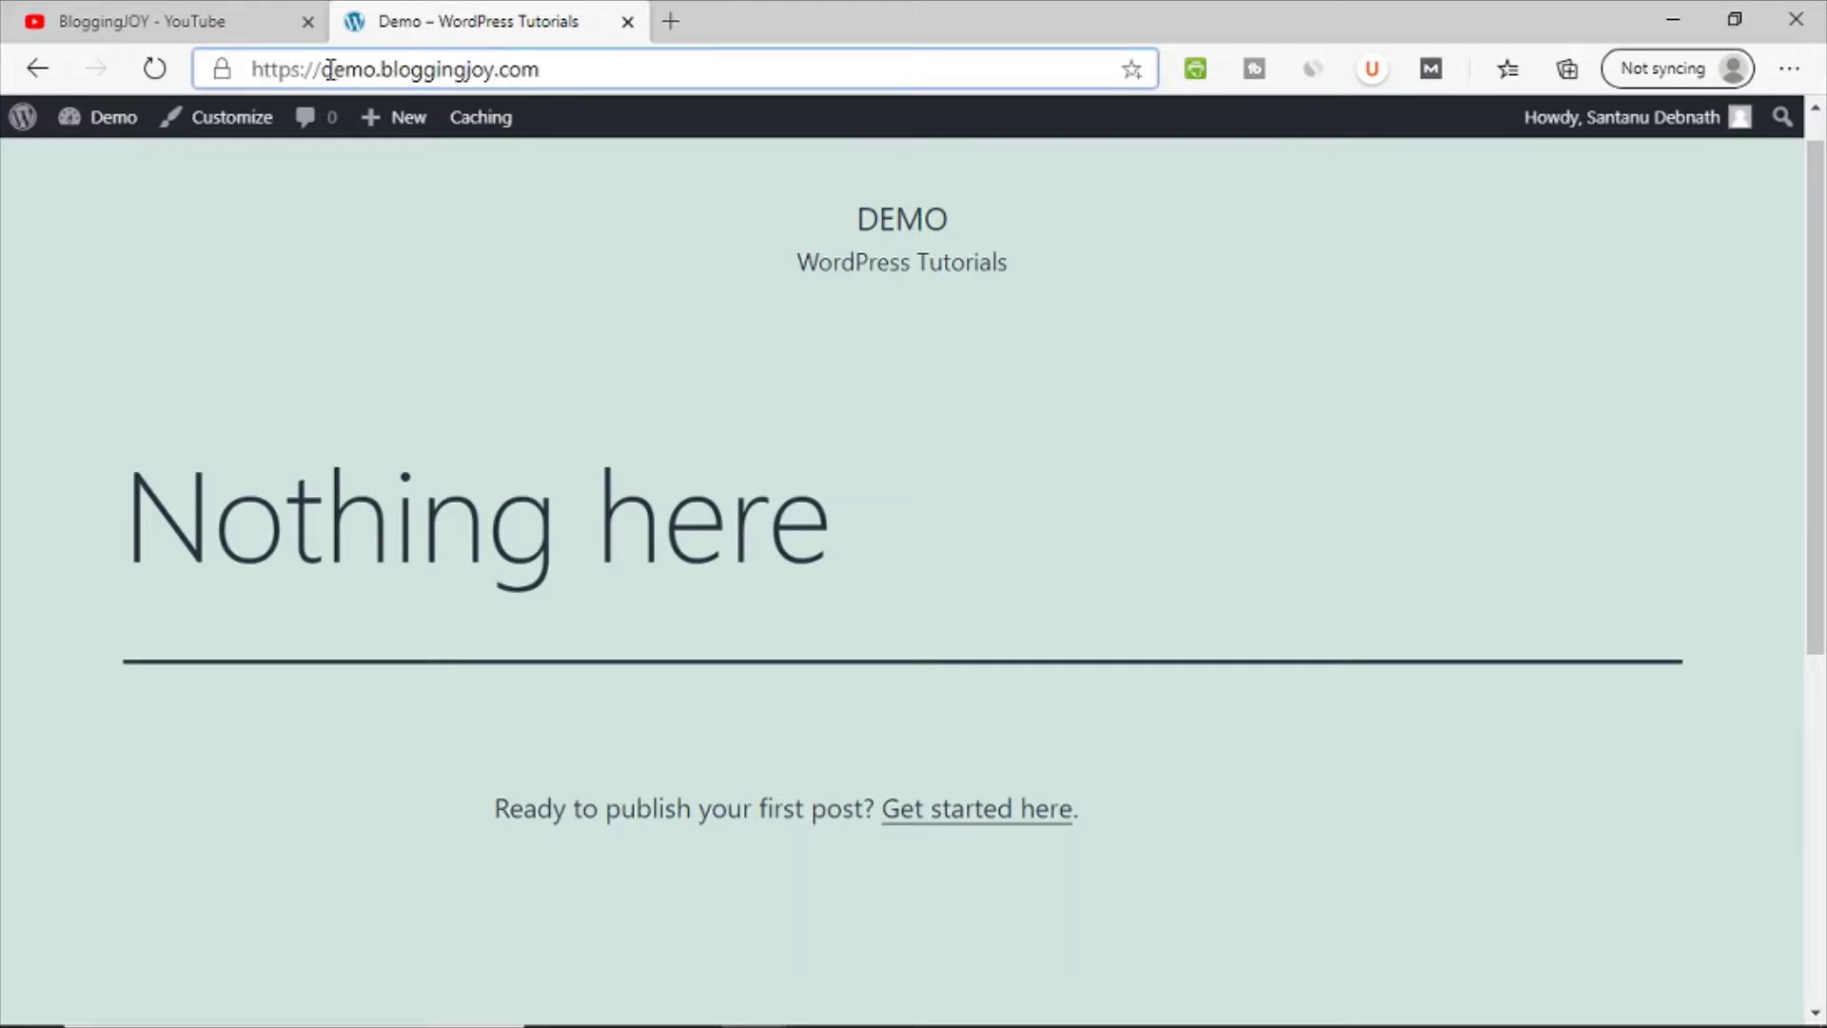
{"action": "left_click", "coordinate": [738, 288]}
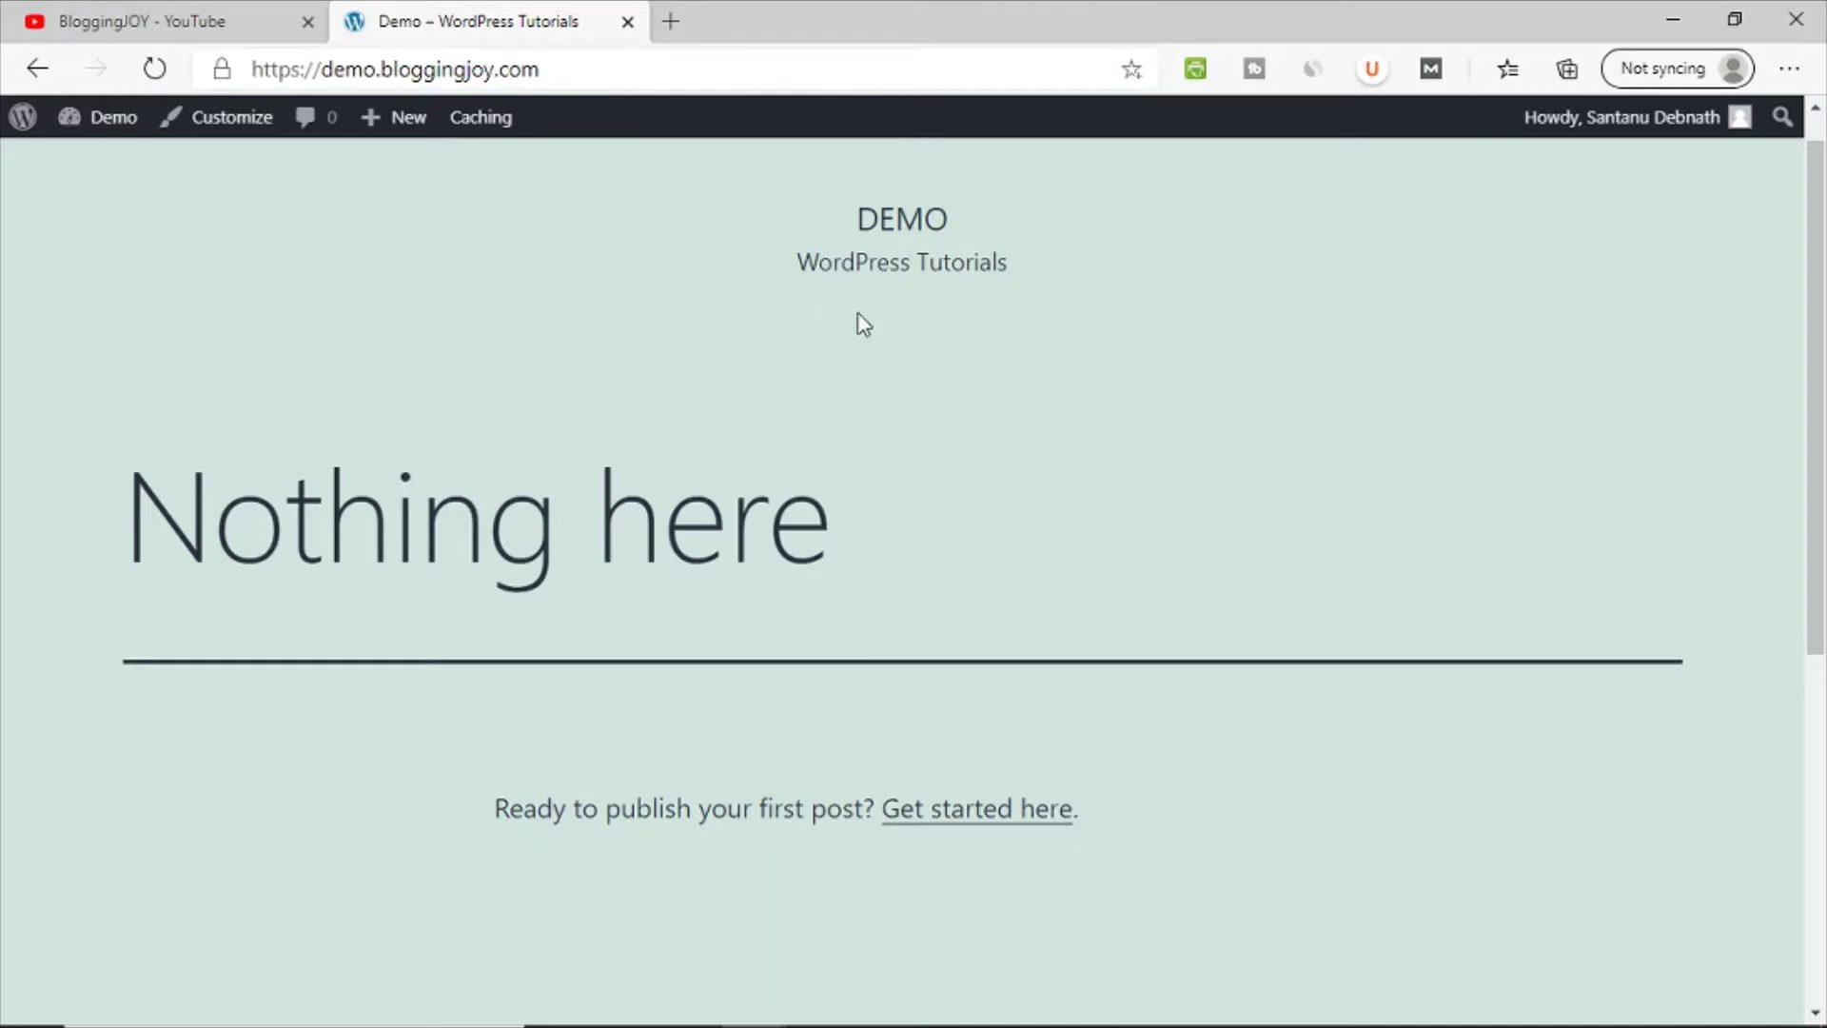
{"action": "mouse_move", "coordinate": [116, 133]}
{"action": "left_click", "coordinate": [204, 170]}
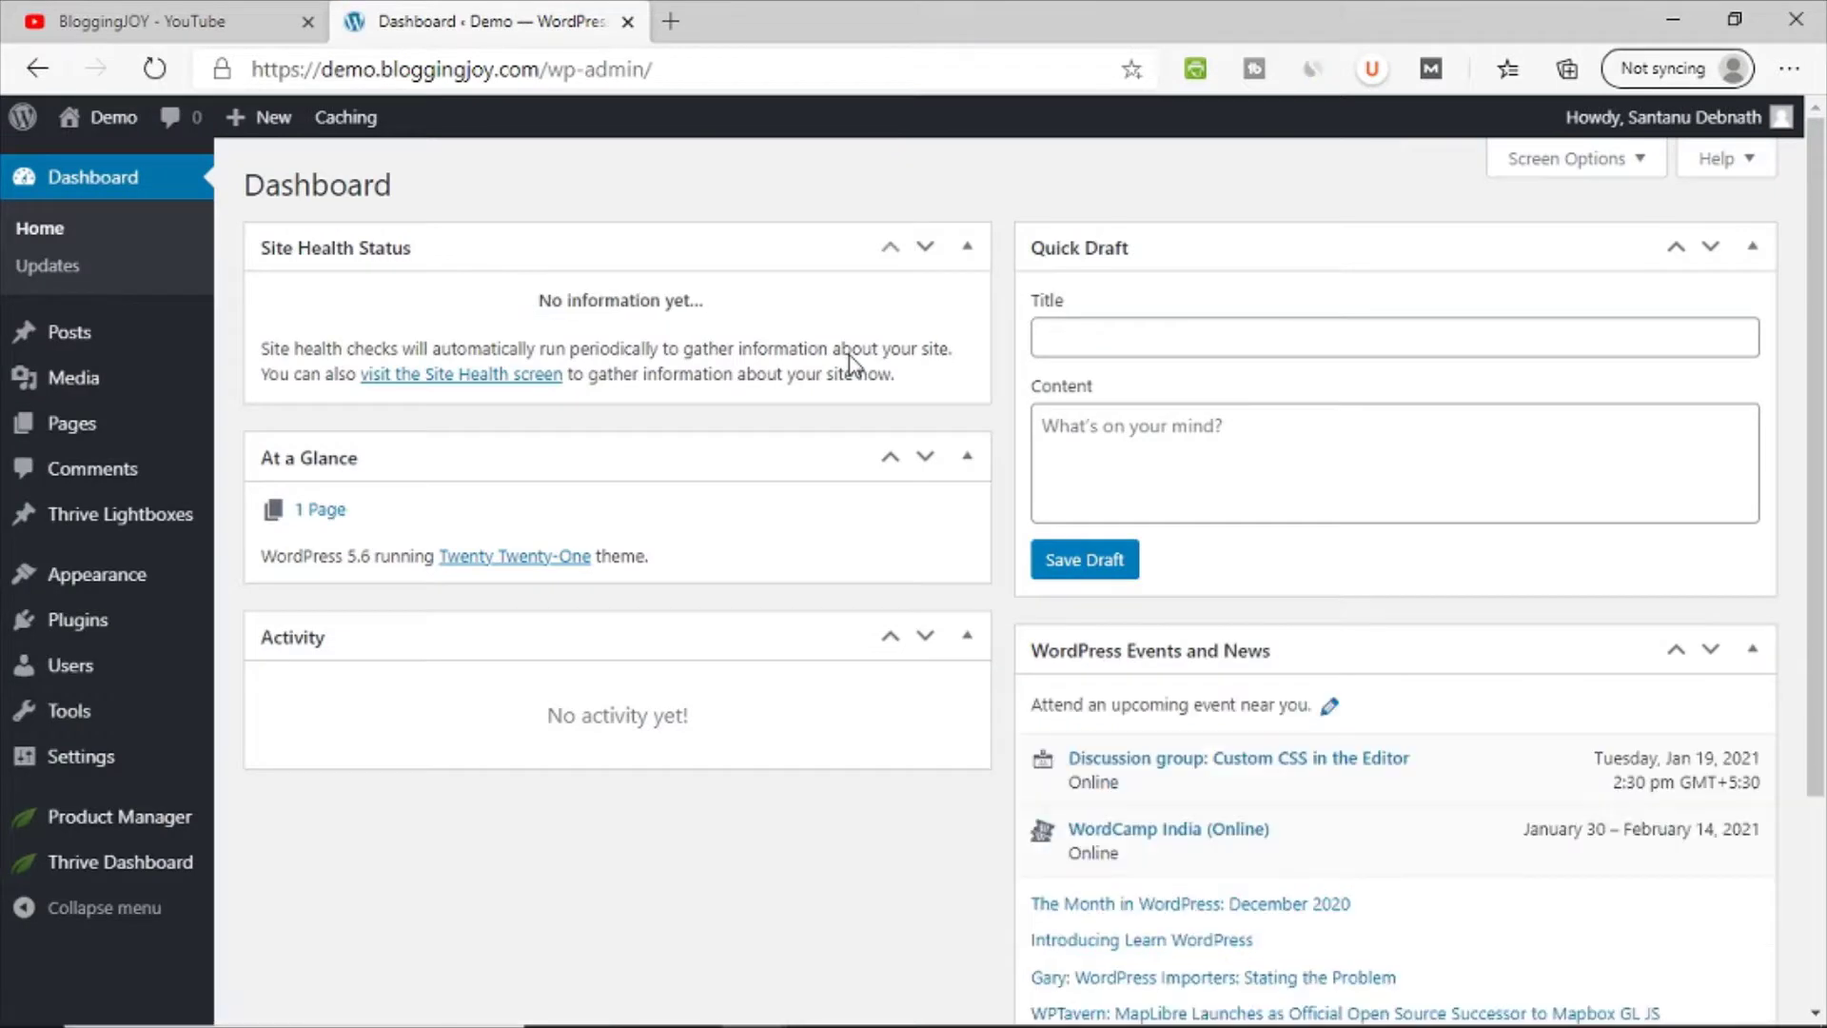
Step: Open the Thrive Dashboard and review which Thrive products are installed
{"action": "scroll", "coordinate": [133, 505], "scroll_direction": "down", "scroll_amount": 1}
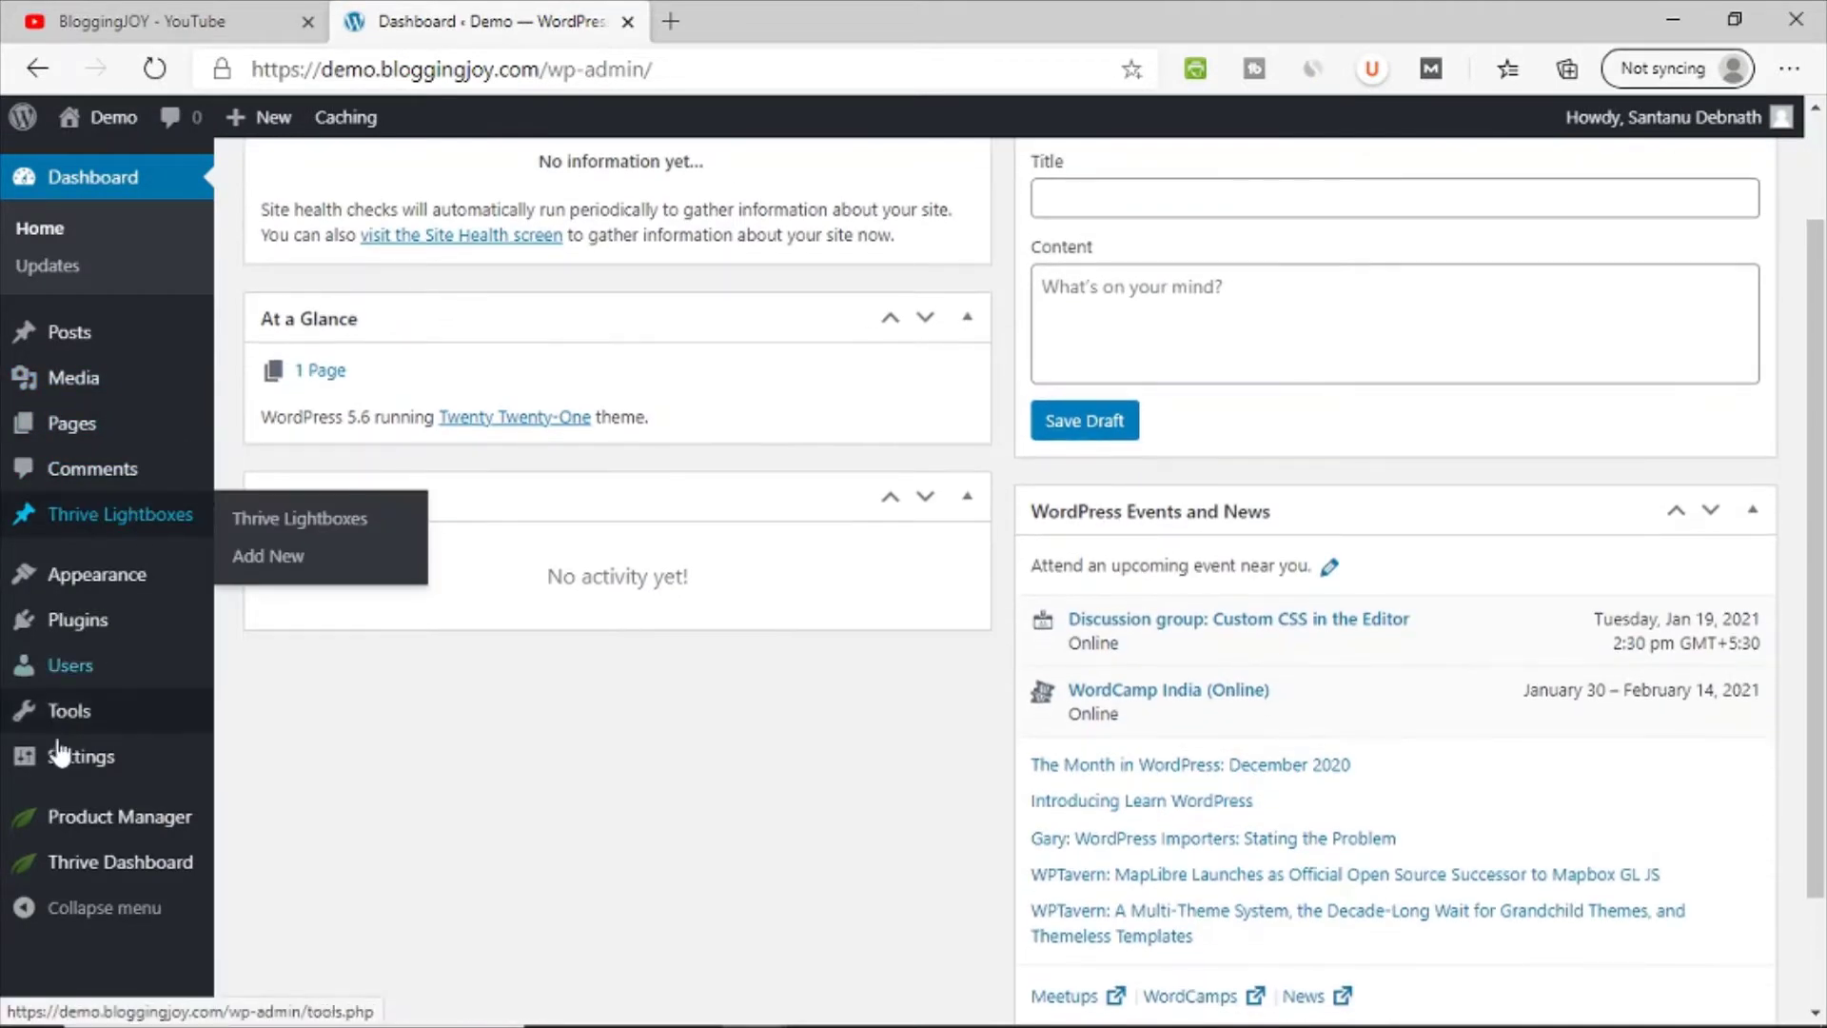
{"action": "mouse_move", "coordinate": [132, 883]}
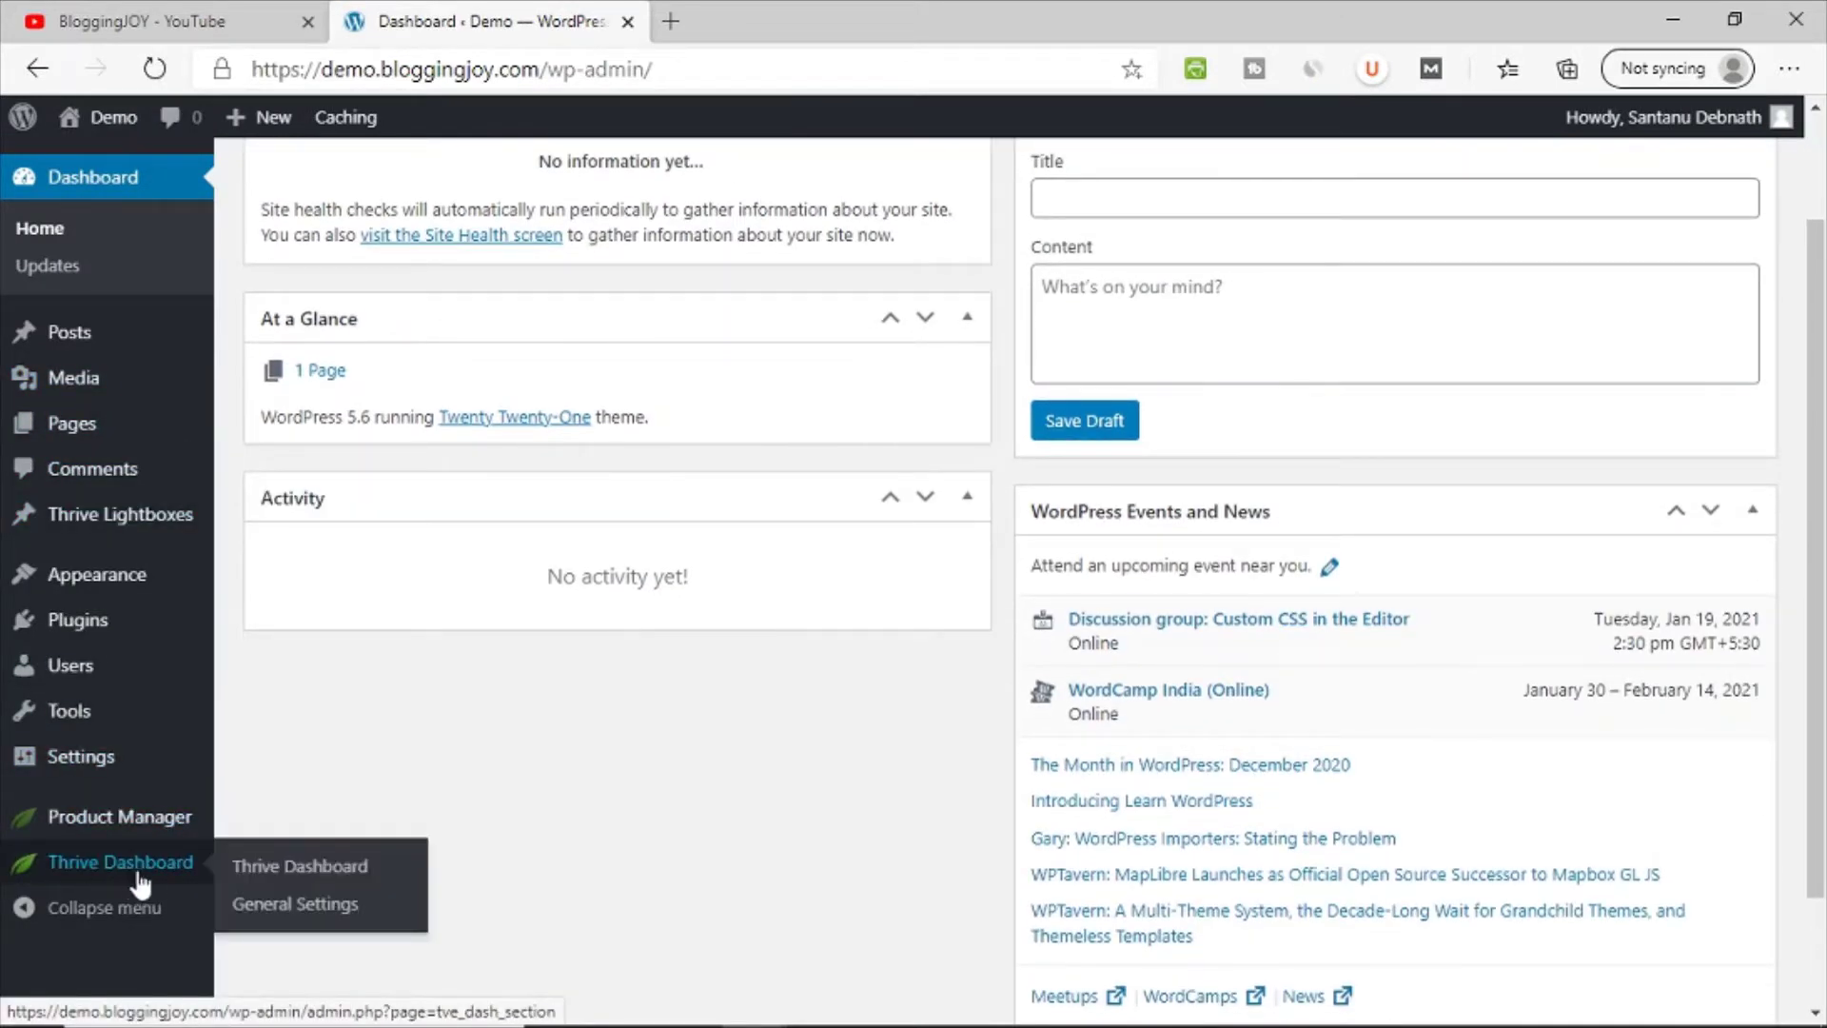
{"action": "left_click", "coordinate": [141, 885]}
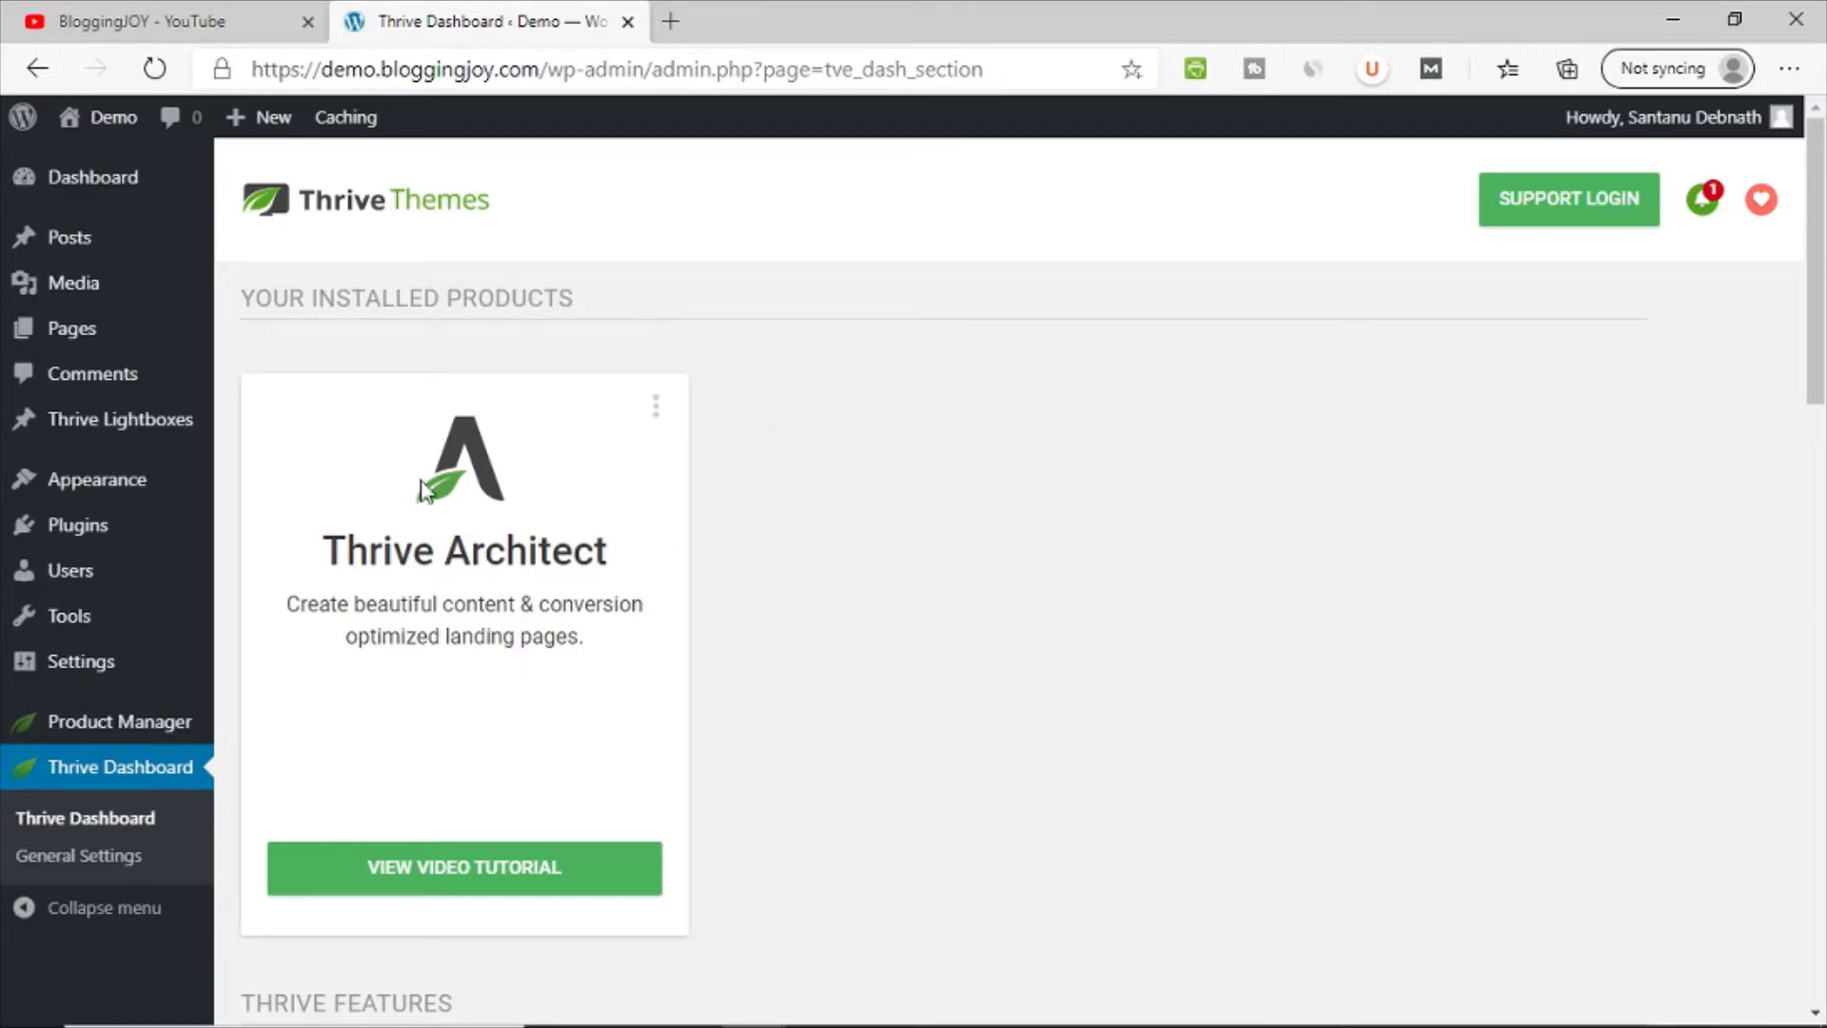
{"action": "left_click_drag", "start_coordinate": [327, 557], "coordinate": [610, 561]}
{"action": "left_click", "coordinate": [855, 569]}
Step: Install the Shapeshift theme together with Thrive Theme Builder from the Thrive Product Manager
{"action": "left_click", "coordinate": [114, 728]}
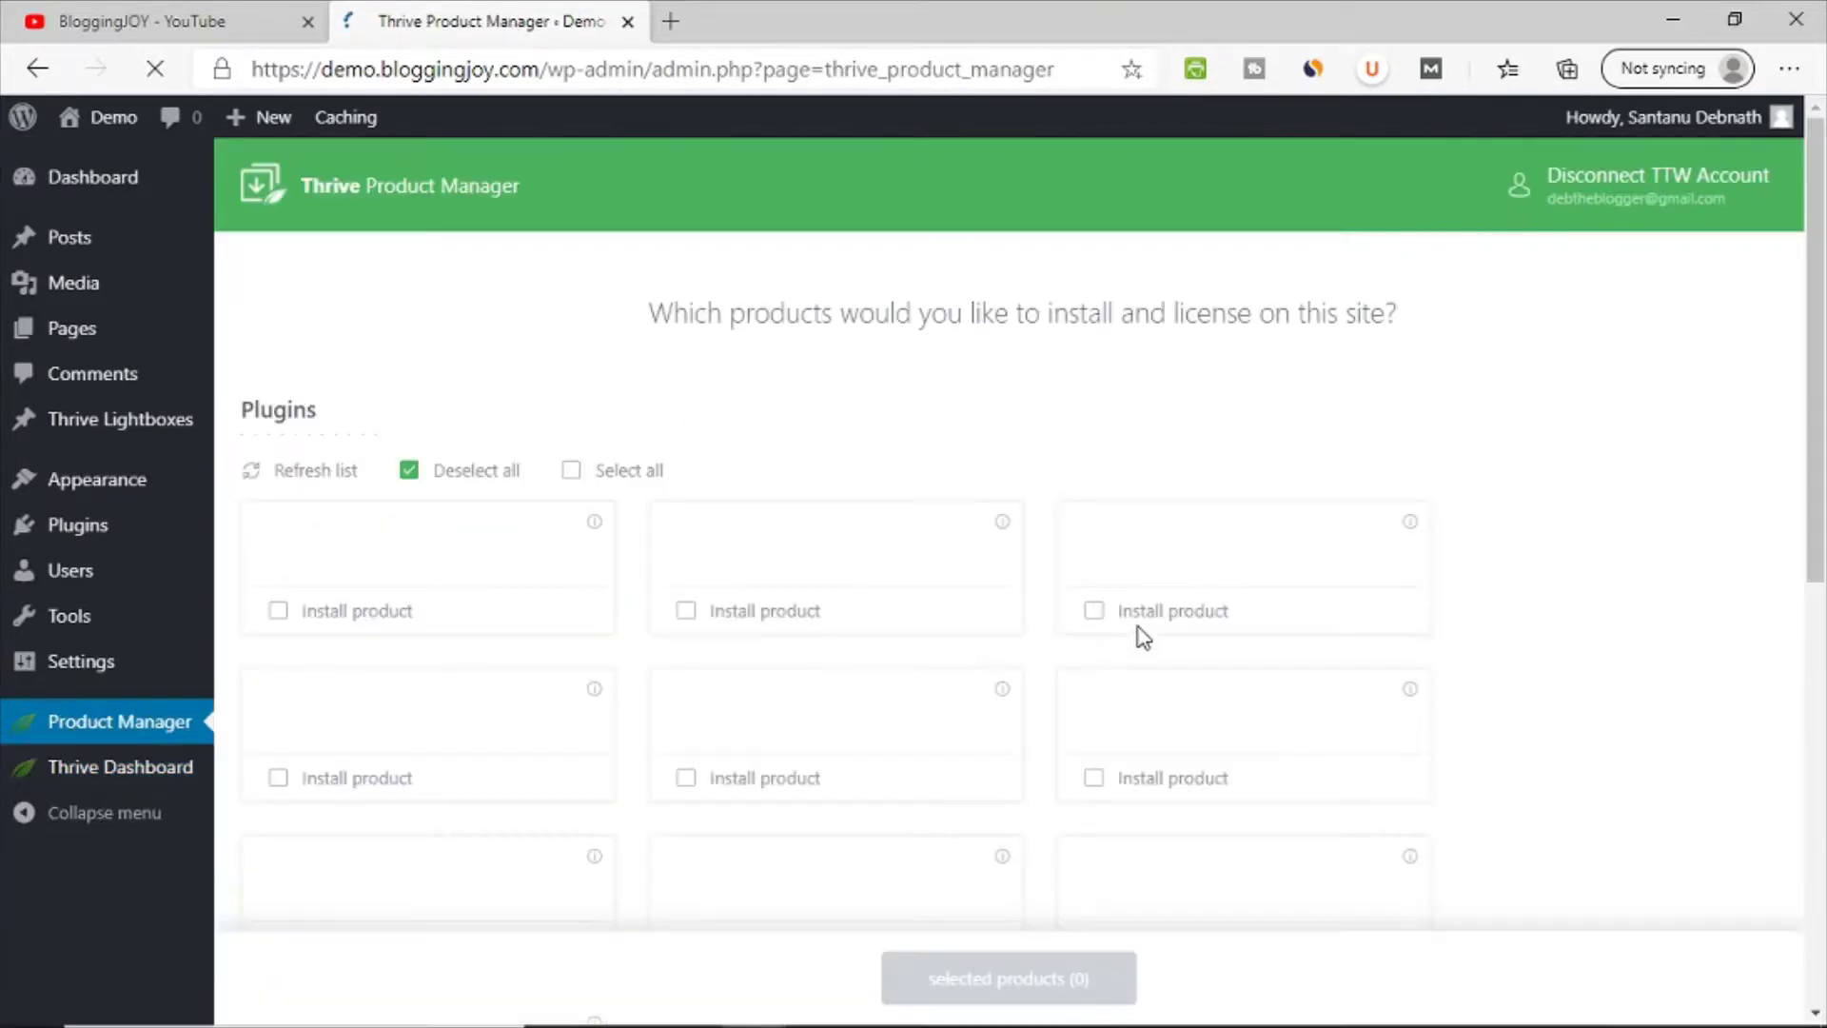
{"action": "scroll", "coordinate": [712, 412], "scroll_direction": "down", "scroll_amount": 9}
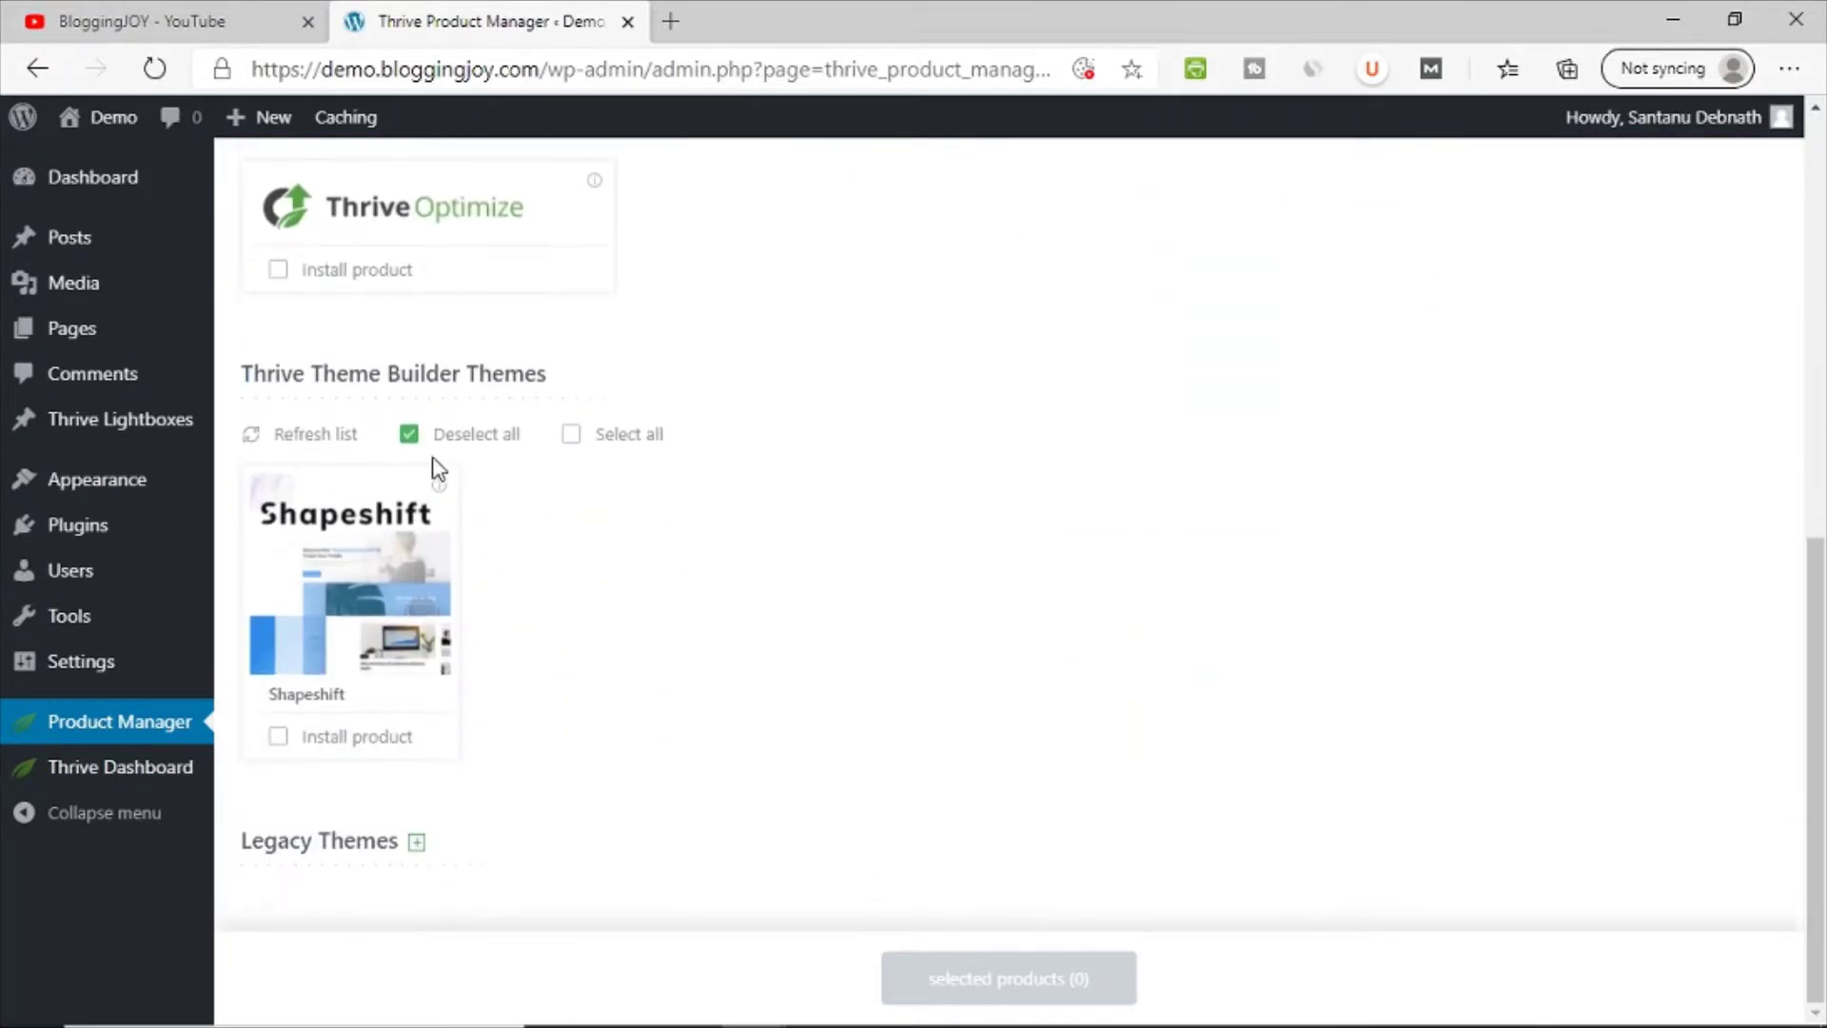
{"action": "left_click_drag", "start_coordinate": [253, 373], "coordinate": [725, 381]}
{"action": "left_click", "coordinate": [726, 381]}
{"action": "left_click", "coordinate": [278, 736]}
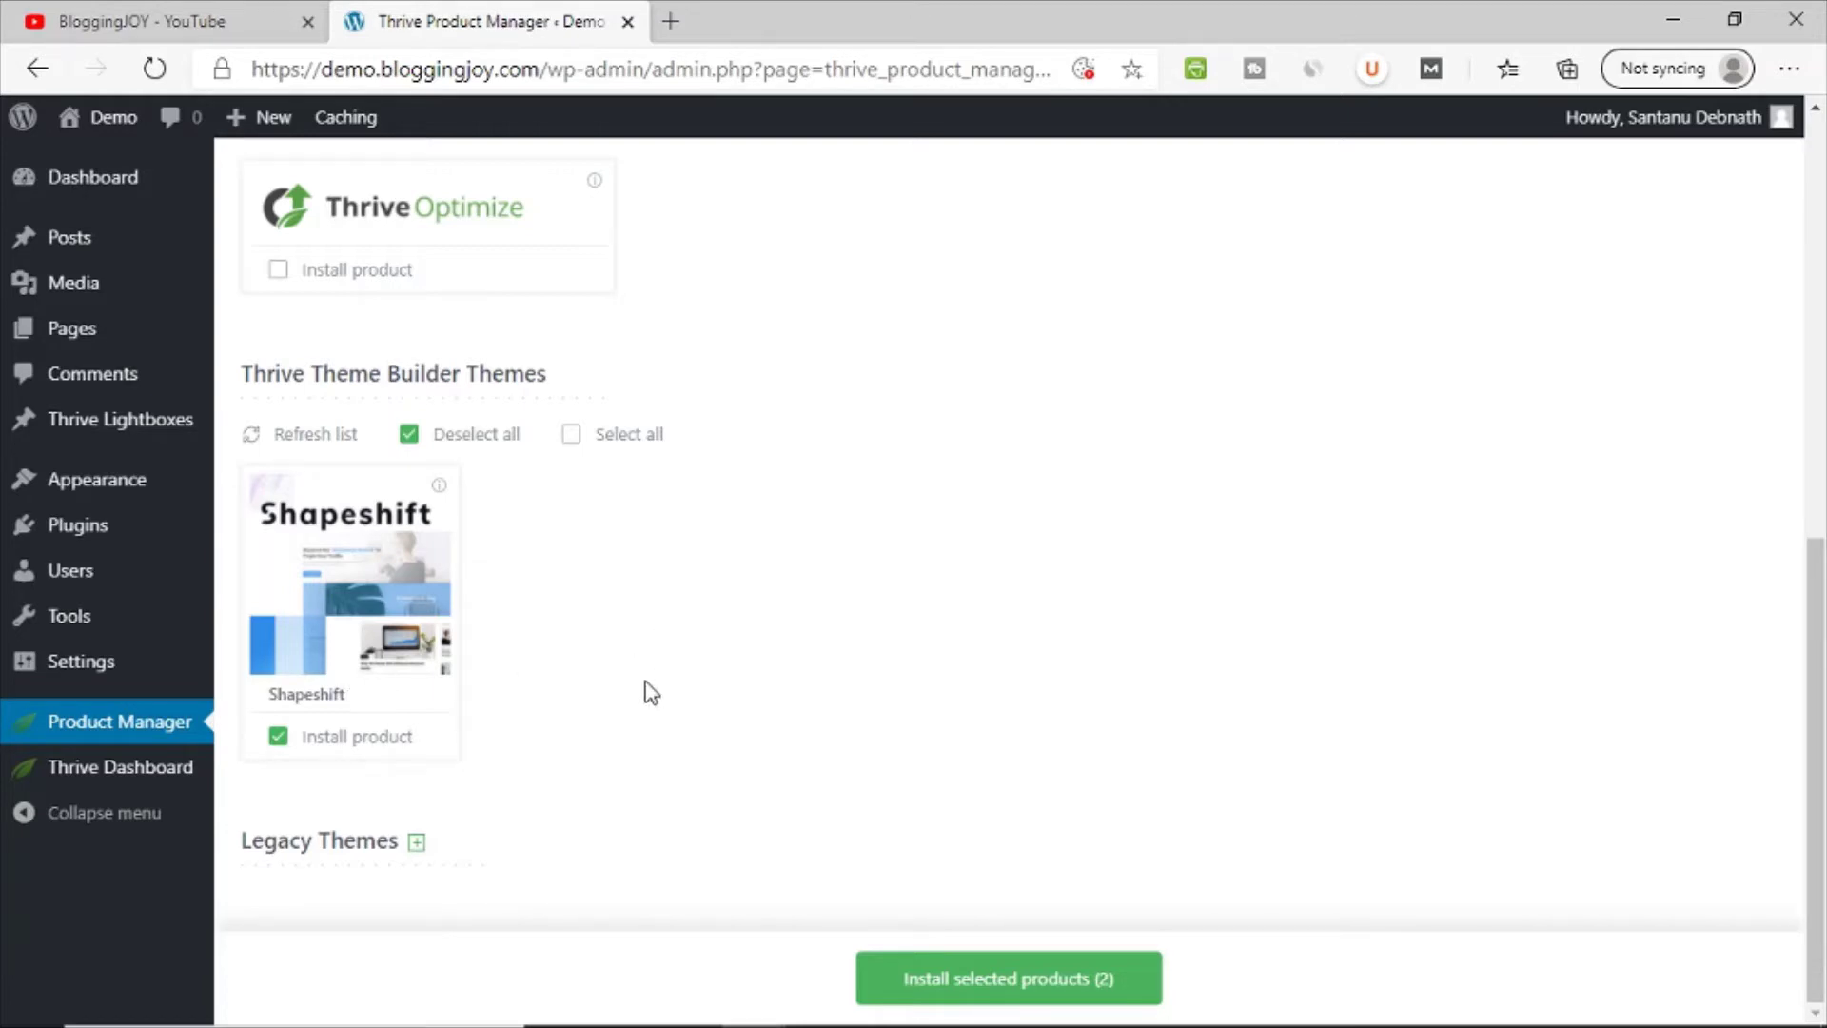
{"action": "left_click", "coordinate": [990, 975]}
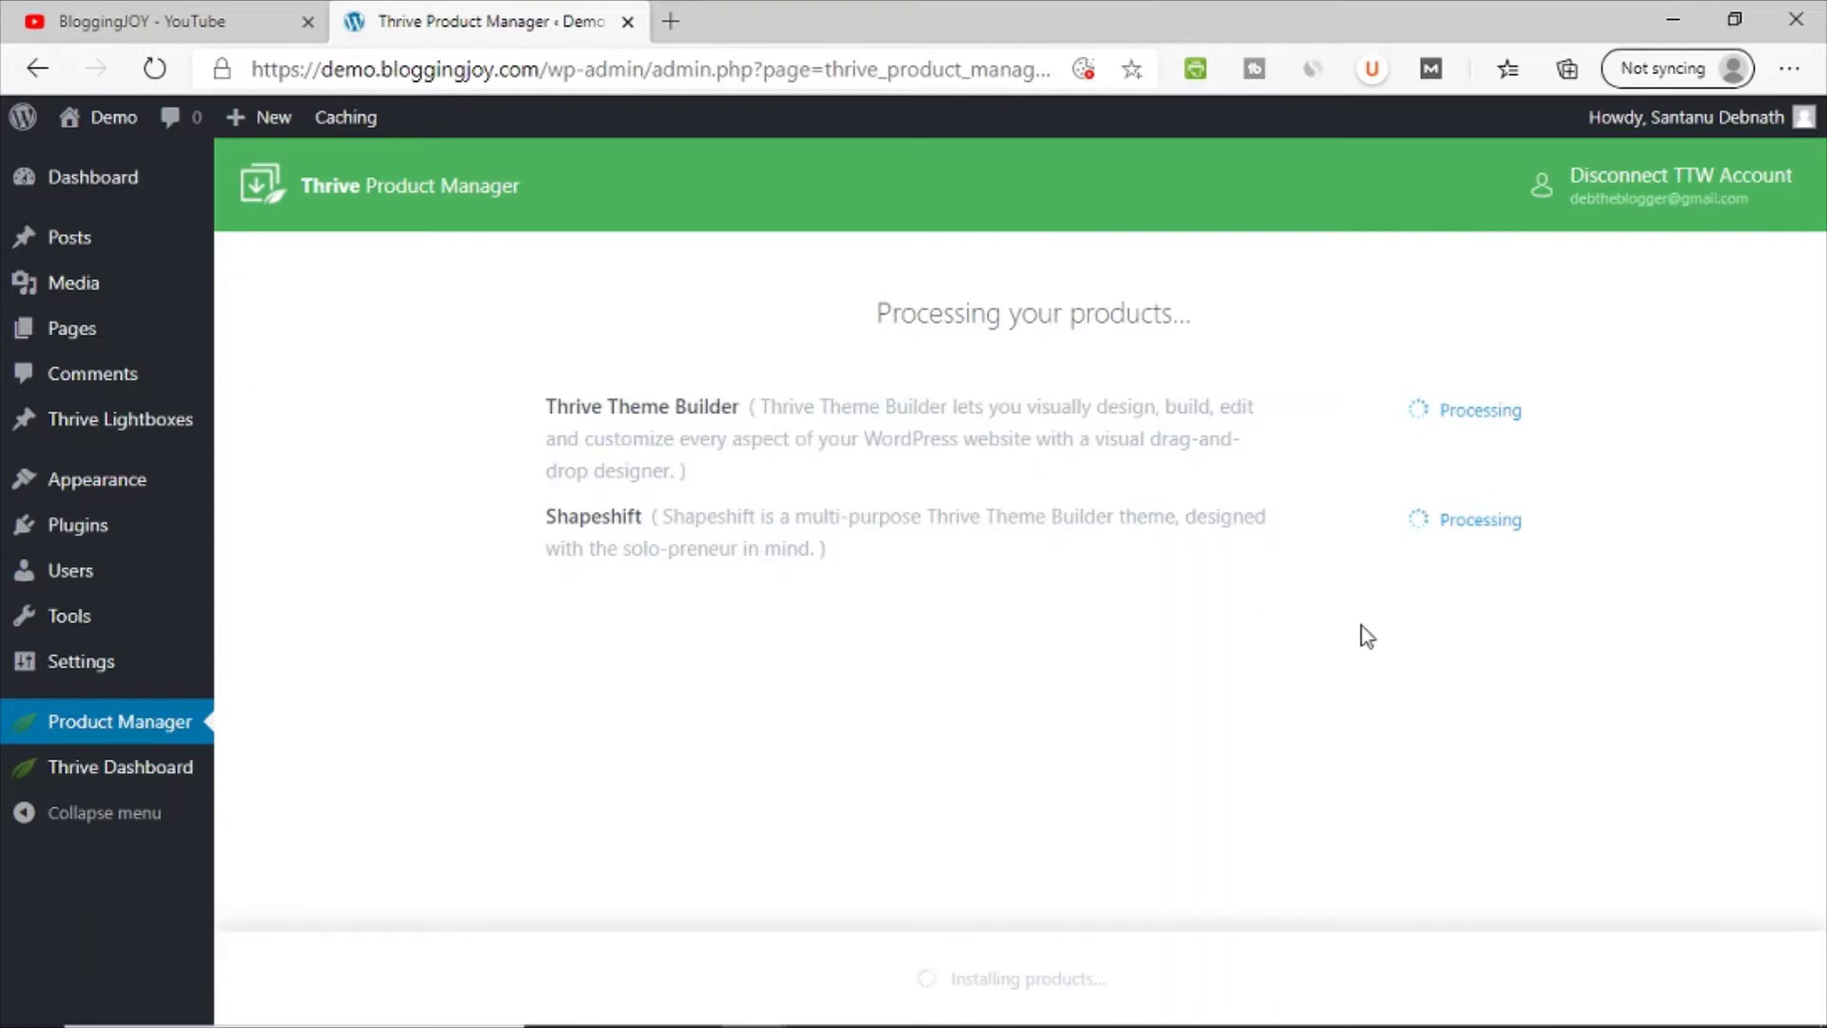
Step: Open the demo site's front end in a separate browser tab and check the progress of the product installation
{"action": "mouse_move", "coordinate": [113, 117]}
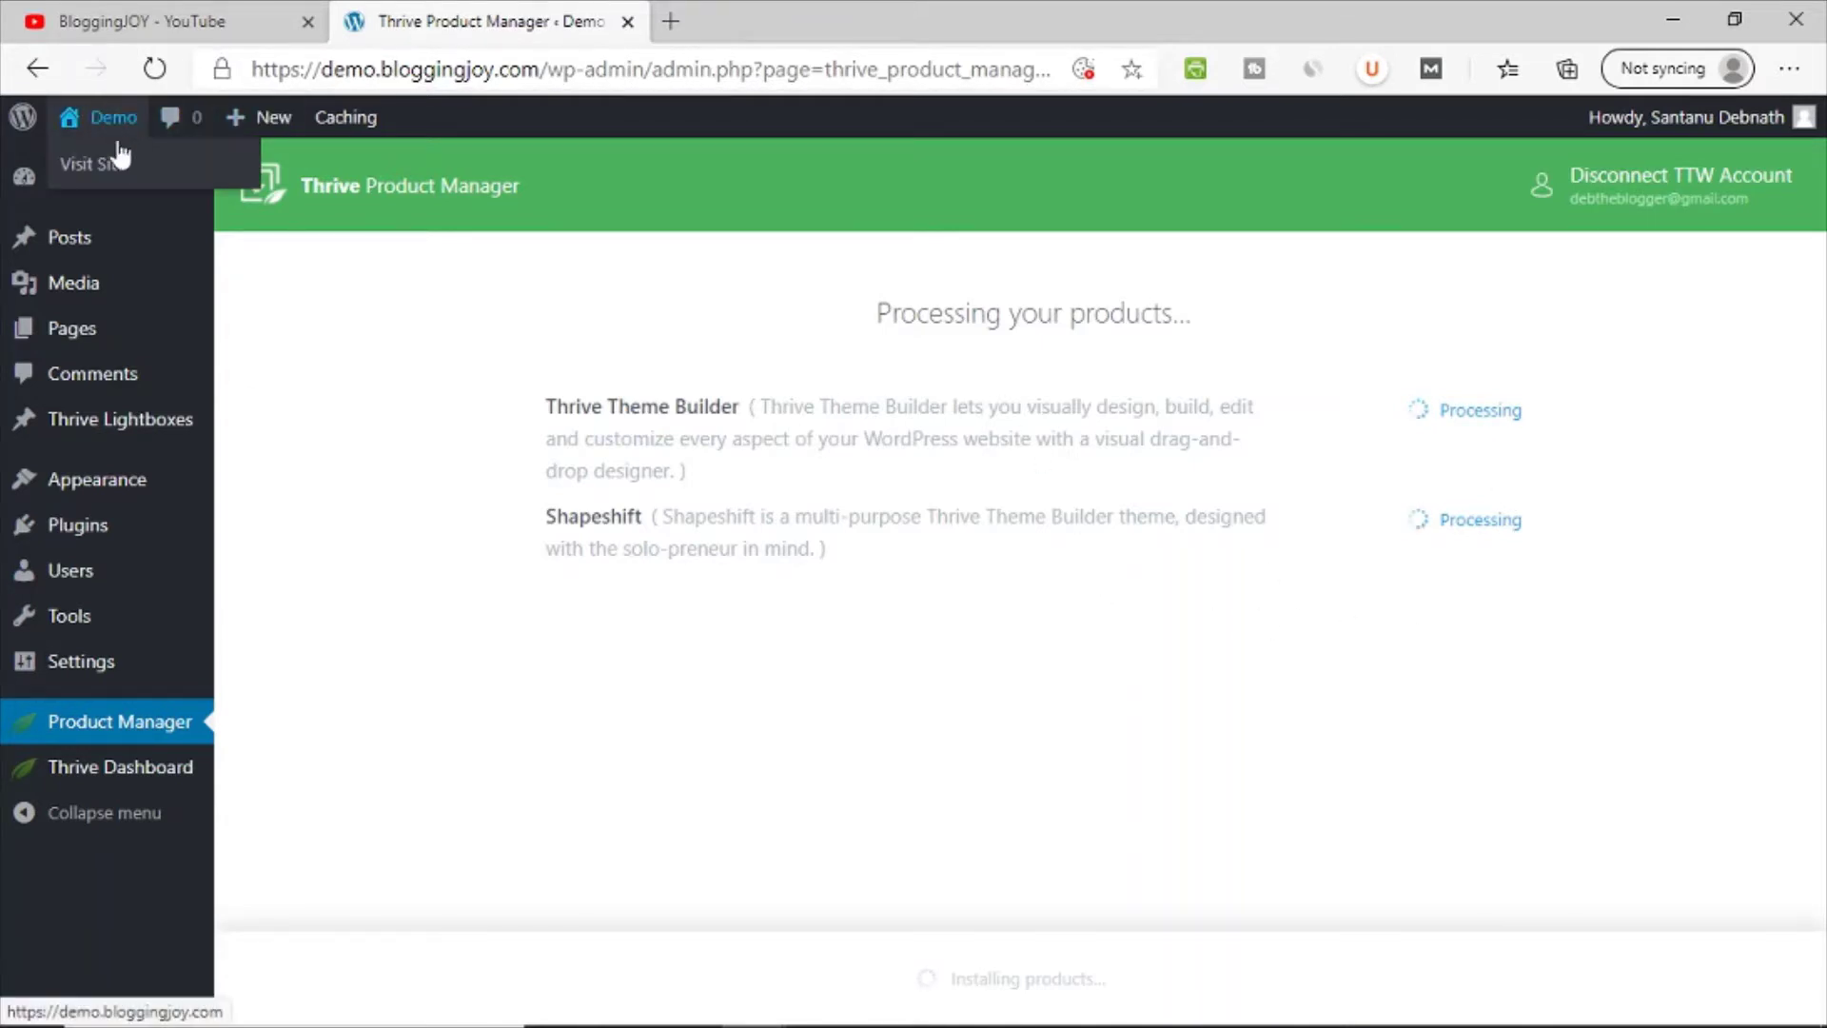
{"action": "right_click", "coordinate": [119, 157]}
{"action": "left_click", "coordinate": [286, 189]}
{"action": "left_click", "coordinate": [762, 21]}
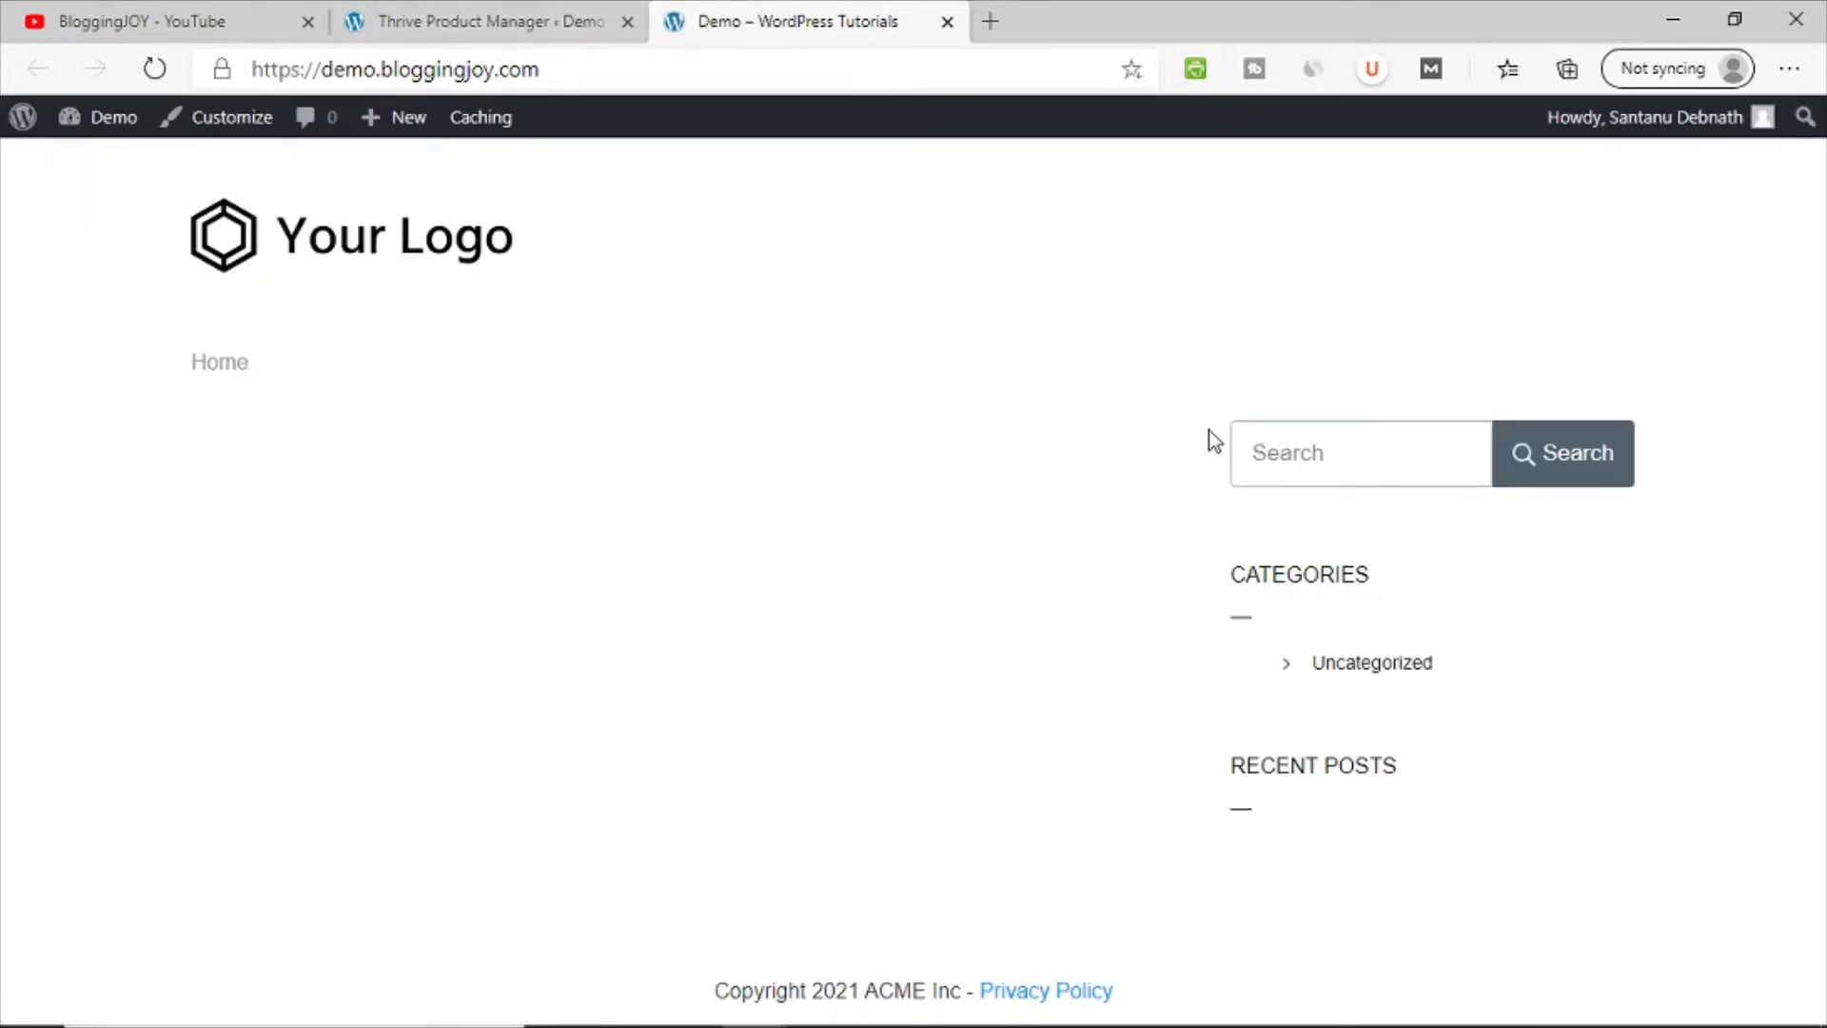
{"action": "left_click", "coordinate": [525, 15]}
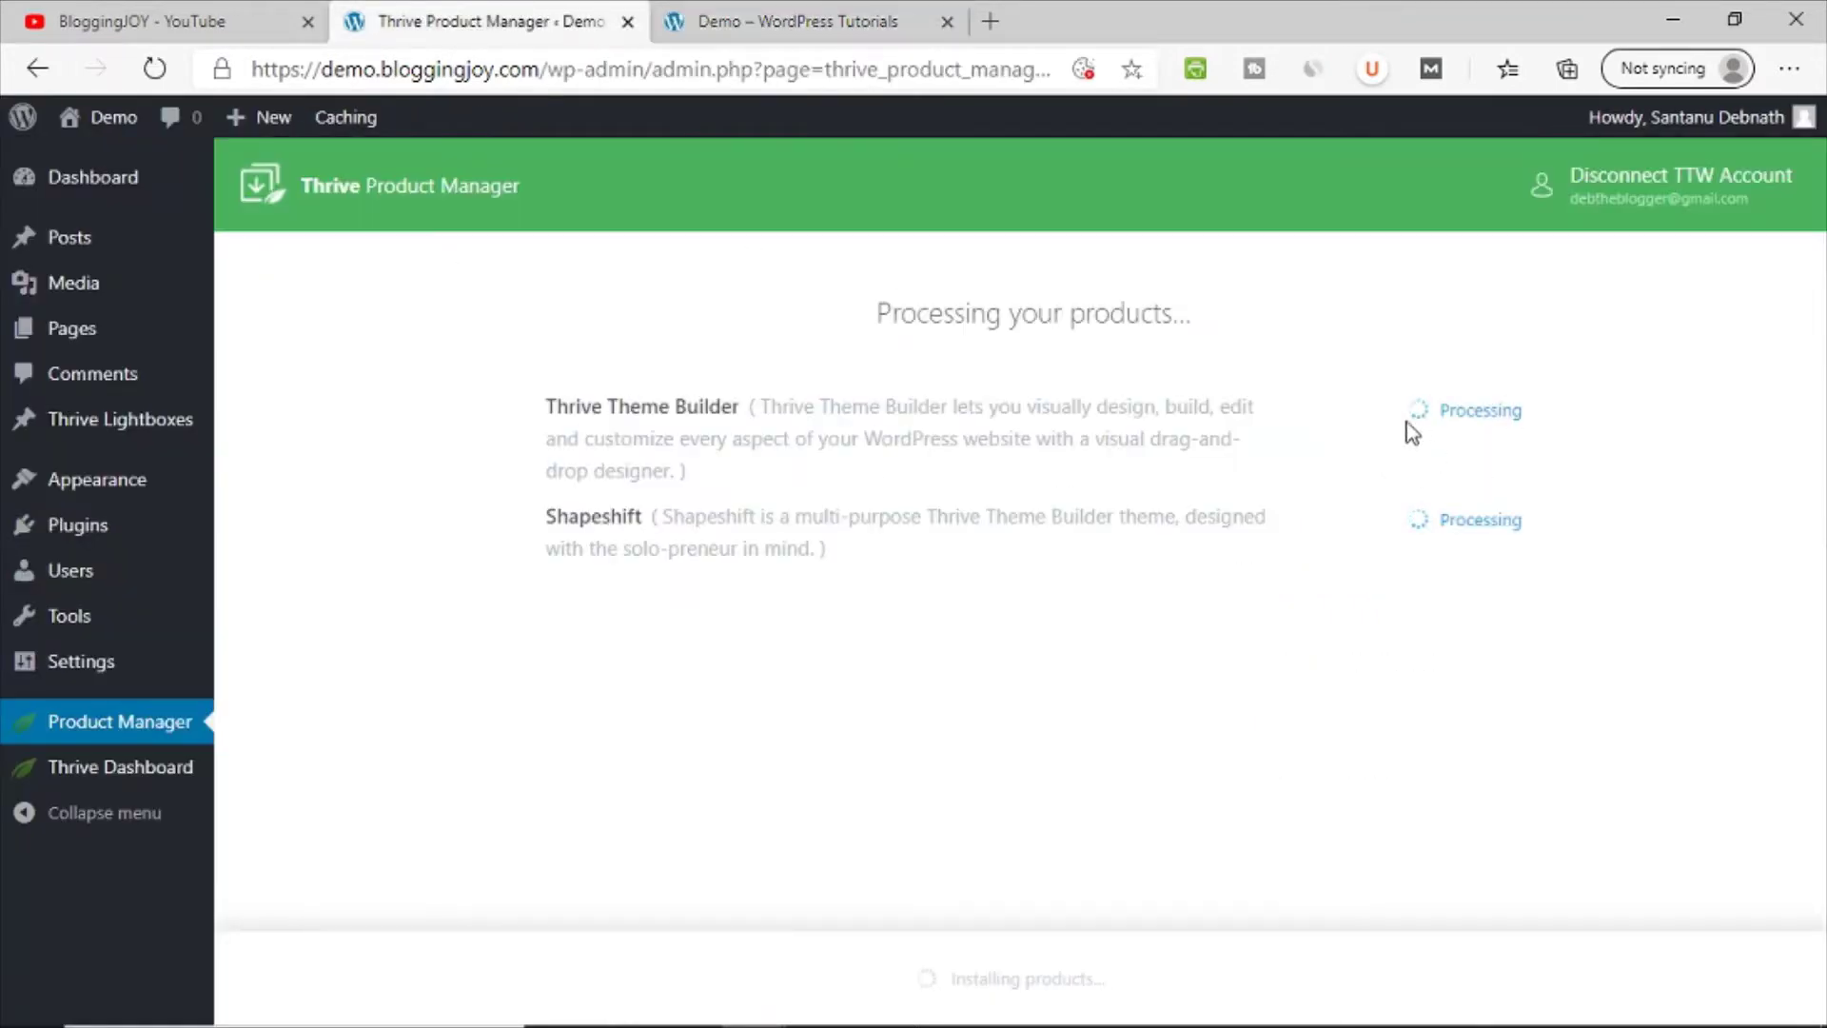
{"action": "left_click", "coordinate": [842, 14]}
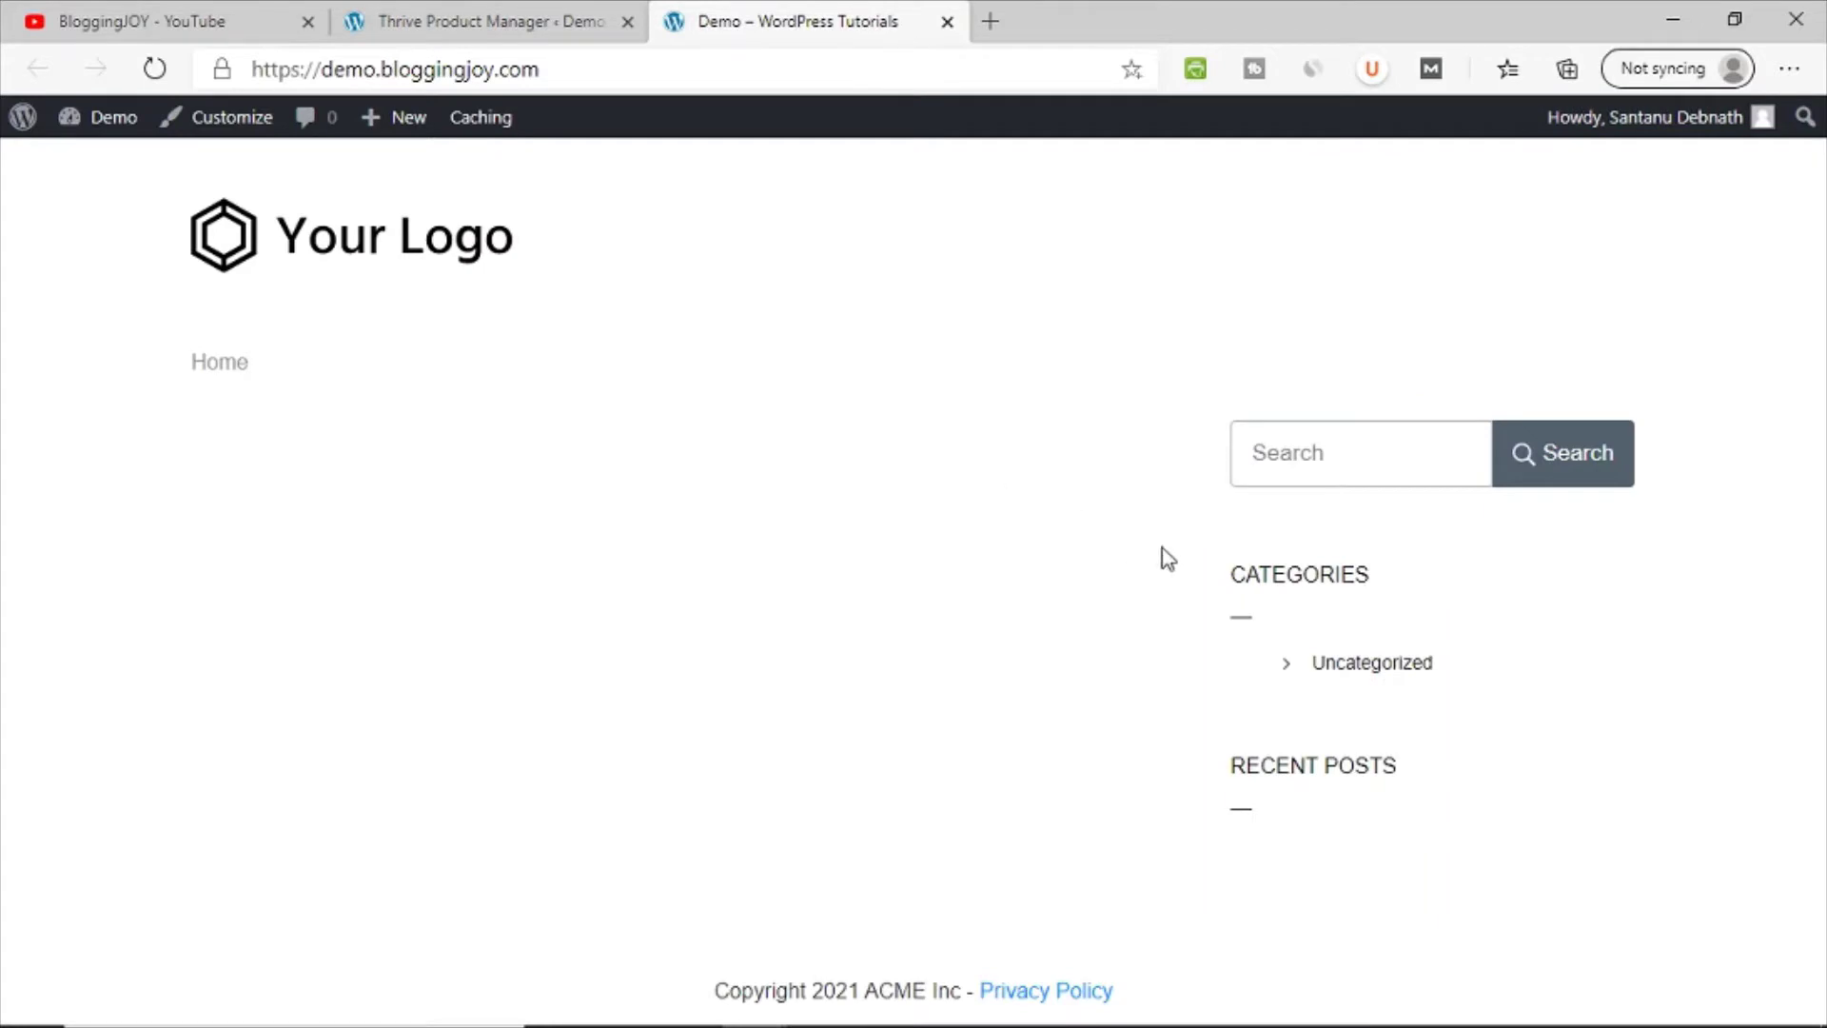
Step: Reload the demo site's front end, examine the full homepage, and check the installation status of both products
{"action": "left_click", "coordinate": [156, 69]}
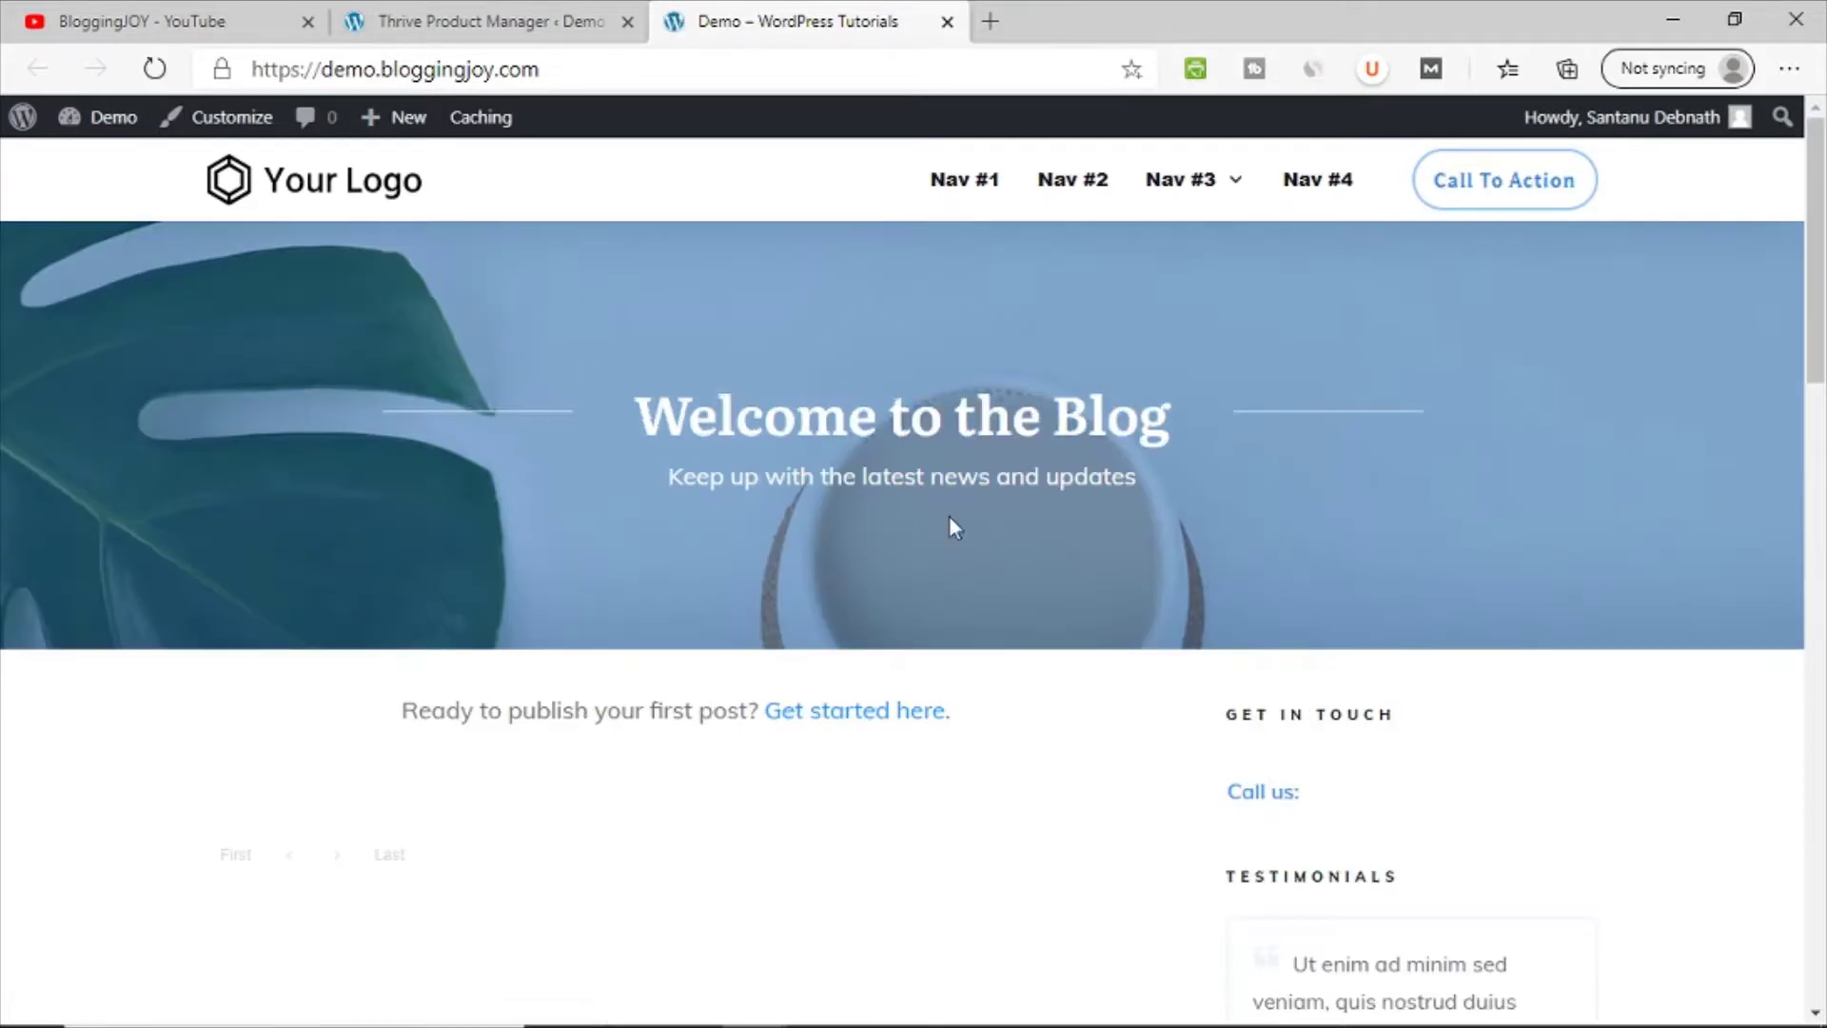
{"action": "scroll", "coordinate": [950, 522], "scroll_direction": "down", "scroll_amount": 15}
{"action": "scroll", "coordinate": [1046, 638], "scroll_direction": "up", "scroll_amount": 15}
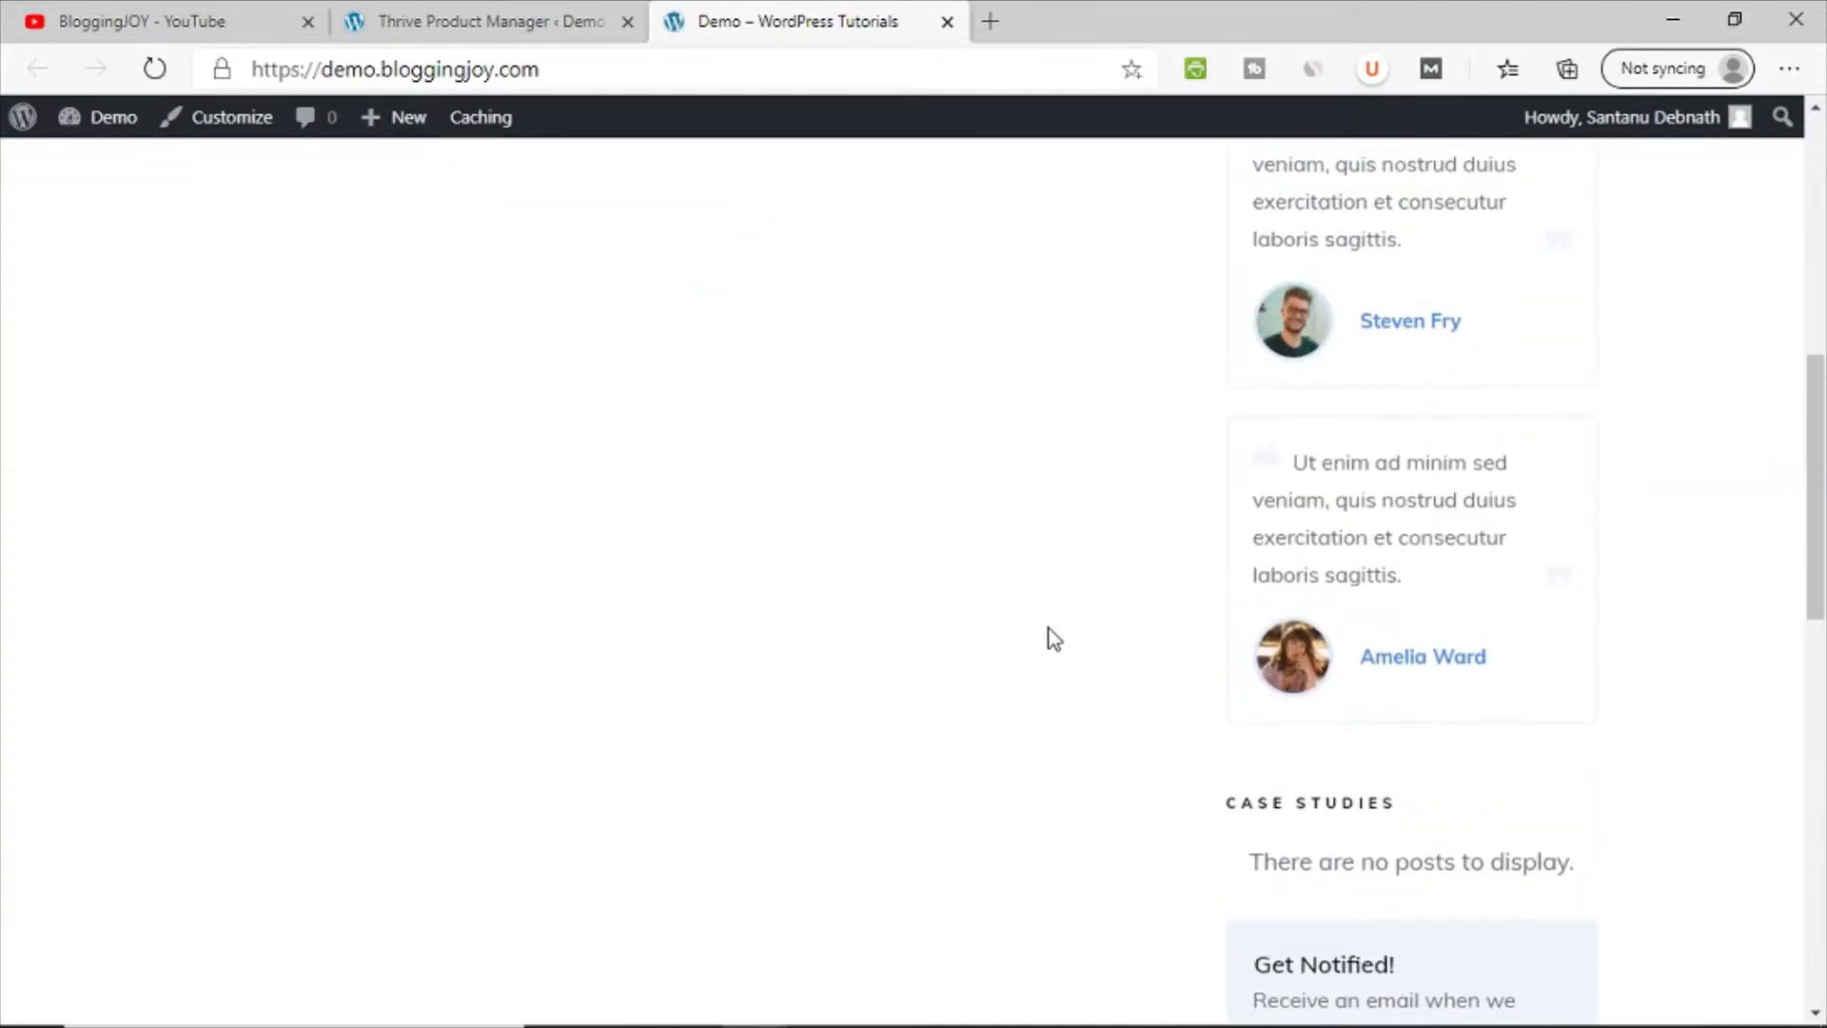
{"action": "left_click", "coordinate": [476, 21]}
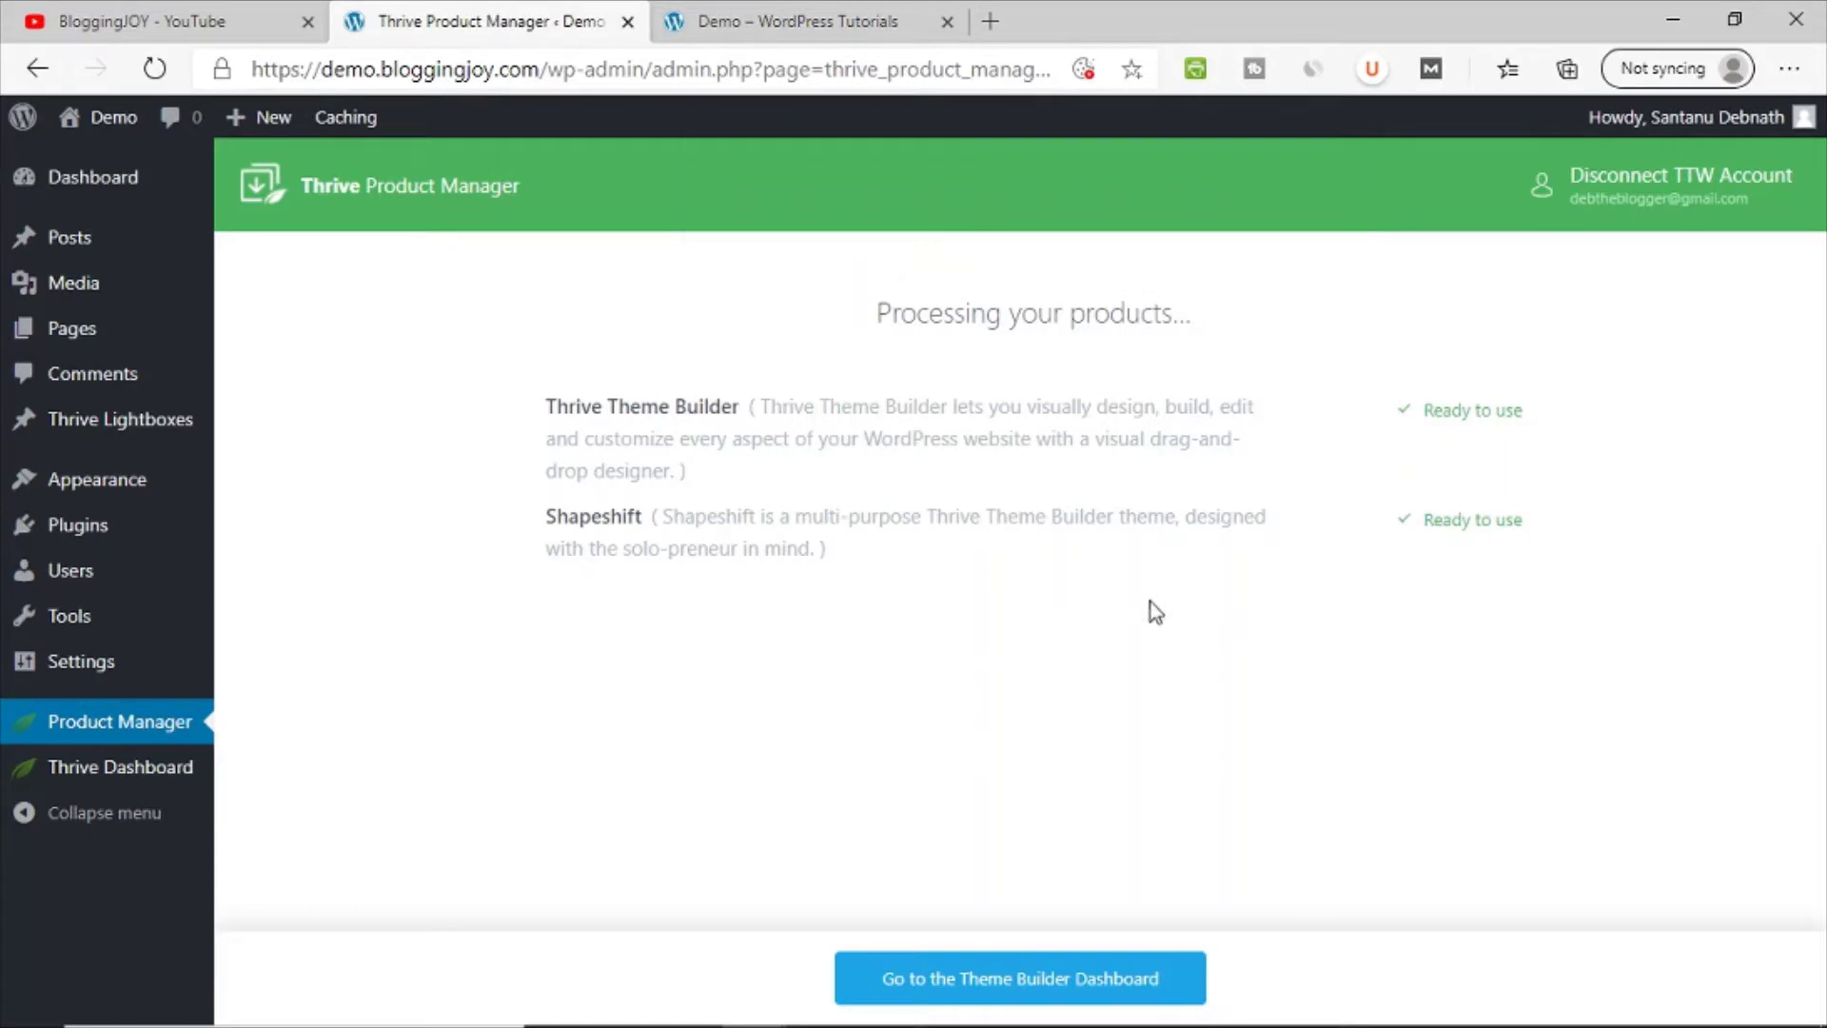
{"action": "left_click", "coordinate": [723, 21]}
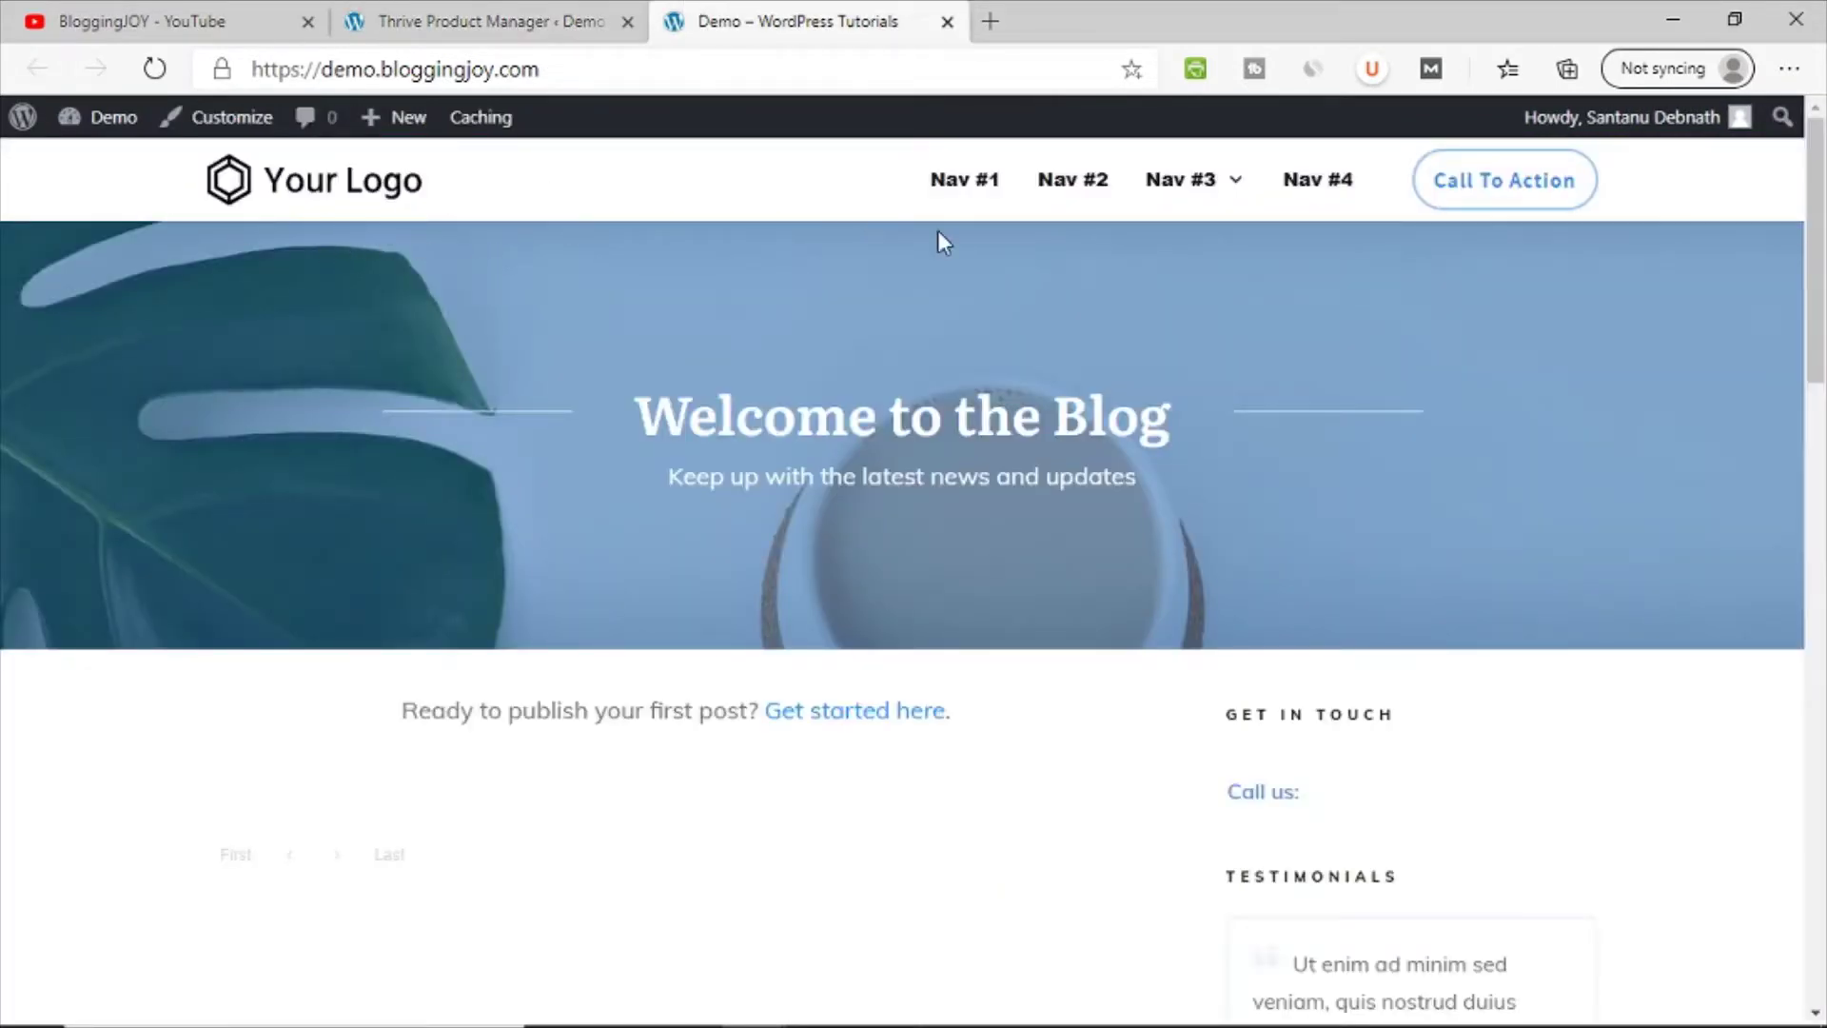
{"action": "scroll", "coordinate": [1624, 632], "scroll_direction": "down", "scroll_amount": 15}
{"action": "scroll", "coordinate": [1650, 669], "scroll_direction": "up", "scroll_amount": 15}
{"action": "left_click", "coordinate": [434, 13]}
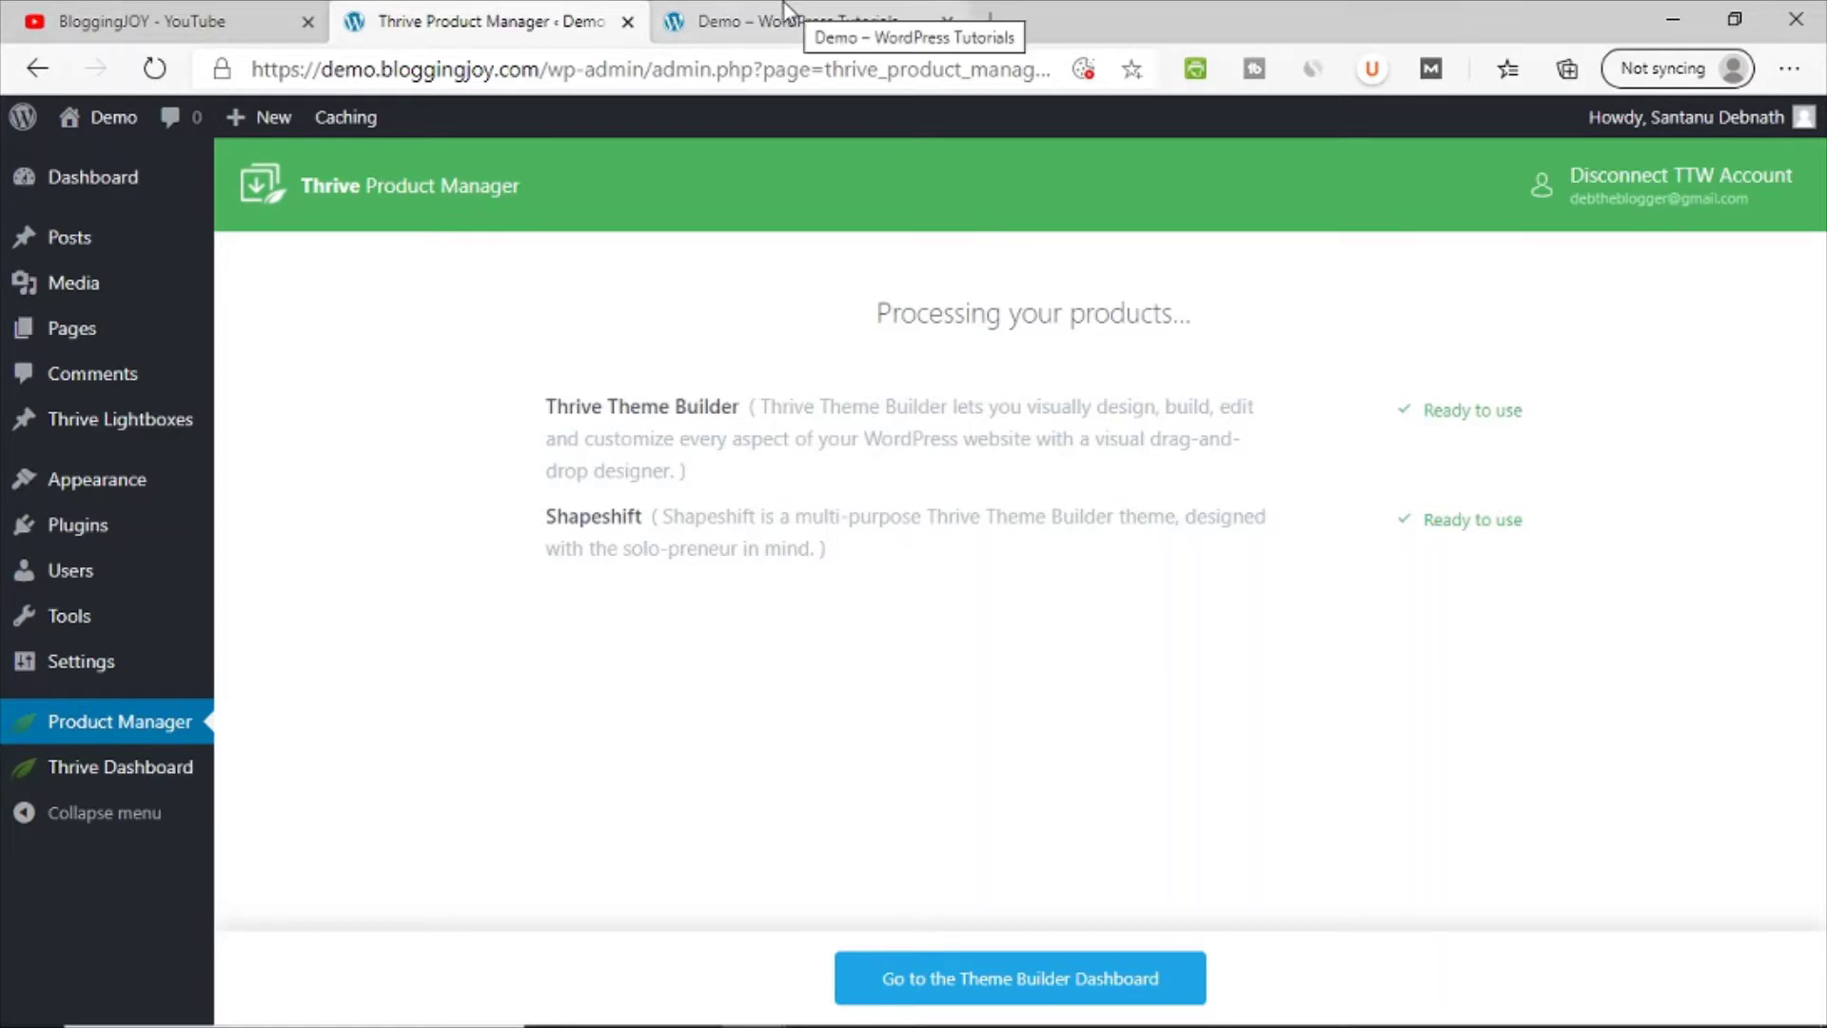
Step: Open the WordPress Themes page in a separate browser tab to check the active theme
{"action": "mouse_move", "coordinate": [124, 487]}
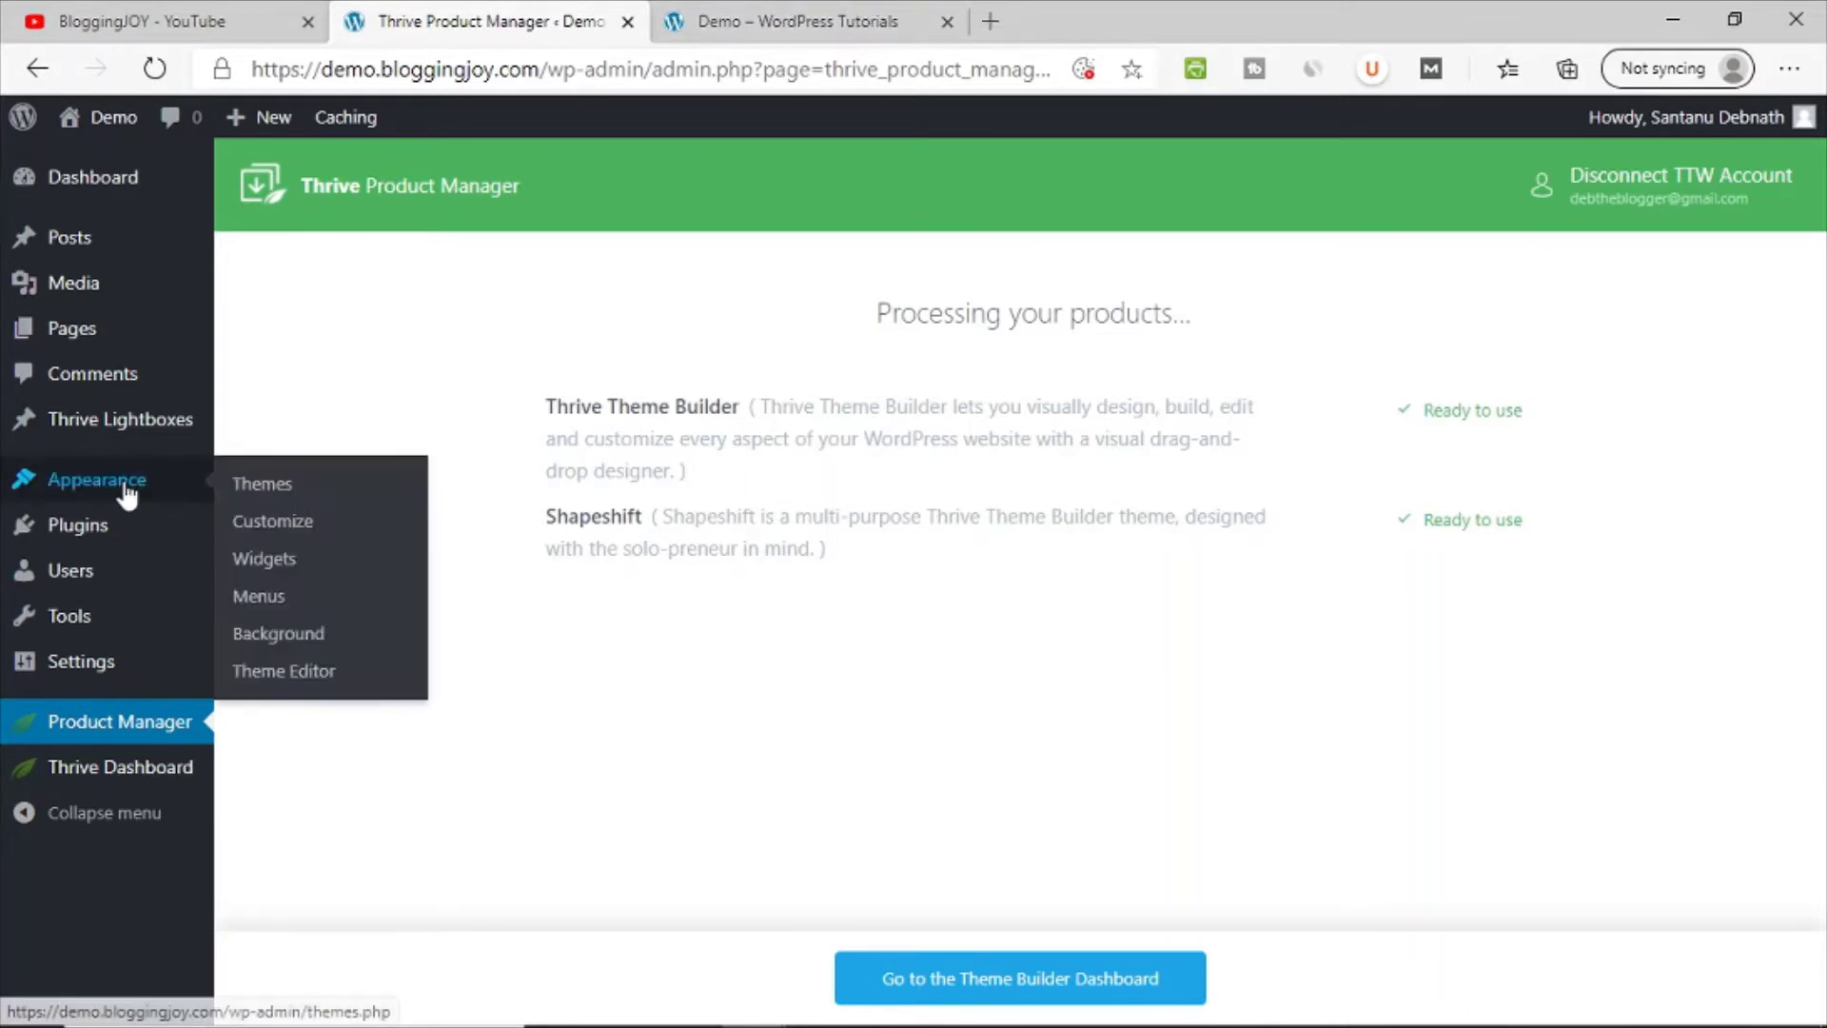
{"action": "right_click", "coordinate": [269, 493]}
{"action": "left_click", "coordinate": [375, 505]}
{"action": "left_click", "coordinate": [1073, 37]}
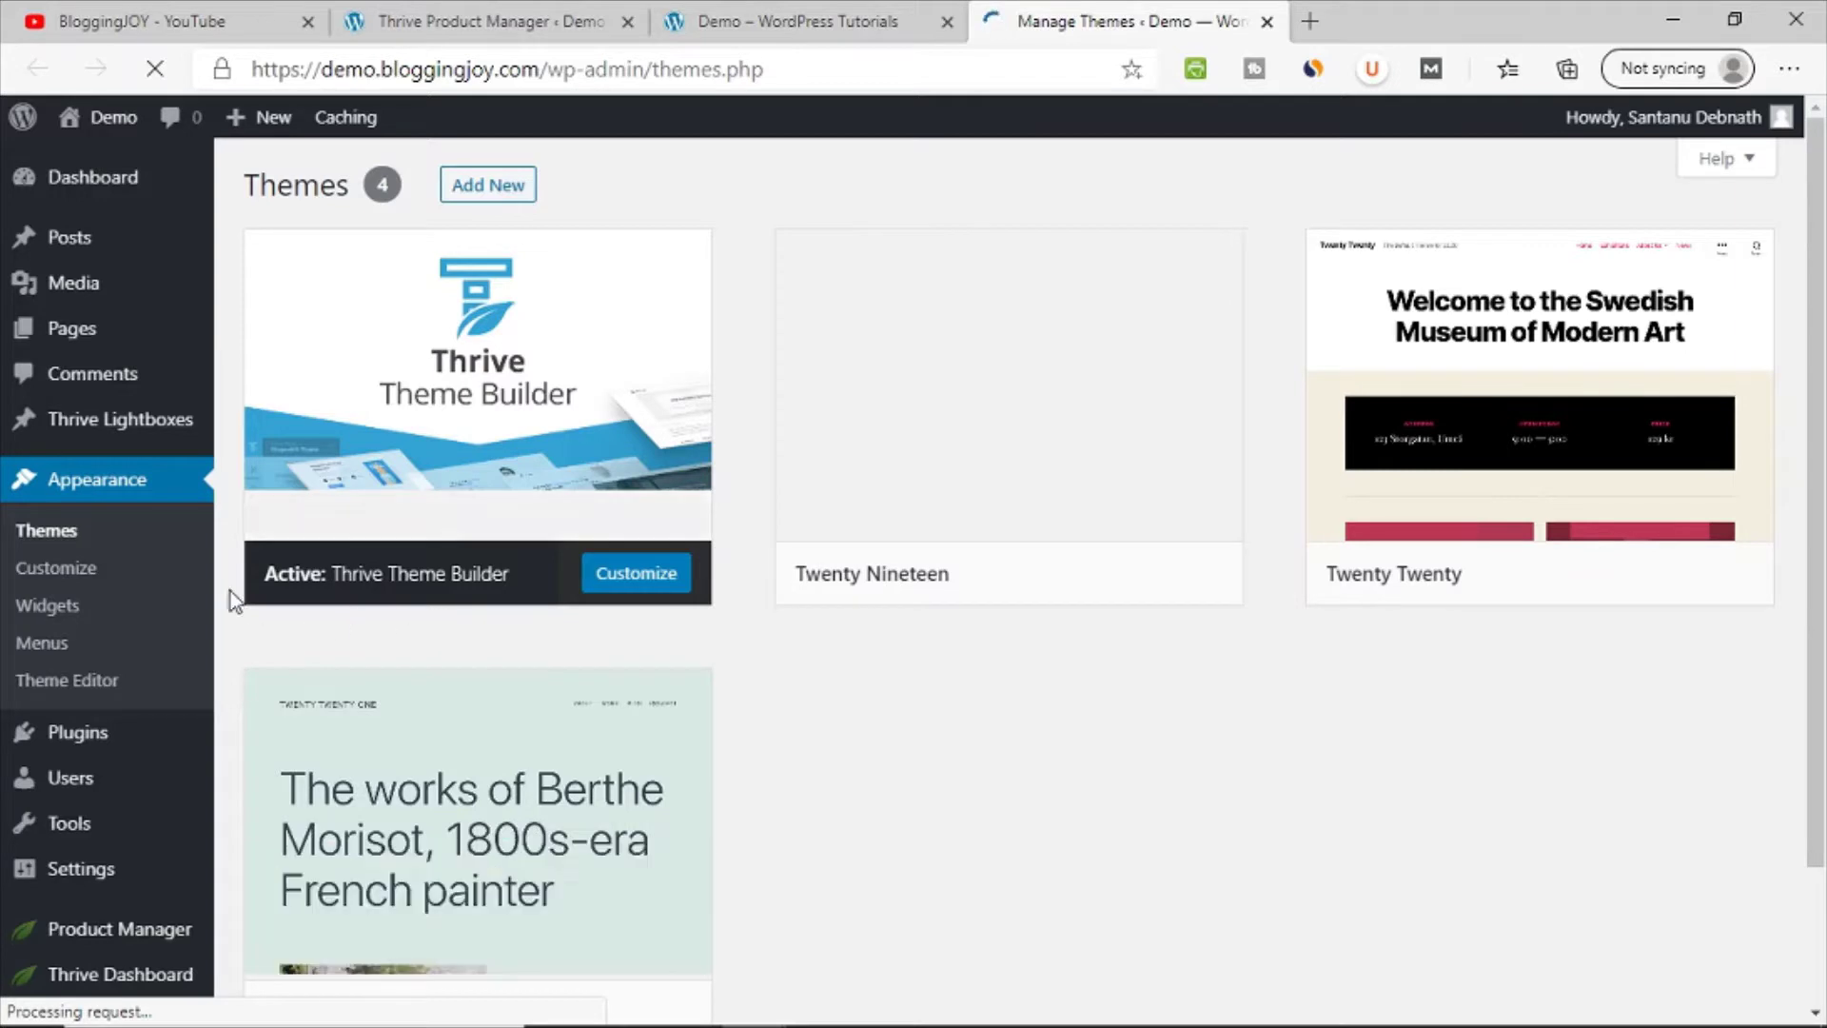
Step: Go from the Product Manager to the Theme Builder Dashboard and start the site wizard
{"action": "left_click", "coordinate": [438, 13]}
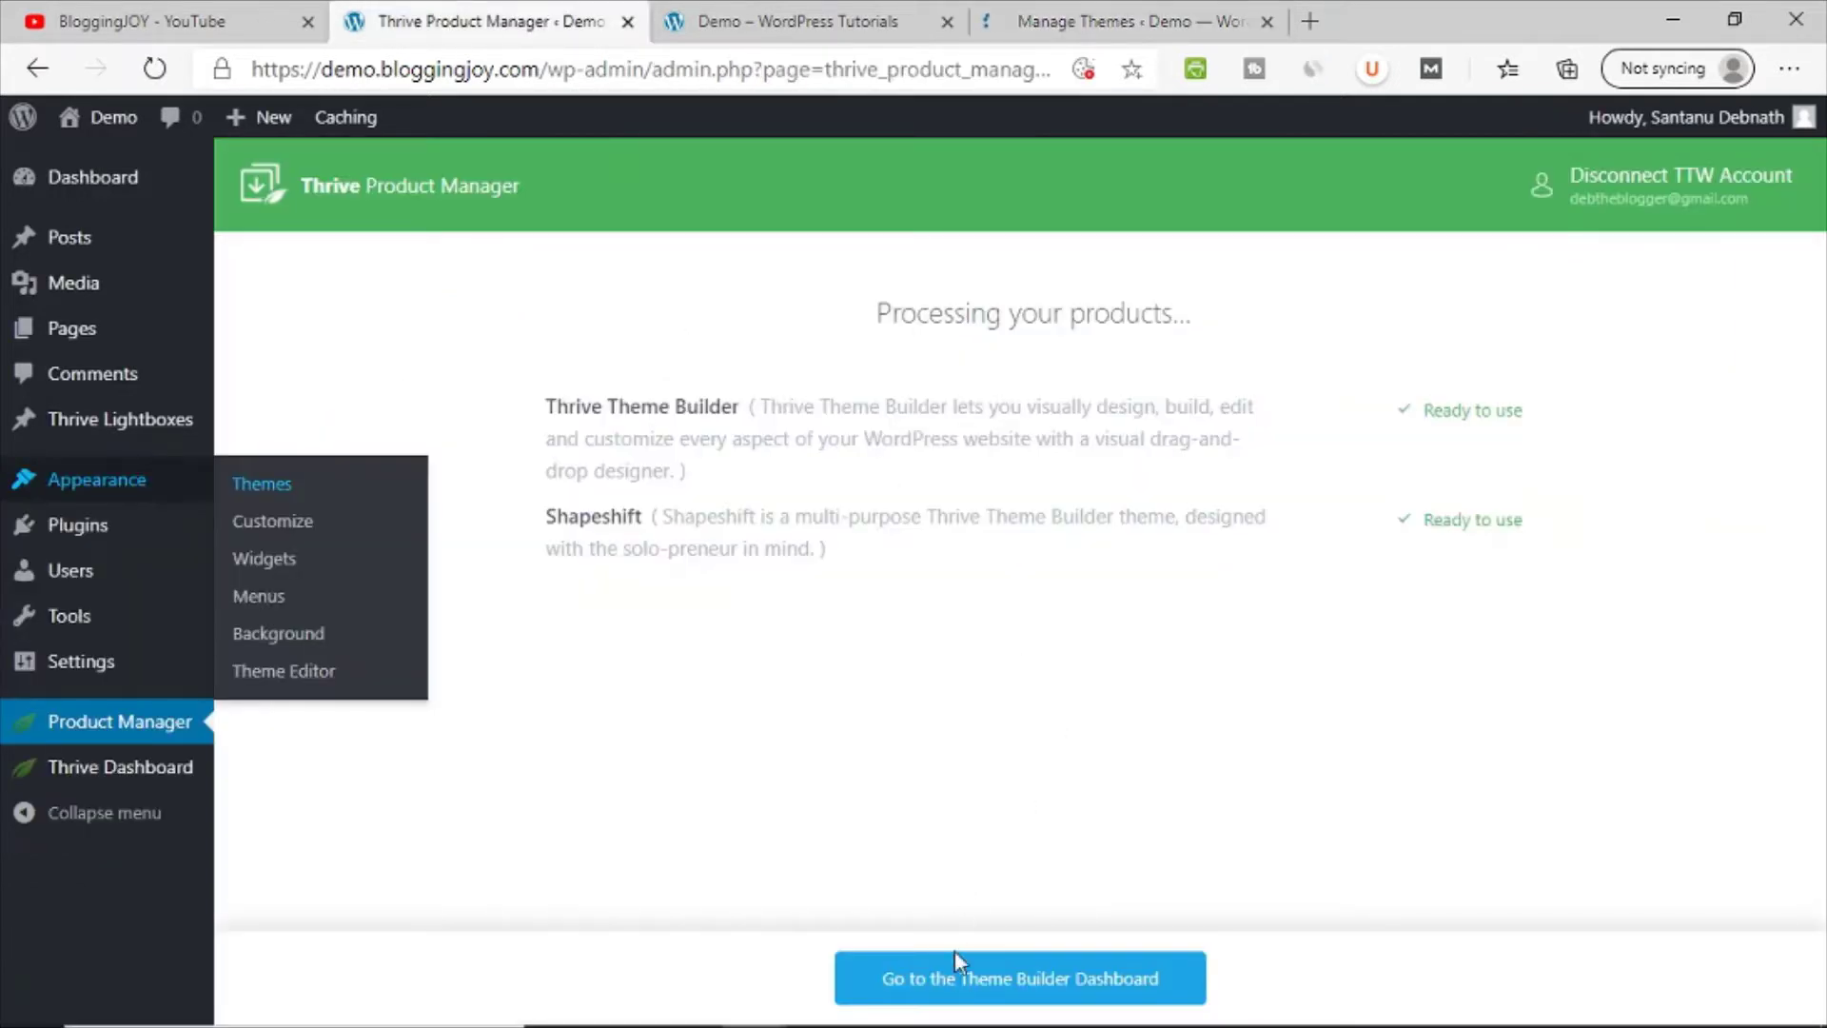
{"action": "left_click", "coordinate": [1020, 988]}
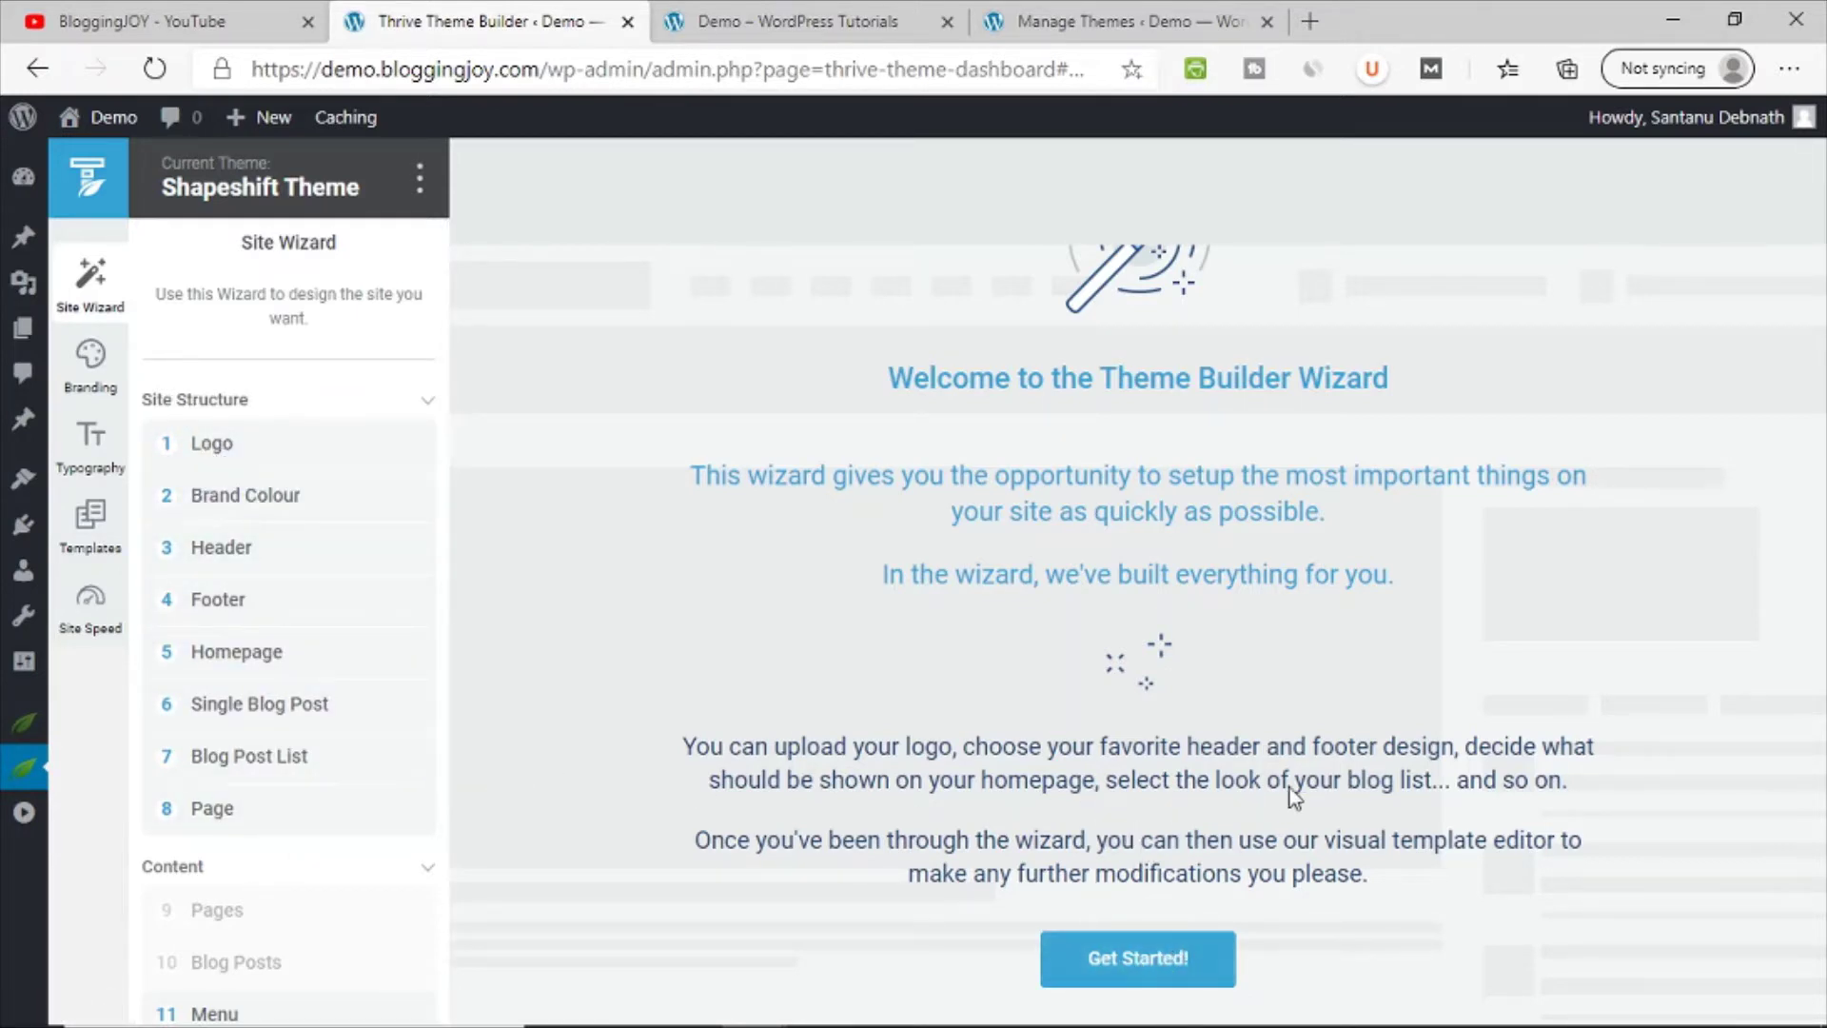
{"action": "left_click", "coordinate": [1169, 980]}
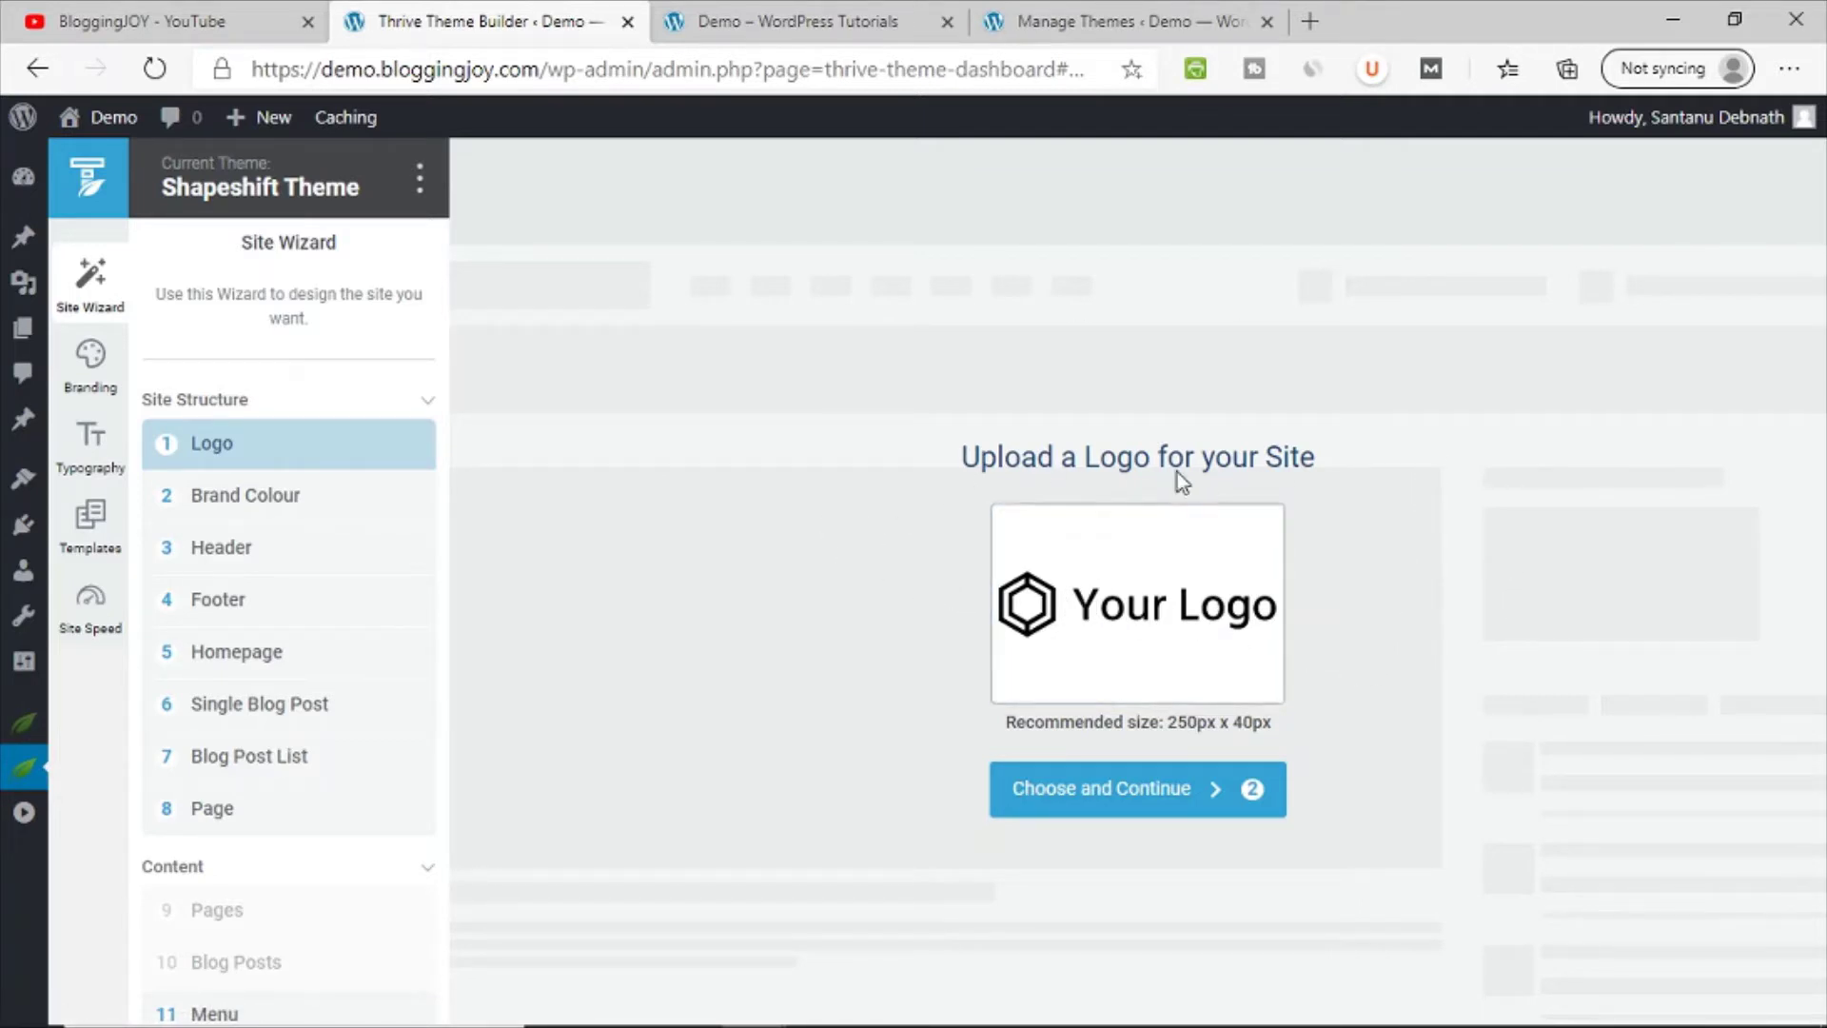
Step: Set the site logo to the orange Joy image from the media library and continue to the brand colour stage
{"action": "left_click", "coordinate": [1110, 605]}
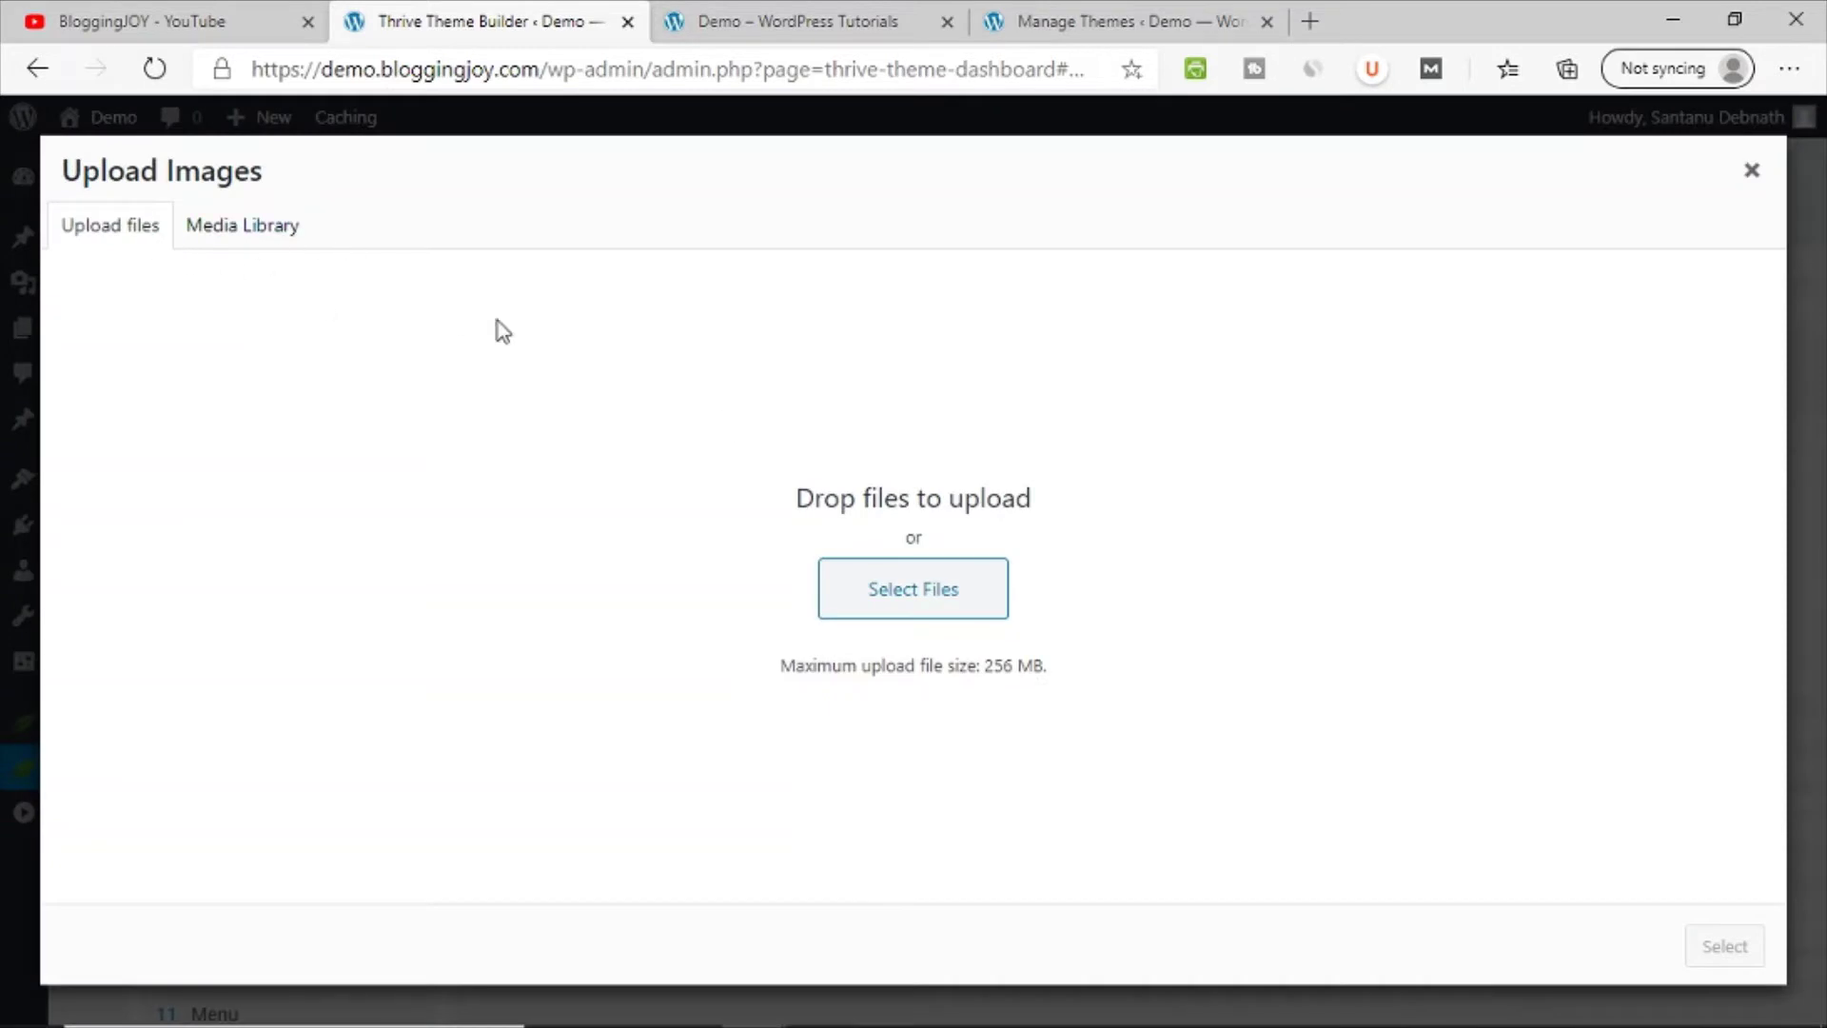
{"action": "left_click", "coordinate": [222, 235]}
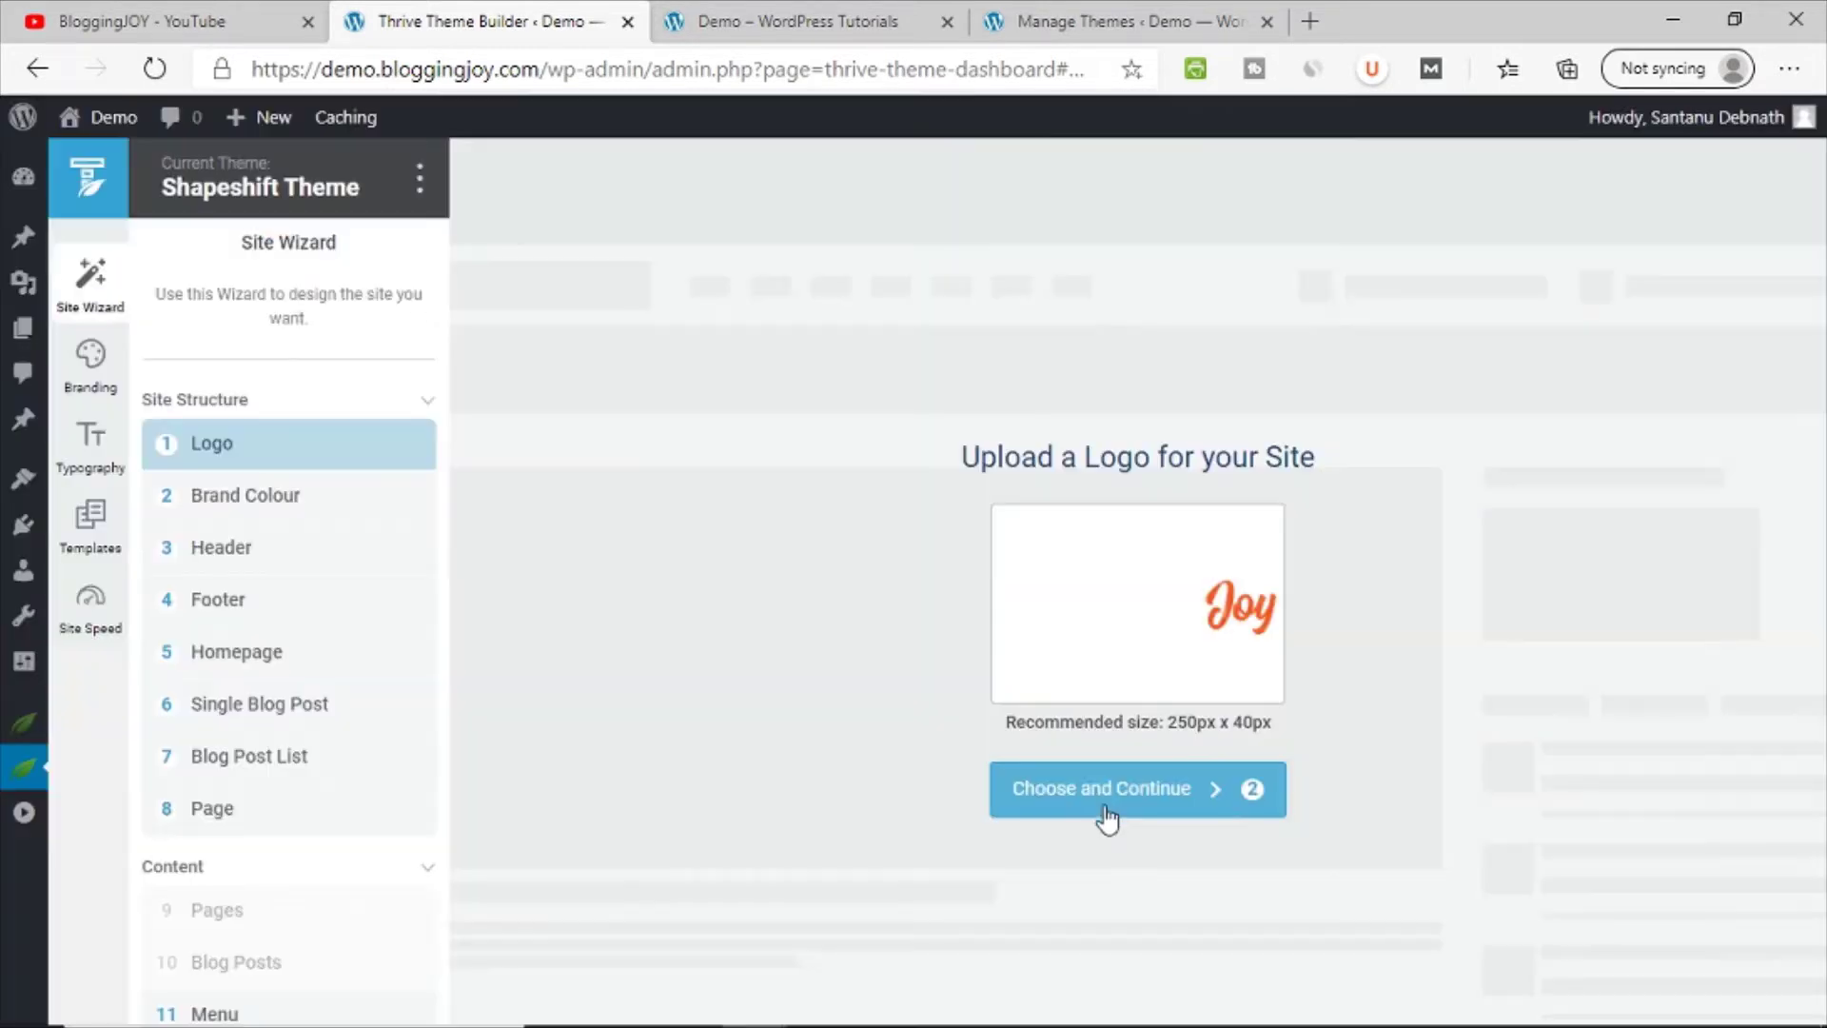
{"action": "left_click", "coordinate": [1105, 801]}
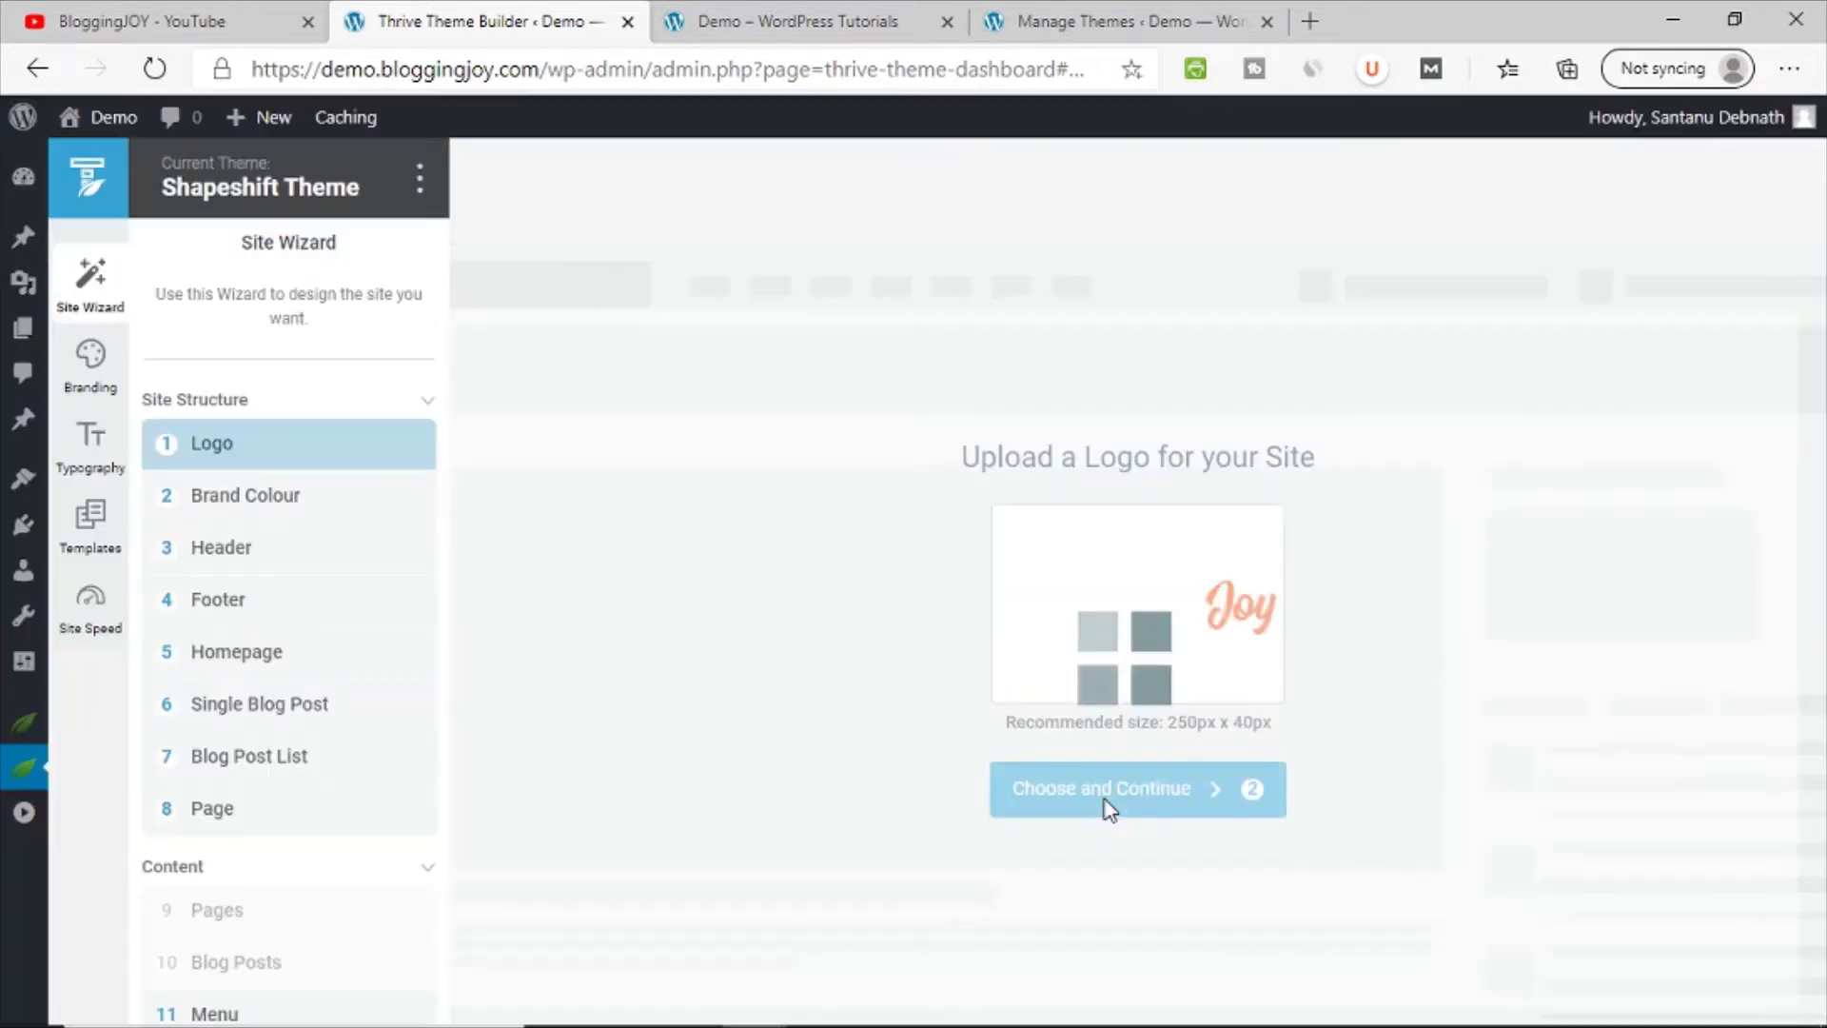
Step: Reload the site's front end to check the logo in the header, and return to the site wizard
{"action": "left_click", "coordinate": [809, 21]}
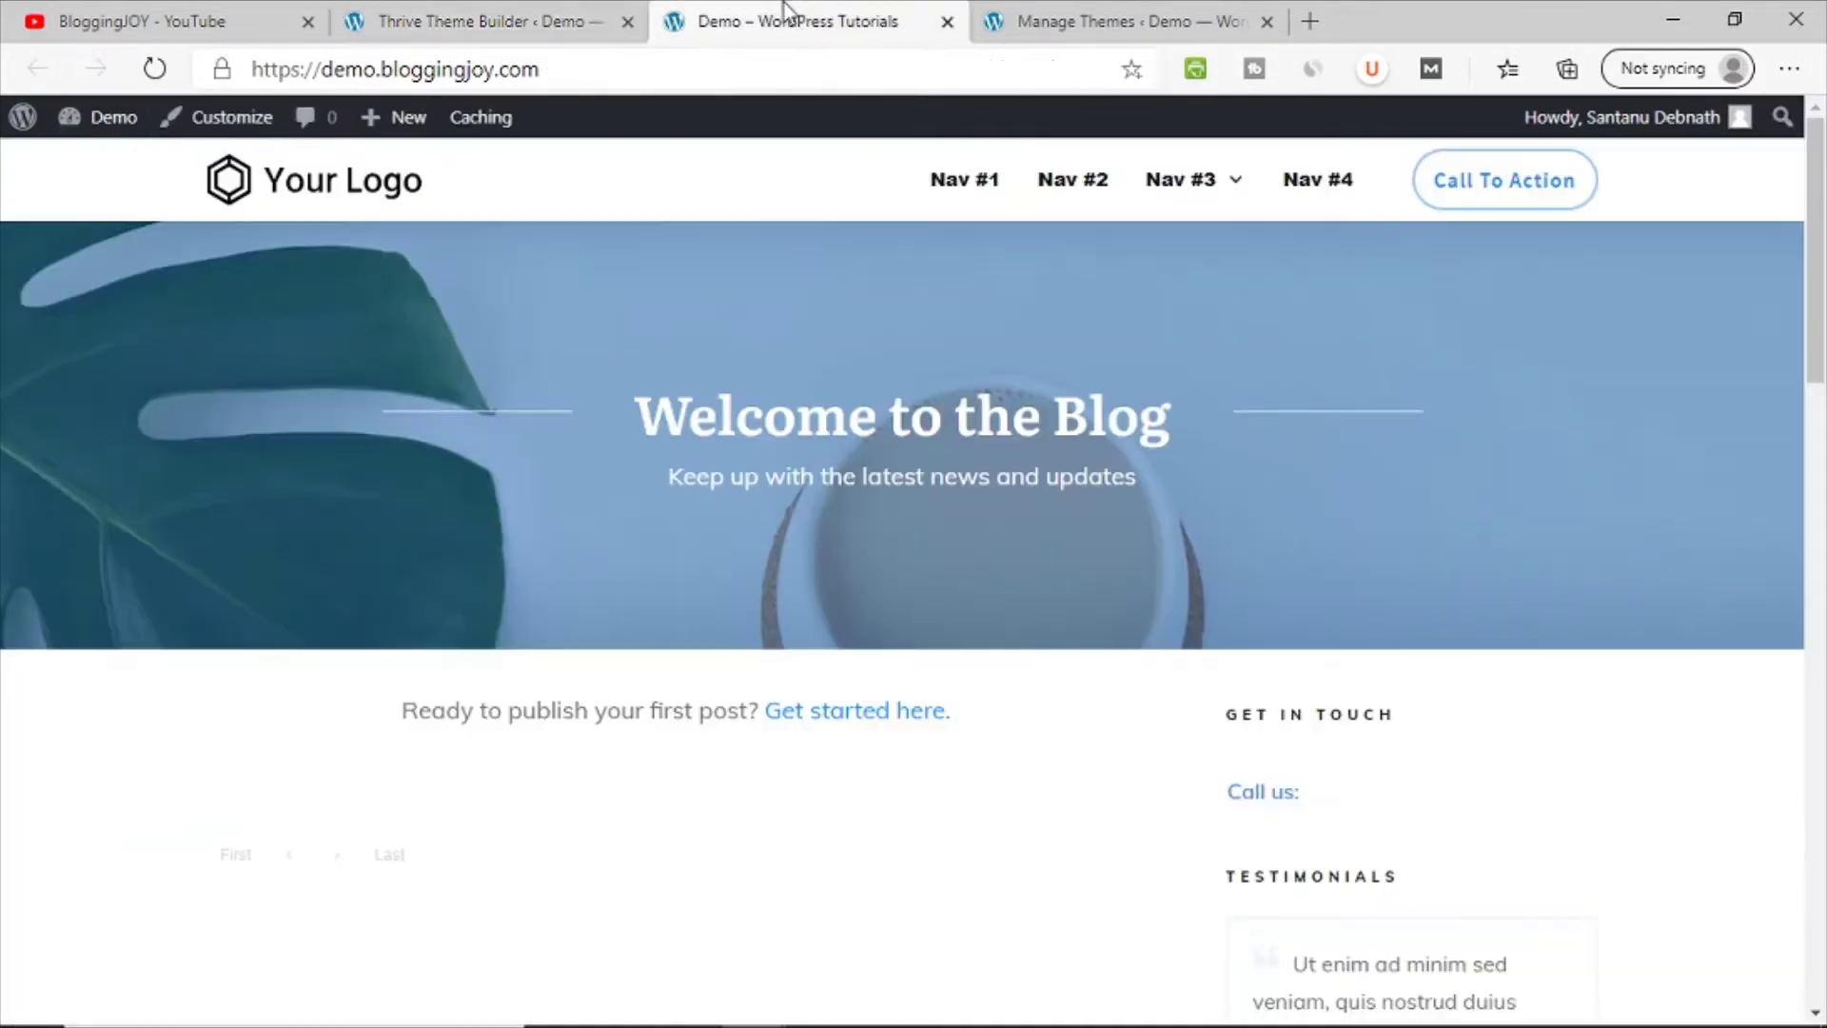
{"action": "left_click", "coordinate": [154, 69]}
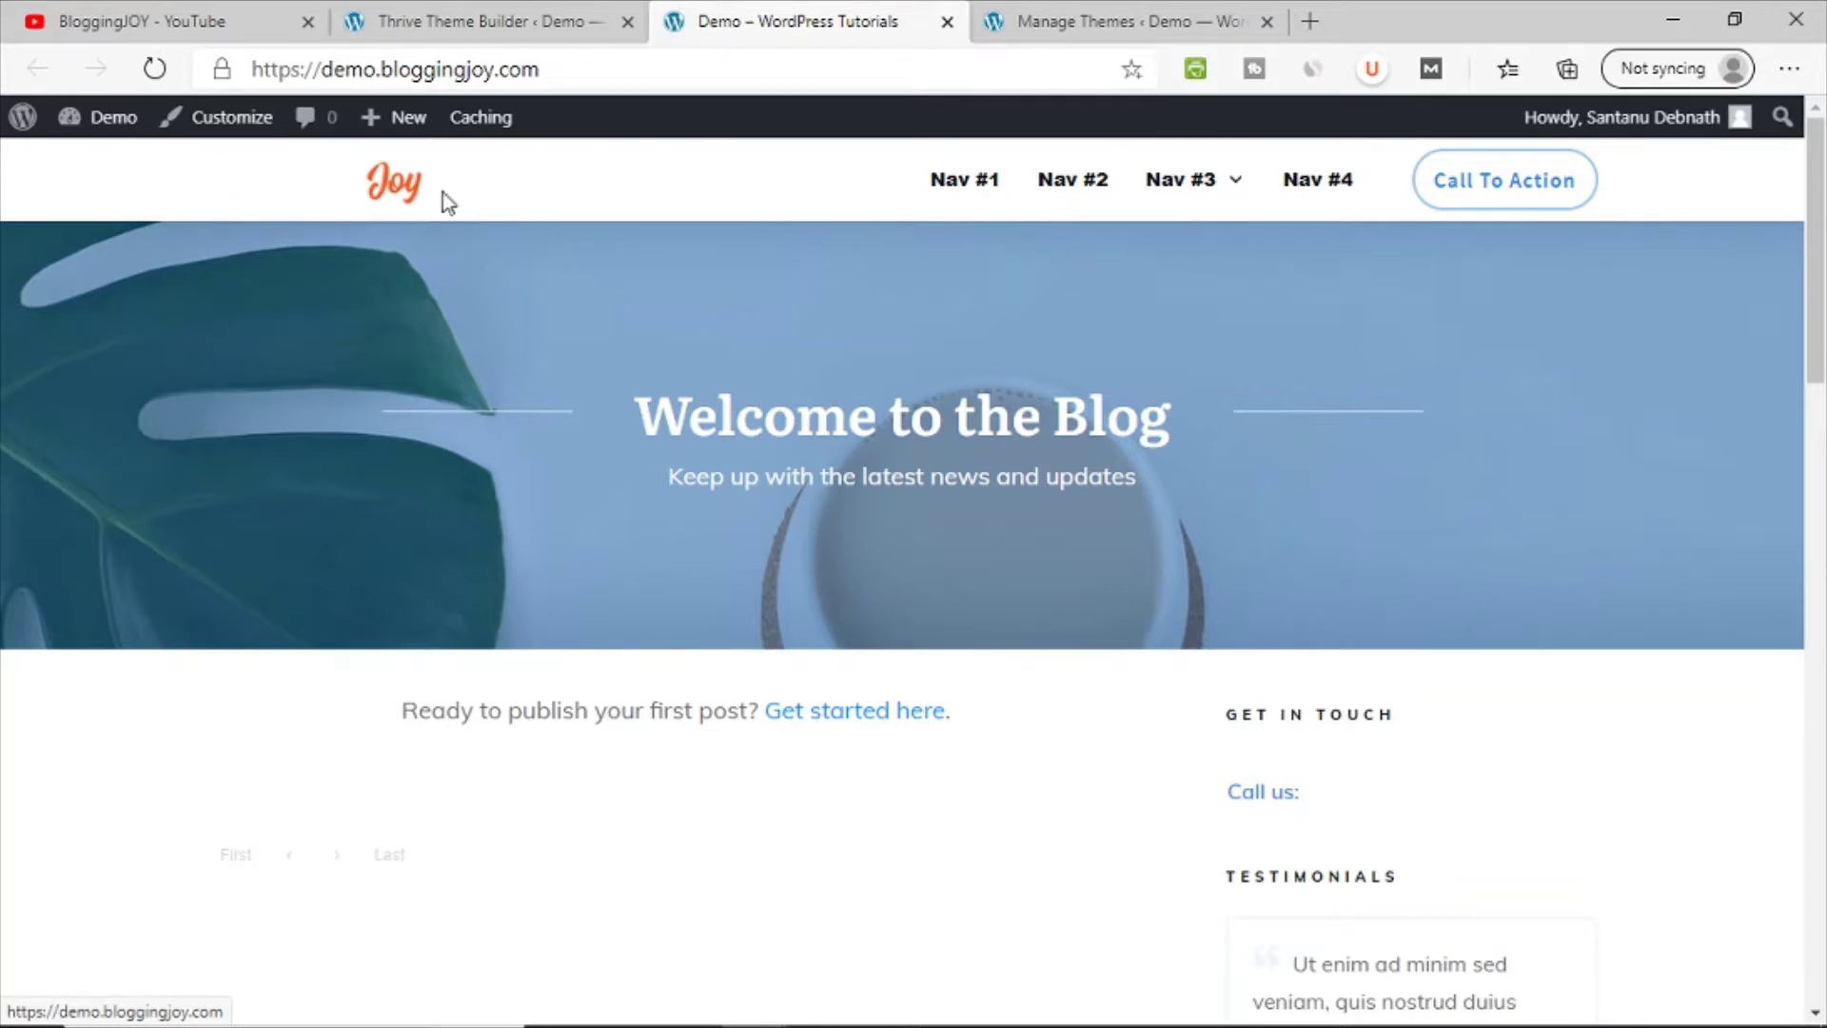
{"action": "left_click", "coordinate": [474, 8]}
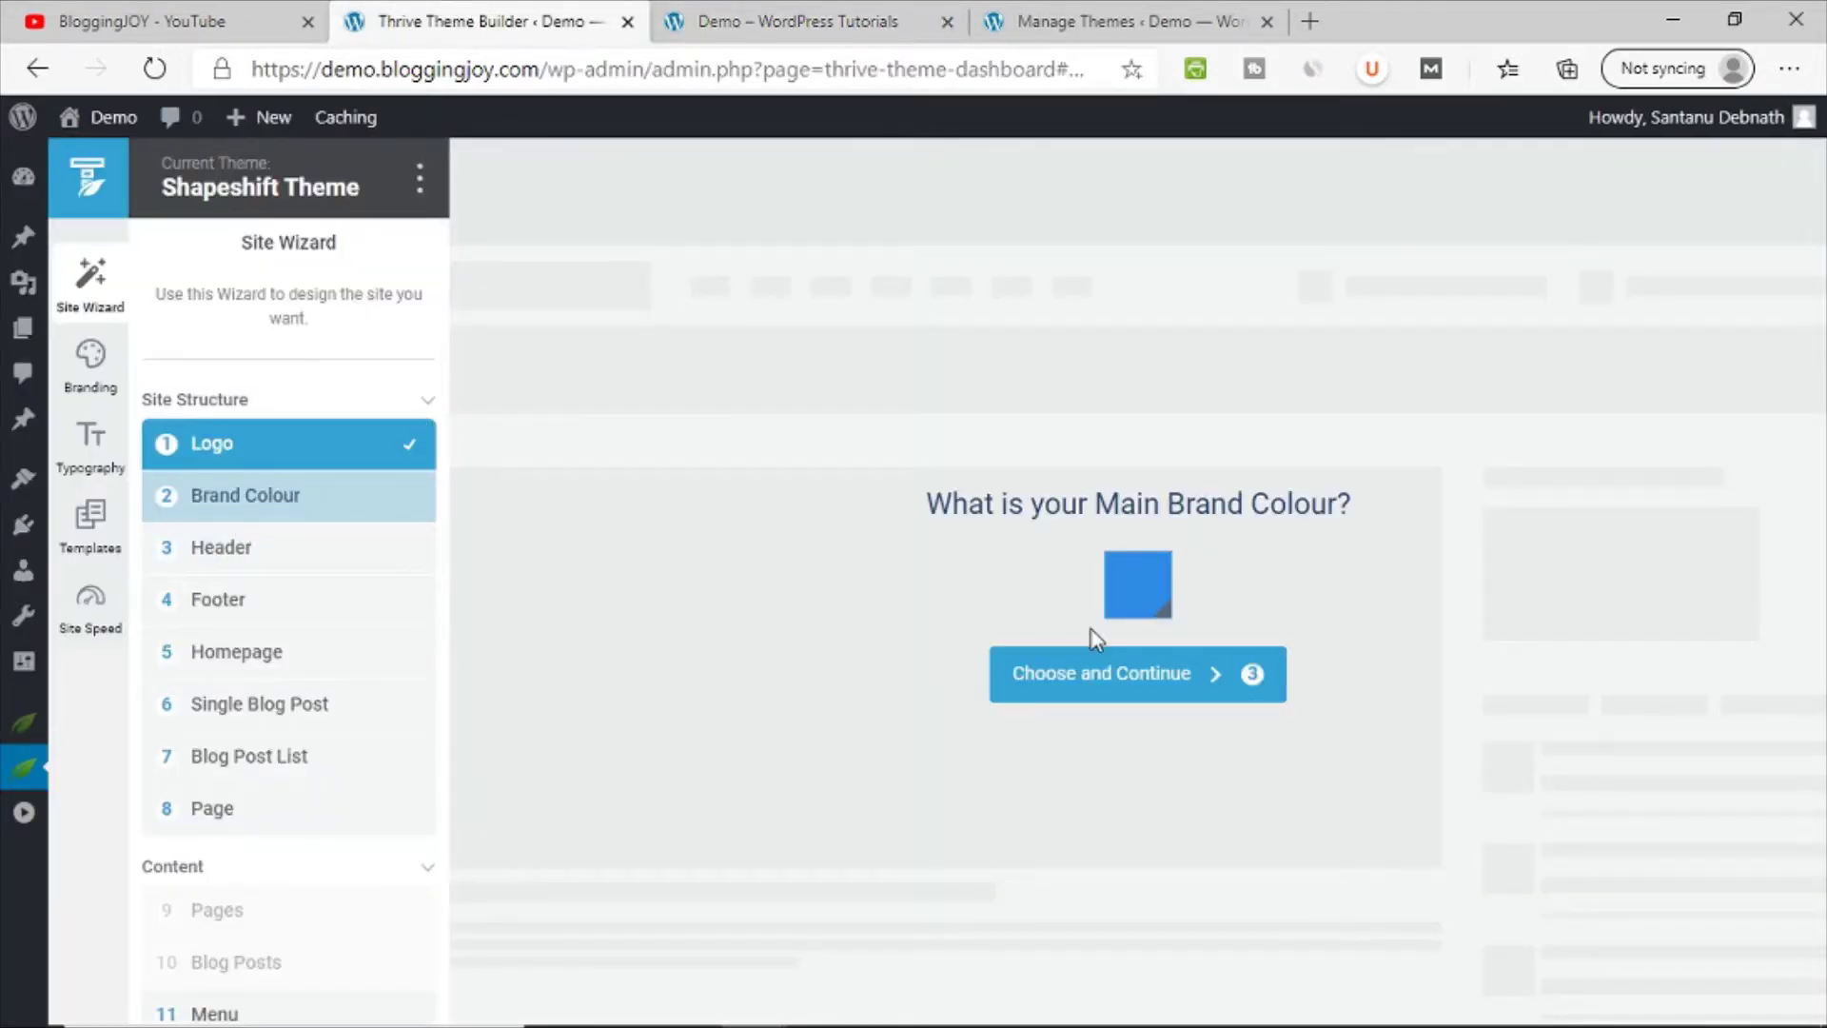
Step: Set the main brand colour to dark navy #021a32, apply it and continue to the header stage of the wizard
{"action": "left_click", "coordinate": [1144, 596]}
{"action": "scroll", "coordinate": [811, 637], "scroll_direction": "down", "scroll_amount": 2}
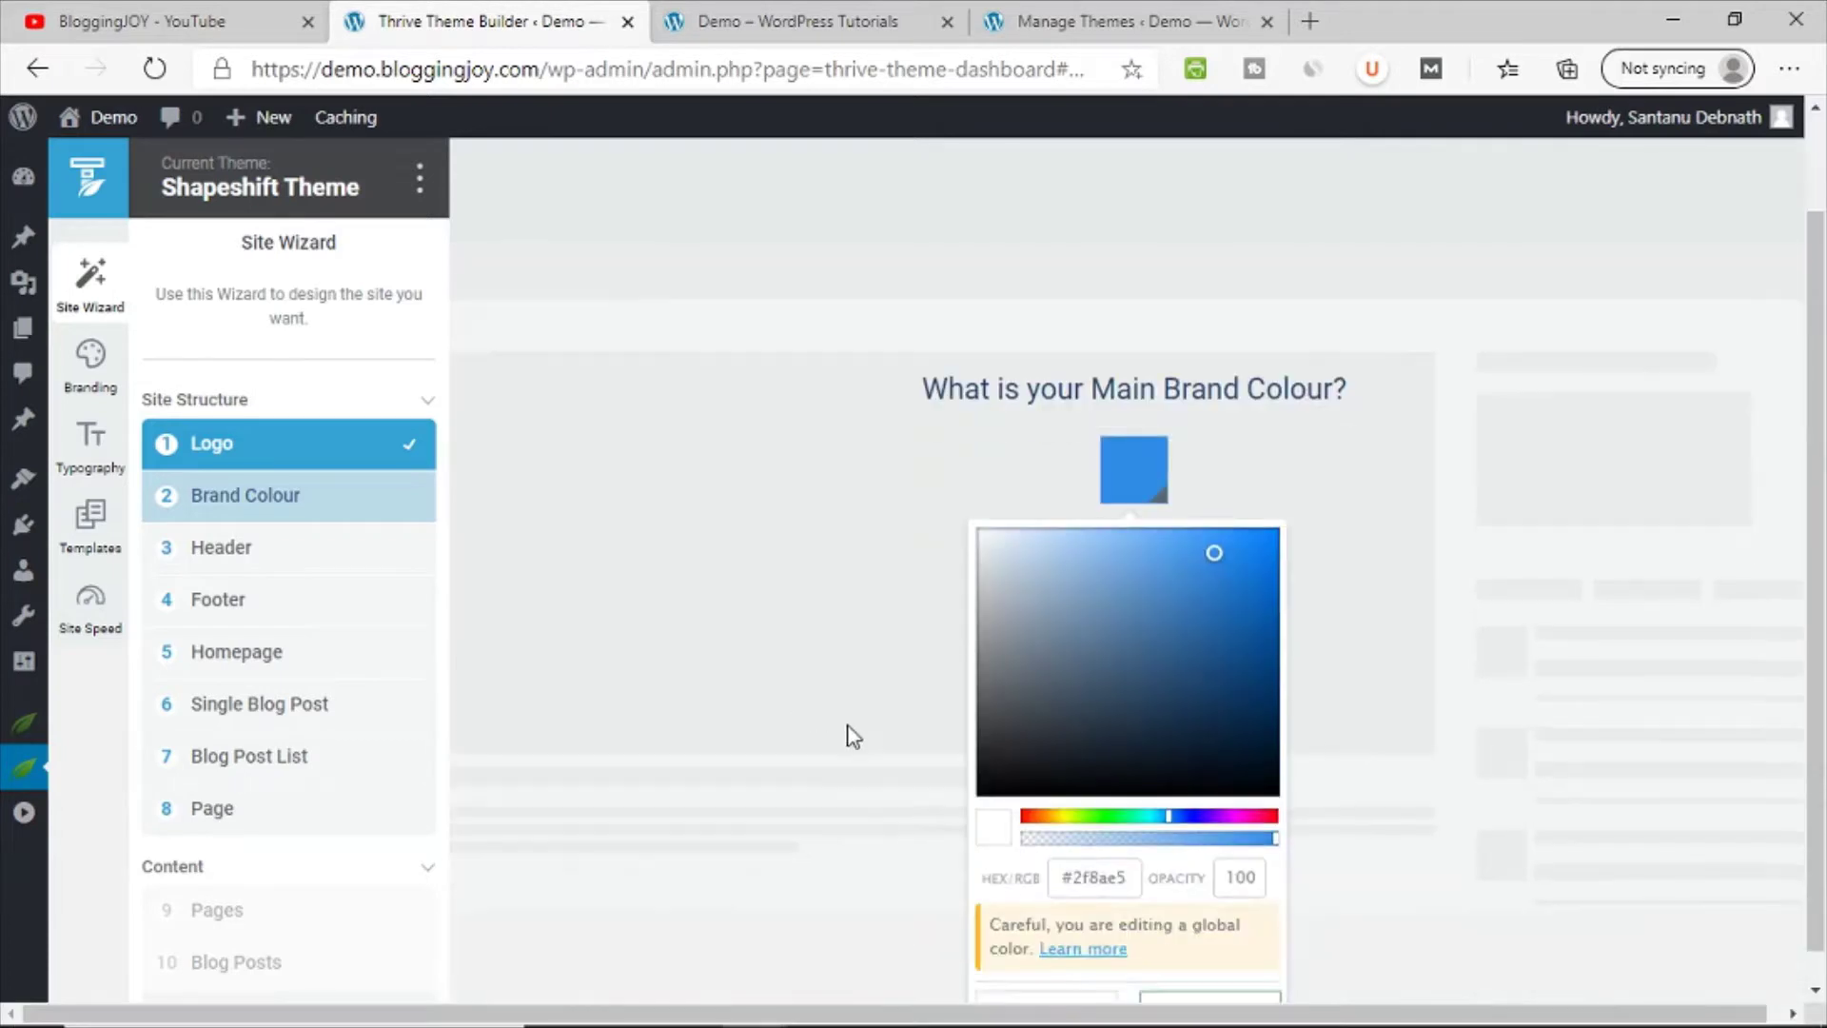
{"action": "left_click", "coordinate": [1238, 645]}
{"action": "left_click", "coordinate": [1260, 736]}
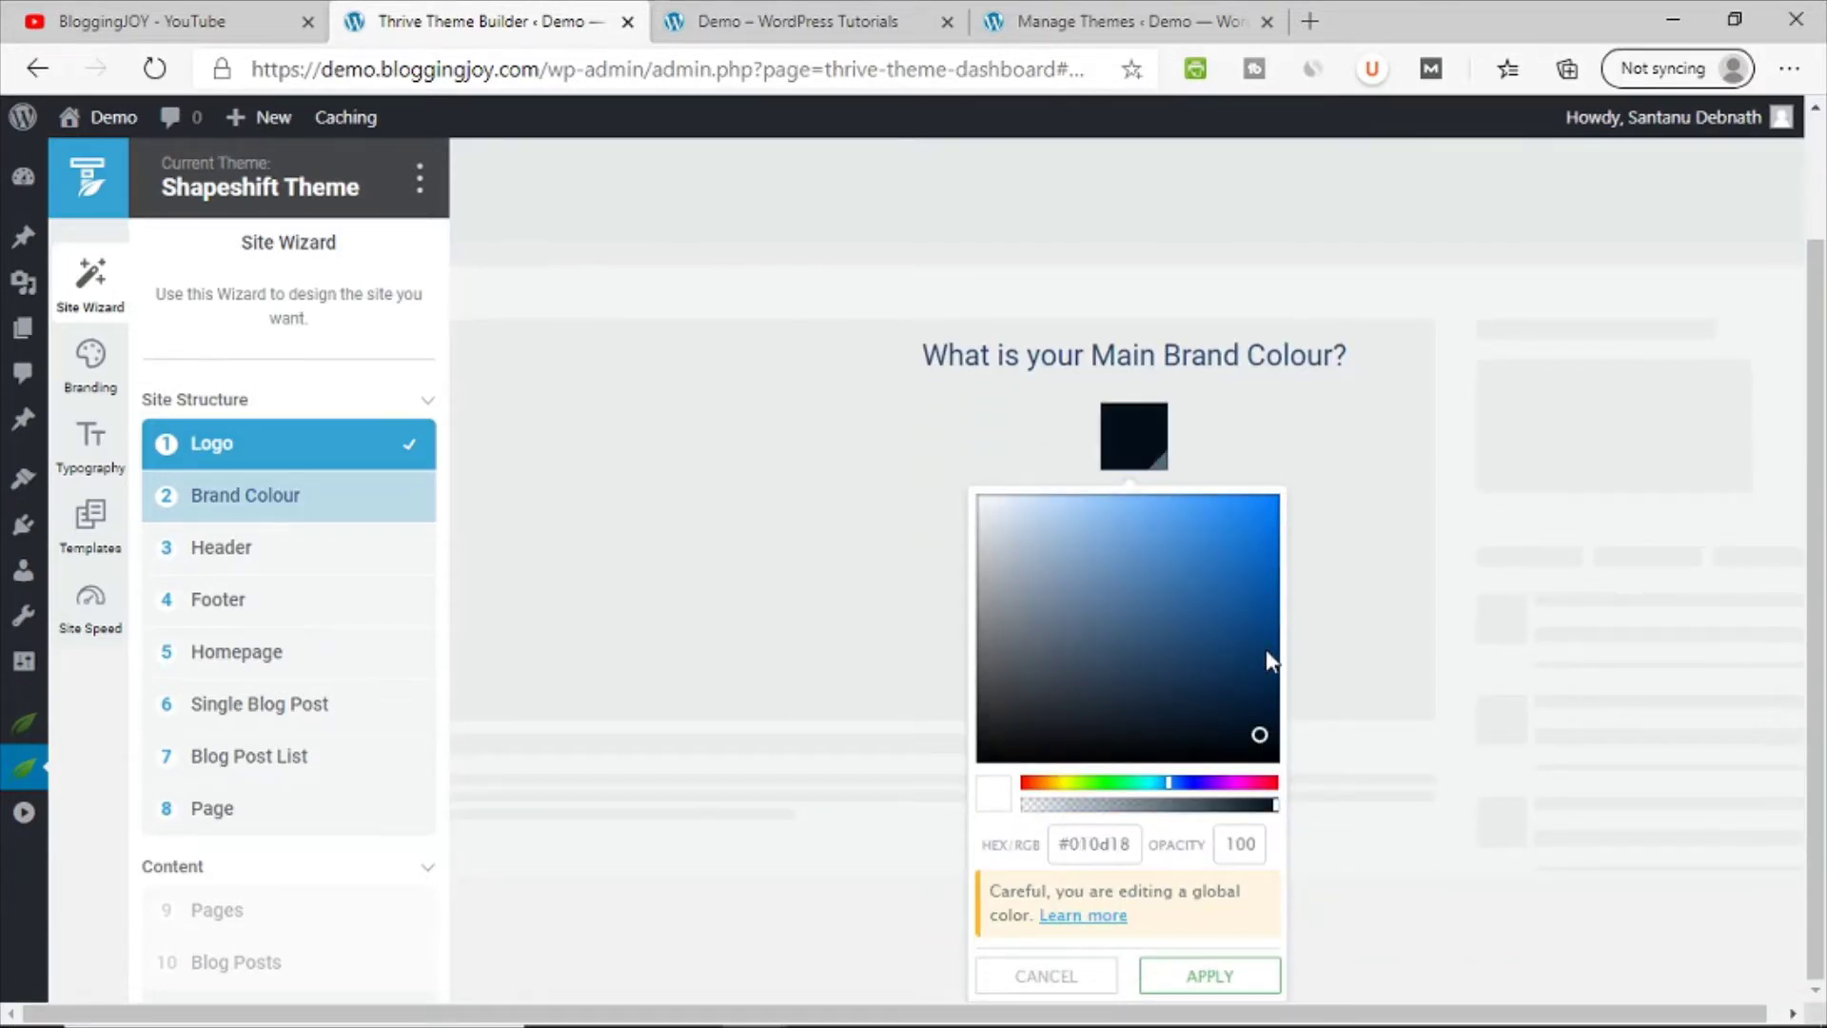
{"action": "left_click", "coordinate": [1267, 651]}
{"action": "left_click", "coordinate": [1265, 708]}
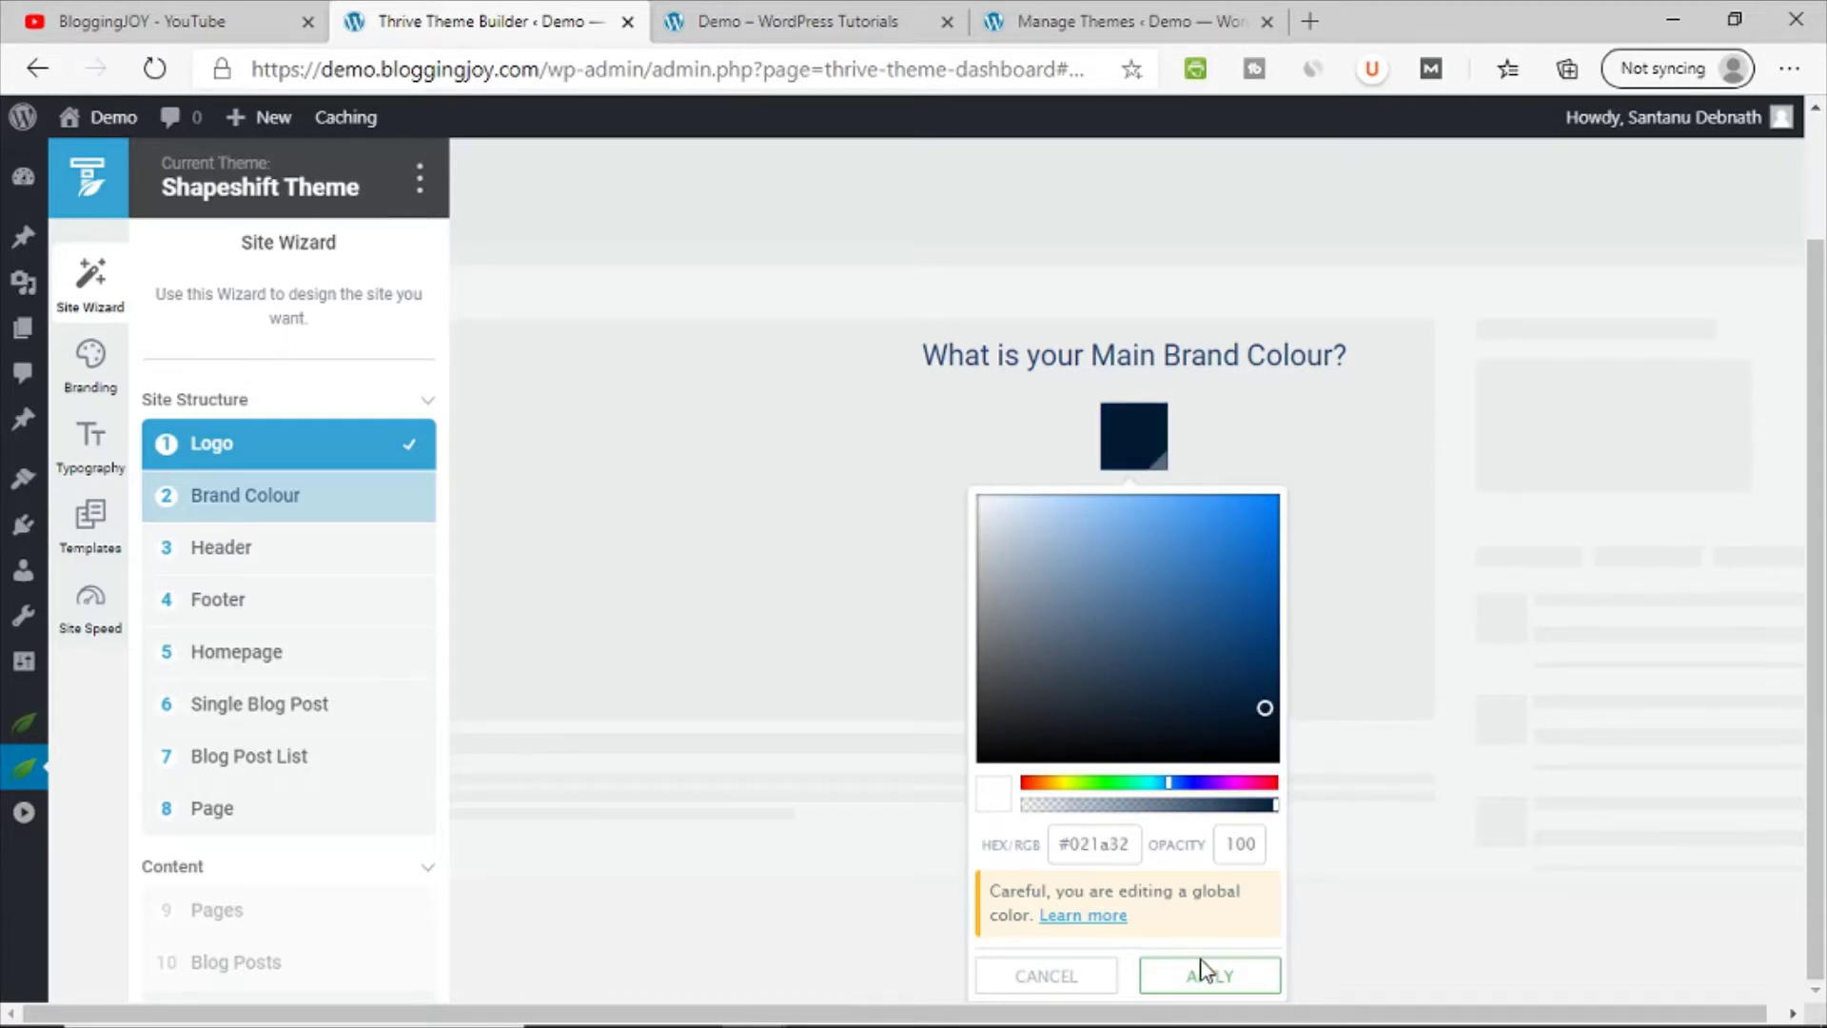
{"action": "left_click", "coordinate": [1205, 973]}
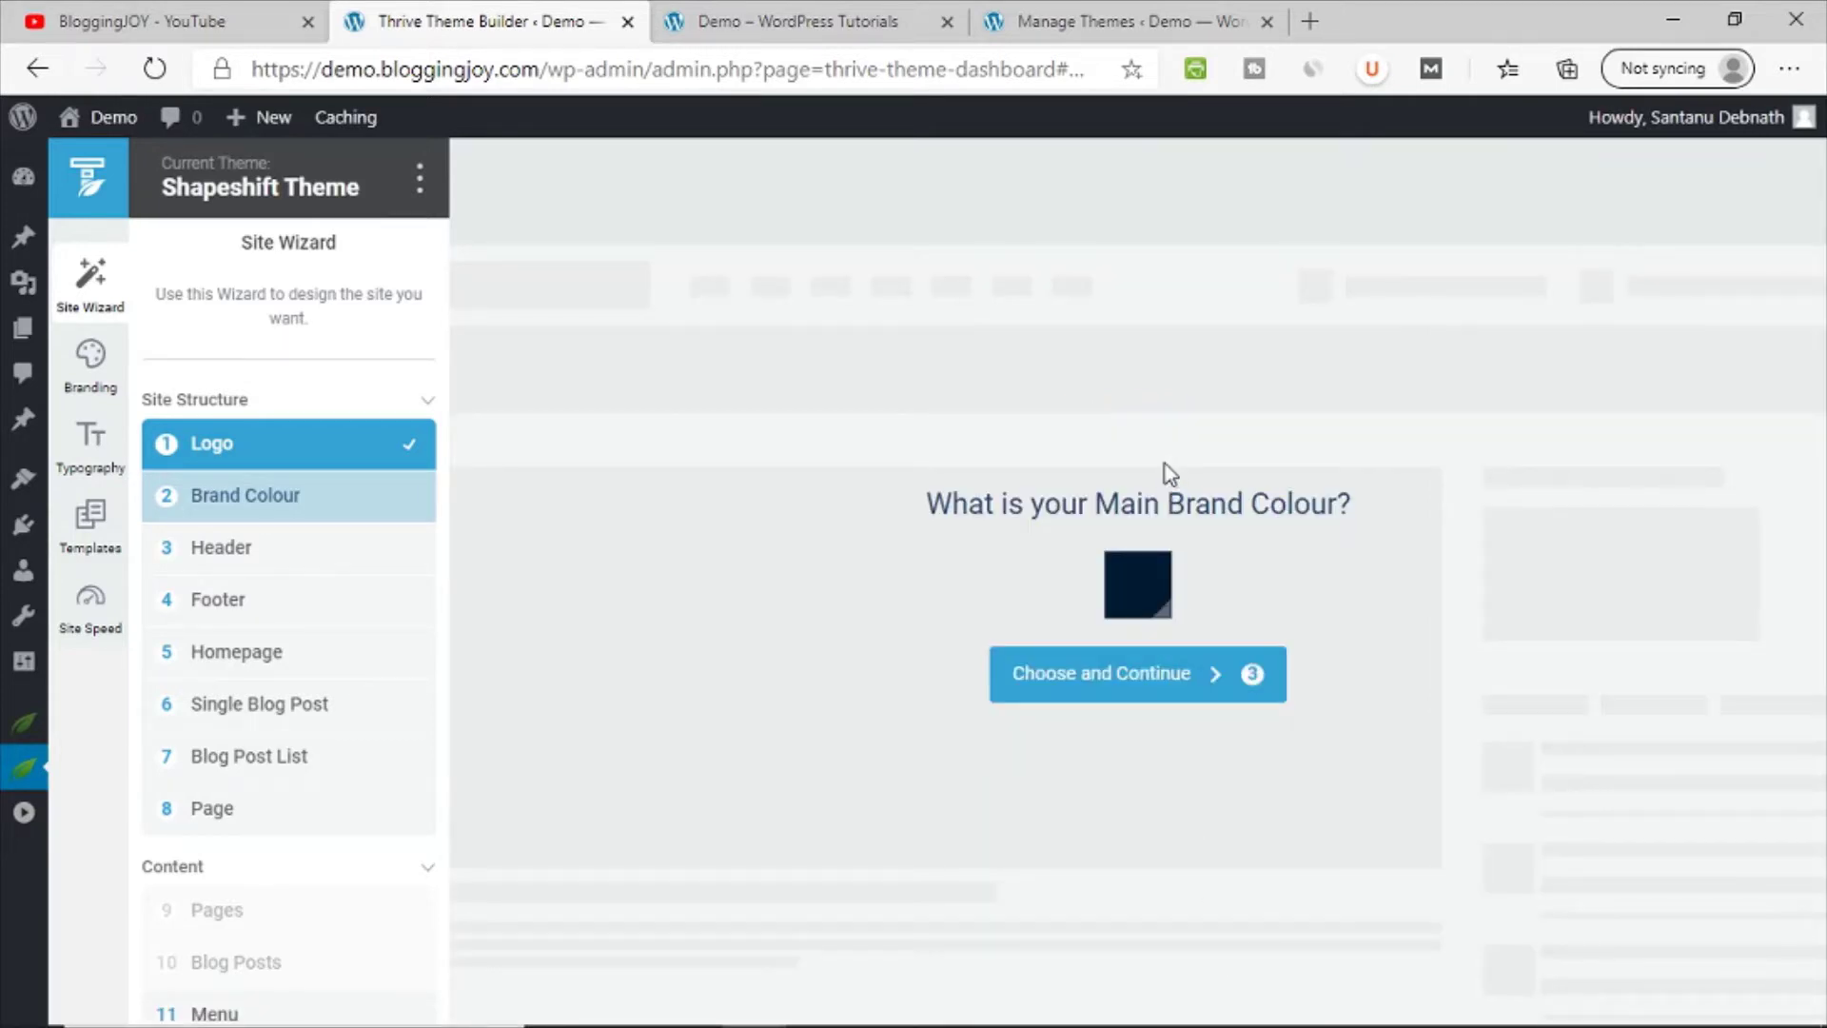
{"action": "left_click", "coordinate": [1107, 692]}
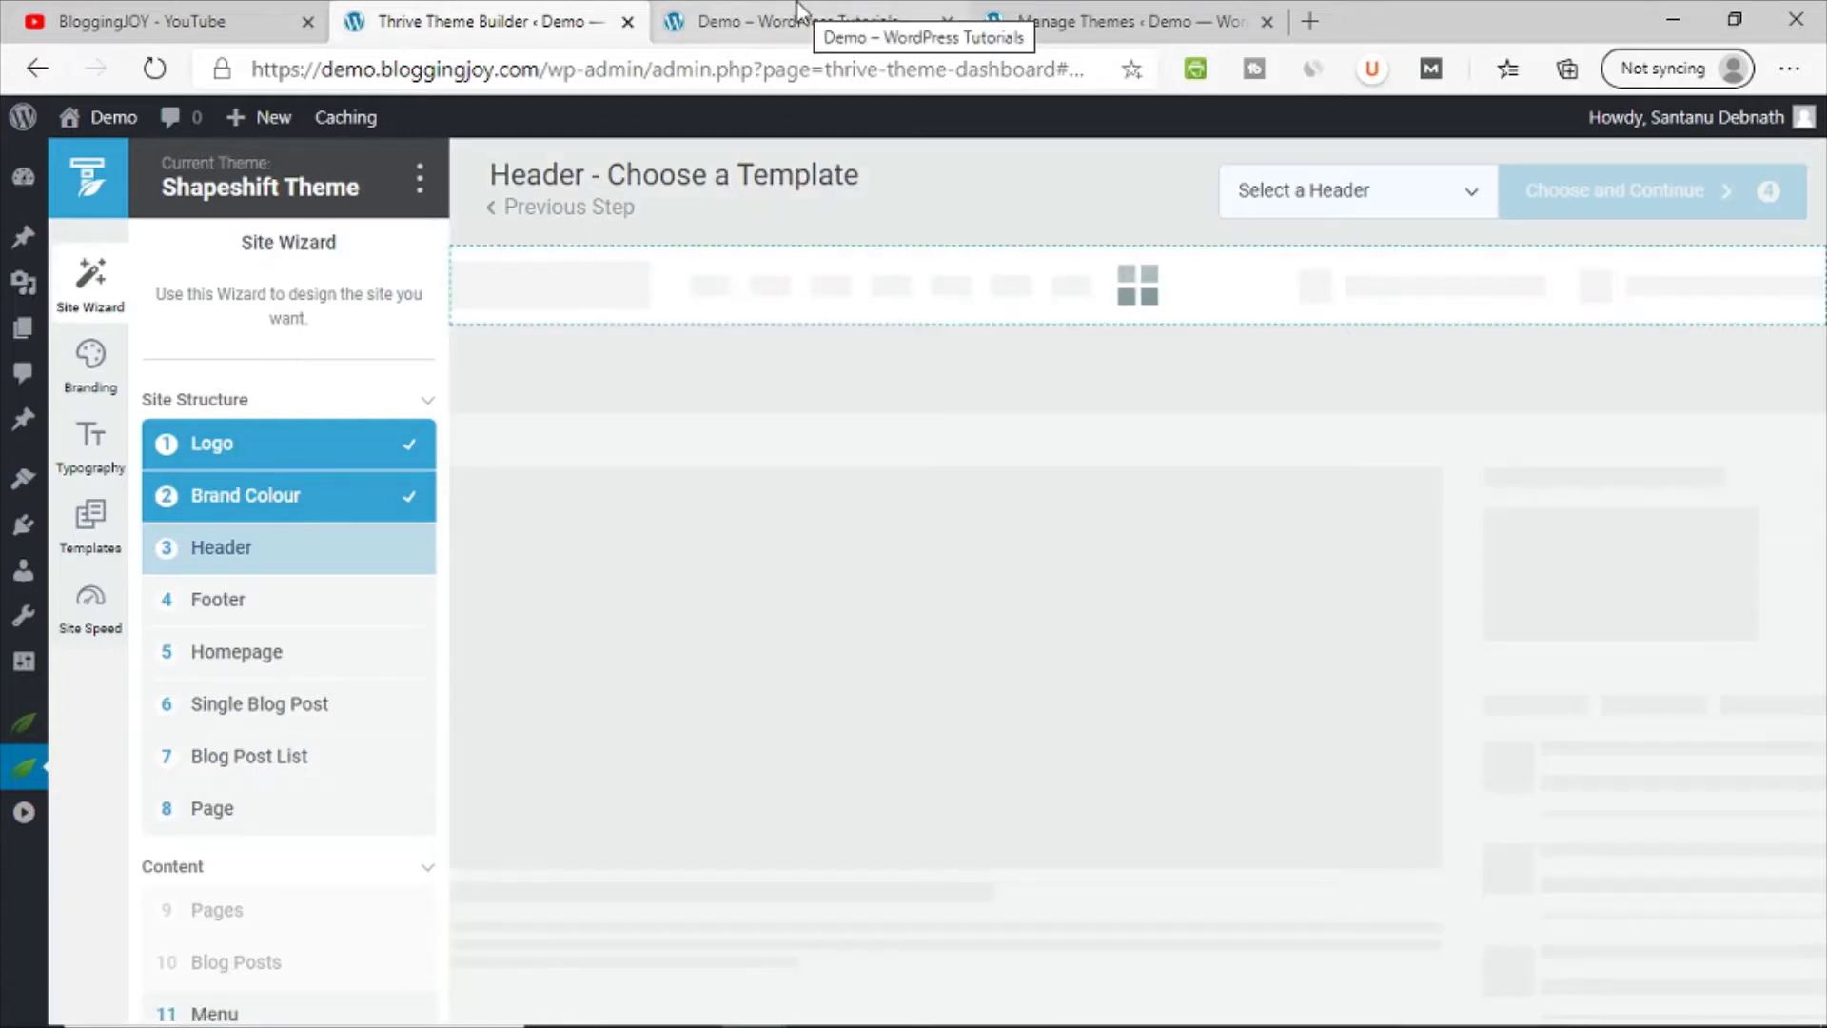
Step: Reload the site's front end to check how the brand colour is applied, and return to the site wizard
{"action": "left_click", "coordinate": [798, 9]}
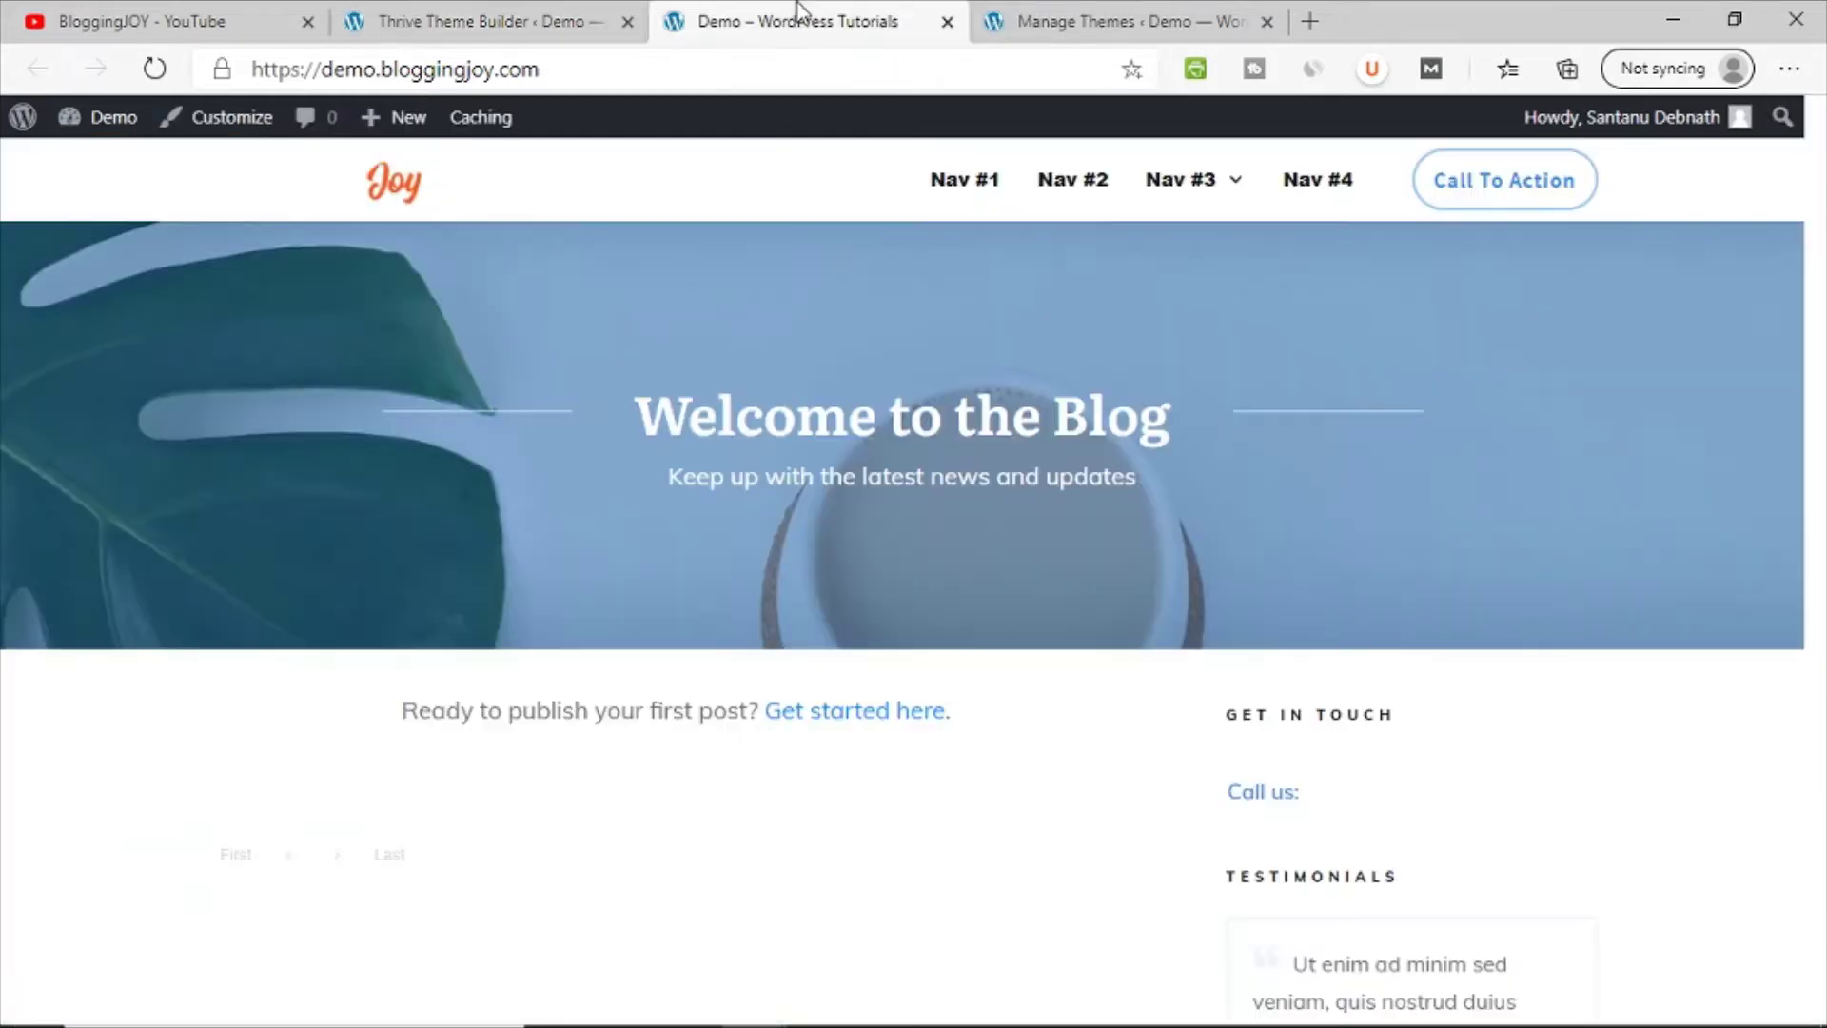
{"action": "left_click", "coordinate": [155, 68]}
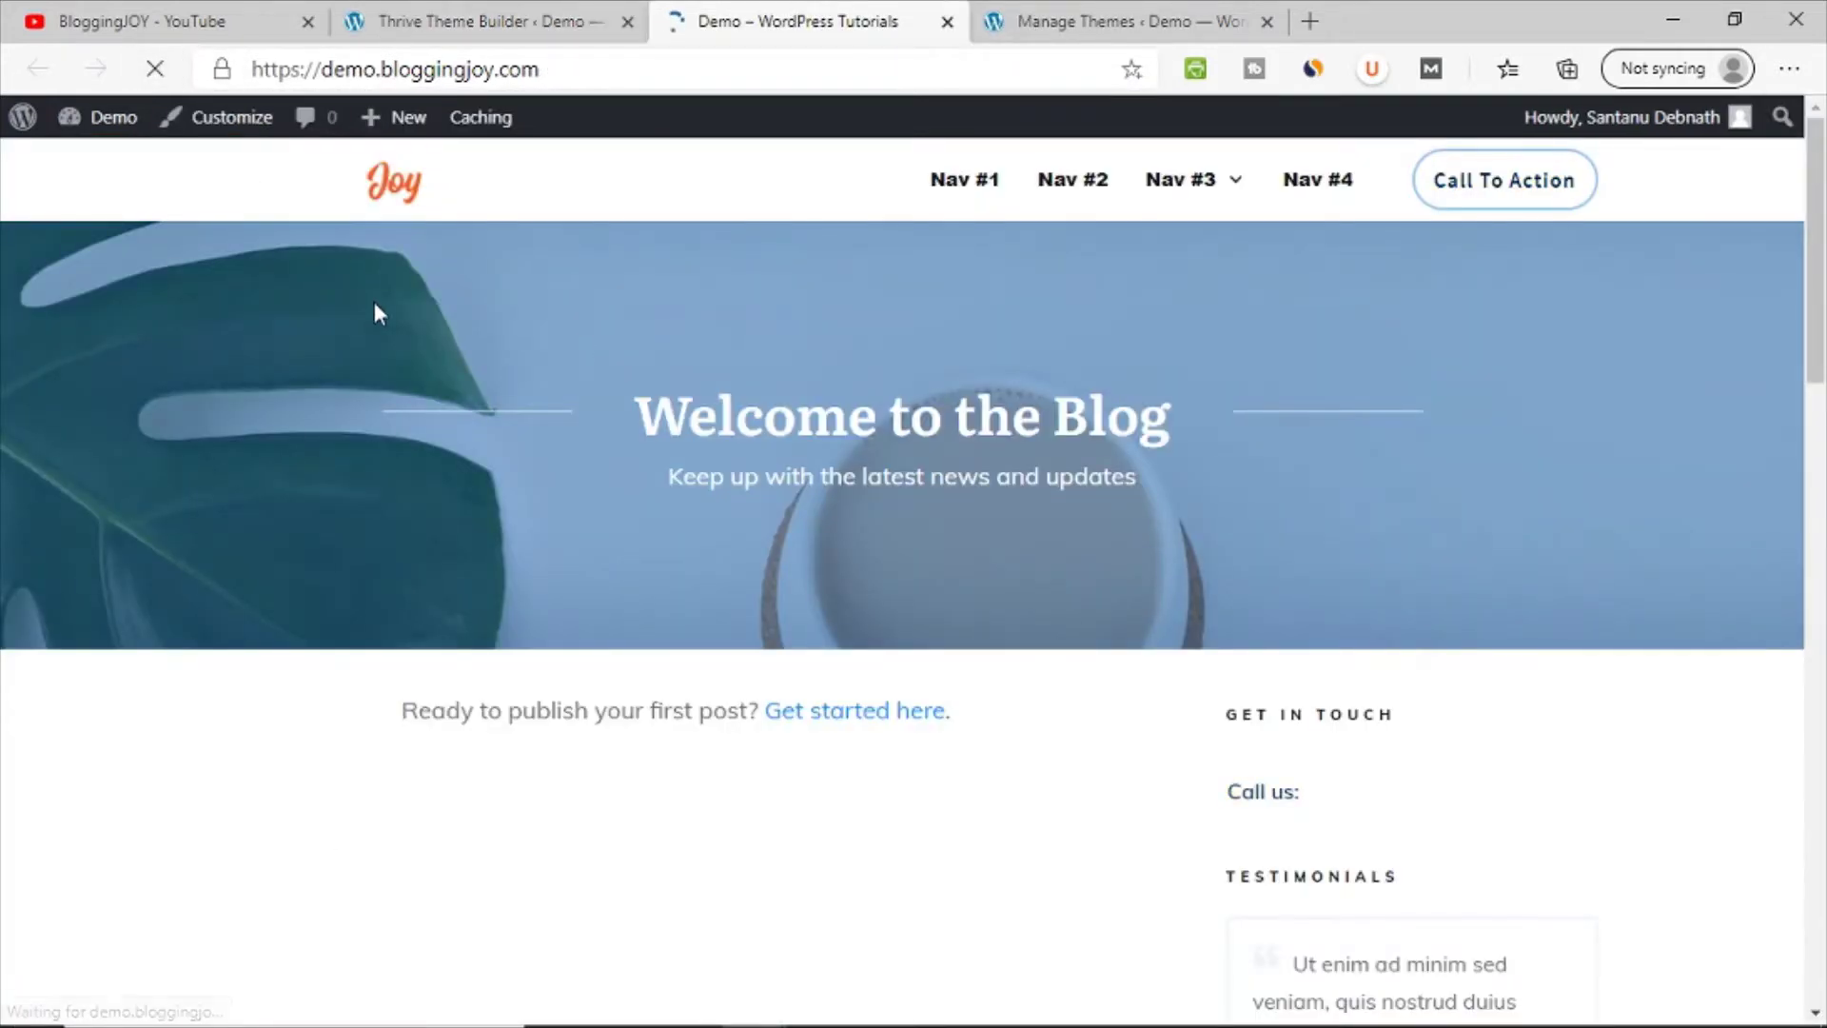
{"action": "scroll", "coordinate": [1131, 722], "scroll_direction": "down", "scroll_amount": 7}
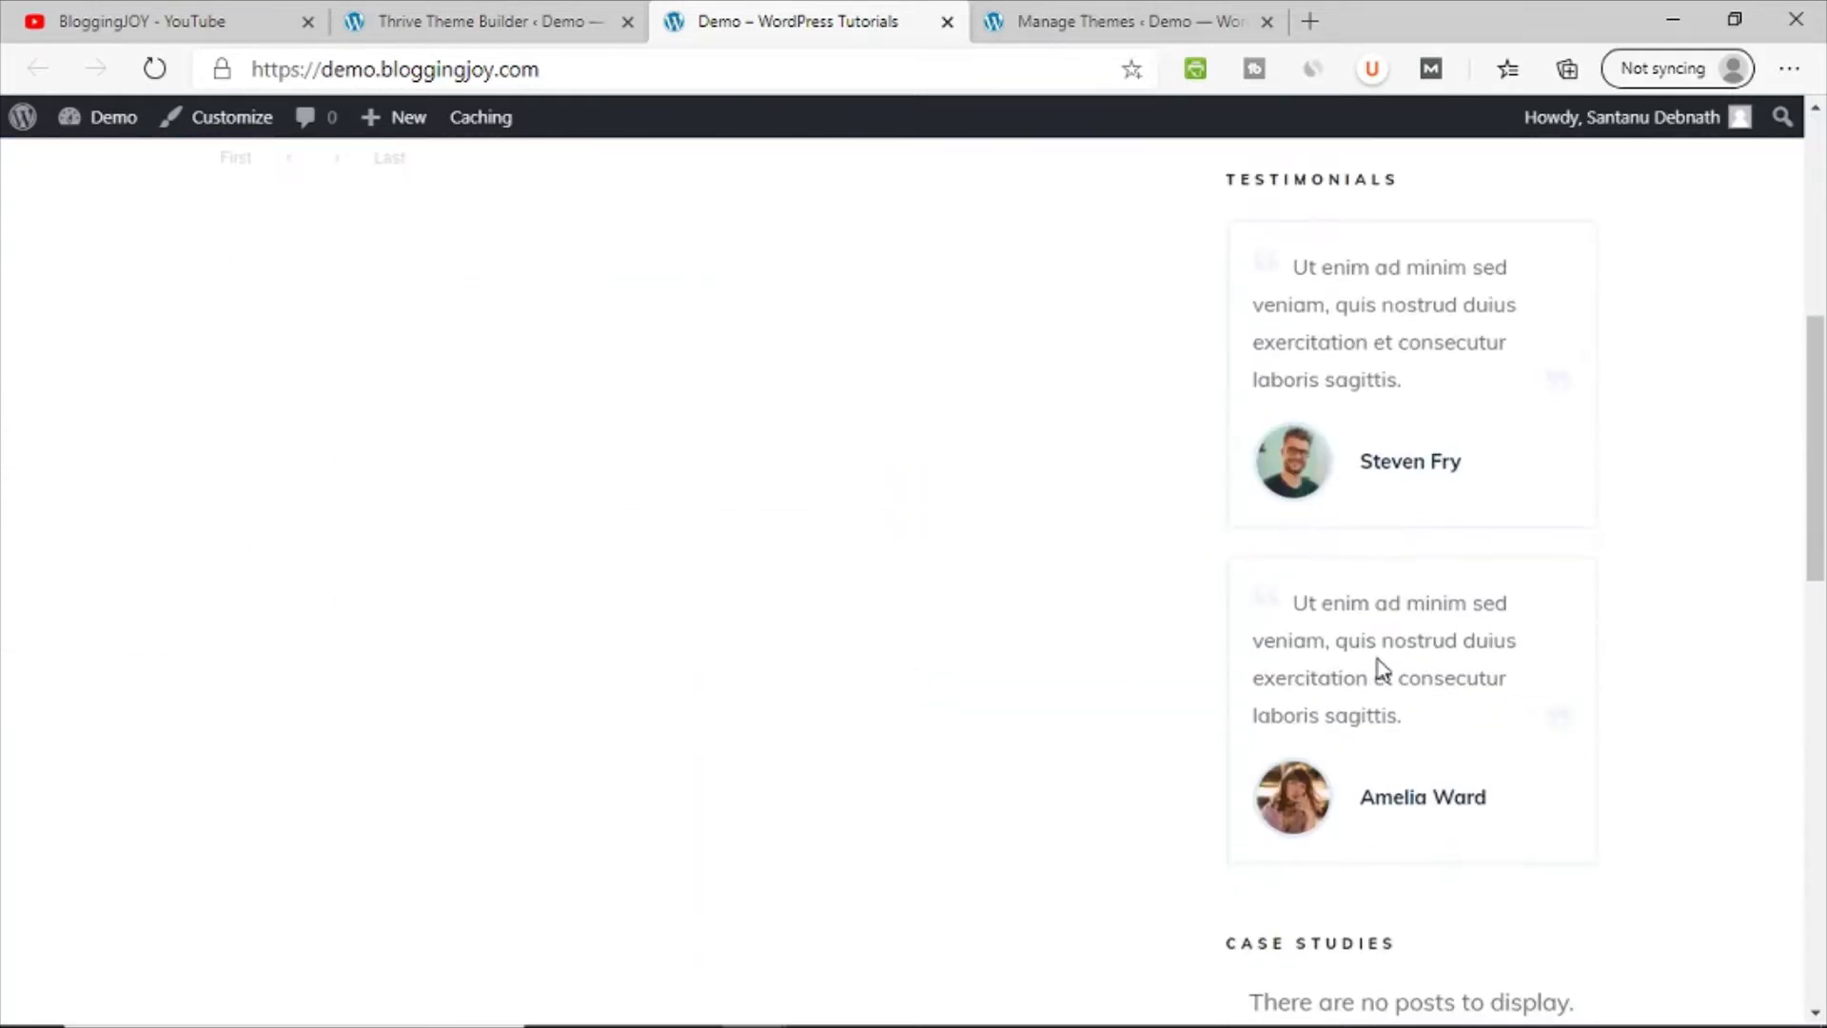
{"action": "scroll", "coordinate": [1379, 660], "scroll_direction": "up", "scroll_amount": 7}
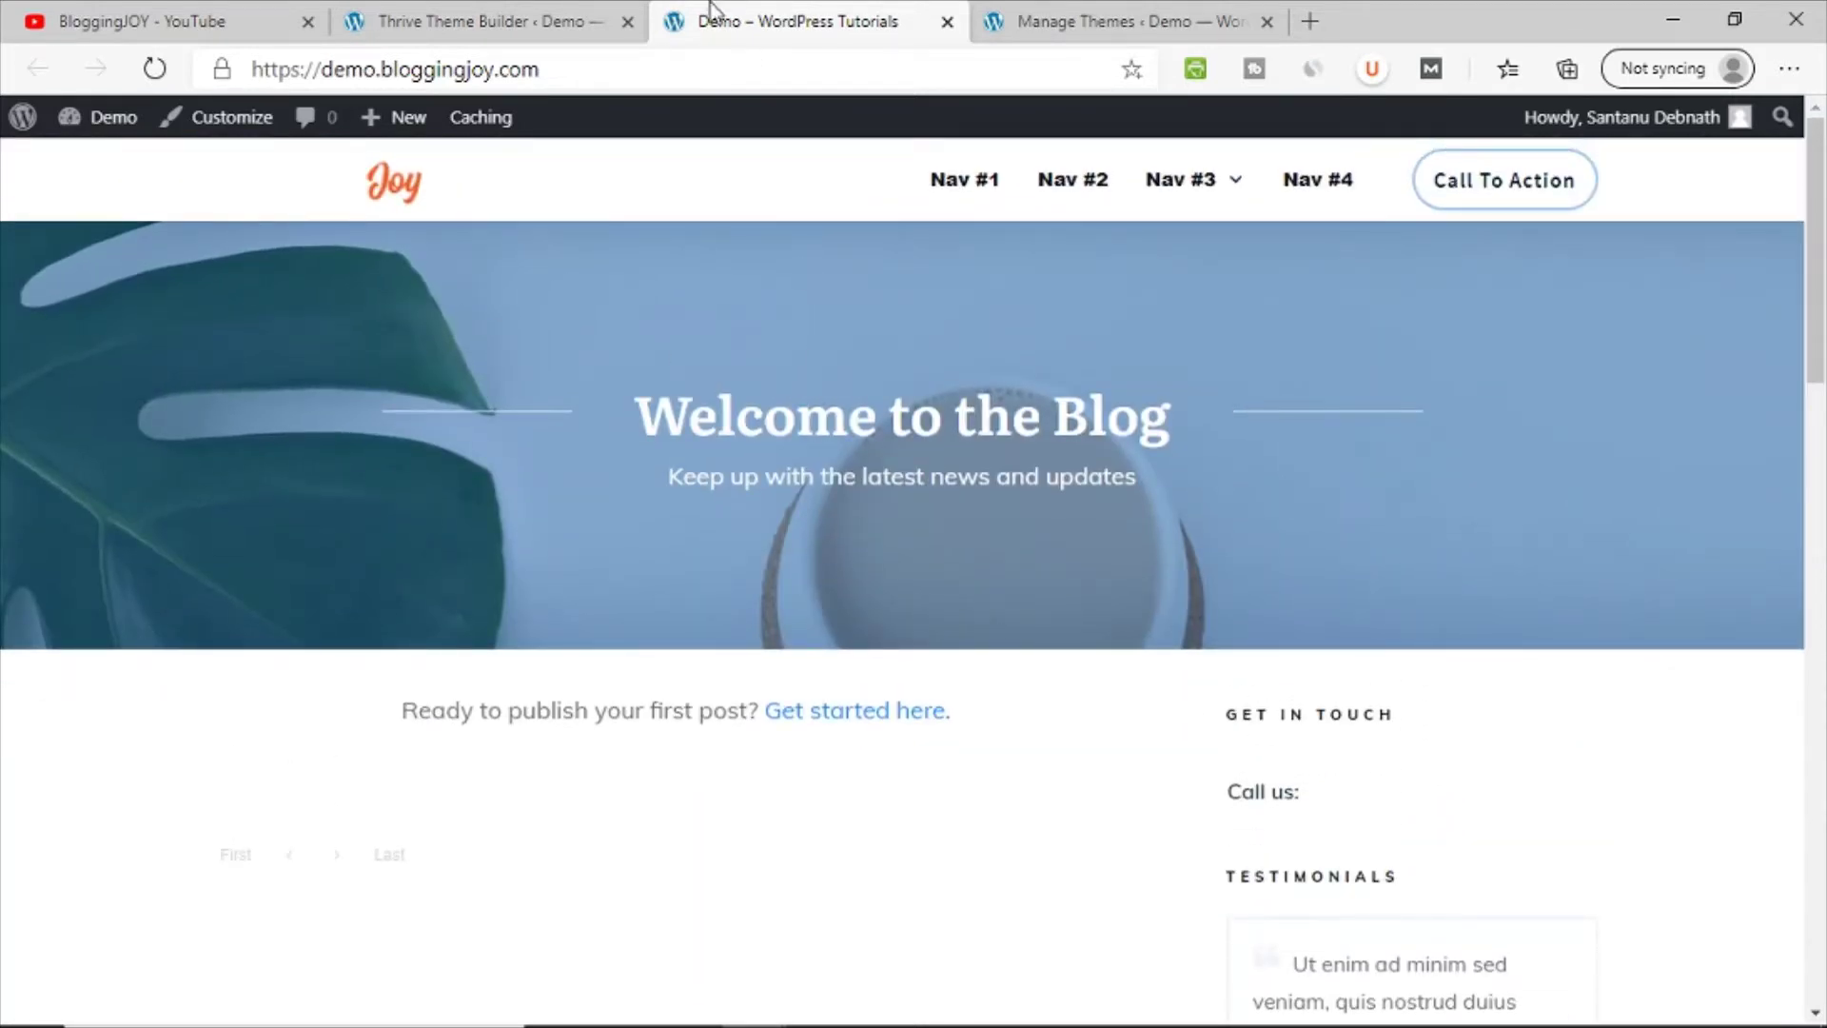
{"action": "left_click", "coordinate": [541, 13]}
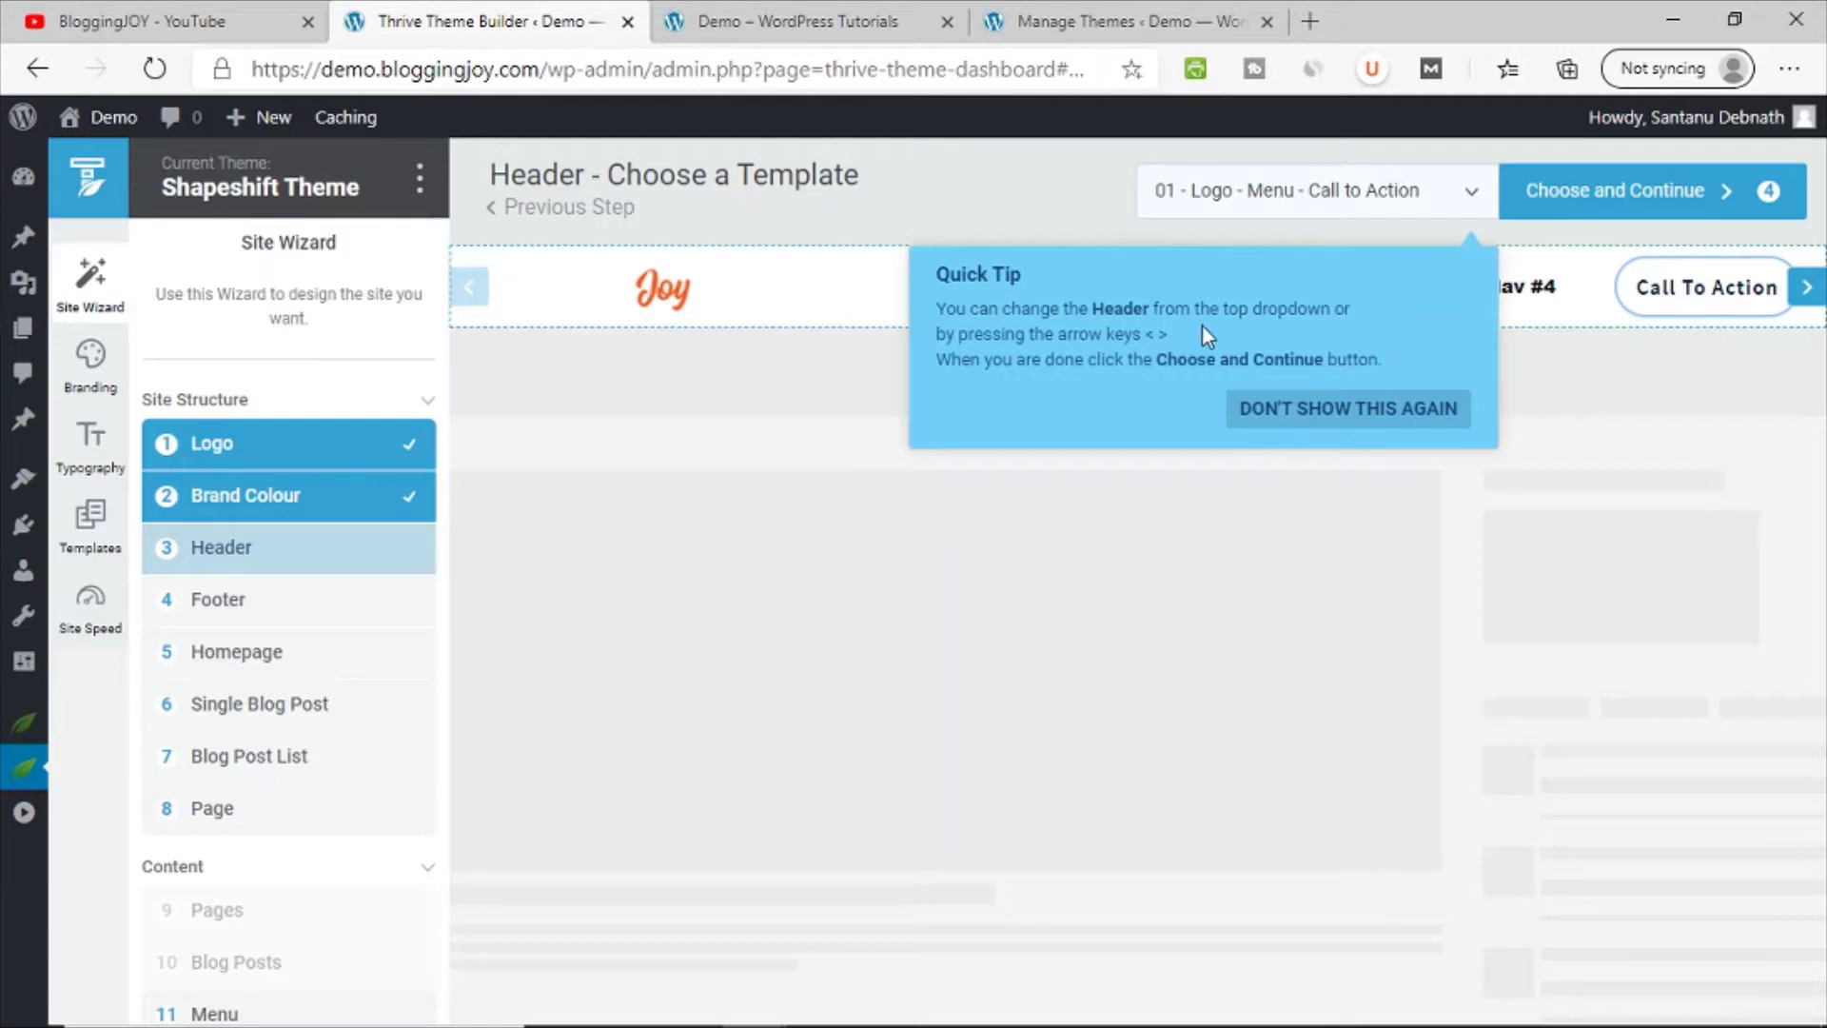
Step: Choose the Logo - Menu - Call to Action - 05 header template, dismiss the quick tip permanently and continue to the footer stage
{"action": "left_click", "coordinate": [1334, 190]}
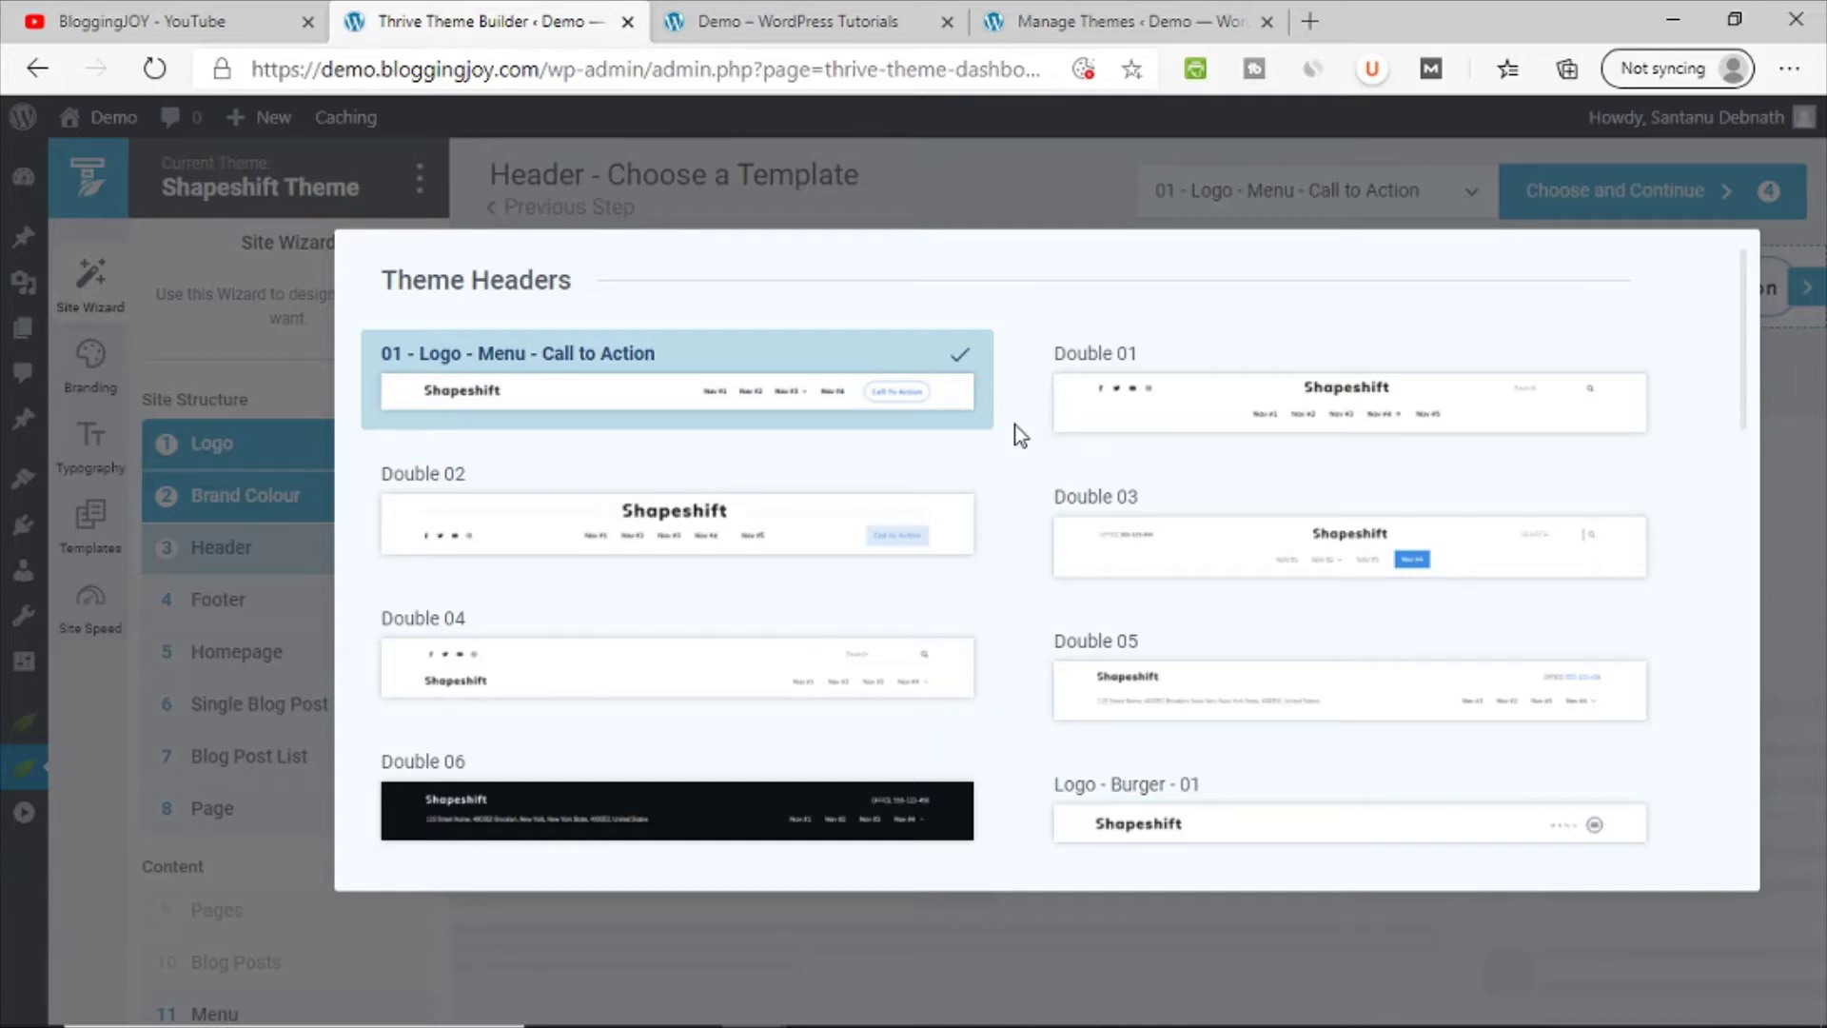
{"action": "scroll", "coordinate": [1021, 438], "scroll_direction": "down", "scroll_amount": 3}
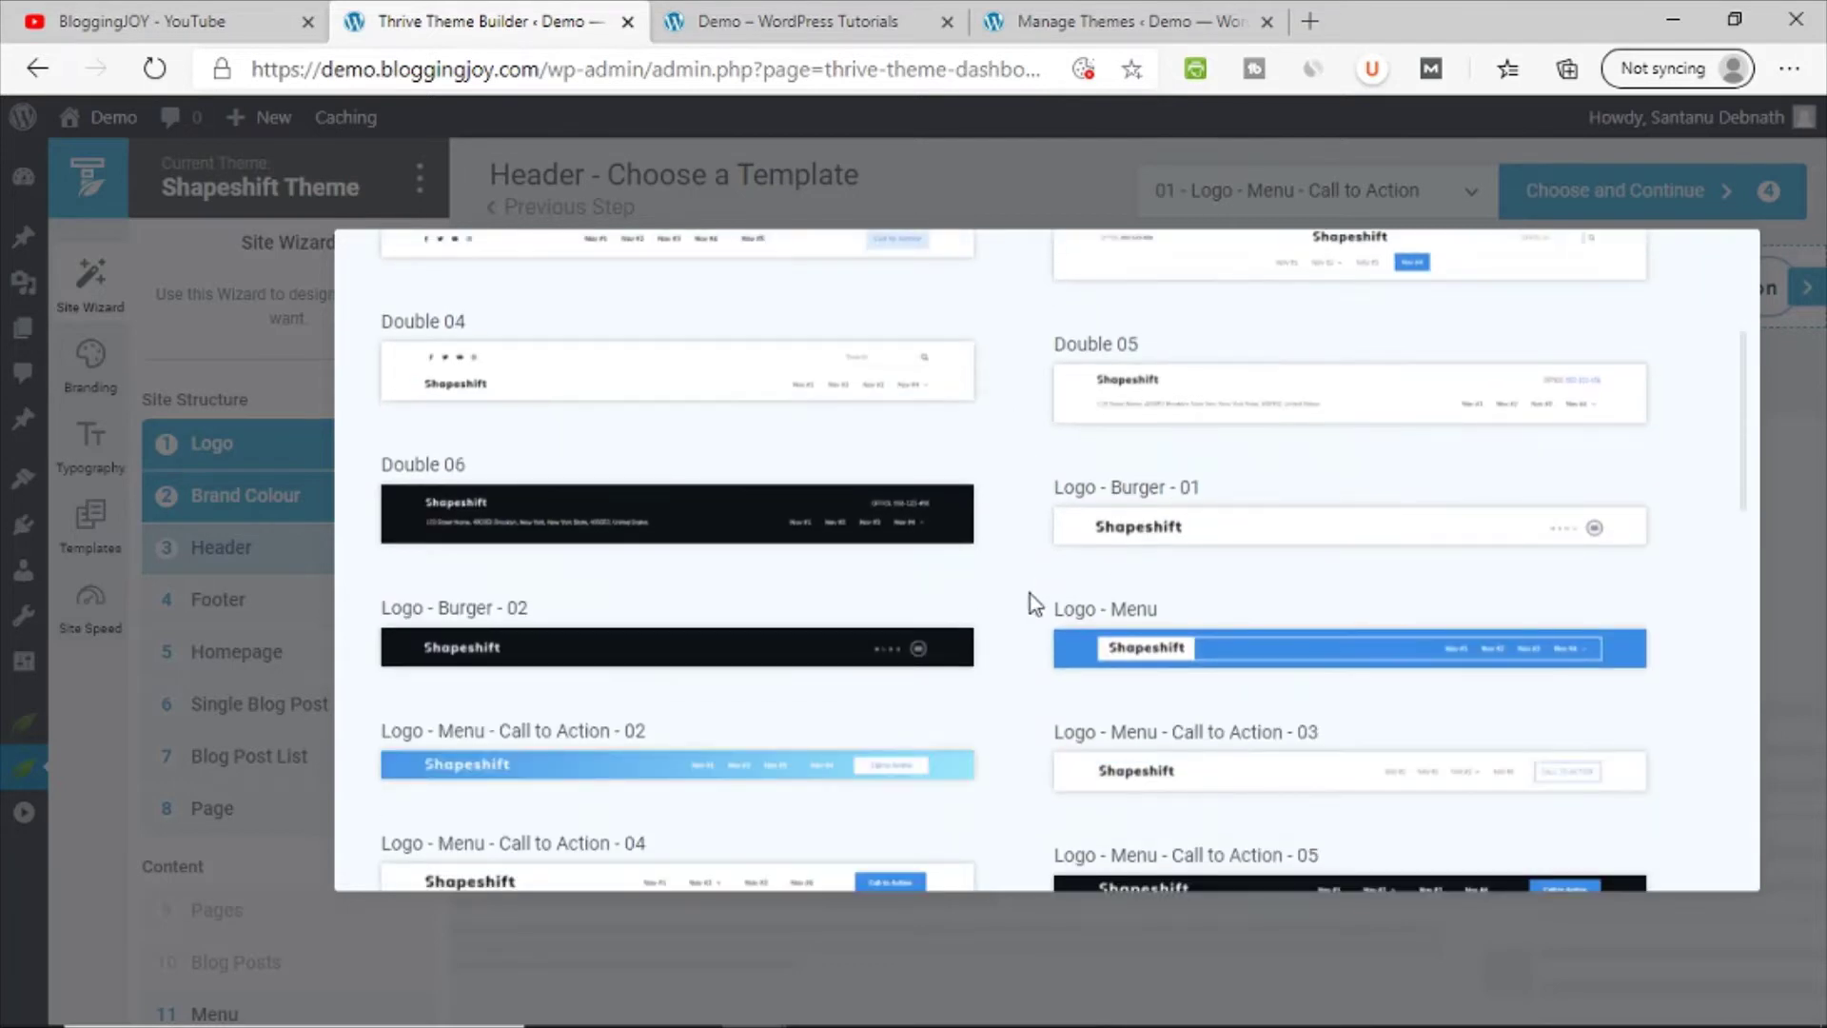
{"action": "scroll", "coordinate": [1025, 545], "scroll_direction": "down", "scroll_amount": 2}
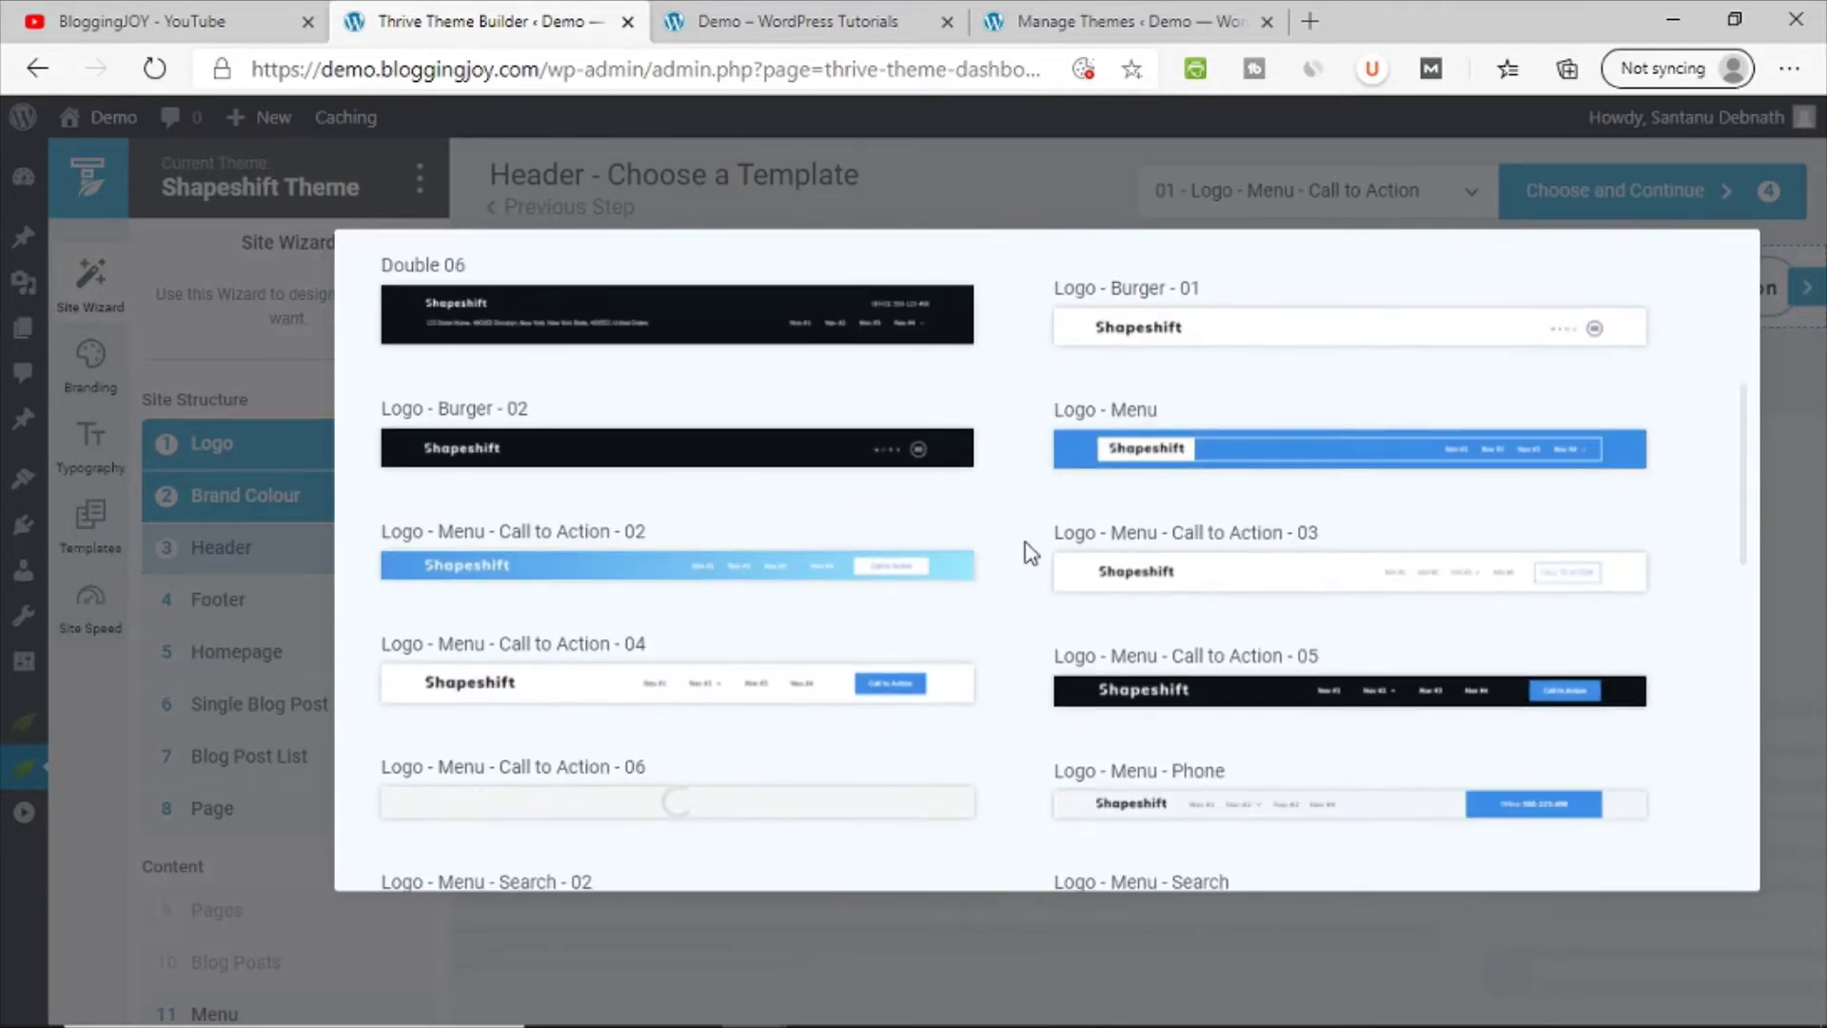
{"action": "scroll", "coordinate": [1028, 547], "scroll_direction": "down", "scroll_amount": 2}
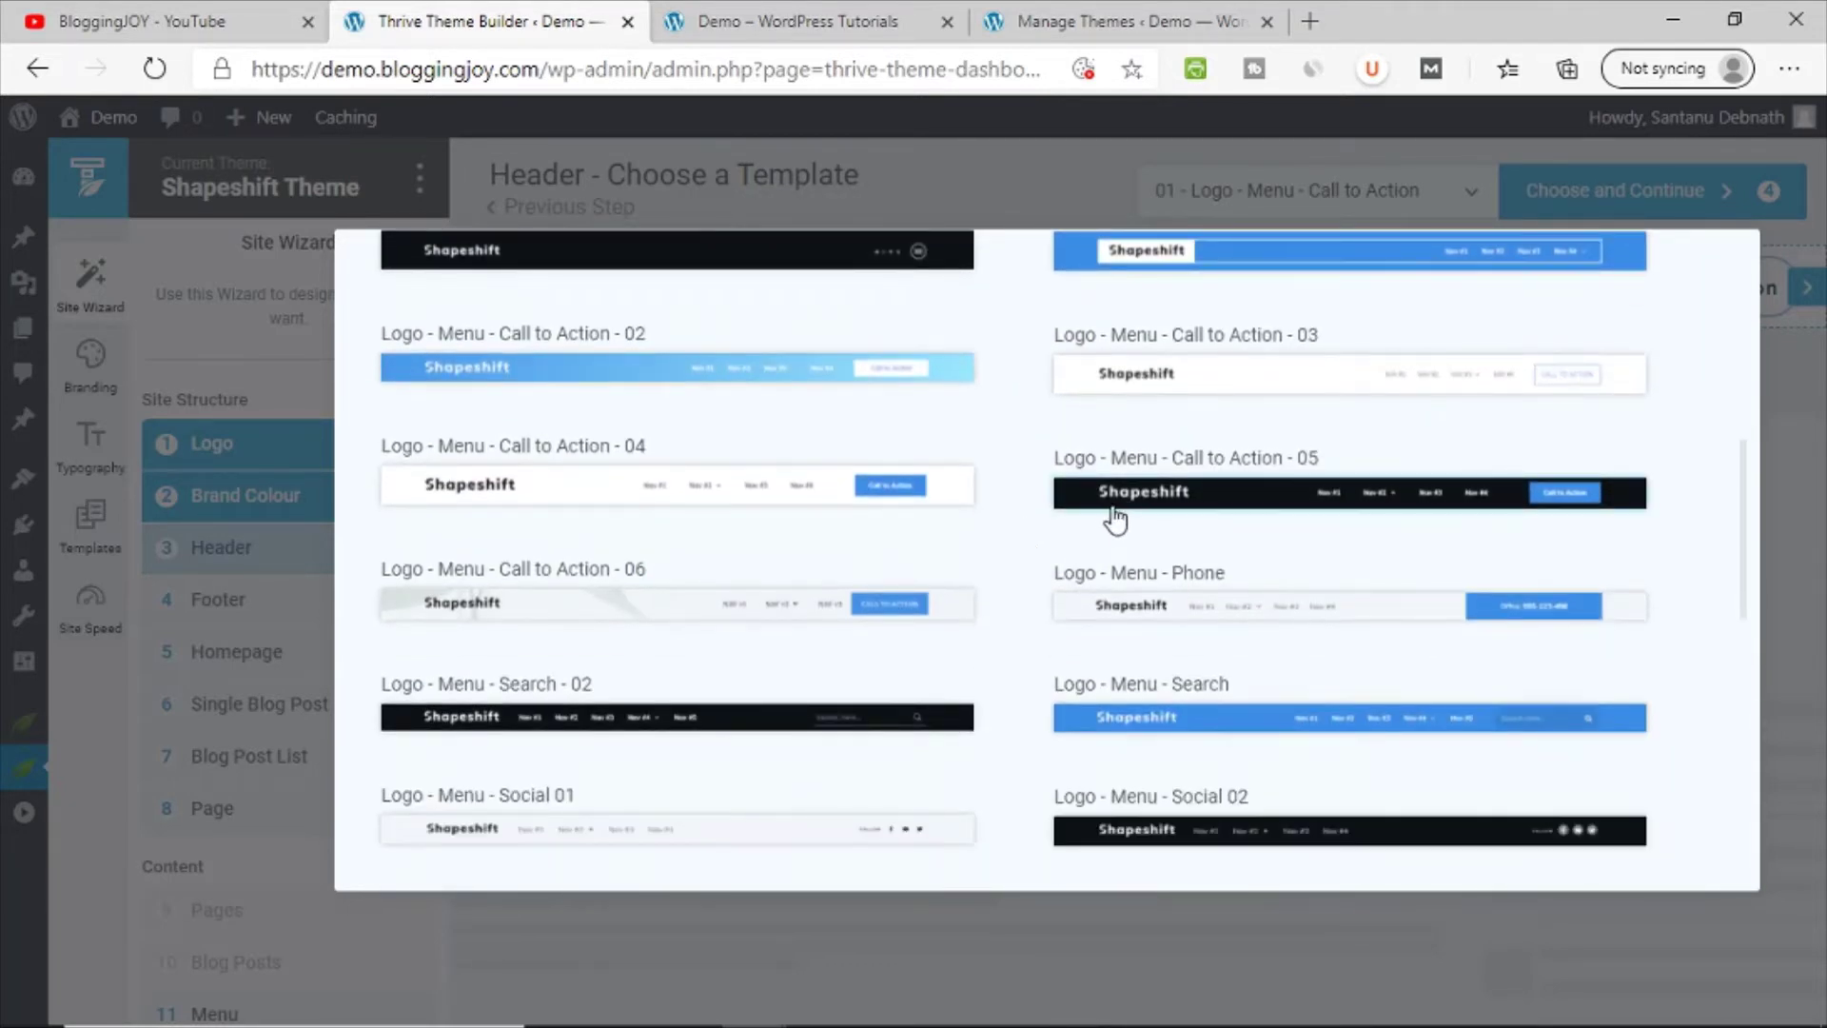
{"action": "left_click", "coordinate": [1112, 510]}
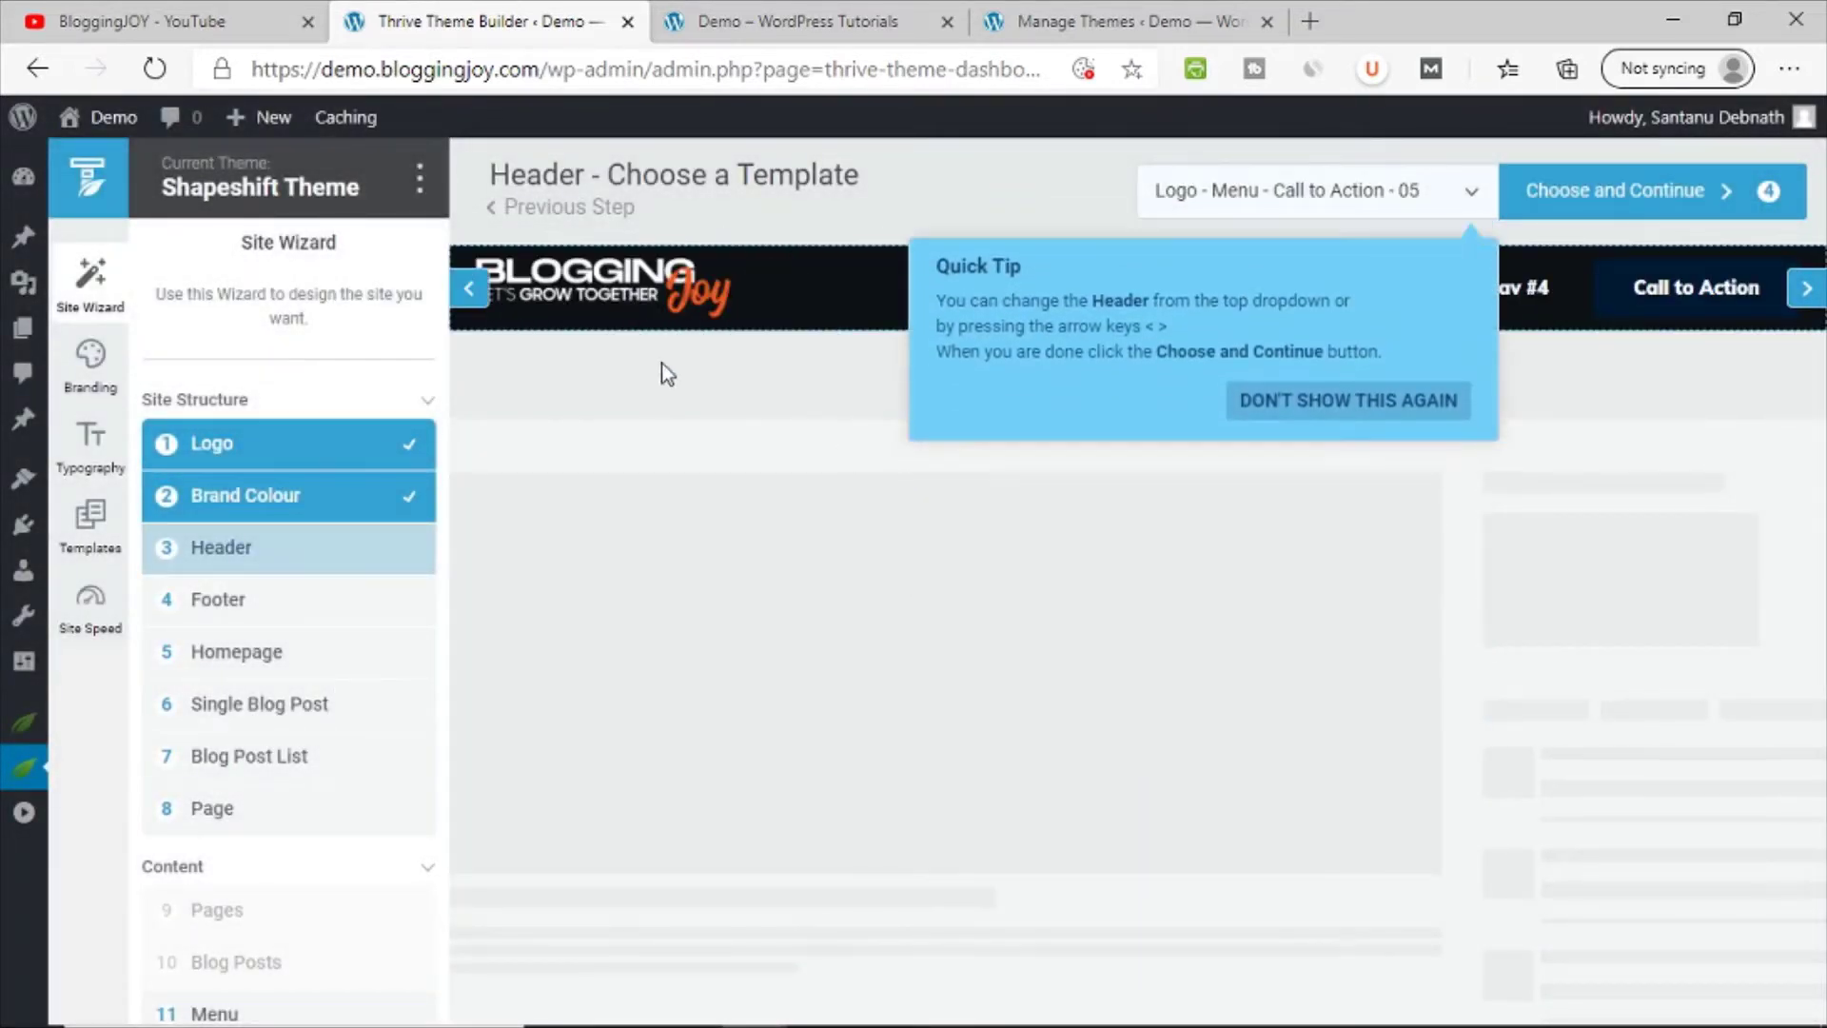
{"action": "left_click", "coordinate": [1342, 414]}
{"action": "left_click", "coordinate": [1637, 195]}
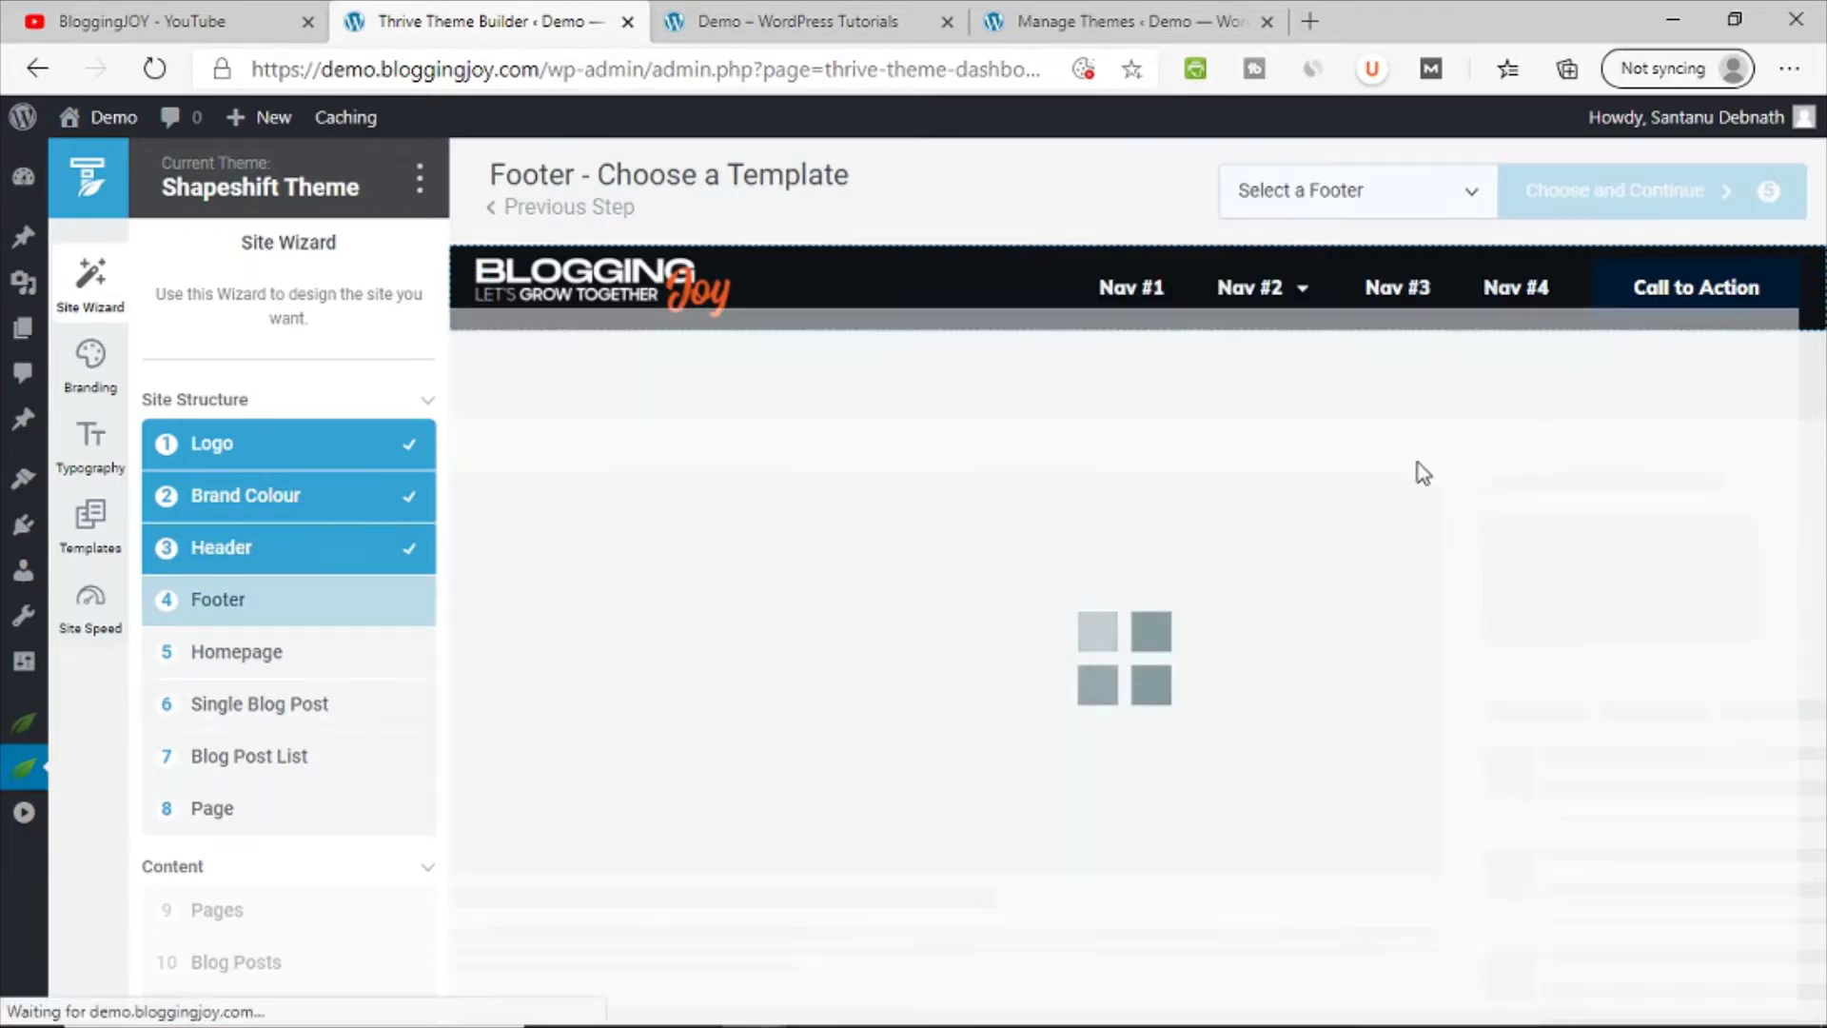
Step: Reload the site's front end, examine the new header and the existing footer, and return to the footer stage of the wizard
{"action": "left_click", "coordinate": [766, 13]}
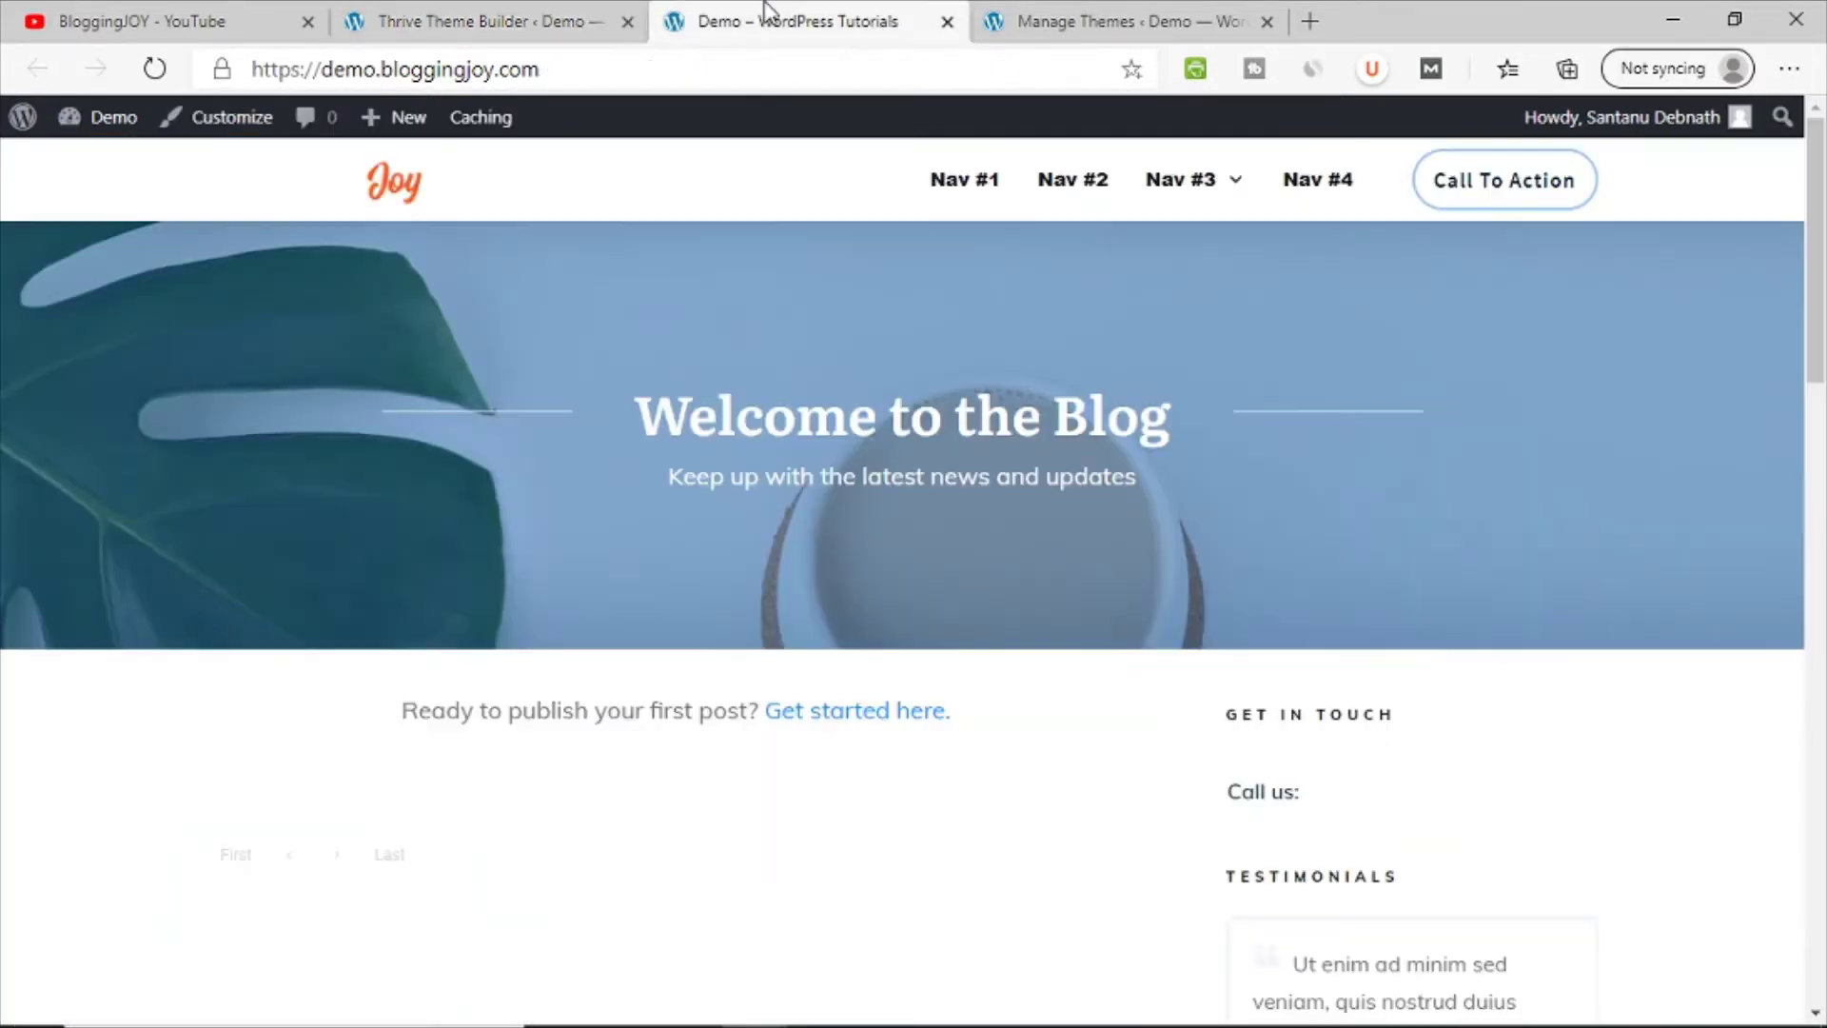
{"action": "left_click", "coordinate": [155, 69]}
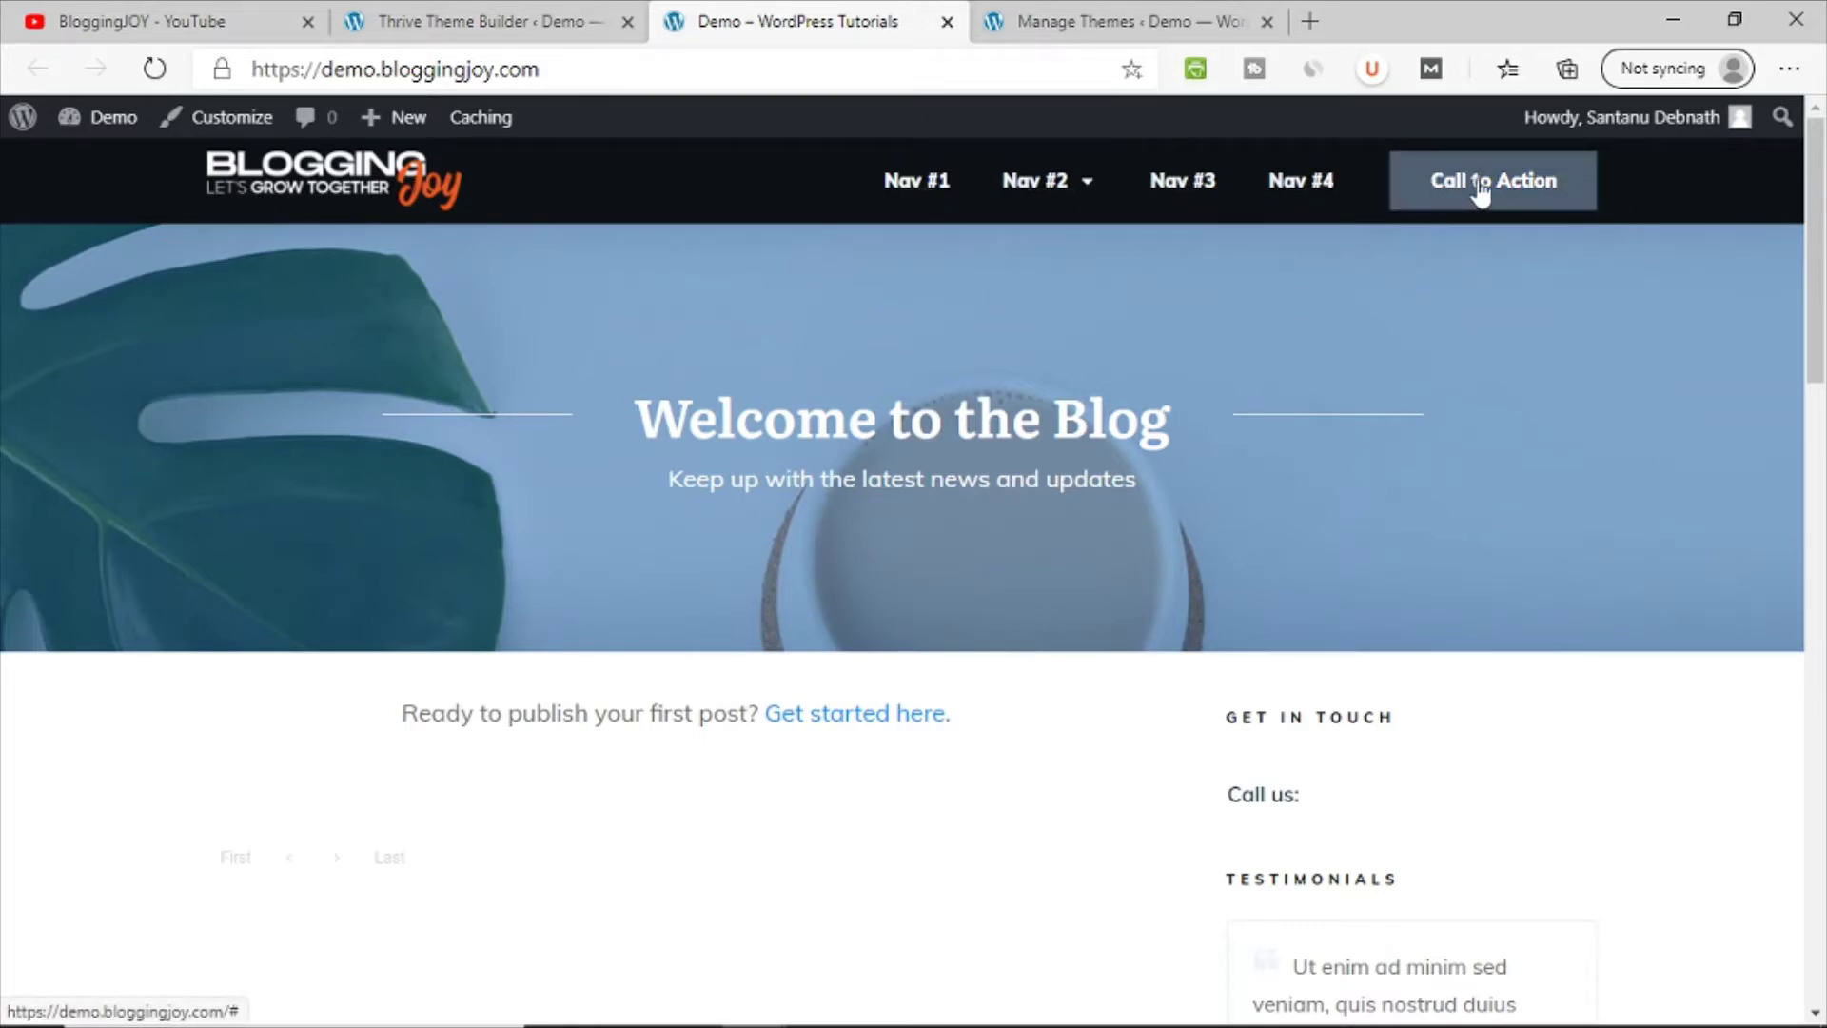
{"action": "scroll", "coordinate": [274, 224], "scroll_direction": "down", "scroll_amount": 2}
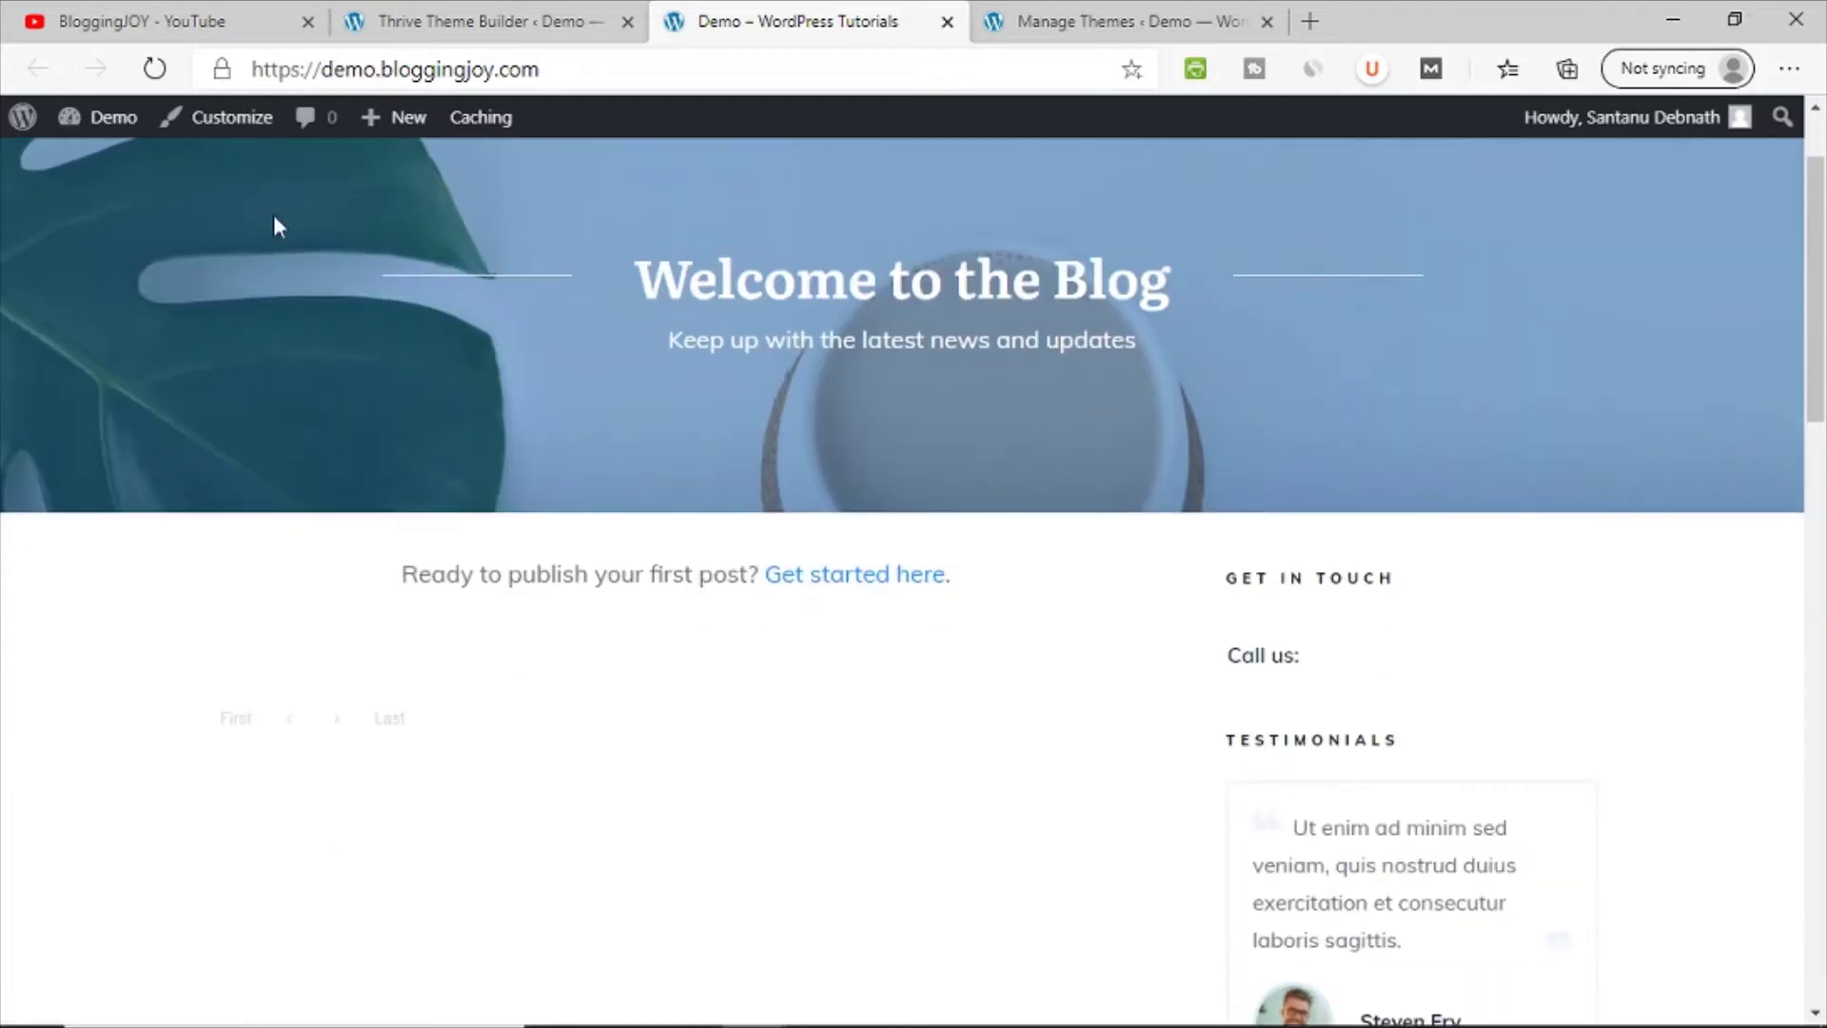
{"action": "scroll", "coordinate": [790, 354], "scroll_direction": "up", "scroll_amount": 2}
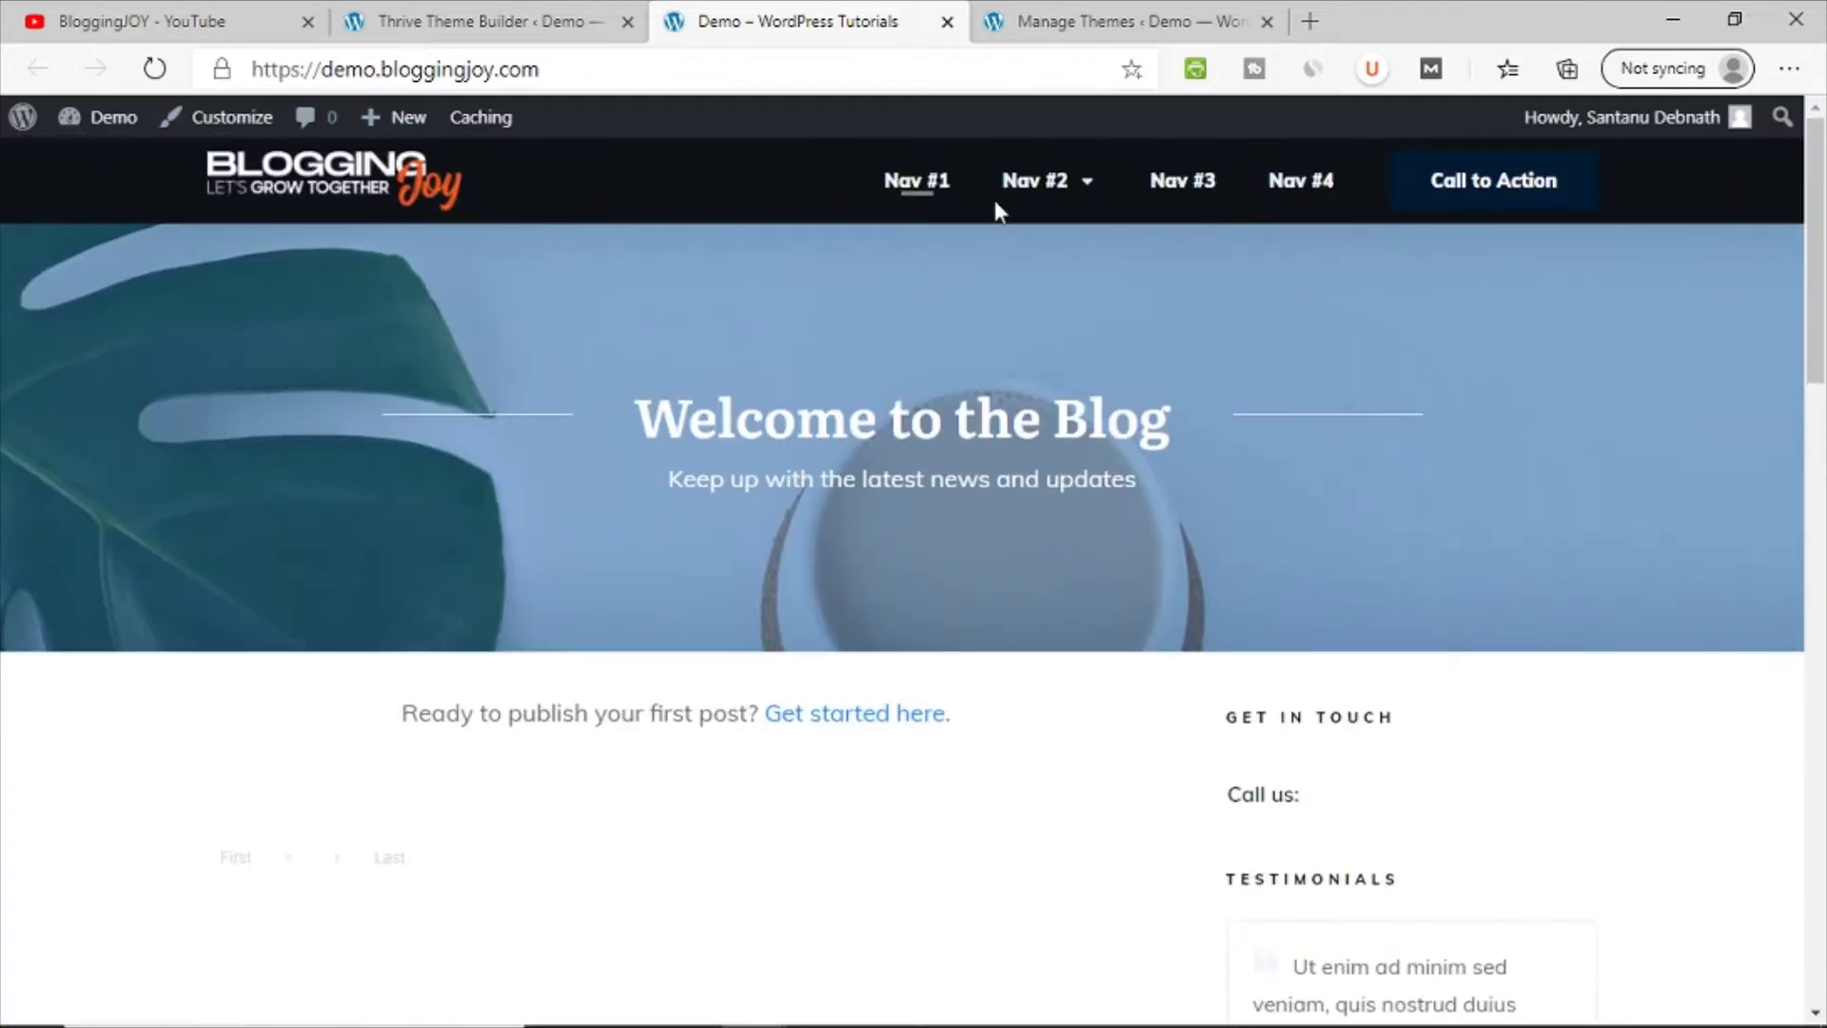
{"action": "scroll", "coordinate": [1299, 286], "scroll_direction": "down", "scroll_amount": 3}
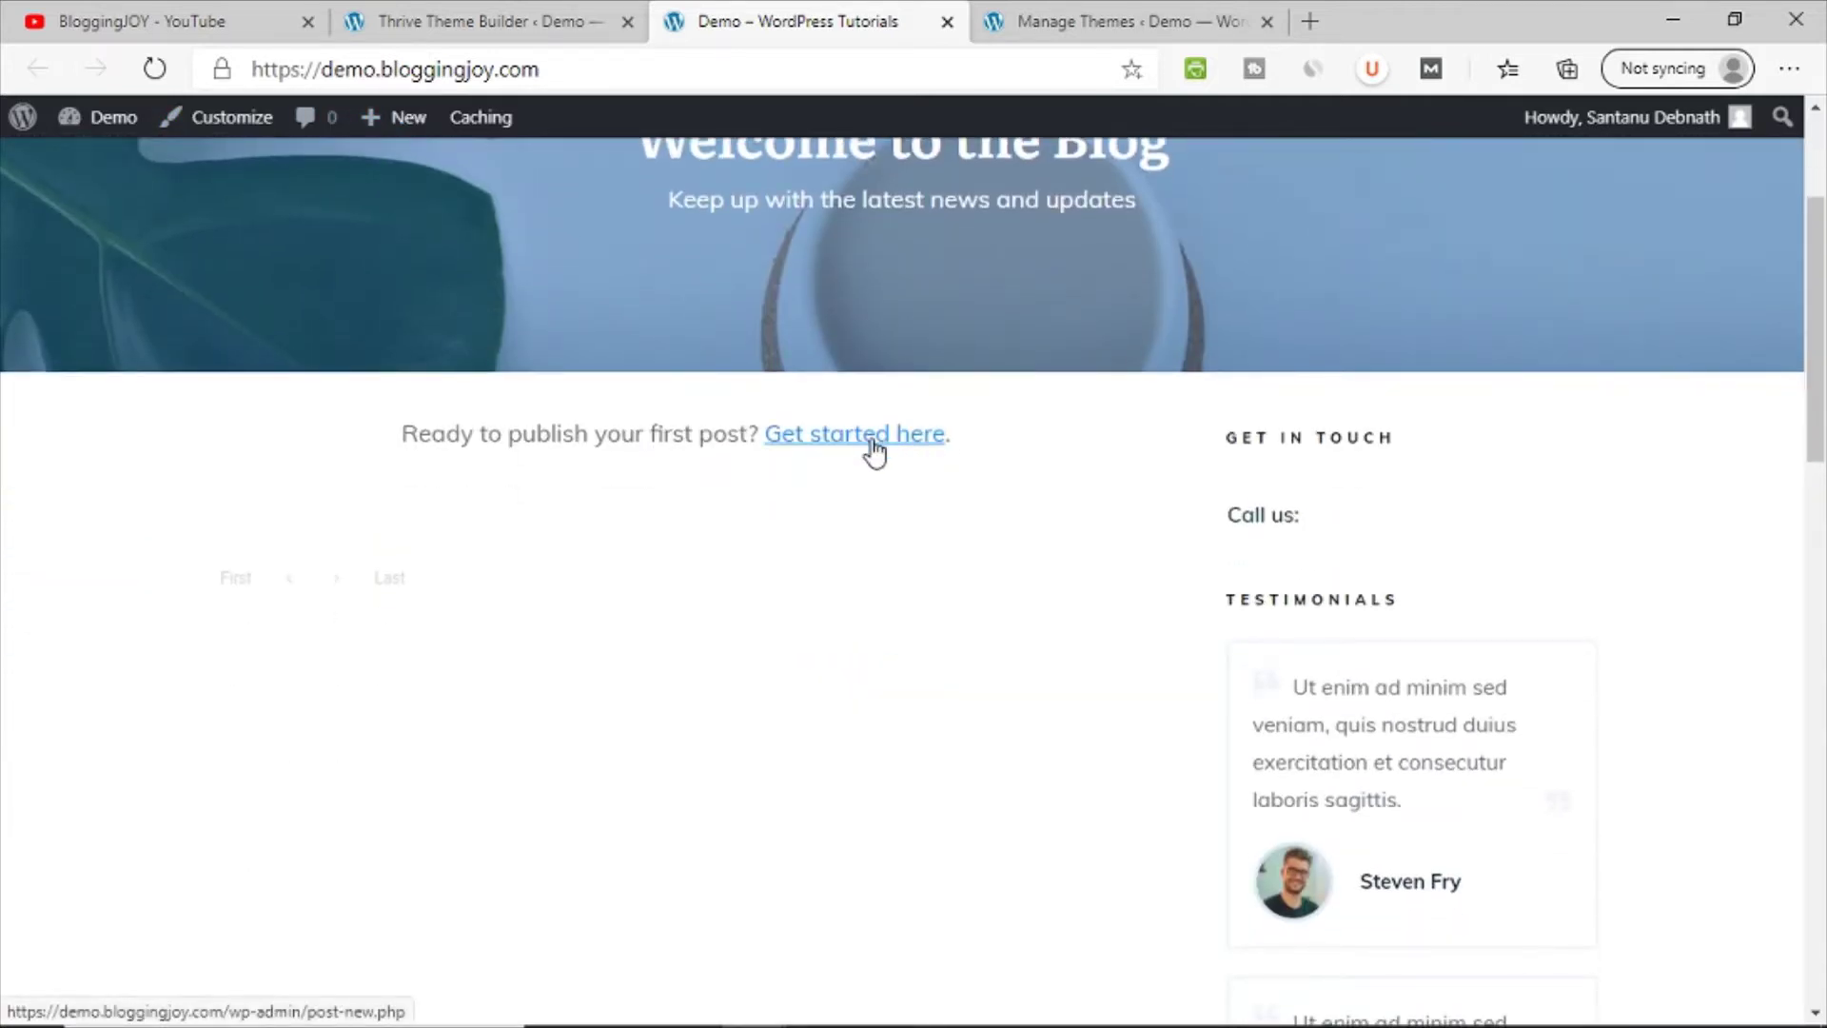
{"action": "scroll", "coordinate": [1505, 666], "scroll_direction": "down", "scroll_amount": 20}
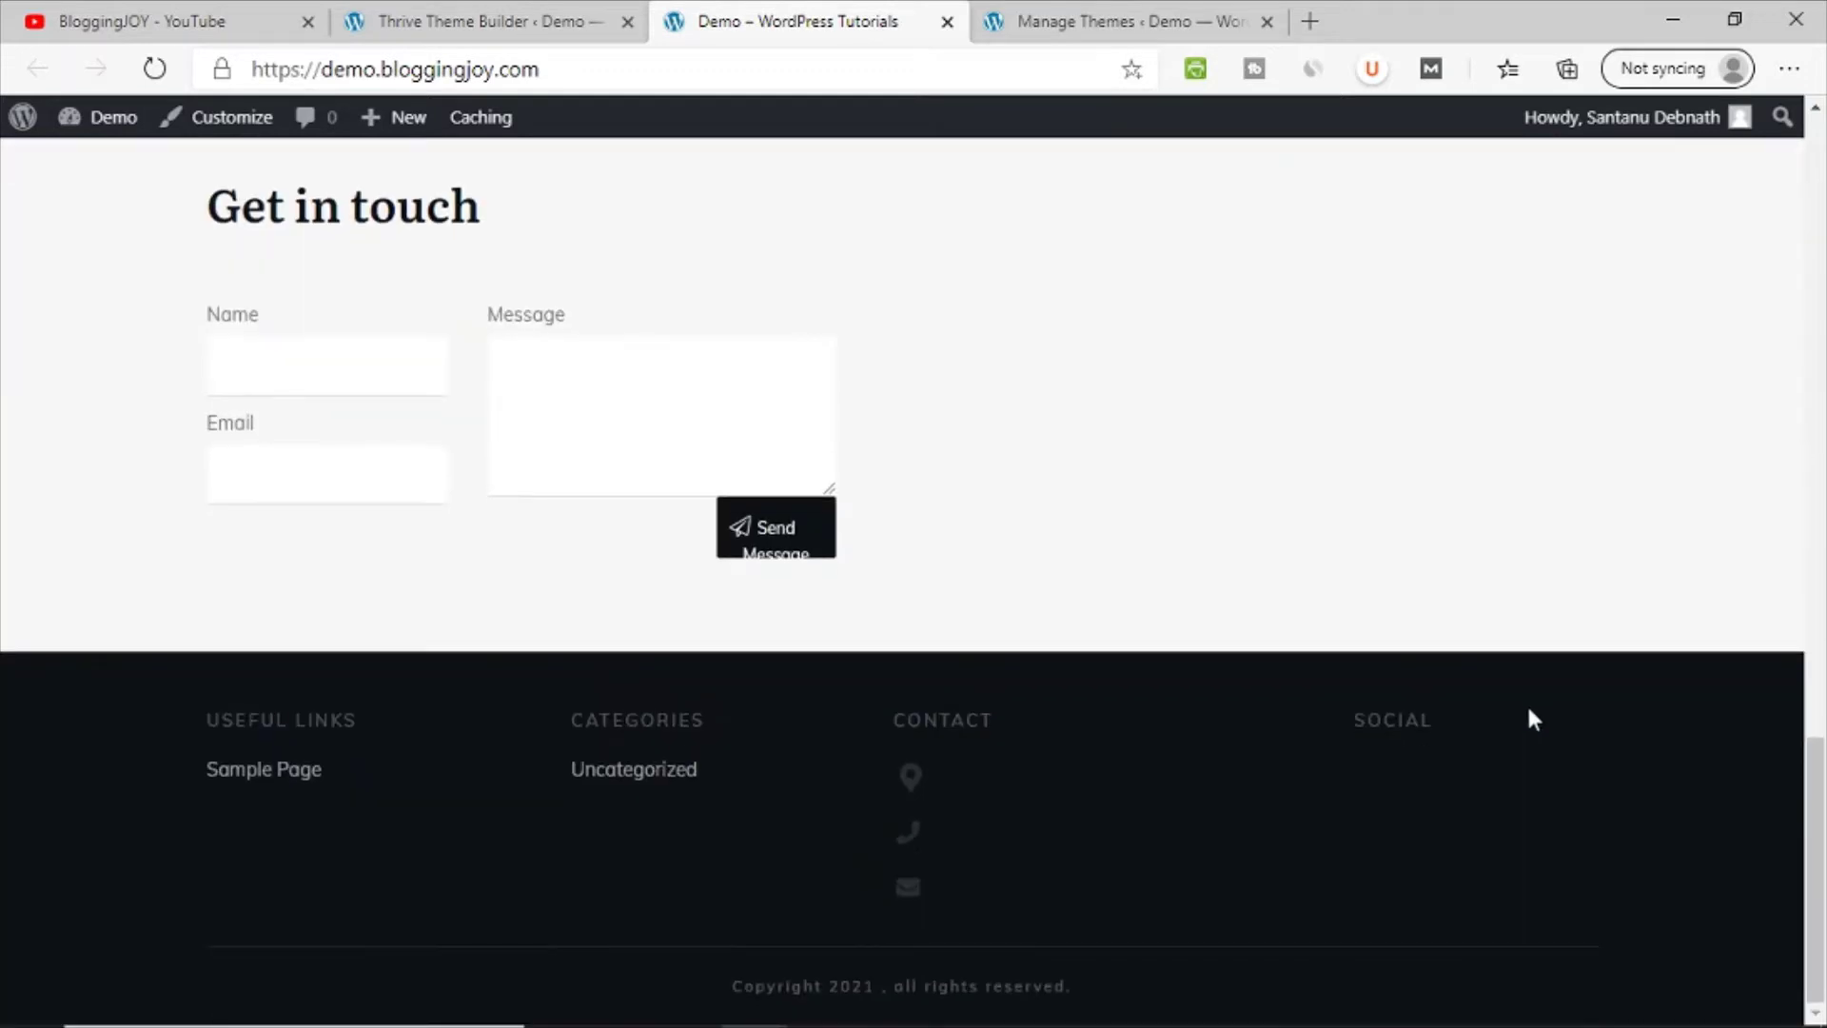
{"action": "scroll", "coordinate": [1529, 721], "scroll_direction": "up", "scroll_amount": 10}
{"action": "scroll", "coordinate": [1219, 725], "scroll_direction": "up", "scroll_amount": 10}
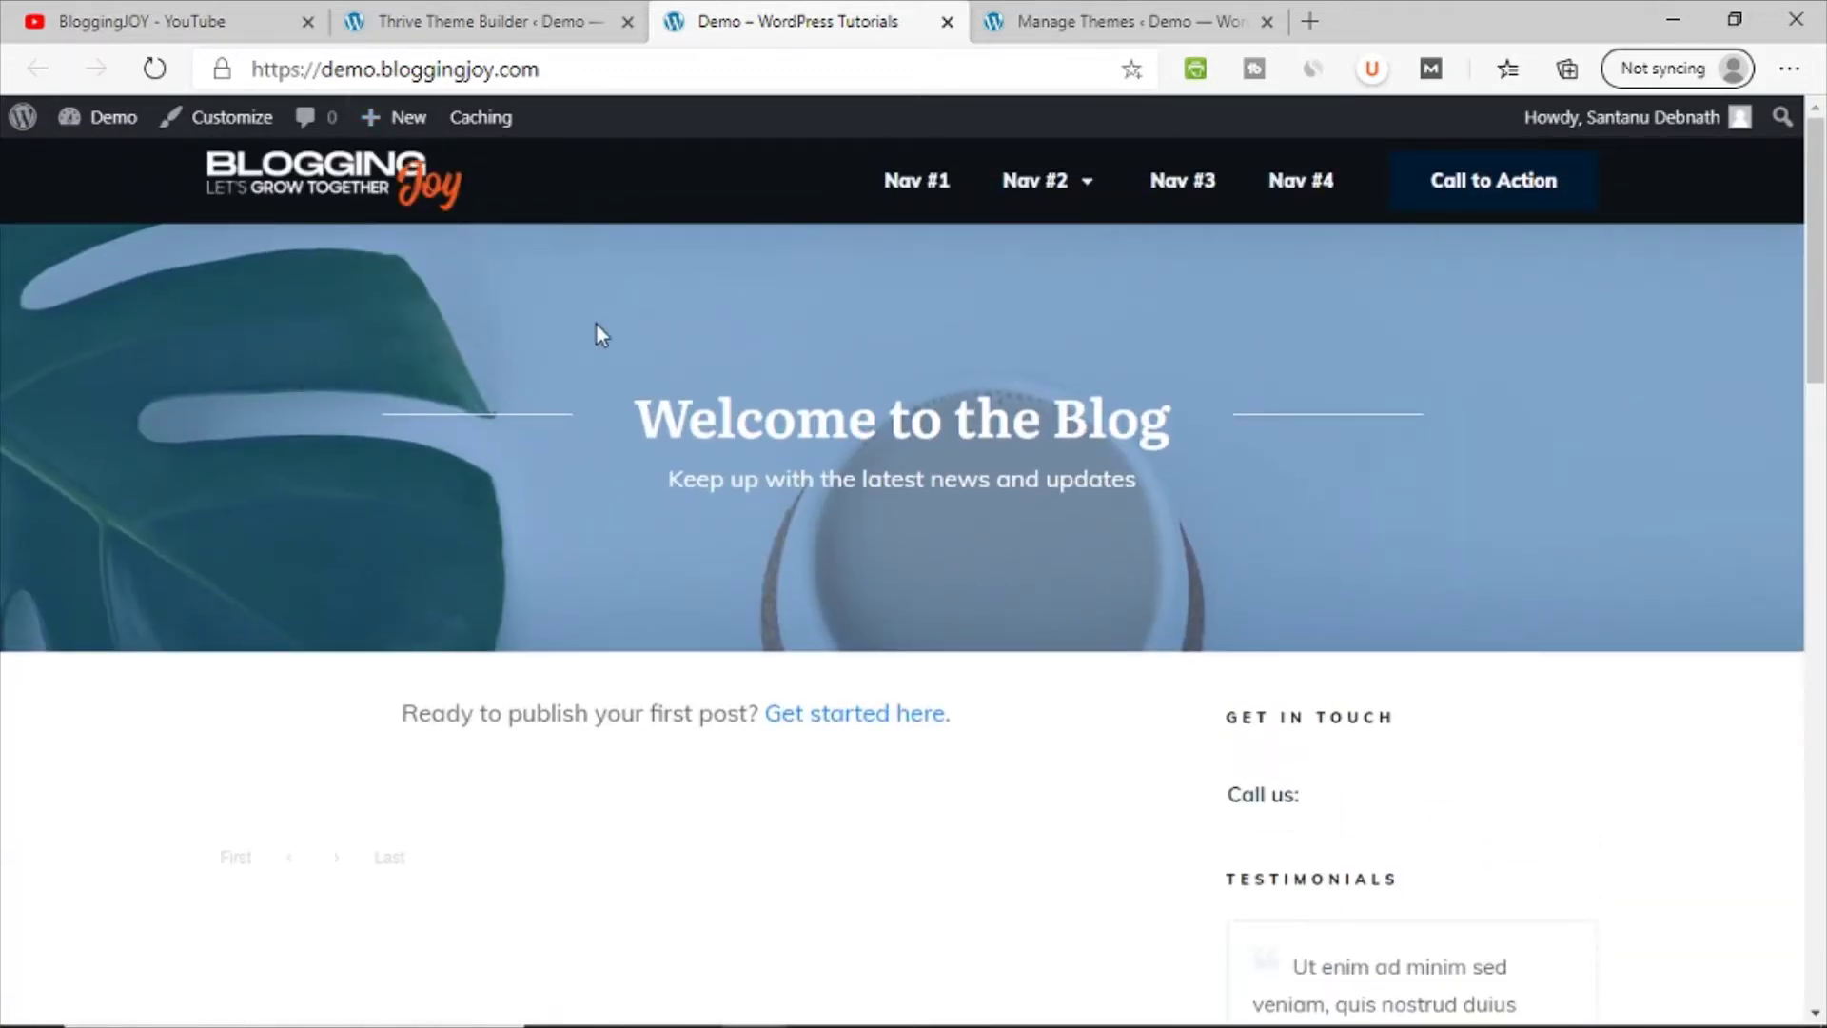
{"action": "left_click", "coordinate": [520, 12]}
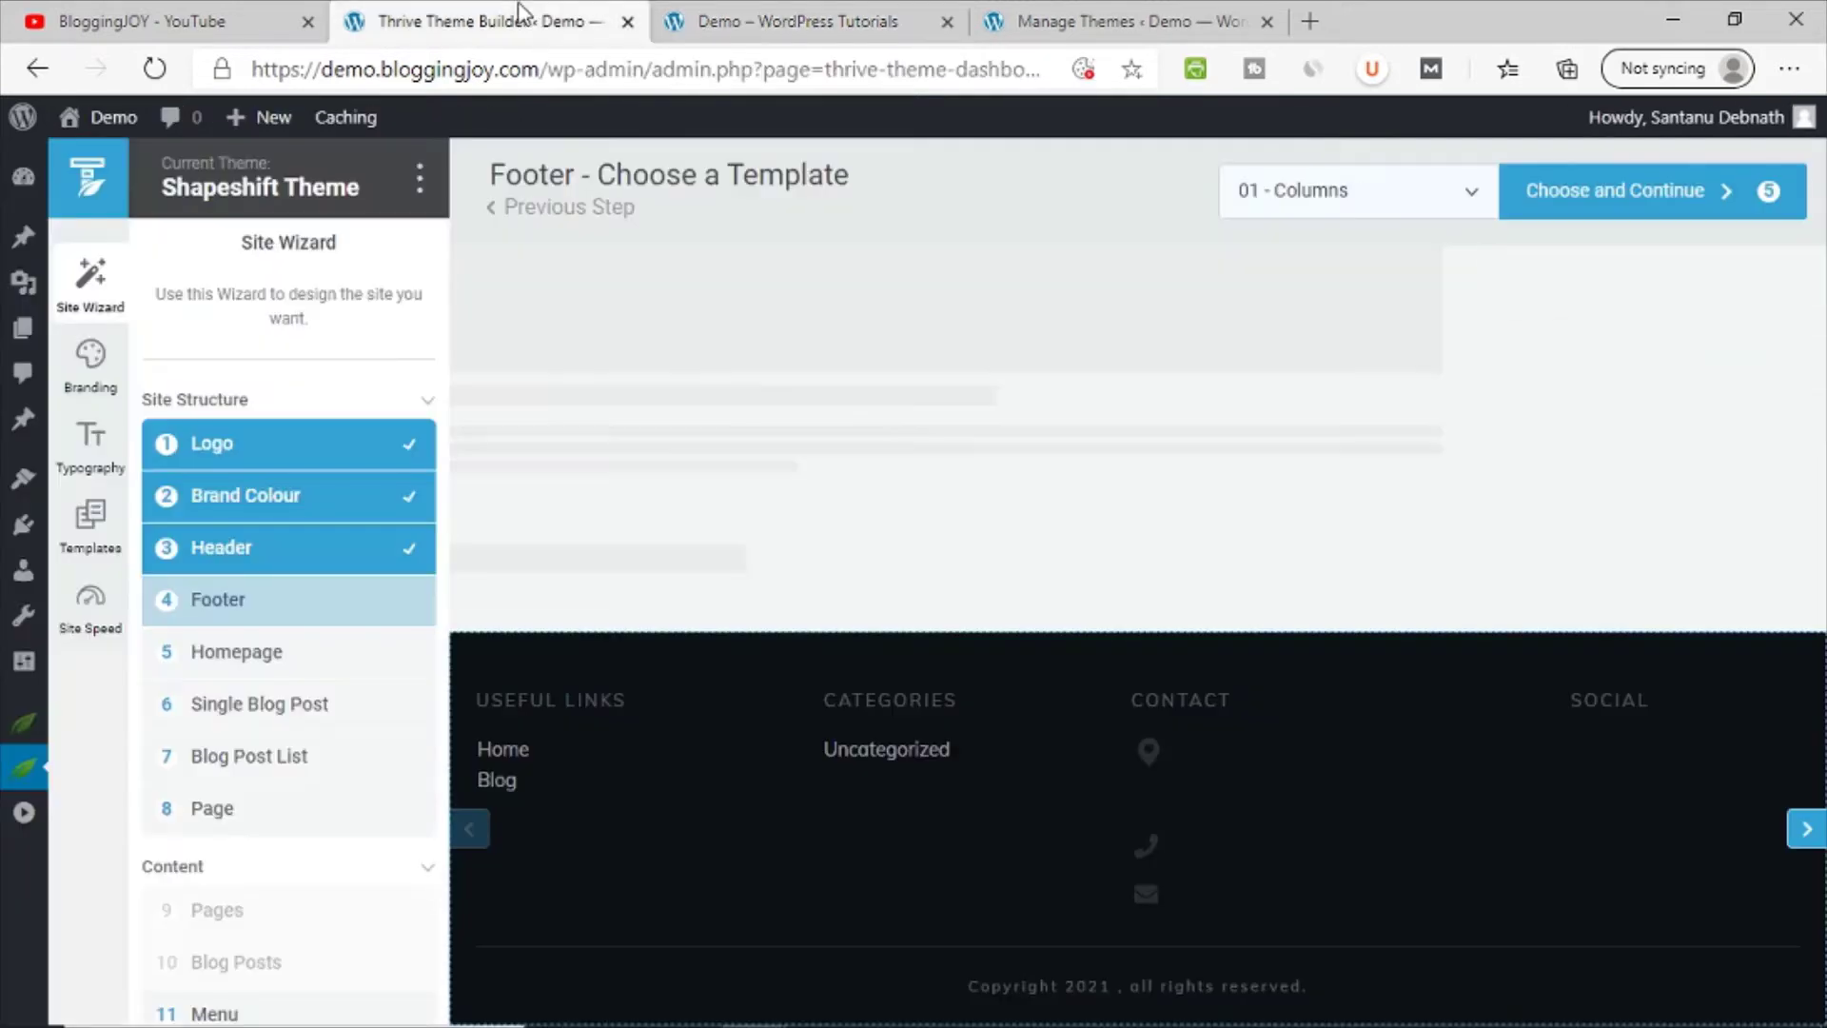
{"action": "left_click", "coordinate": [711, 19]}
{"action": "left_click", "coordinate": [457, 15]}
Step: Browse the theme footers and try the Centered Logo 02 template in place of 01 - Columns
{"action": "left_click", "coordinate": [1334, 200]}
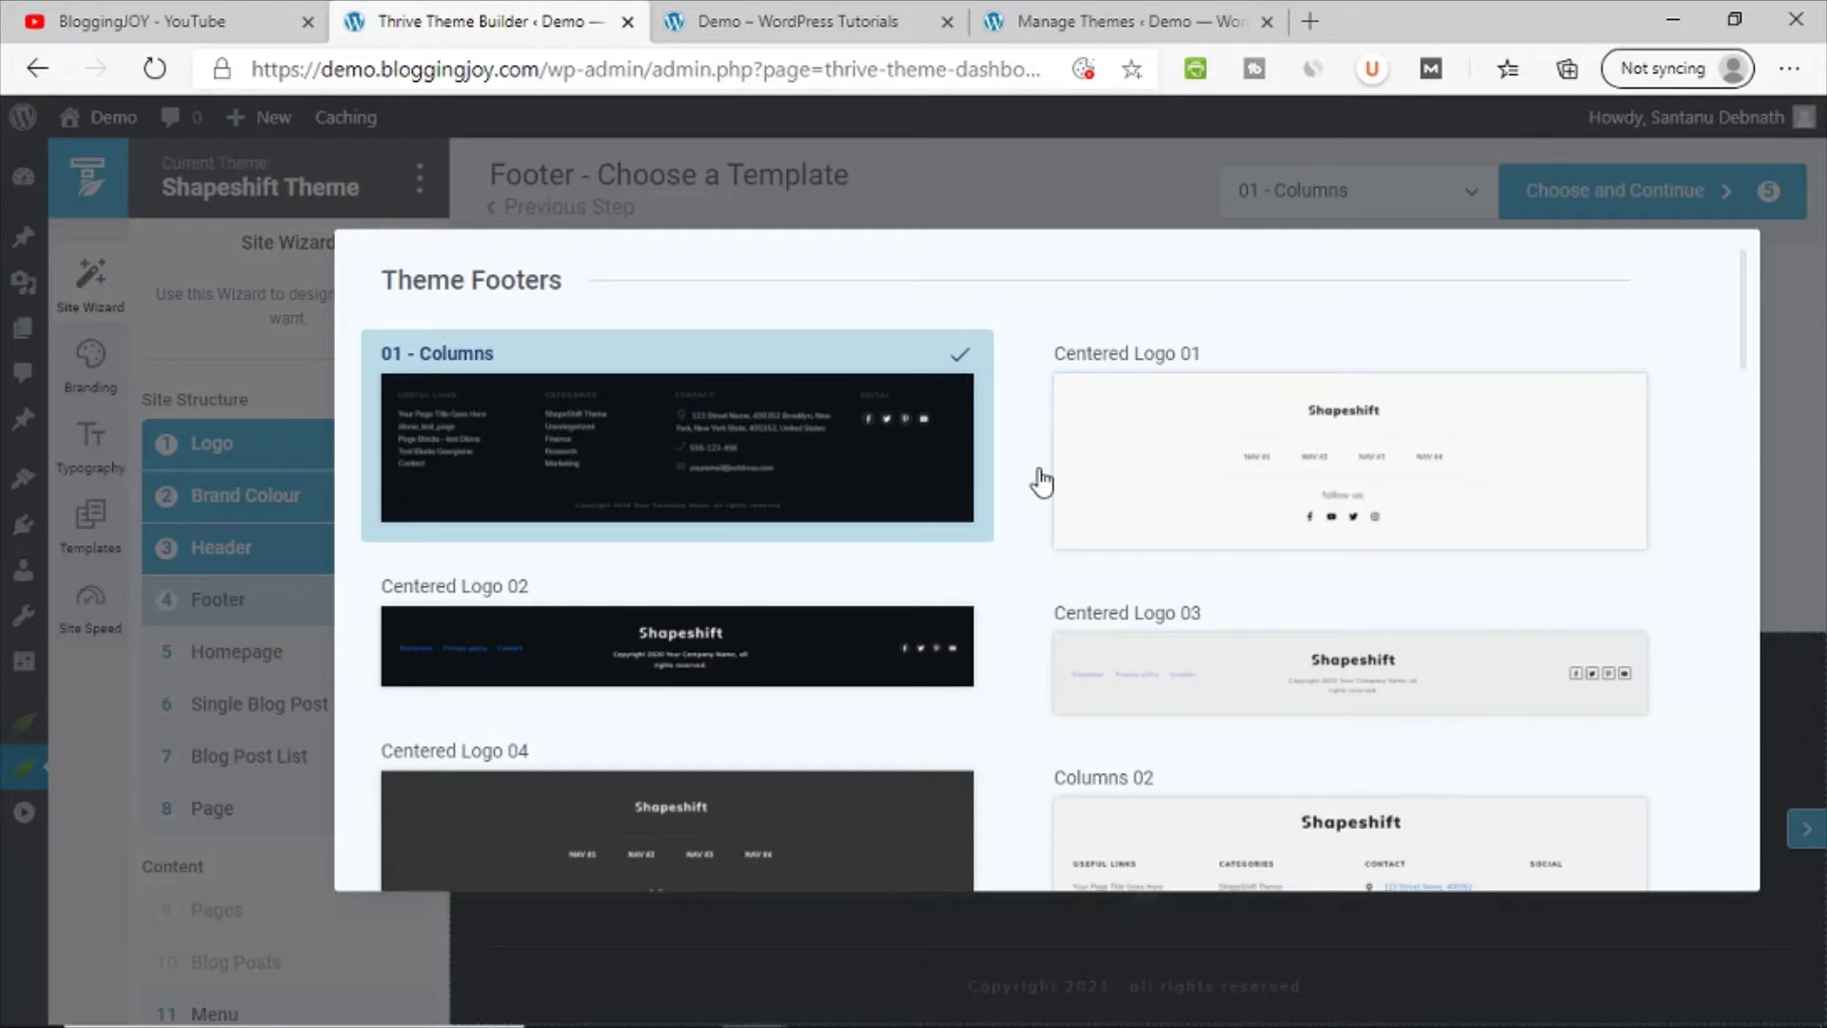
{"action": "scroll", "coordinate": [1043, 483], "scroll_direction": "down", "scroll_amount": 7}
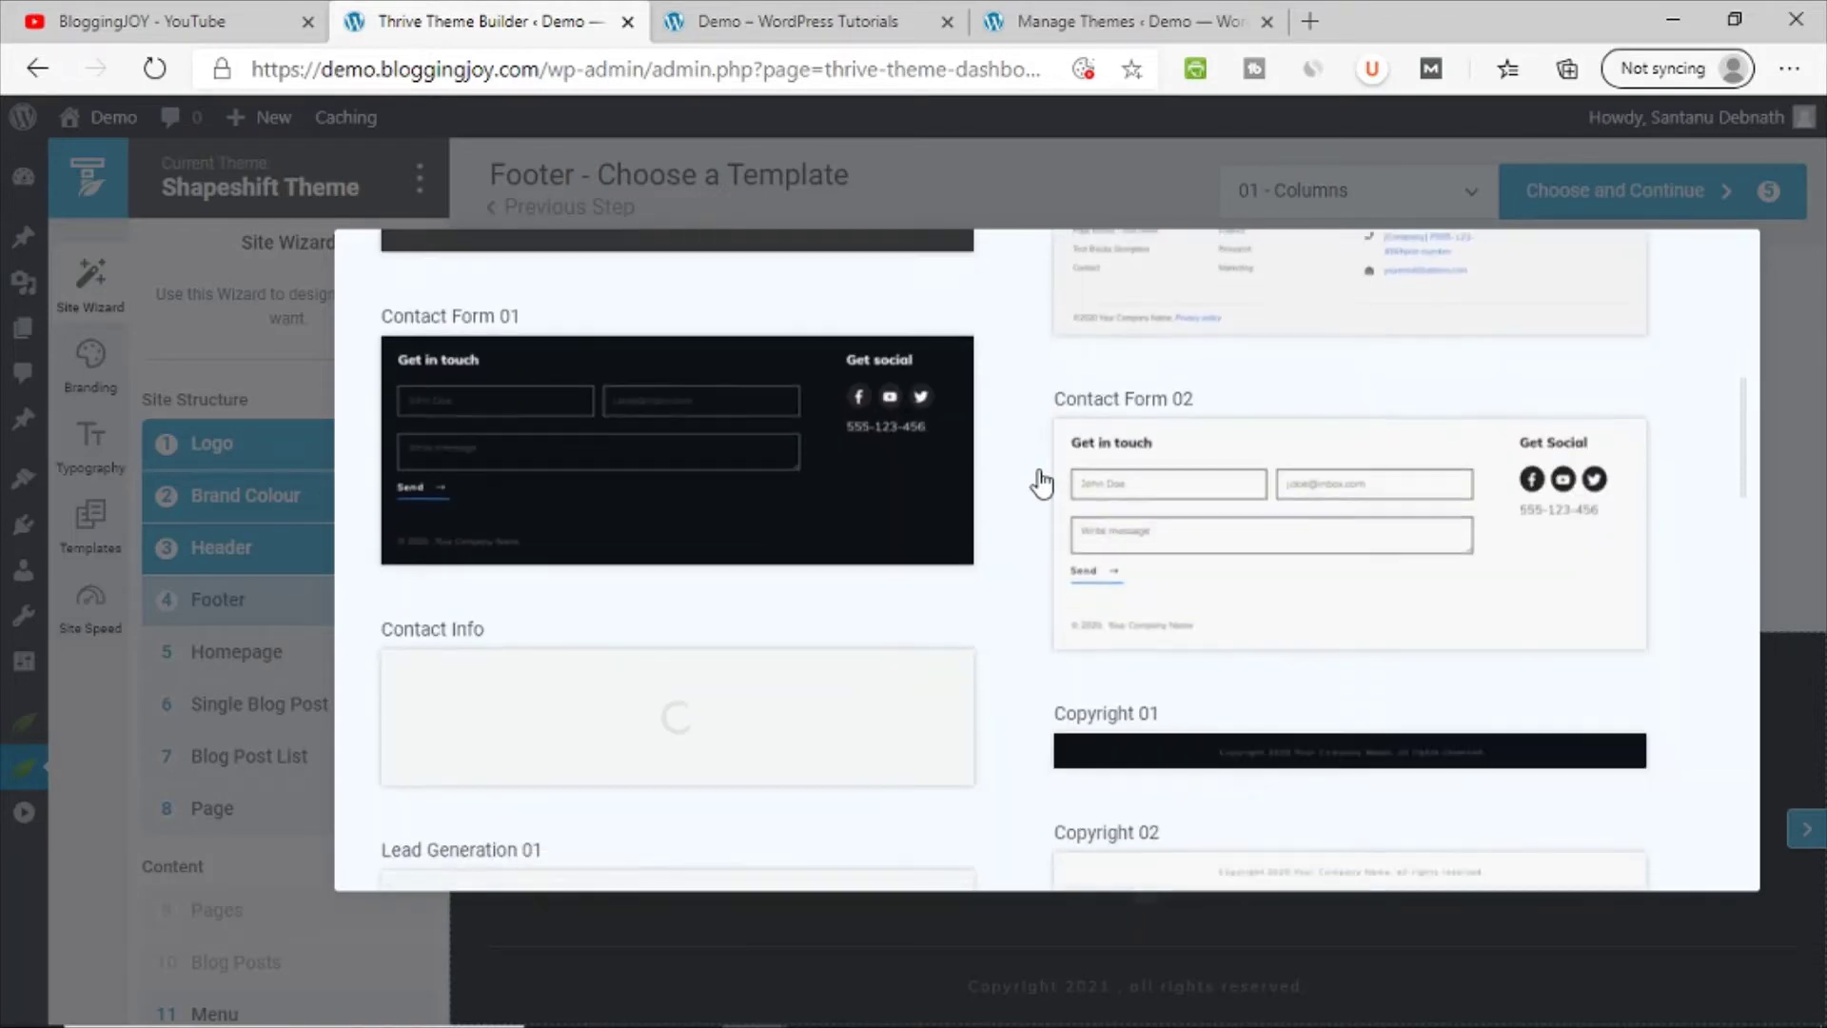
{"action": "scroll", "coordinate": [1042, 483], "scroll_direction": "up", "scroll_amount": 5}
{"action": "left_click", "coordinate": [775, 473]}
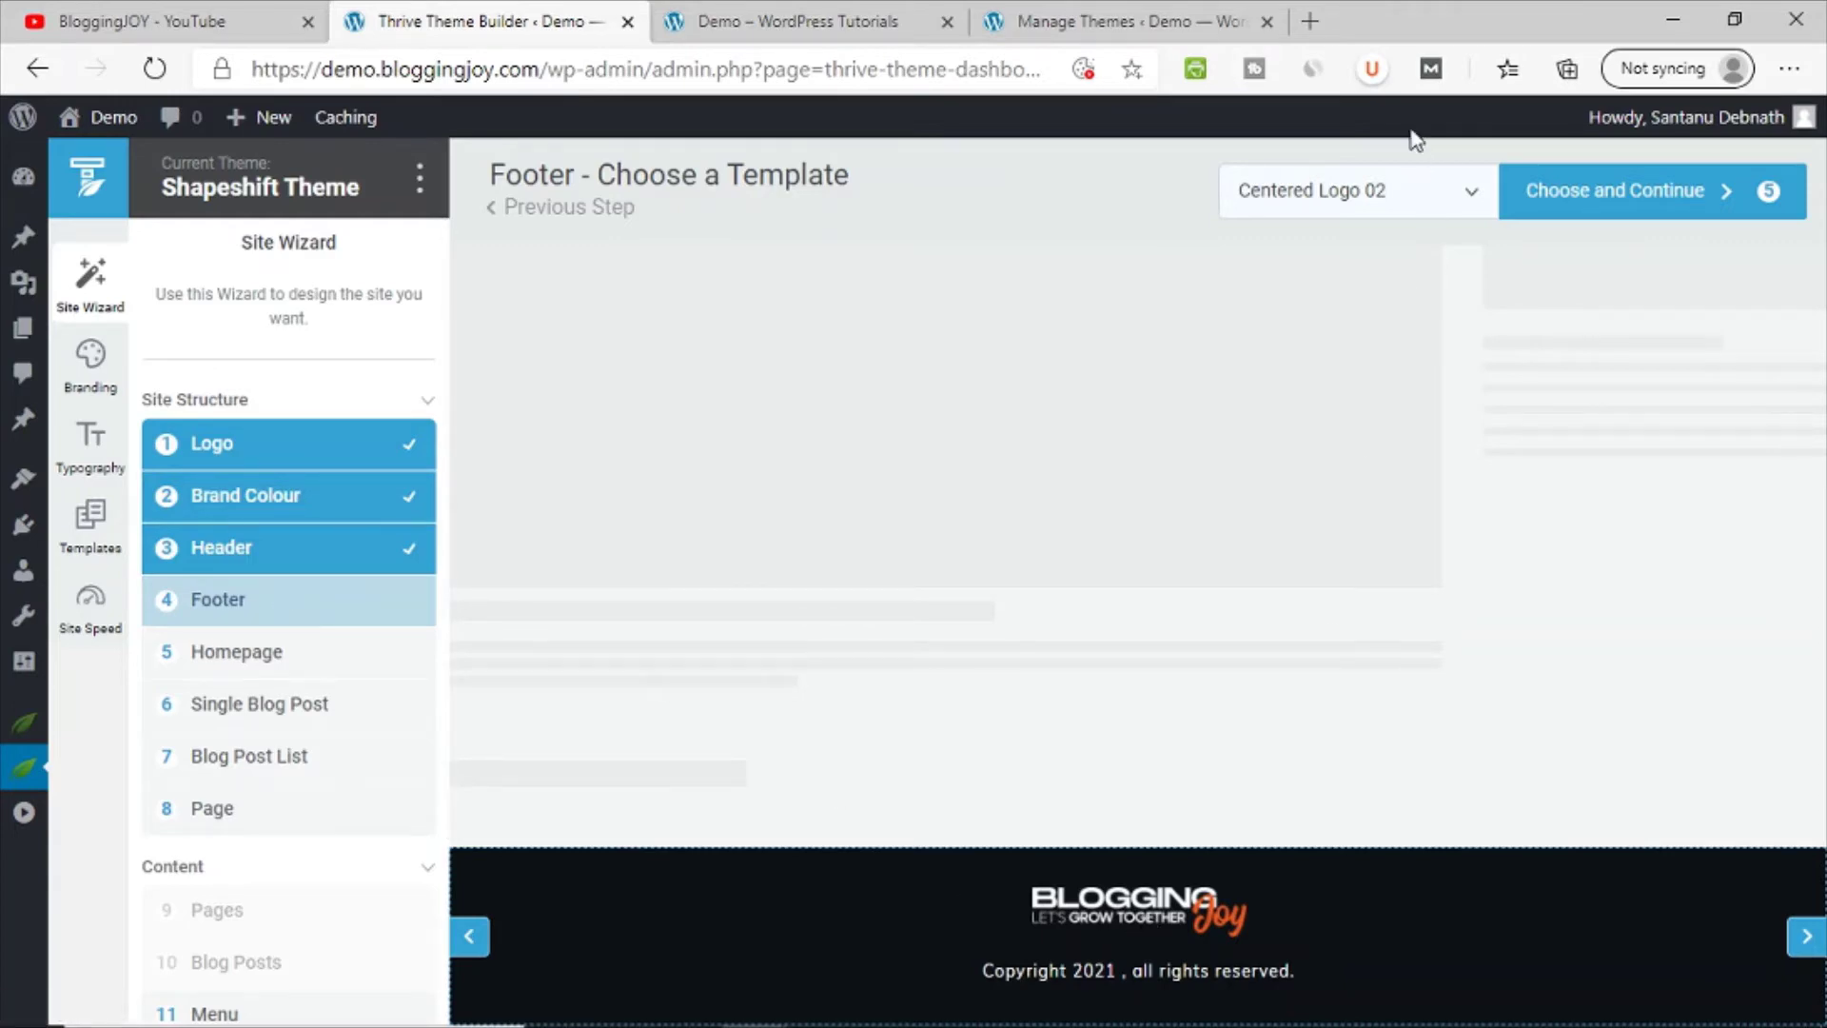
Step: Try the Copyright 01 template for the site footer
{"action": "left_click", "coordinate": [1317, 192]}
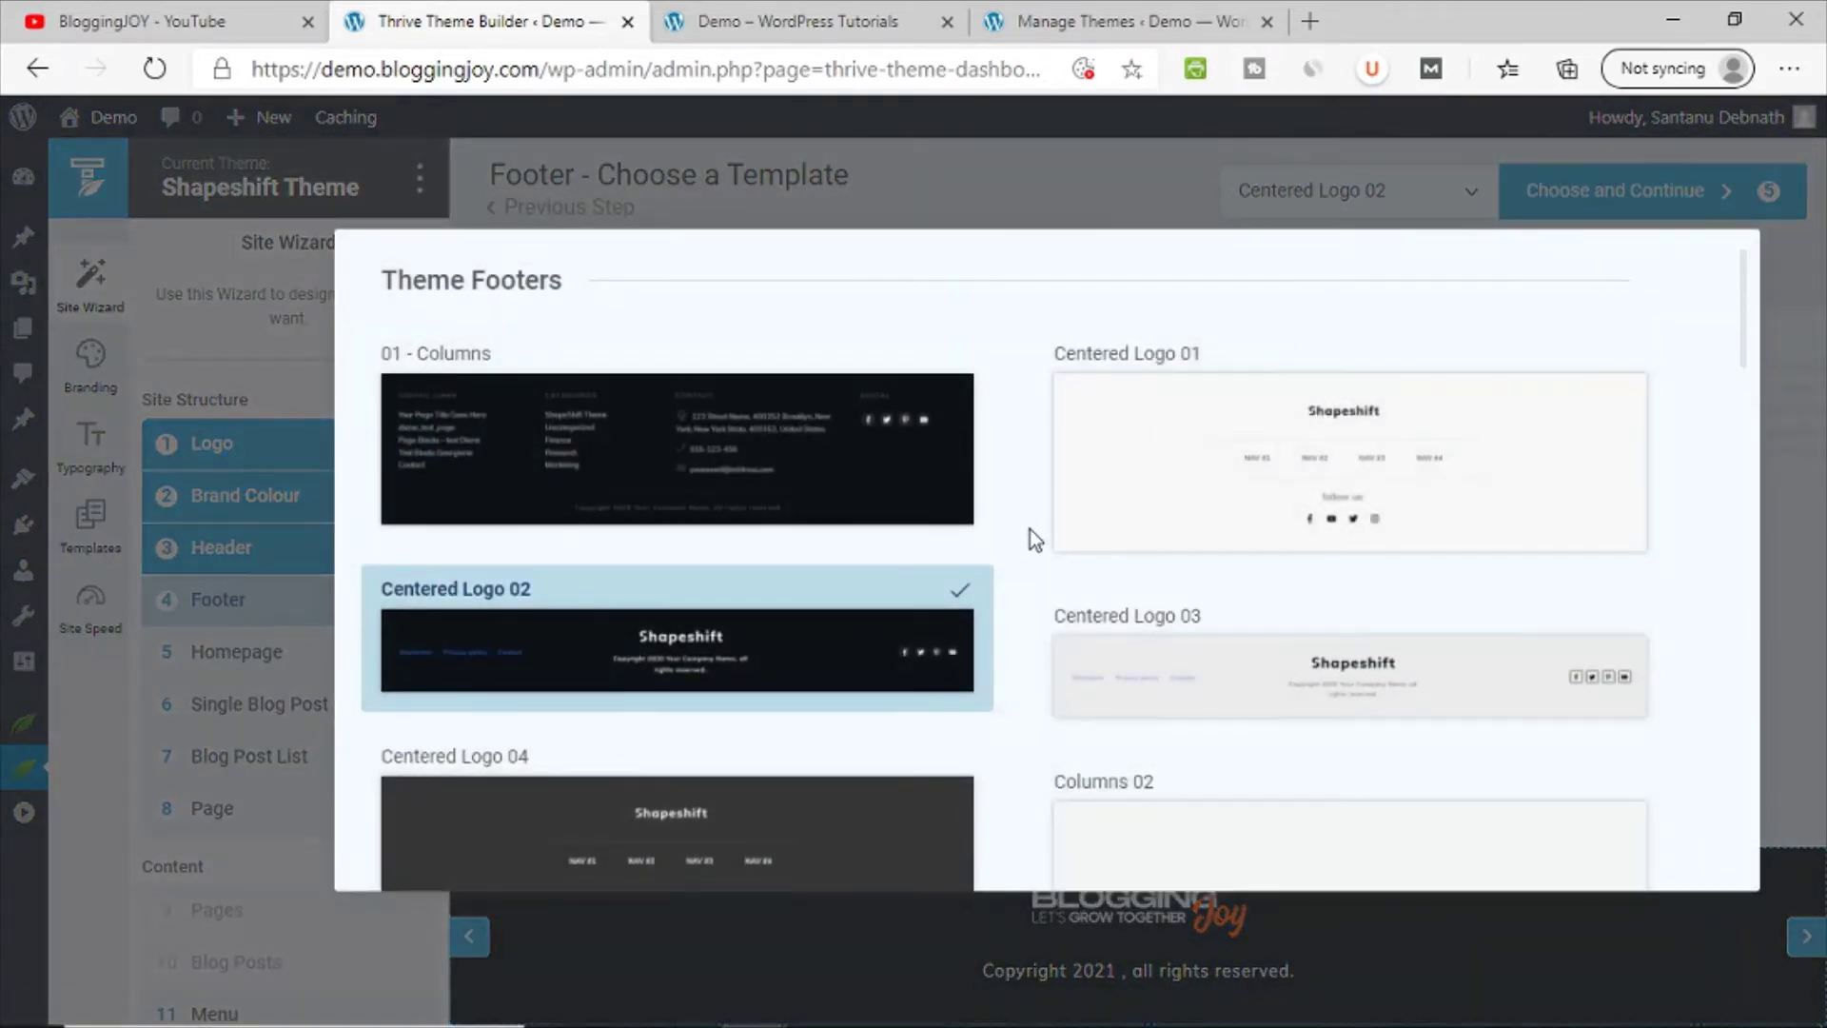
{"action": "scroll", "coordinate": [1030, 529], "scroll_direction": "down", "scroll_amount": 10}
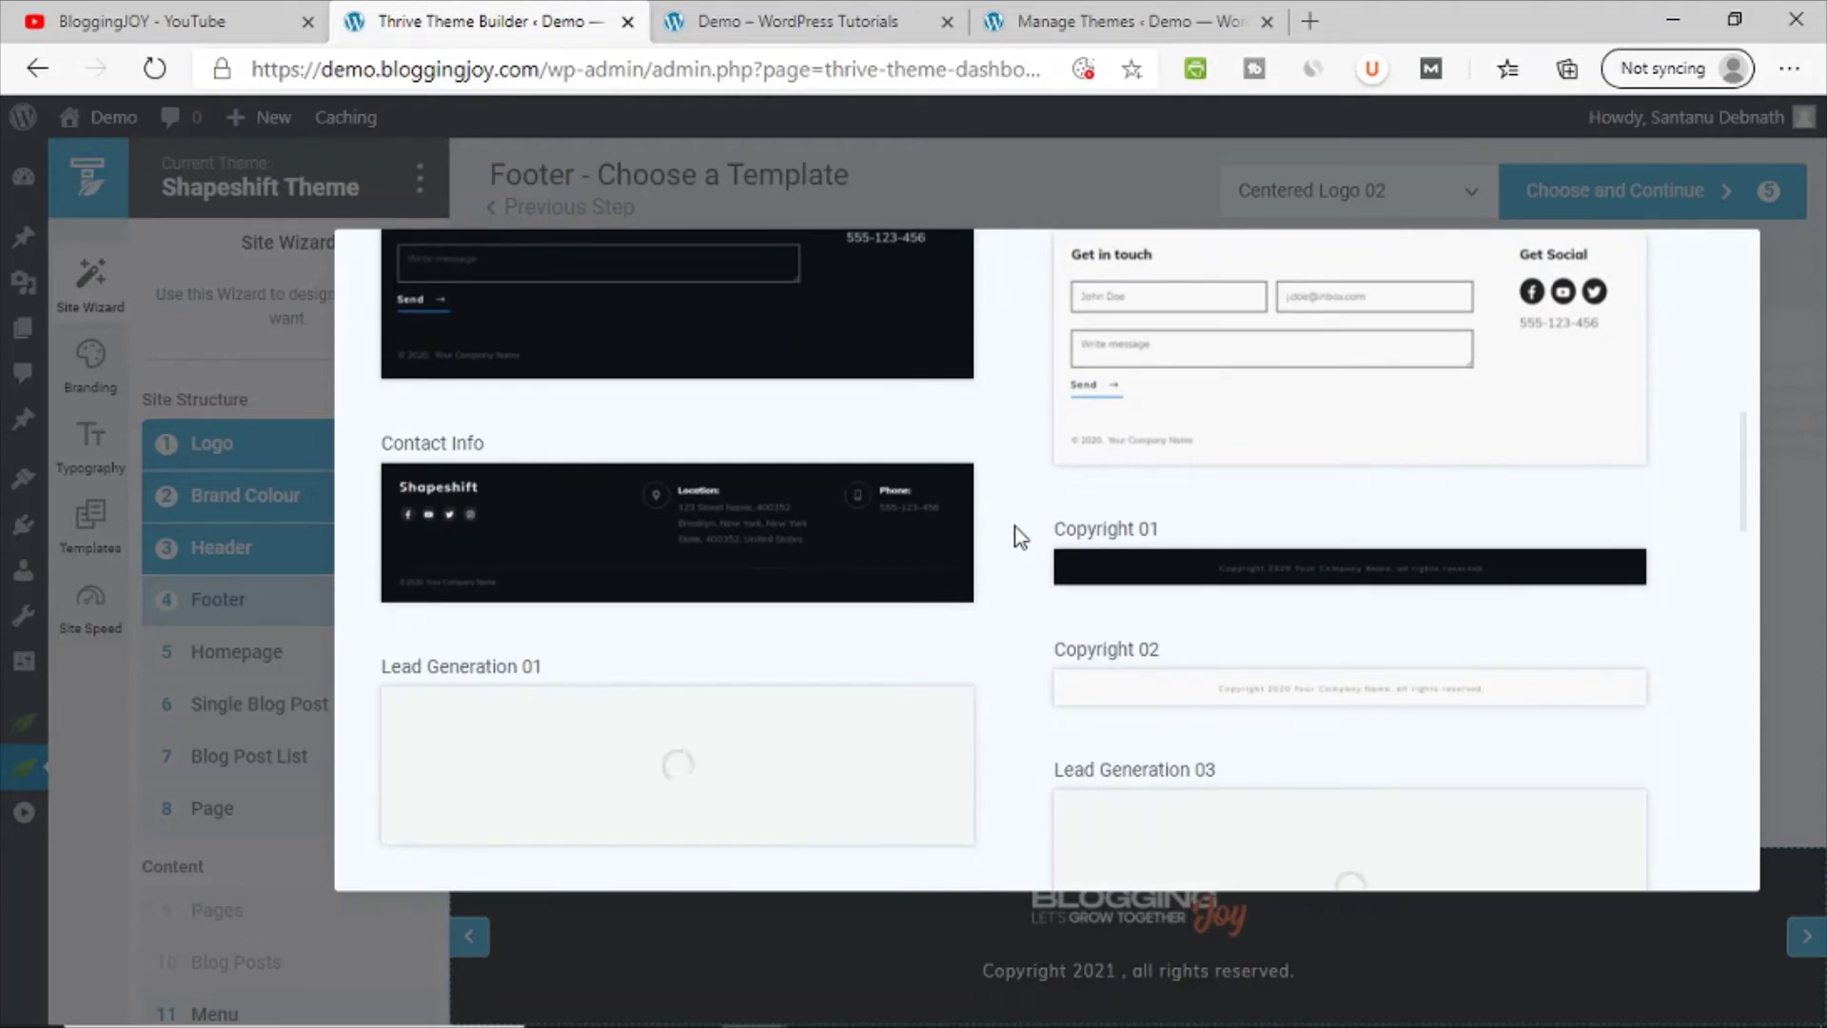
{"action": "left_click", "coordinate": [1353, 576]}
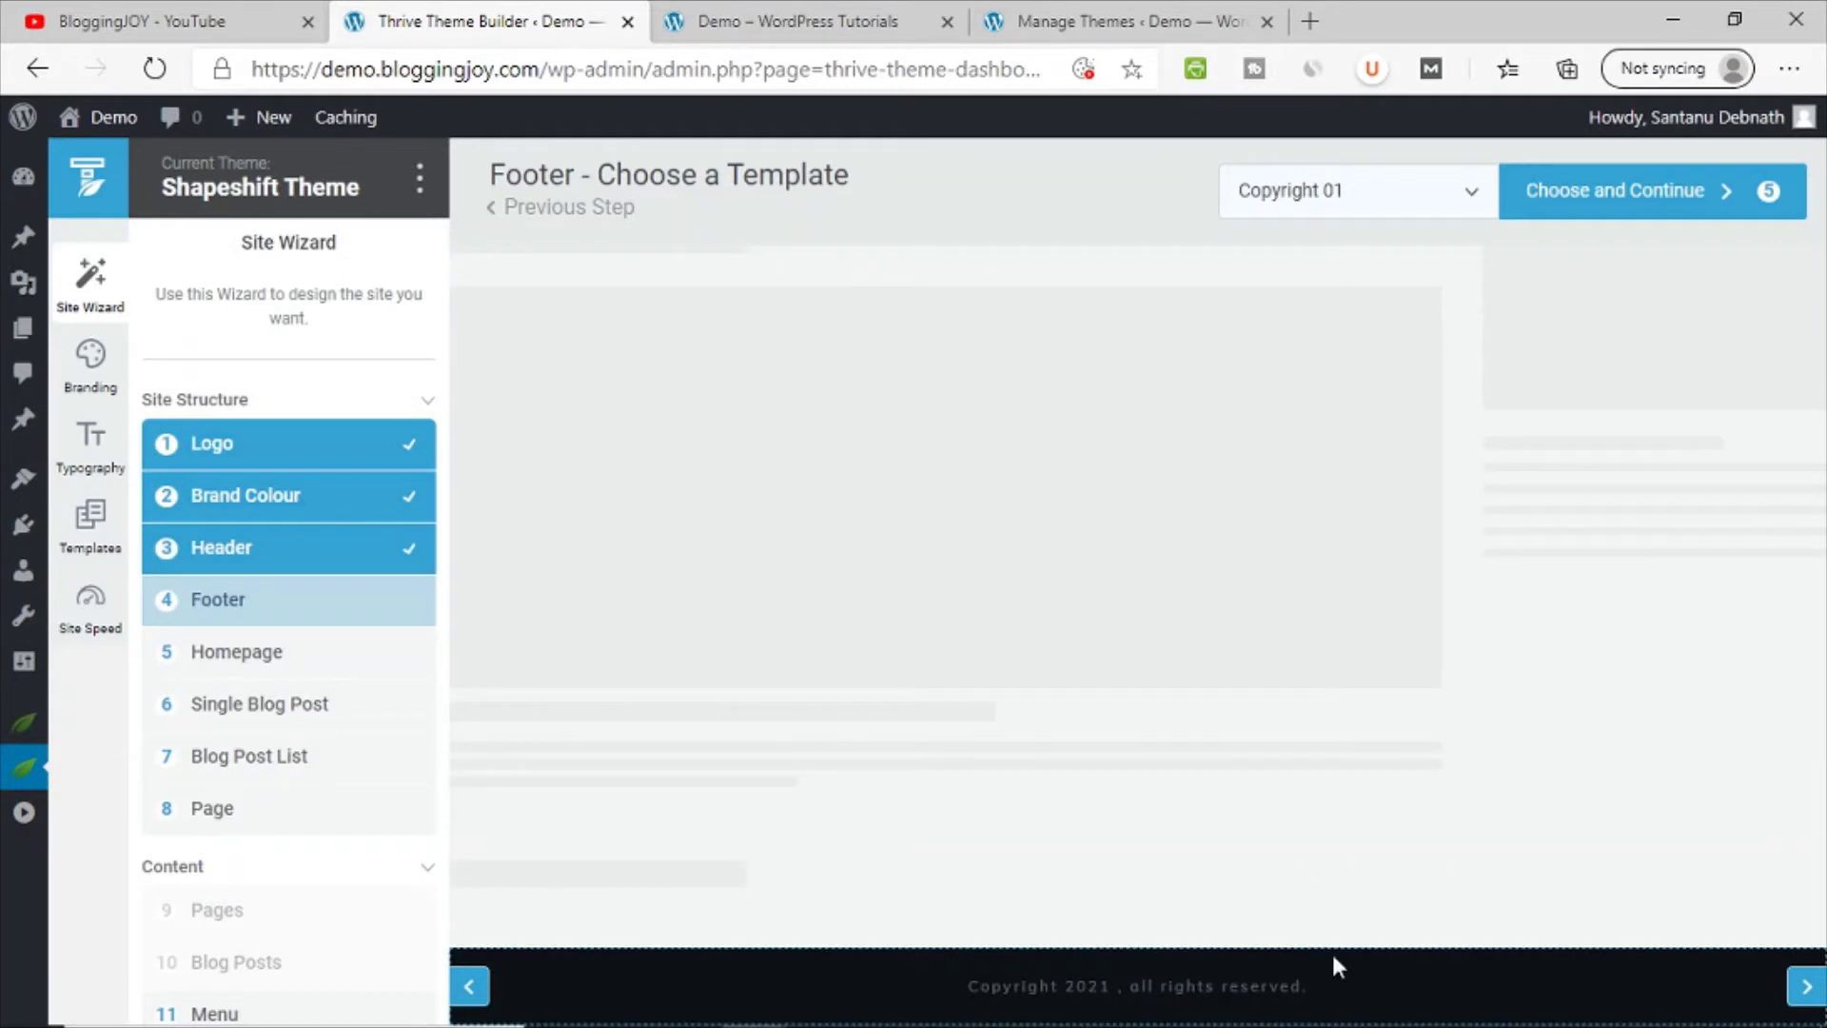
Step: Switch the footer back to the Centered Logo 02 template and continue to the homepage stage
{"action": "left_click", "coordinate": [1339, 213]}
{"action": "scroll", "coordinate": [874, 571], "scroll_direction": "down", "scroll_amount": 1}
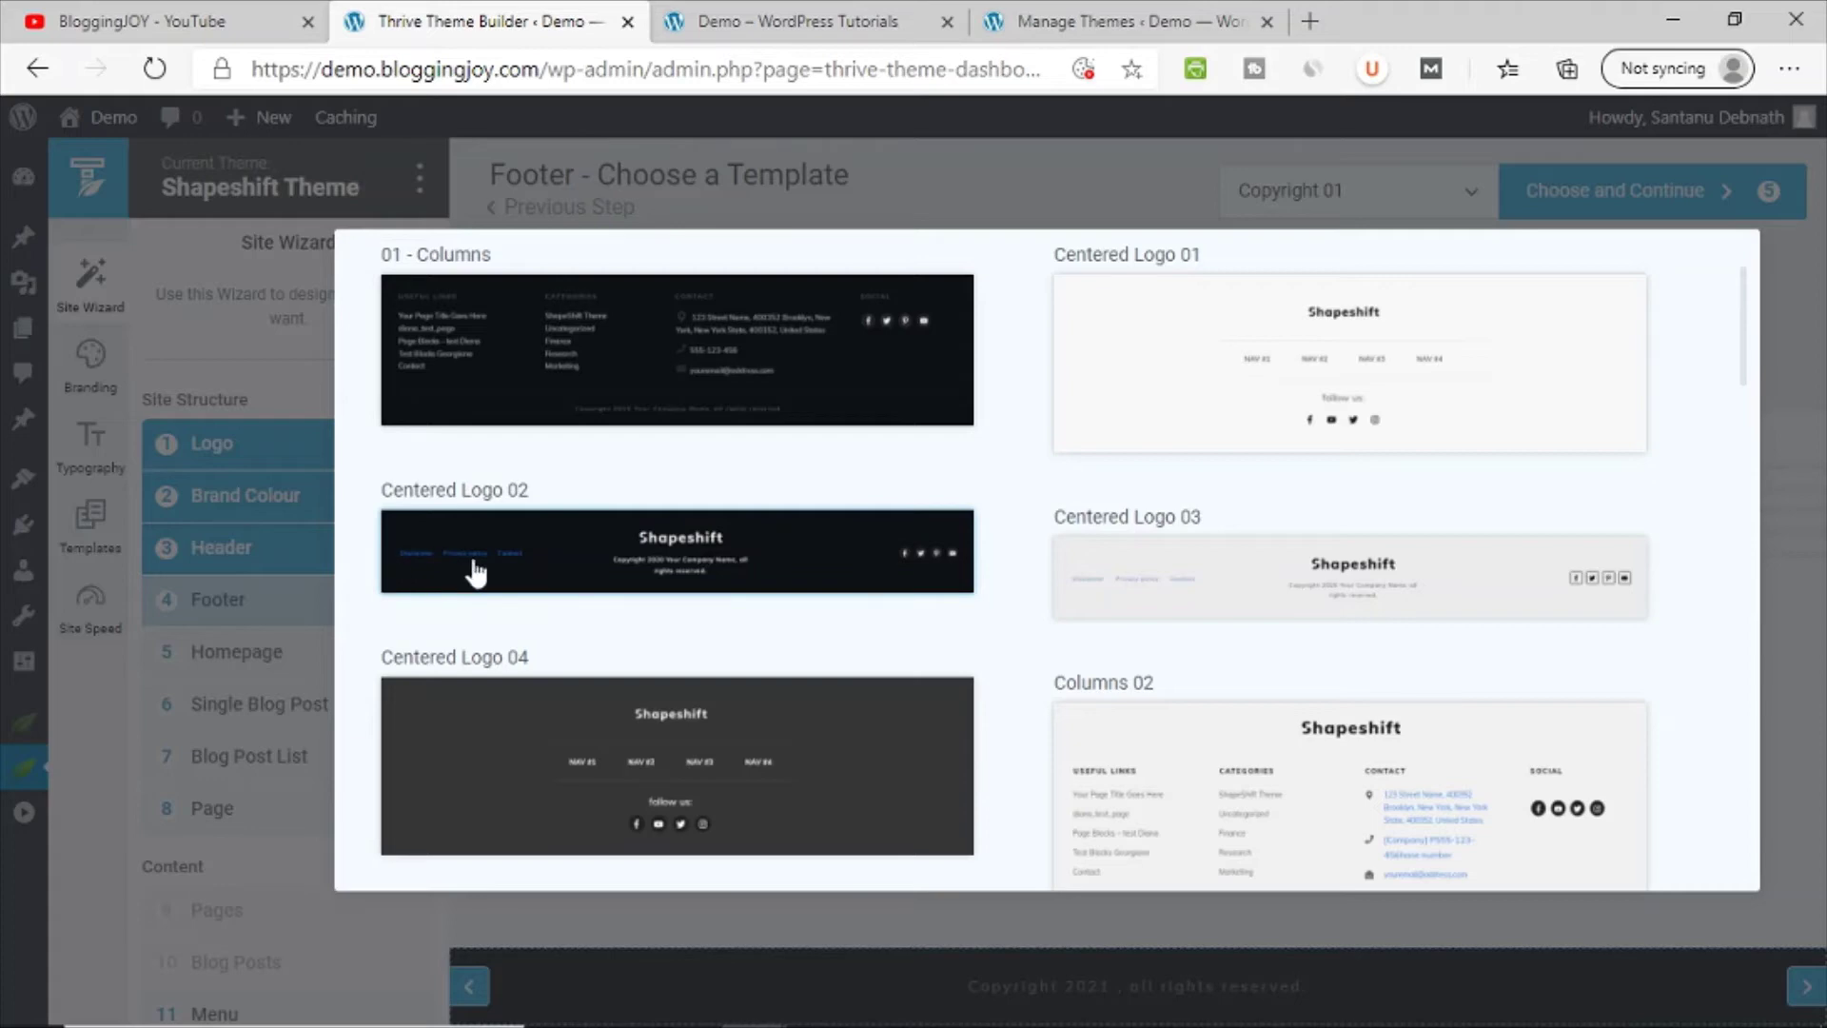
{"action": "left_click", "coordinate": [718, 554]}
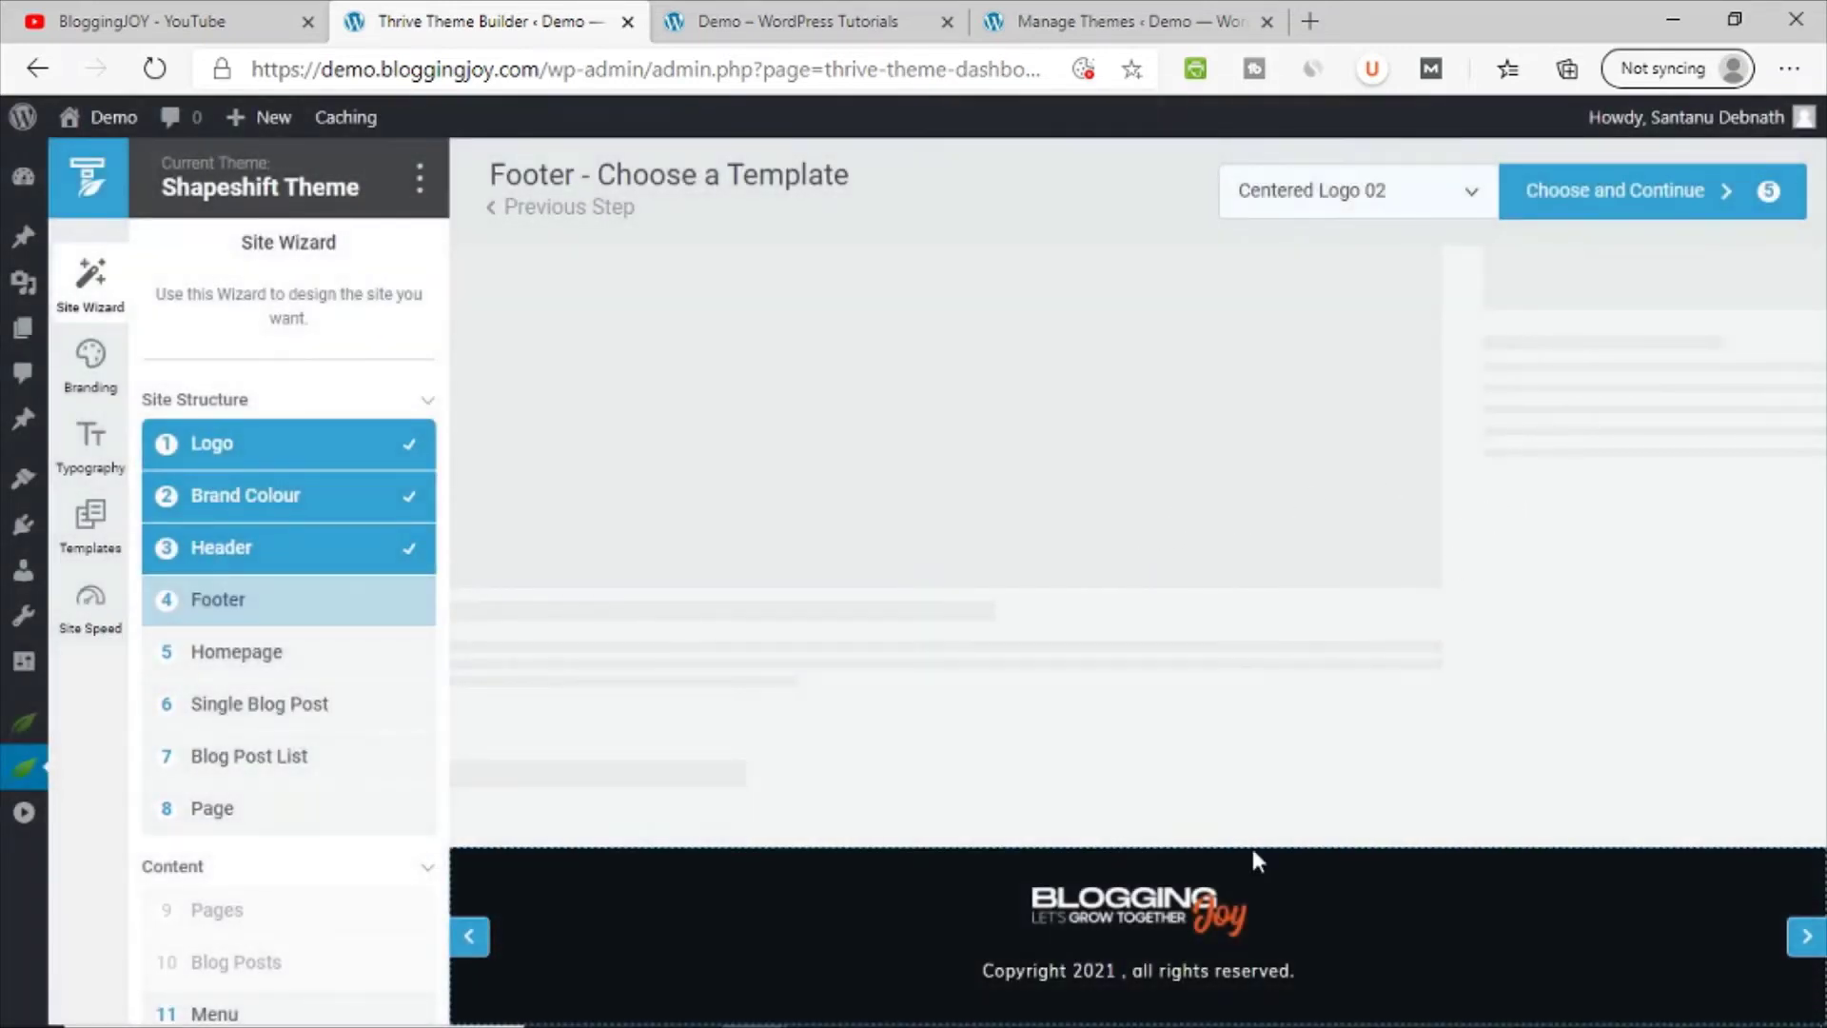
{"action": "left_click", "coordinate": [1658, 202]}
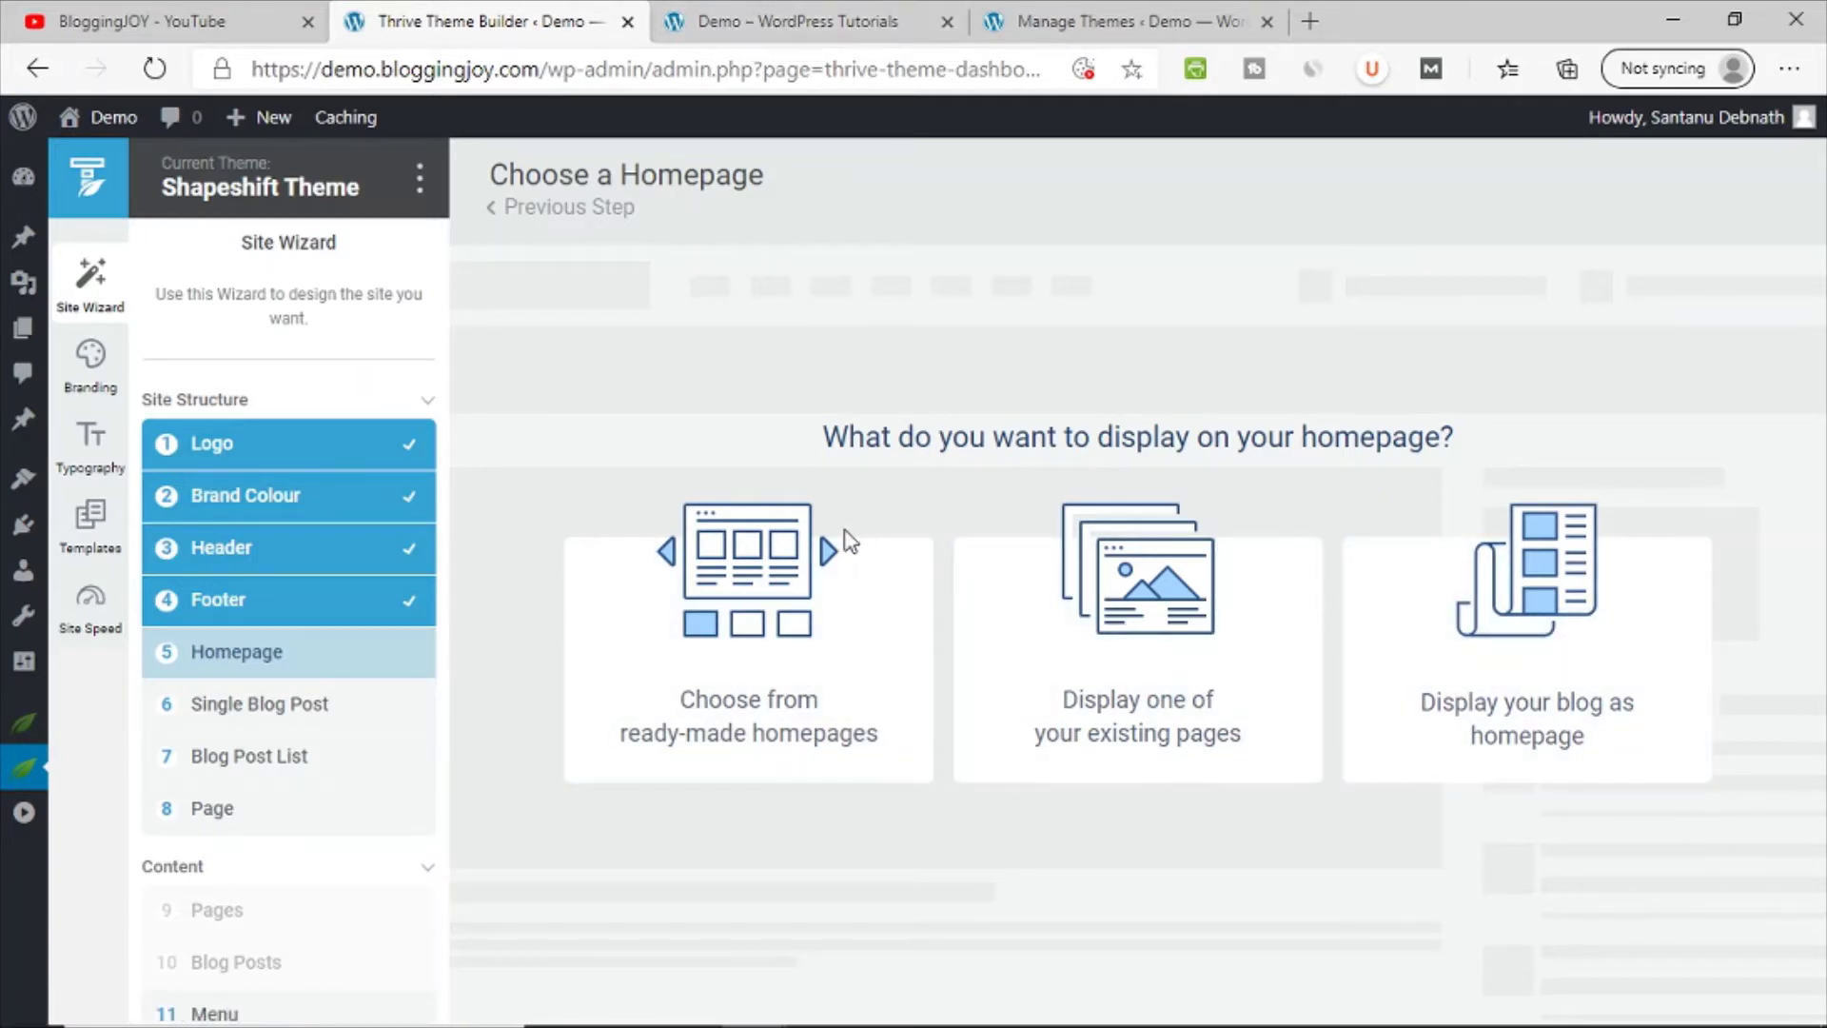
Step: Choose to build the homepage from the ready-made homepages and look through the available homepage templates
{"action": "left_click", "coordinate": [785, 590]}
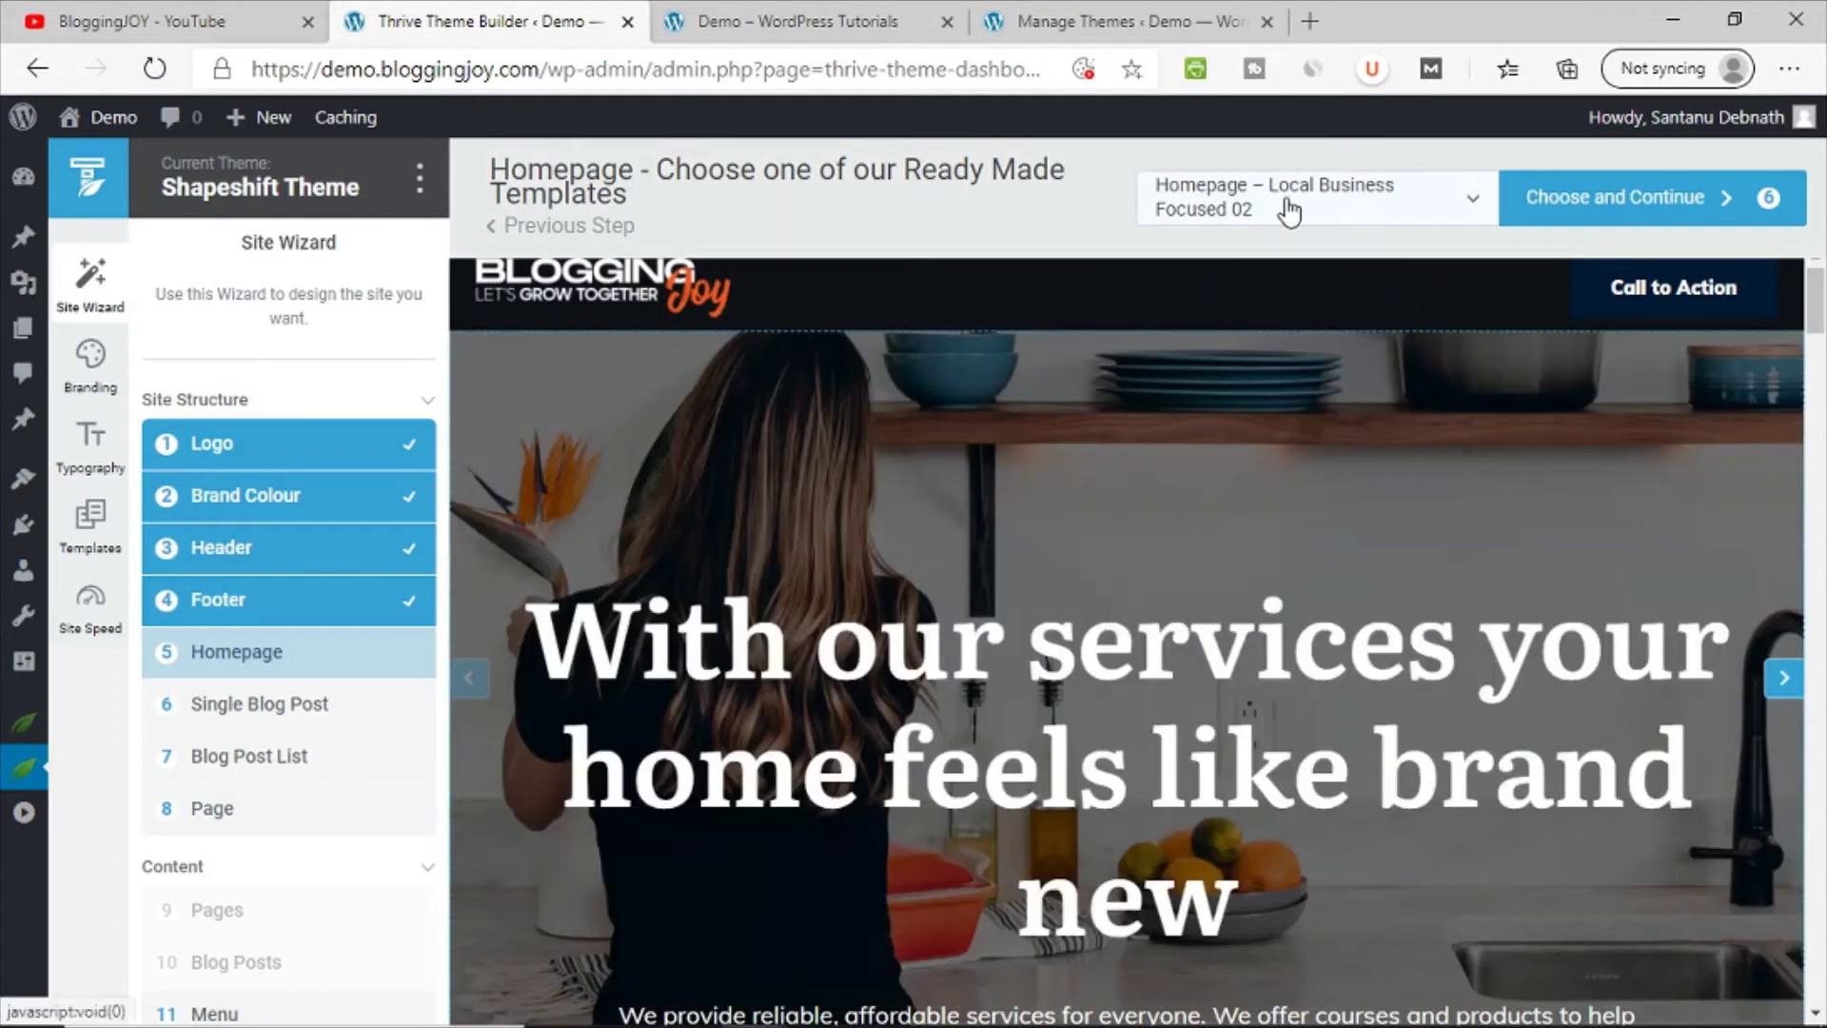
{"action": "left_click", "coordinate": [1289, 210]}
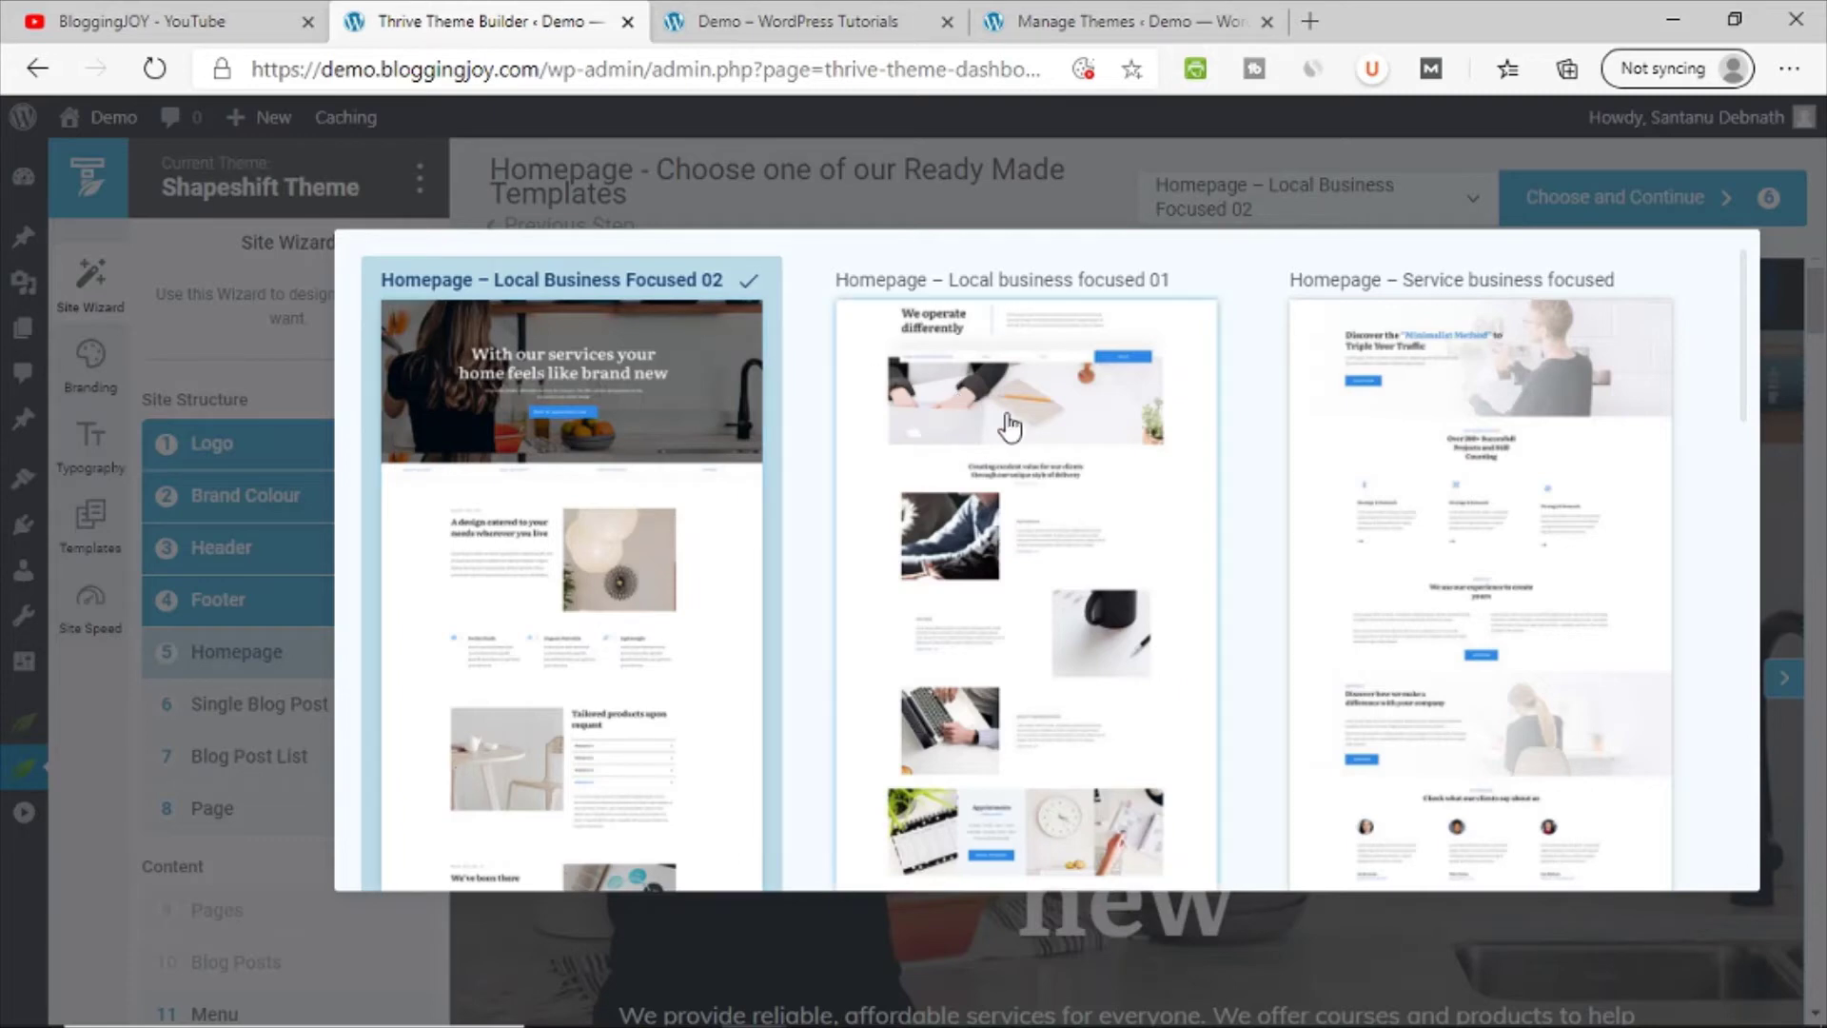
{"action": "scroll", "coordinate": [1456, 438], "scroll_direction": "down", "scroll_amount": 10}
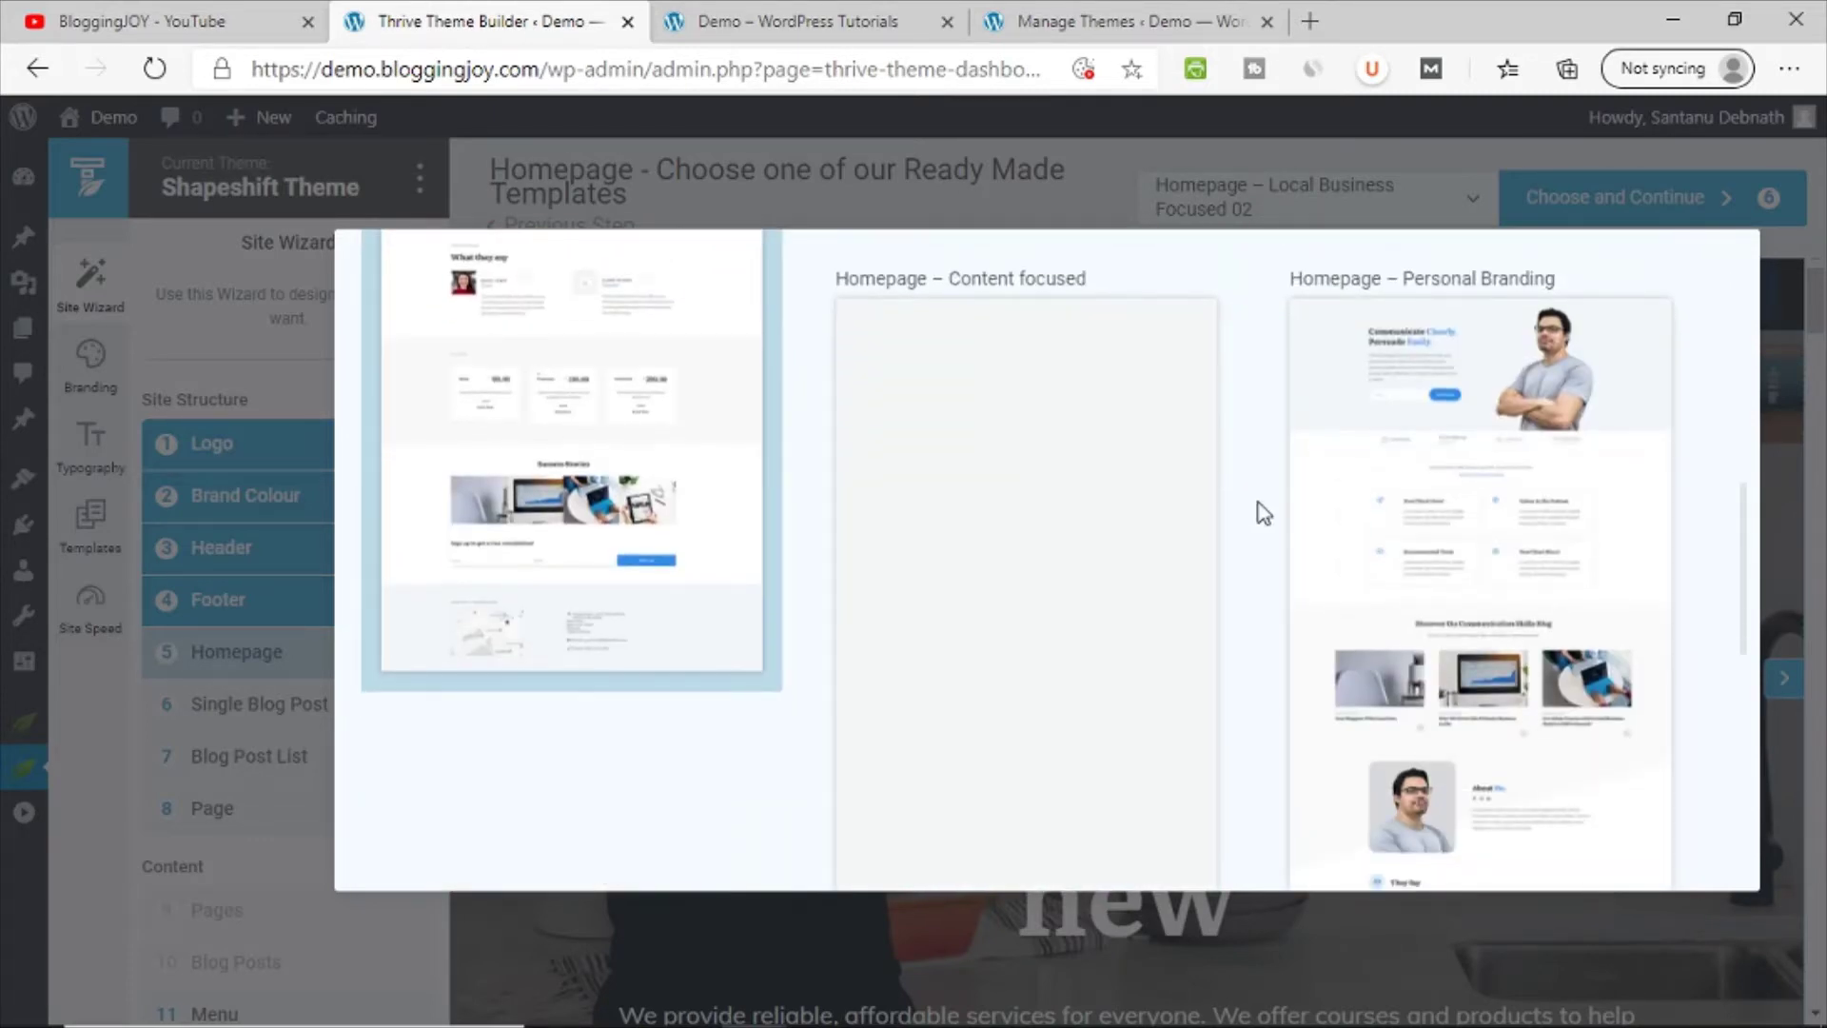
{"action": "scroll", "coordinate": [1264, 514], "scroll_direction": "down", "scroll_amount": 4}
{"action": "scroll", "coordinate": [1264, 514], "scroll_direction": "up", "scroll_amount": 4}
{"action": "scroll", "coordinate": [1264, 514], "scroll_direction": "down", "scroll_amount": 5}
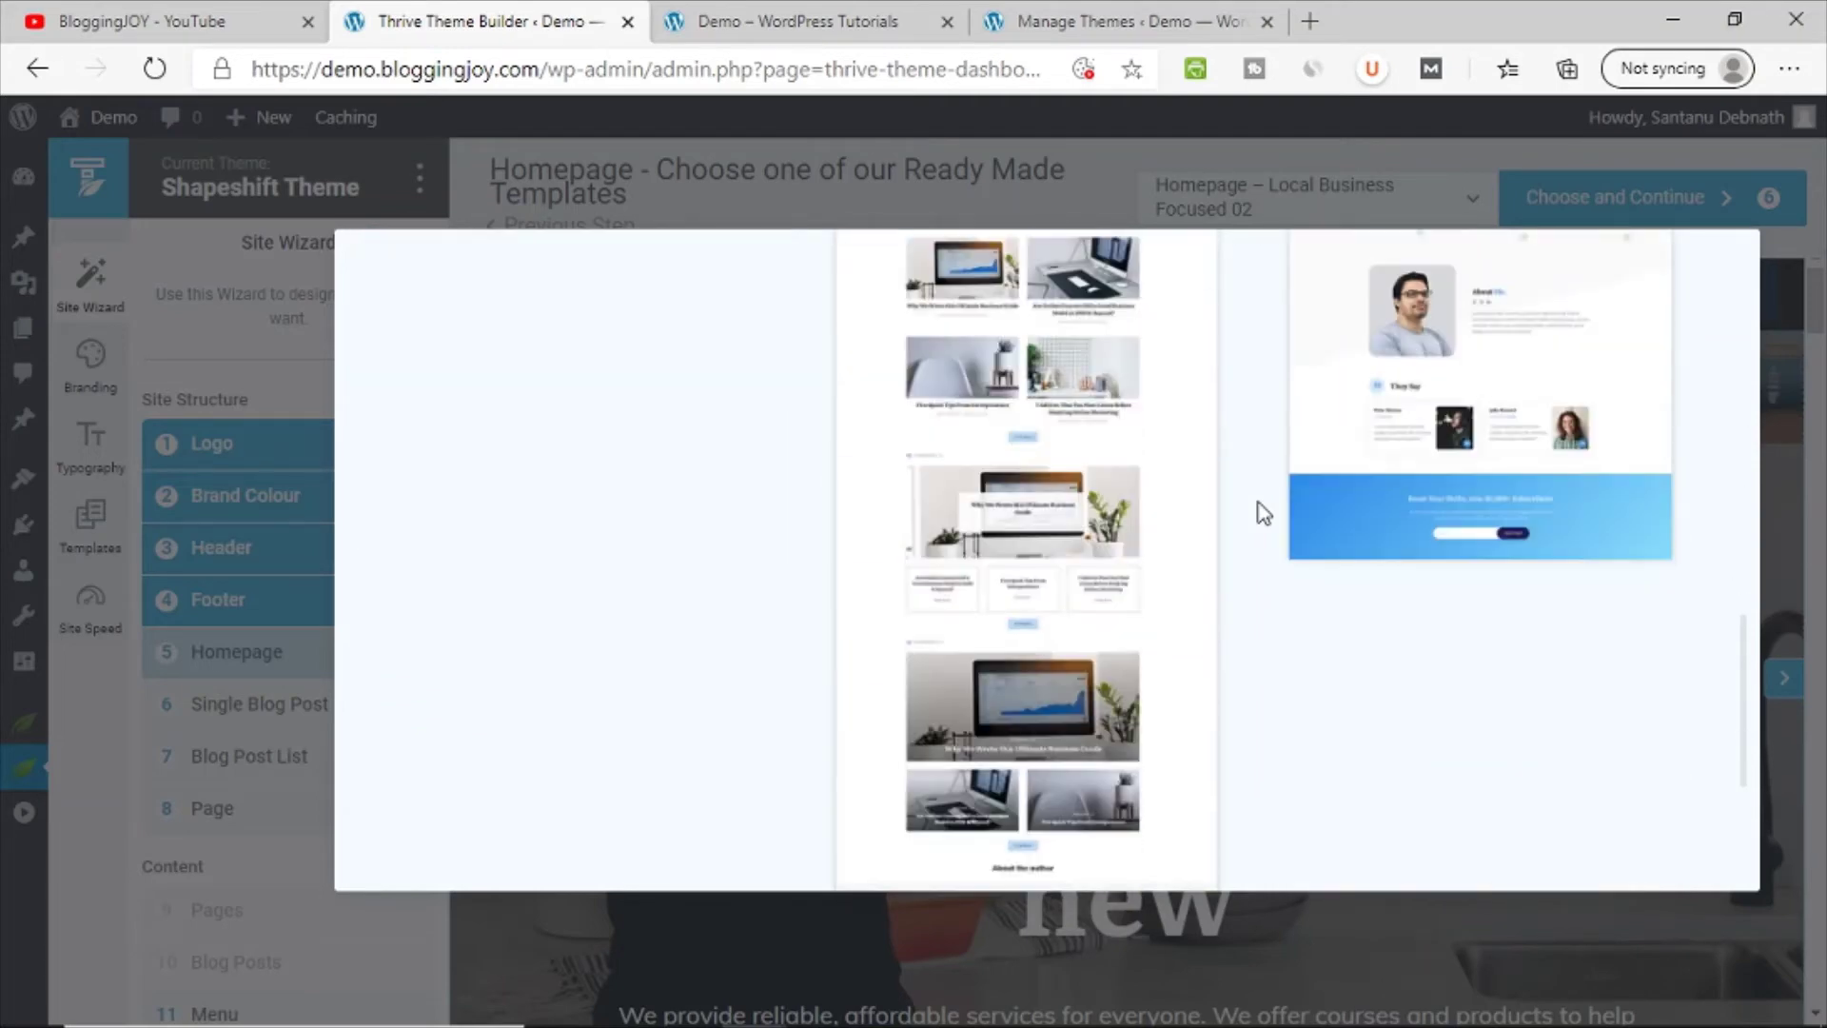
{"action": "scroll", "coordinate": [1264, 514], "scroll_direction": "down", "scroll_amount": 3}
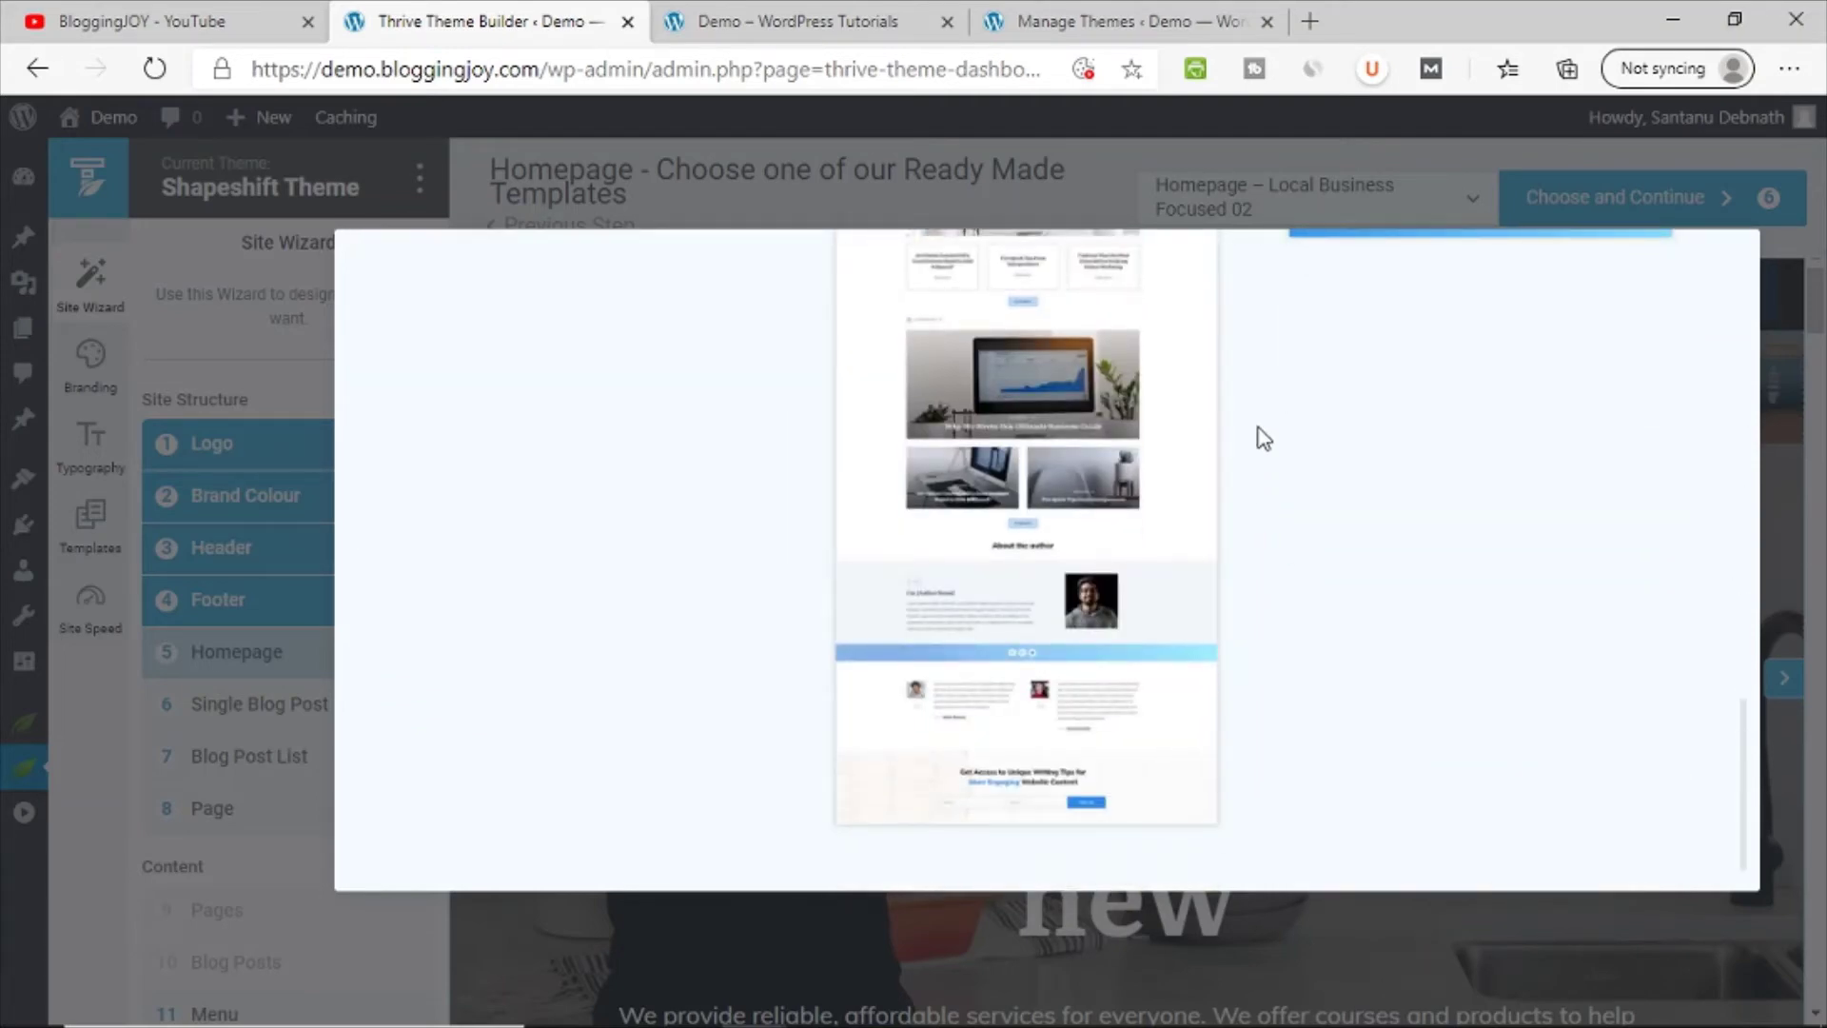
{"action": "scroll", "coordinate": [1264, 438], "scroll_direction": "up", "scroll_amount": 10}
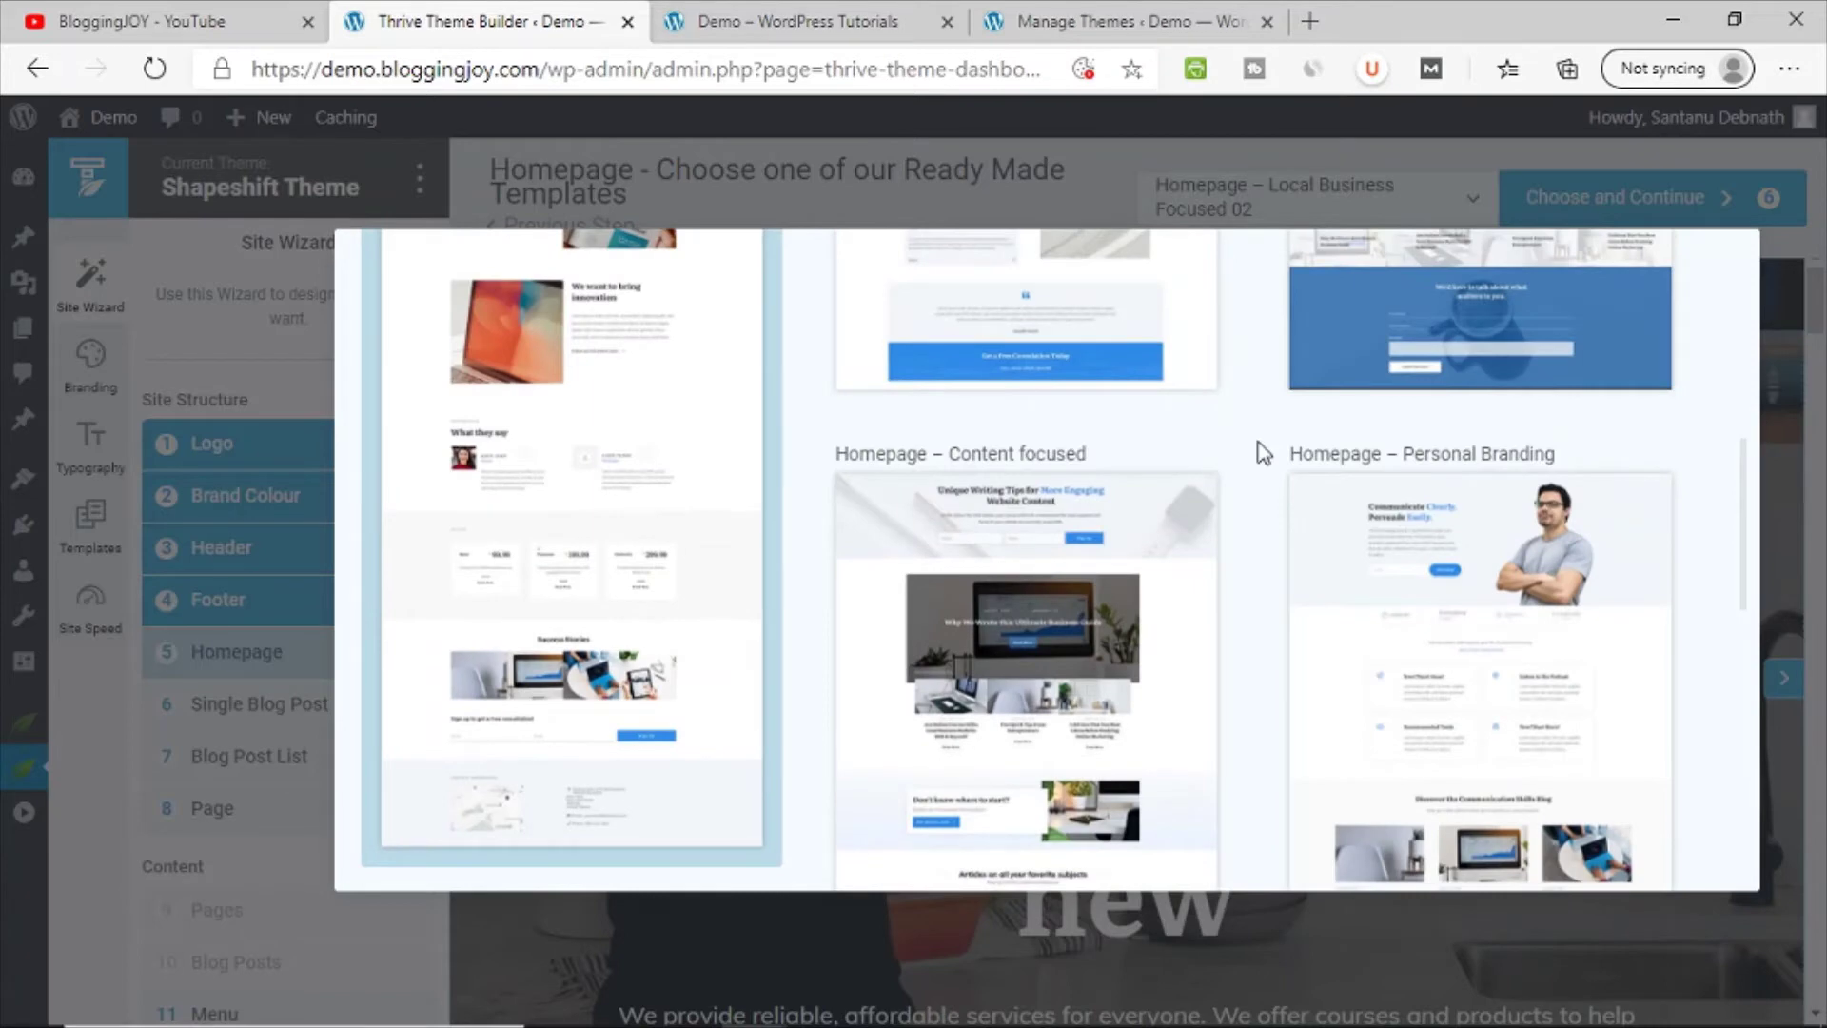
{"action": "scroll", "coordinate": [1264, 453], "scroll_direction": "up", "scroll_amount": 10}
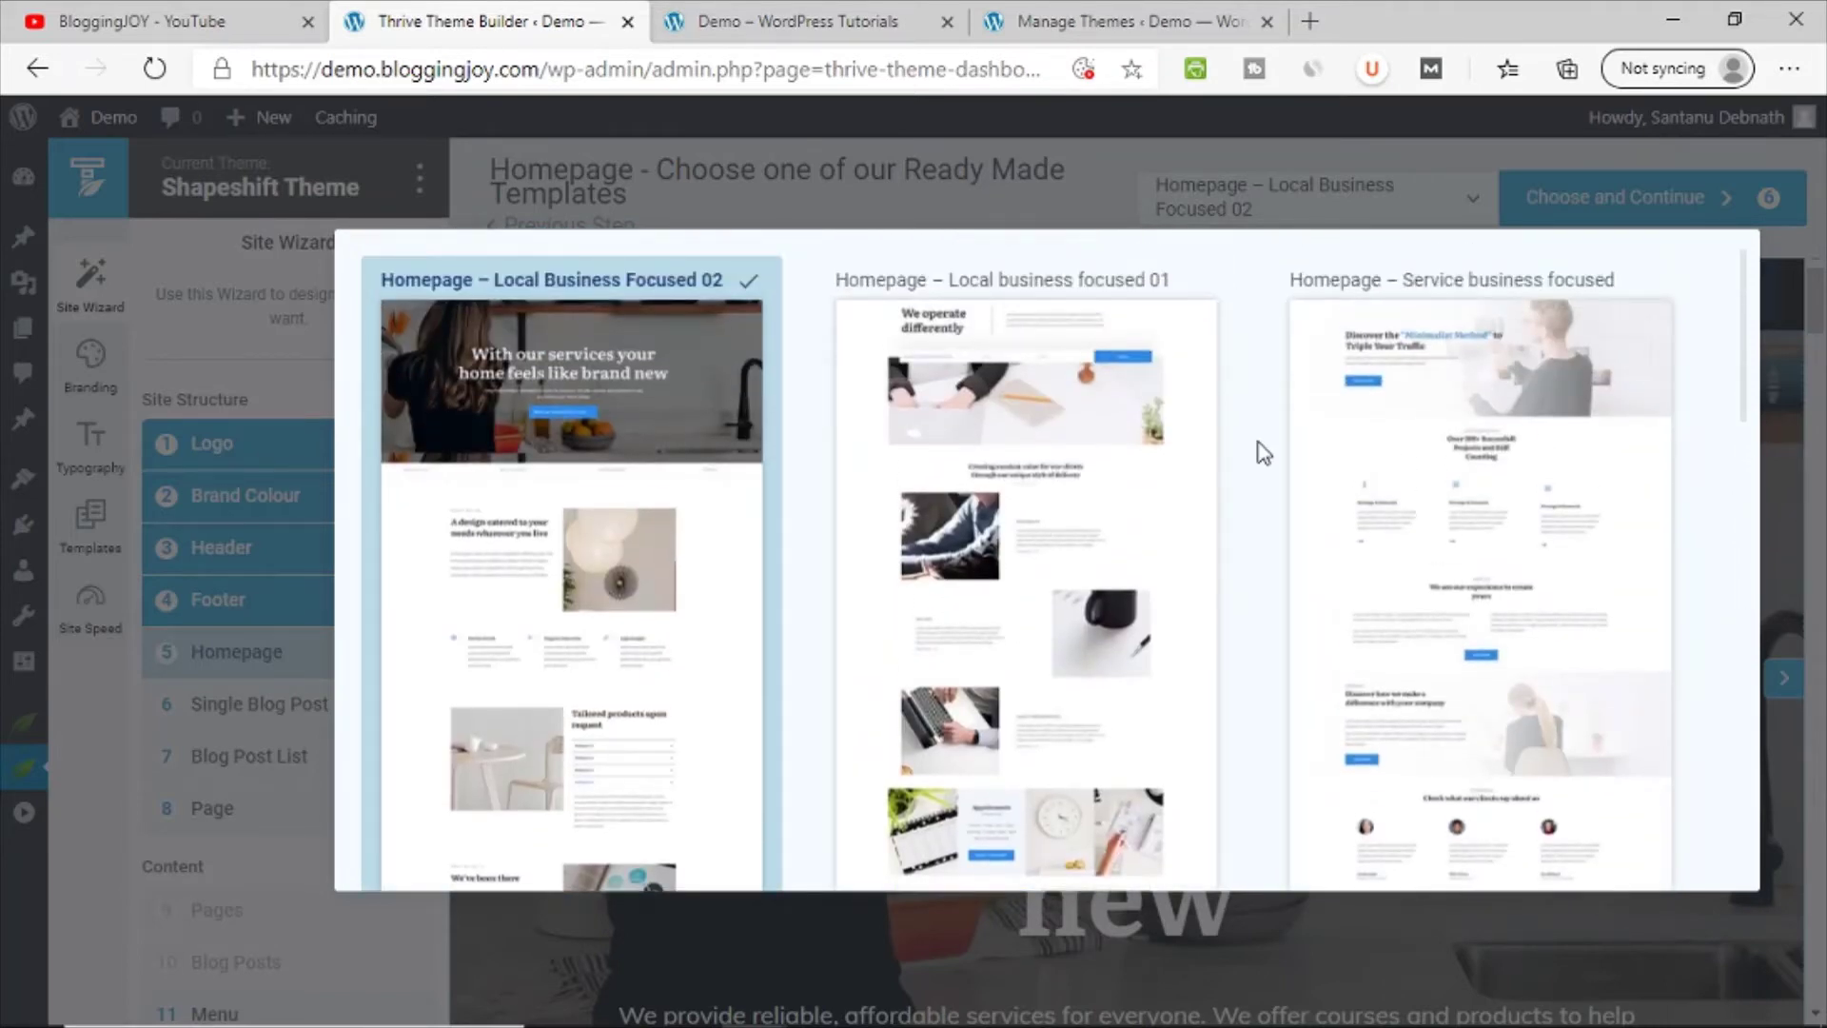
Step: Set the homepage template to Homepage – Personal Branding, preview it and continue to the single blog post stage
{"action": "scroll", "coordinate": [1266, 460], "scroll_direction": "down", "scroll_amount": 5}
{"action": "left_click", "coordinate": [1379, 487]}
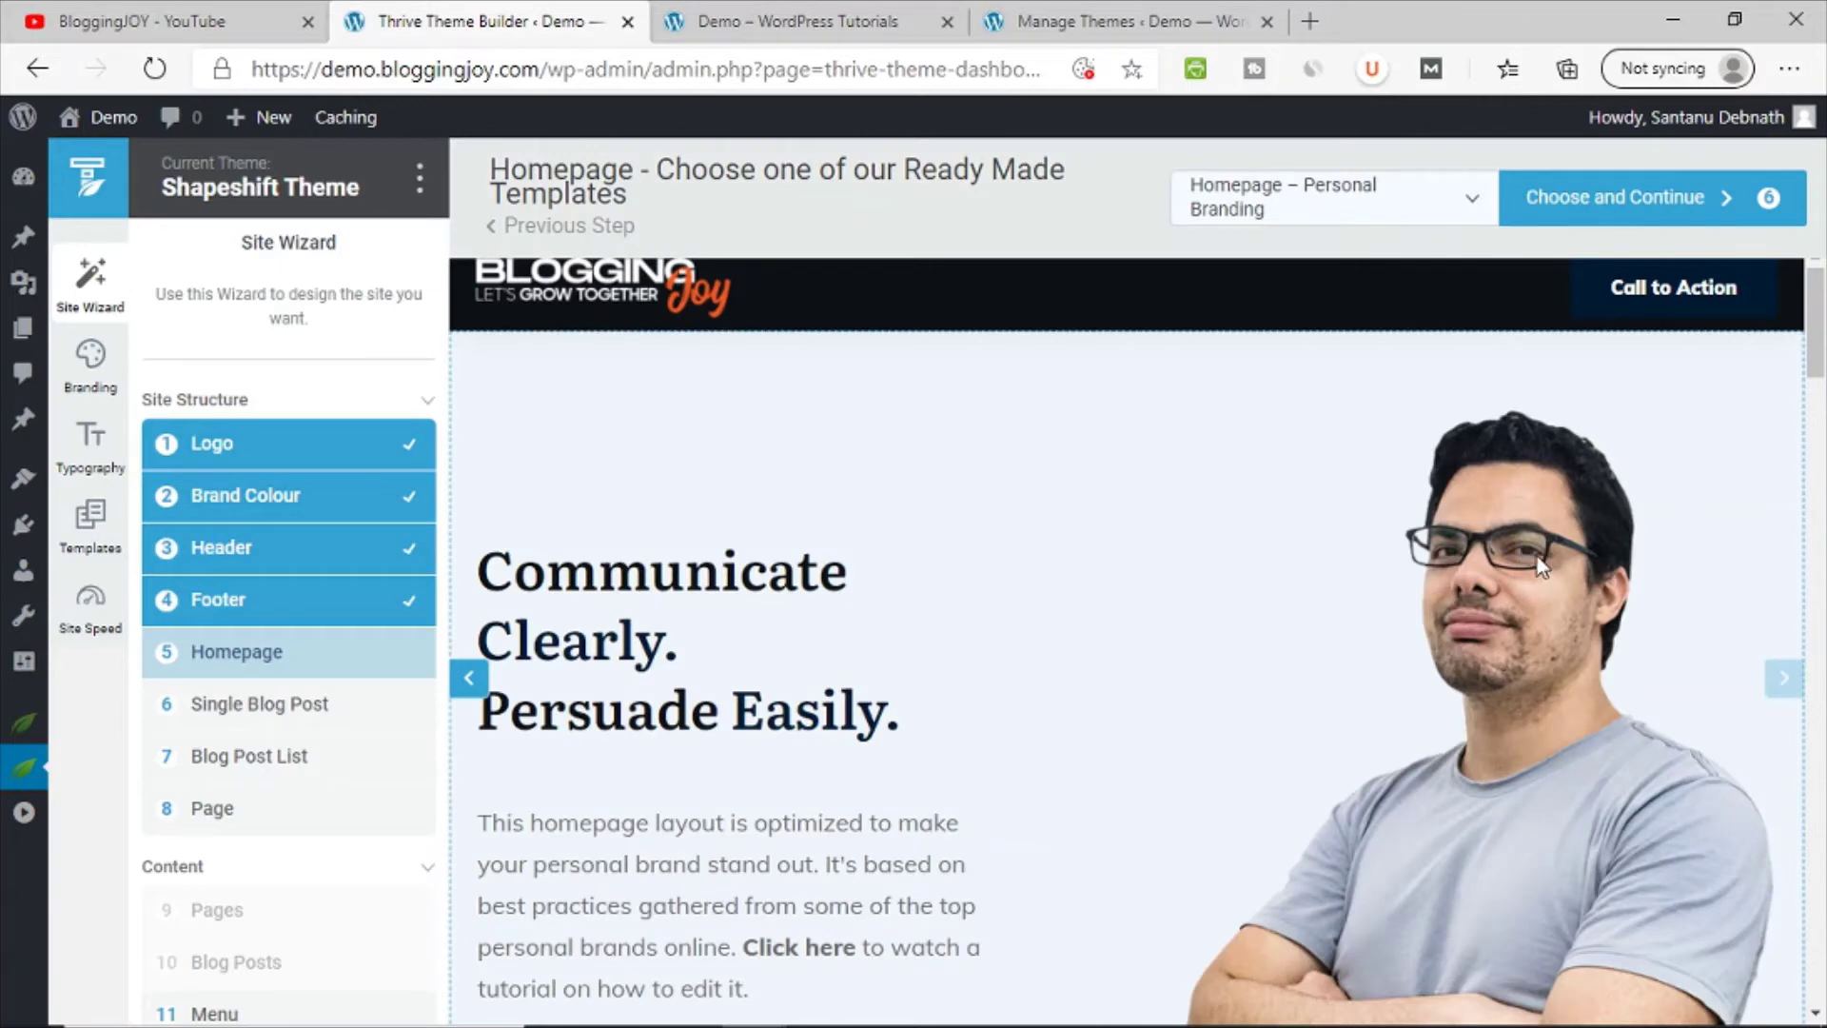
{"action": "scroll", "coordinate": [1523, 514], "scroll_direction": "down", "scroll_amount": 10}
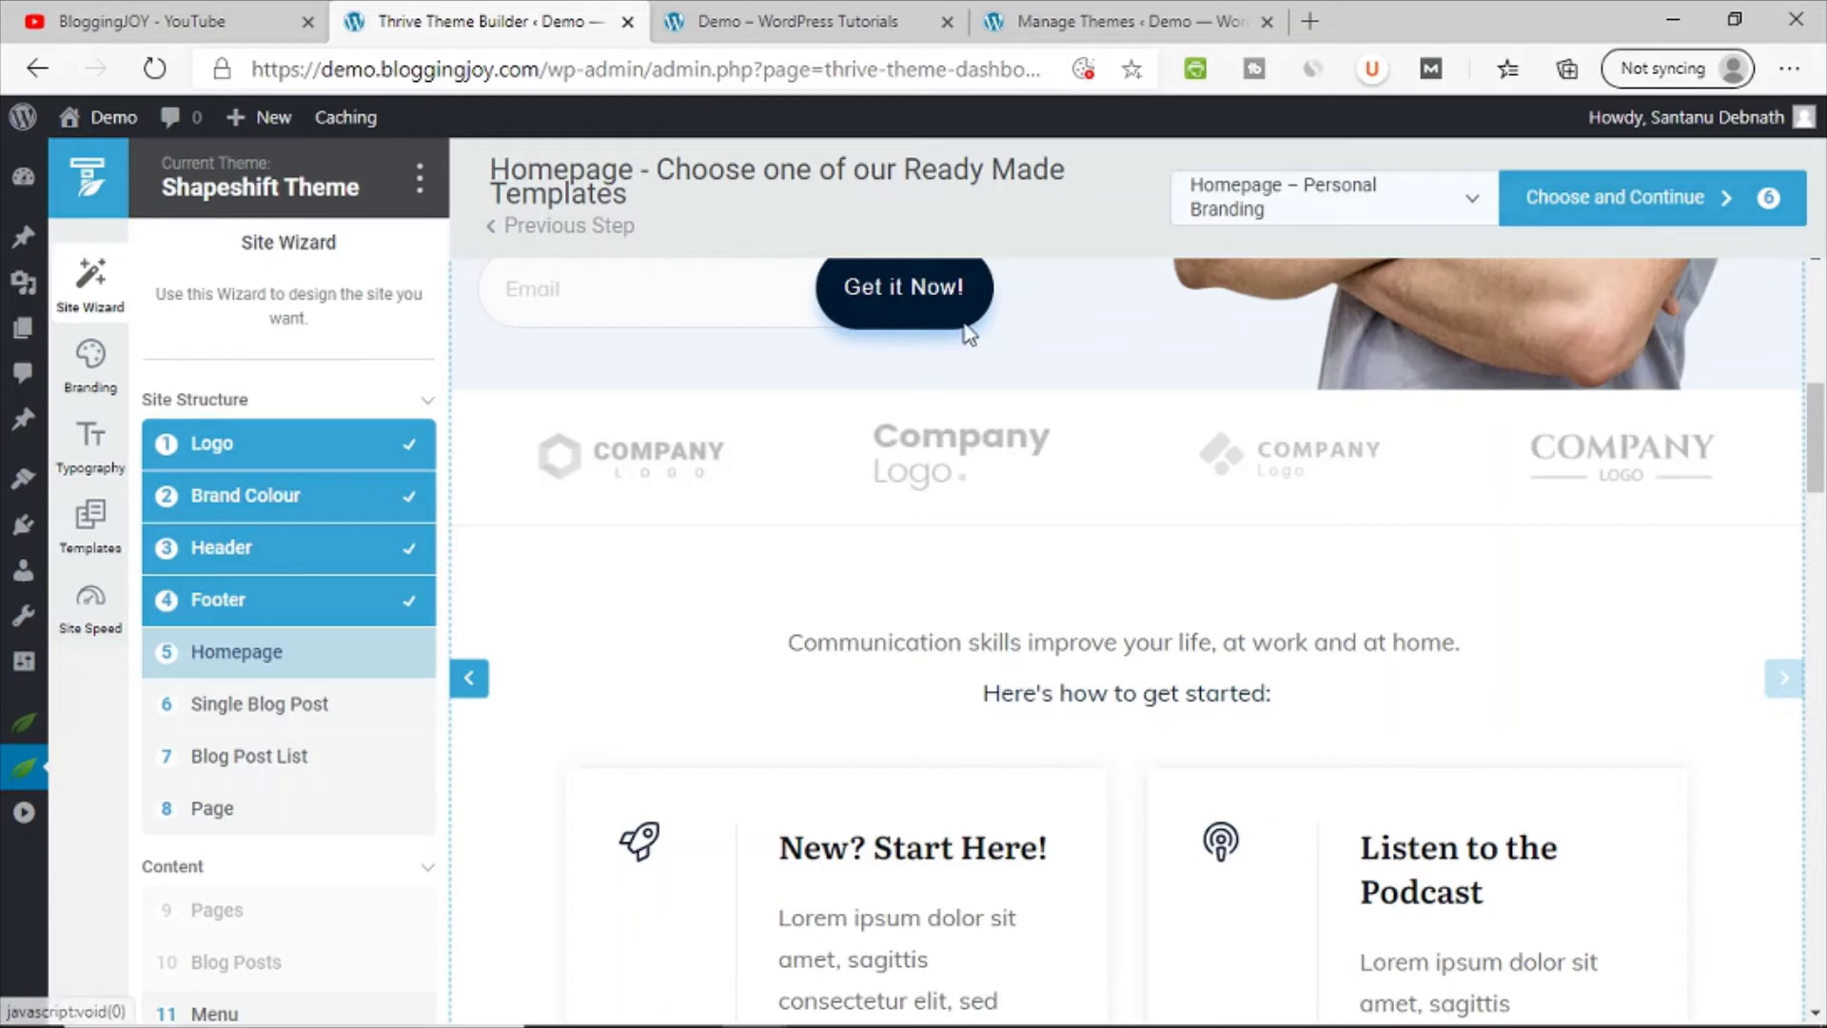
{"action": "left_click", "coordinate": [1637, 200]}
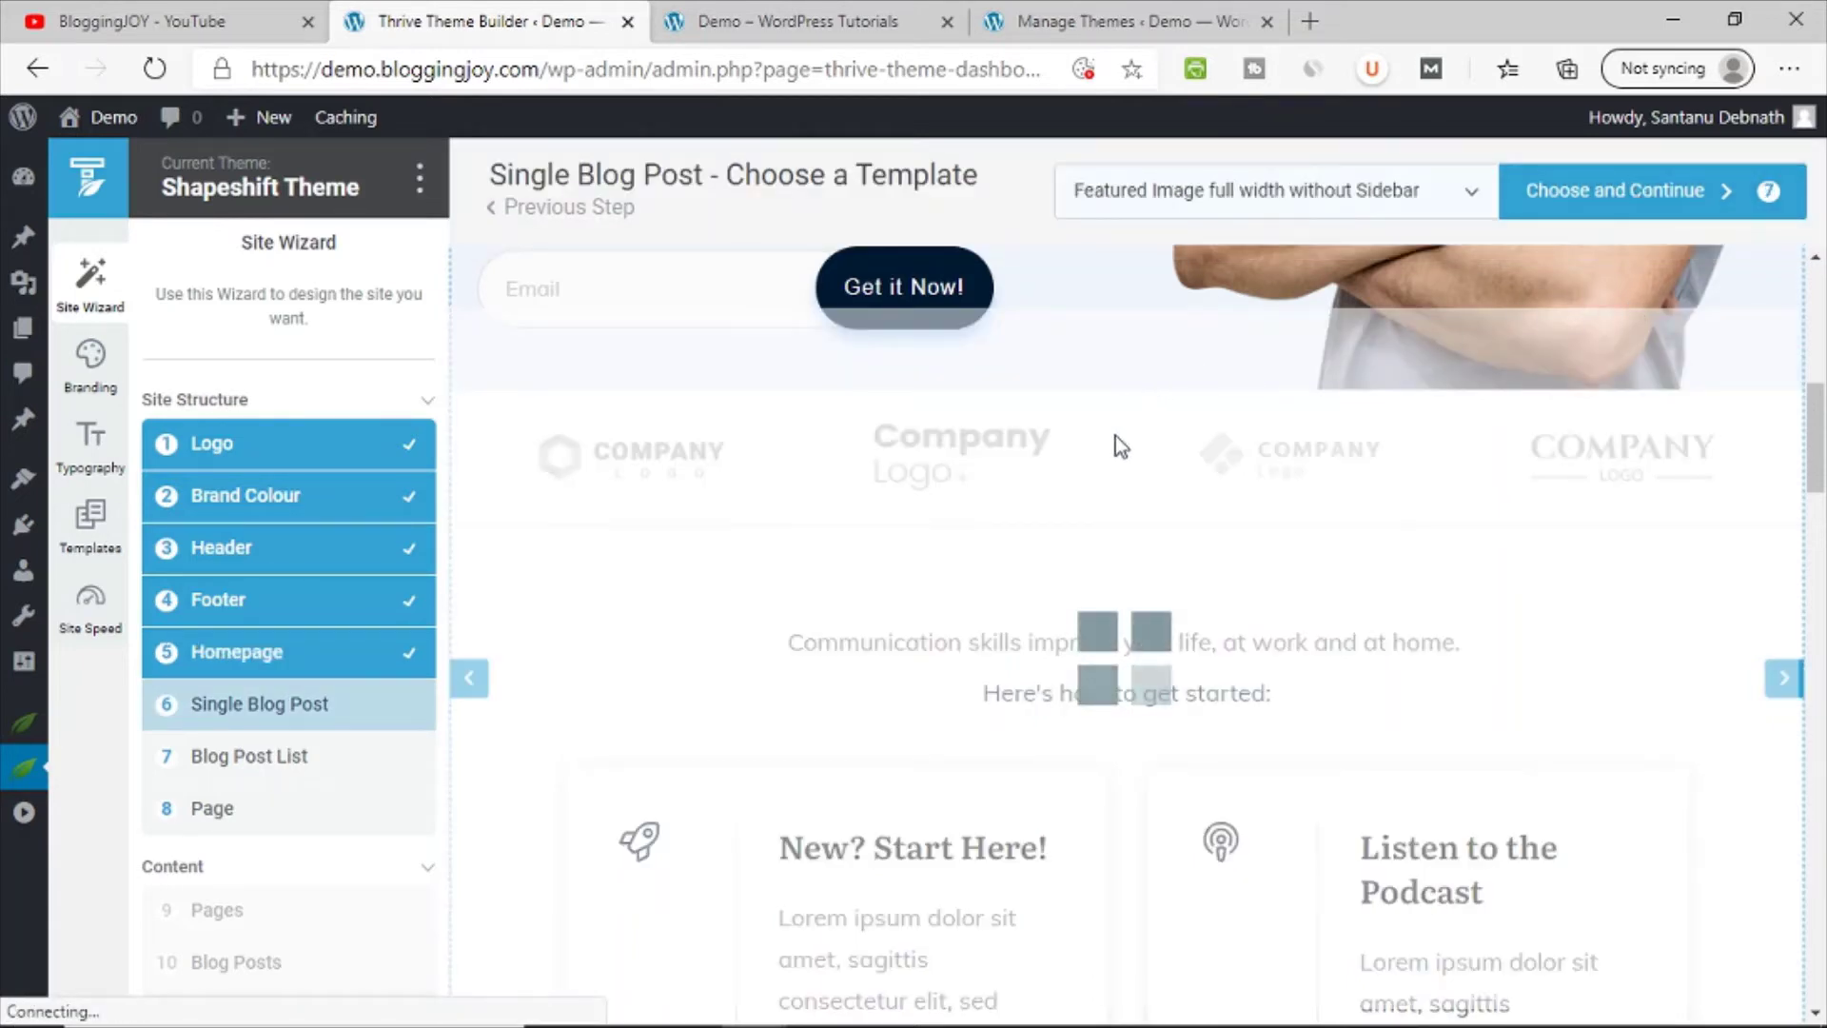
Step: Reload the site's front end, examine the new homepage from header to subscription section, and return to the site wizard
{"action": "left_click", "coordinate": [752, 21]}
{"action": "left_click", "coordinate": [154, 68]}
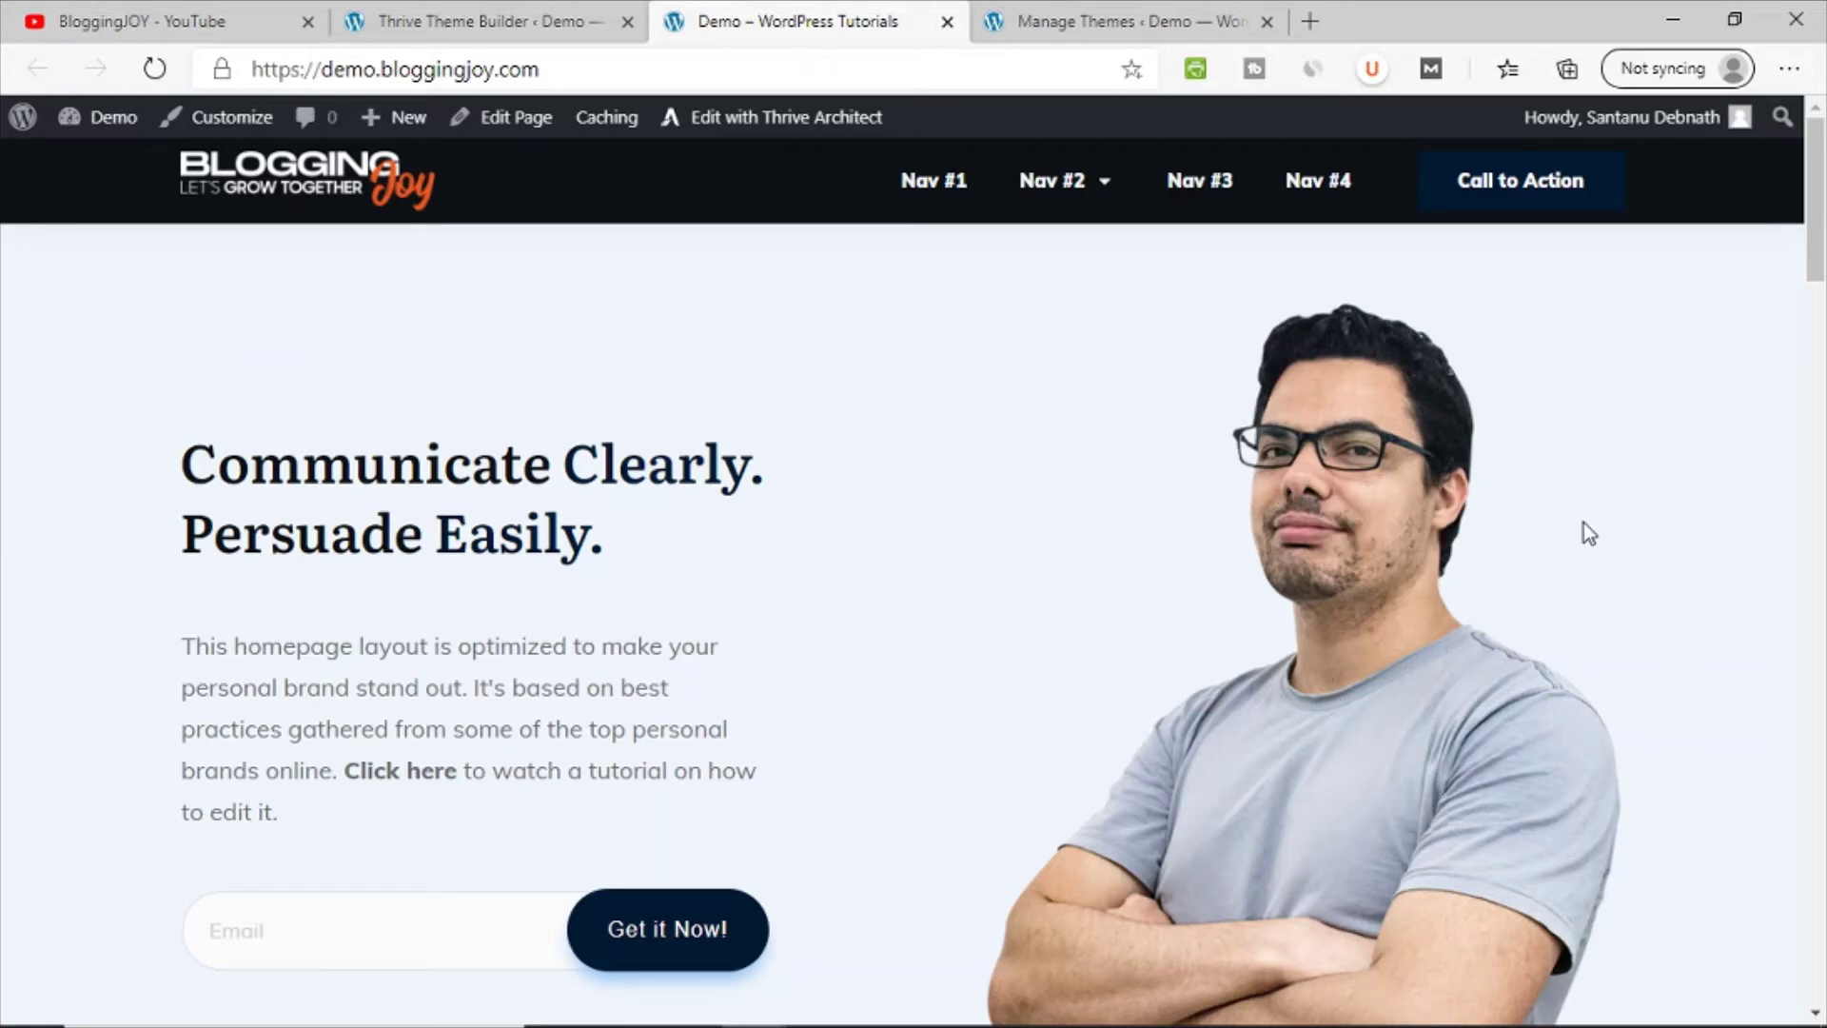
{"action": "scroll", "coordinate": [709, 340], "scroll_direction": "down", "scroll_amount": 20}
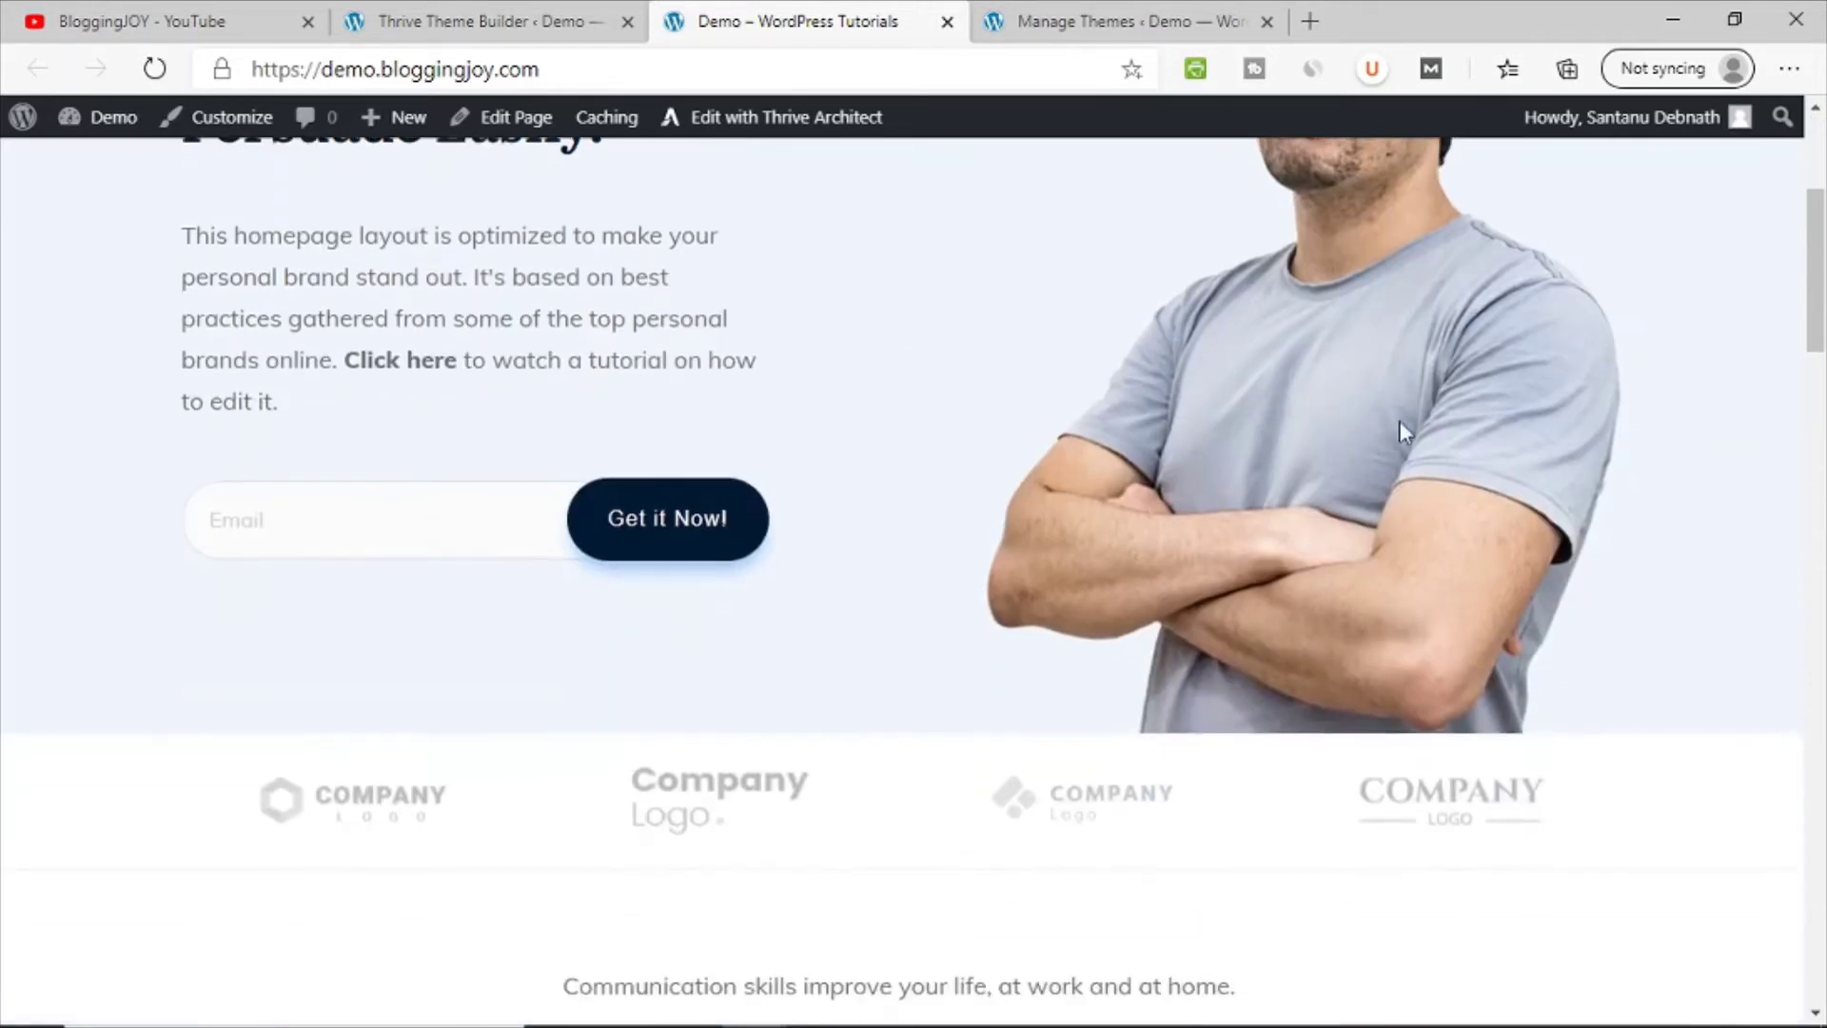
{"action": "scroll", "coordinate": [1631, 486], "scroll_direction": "down", "scroll_amount": 10}
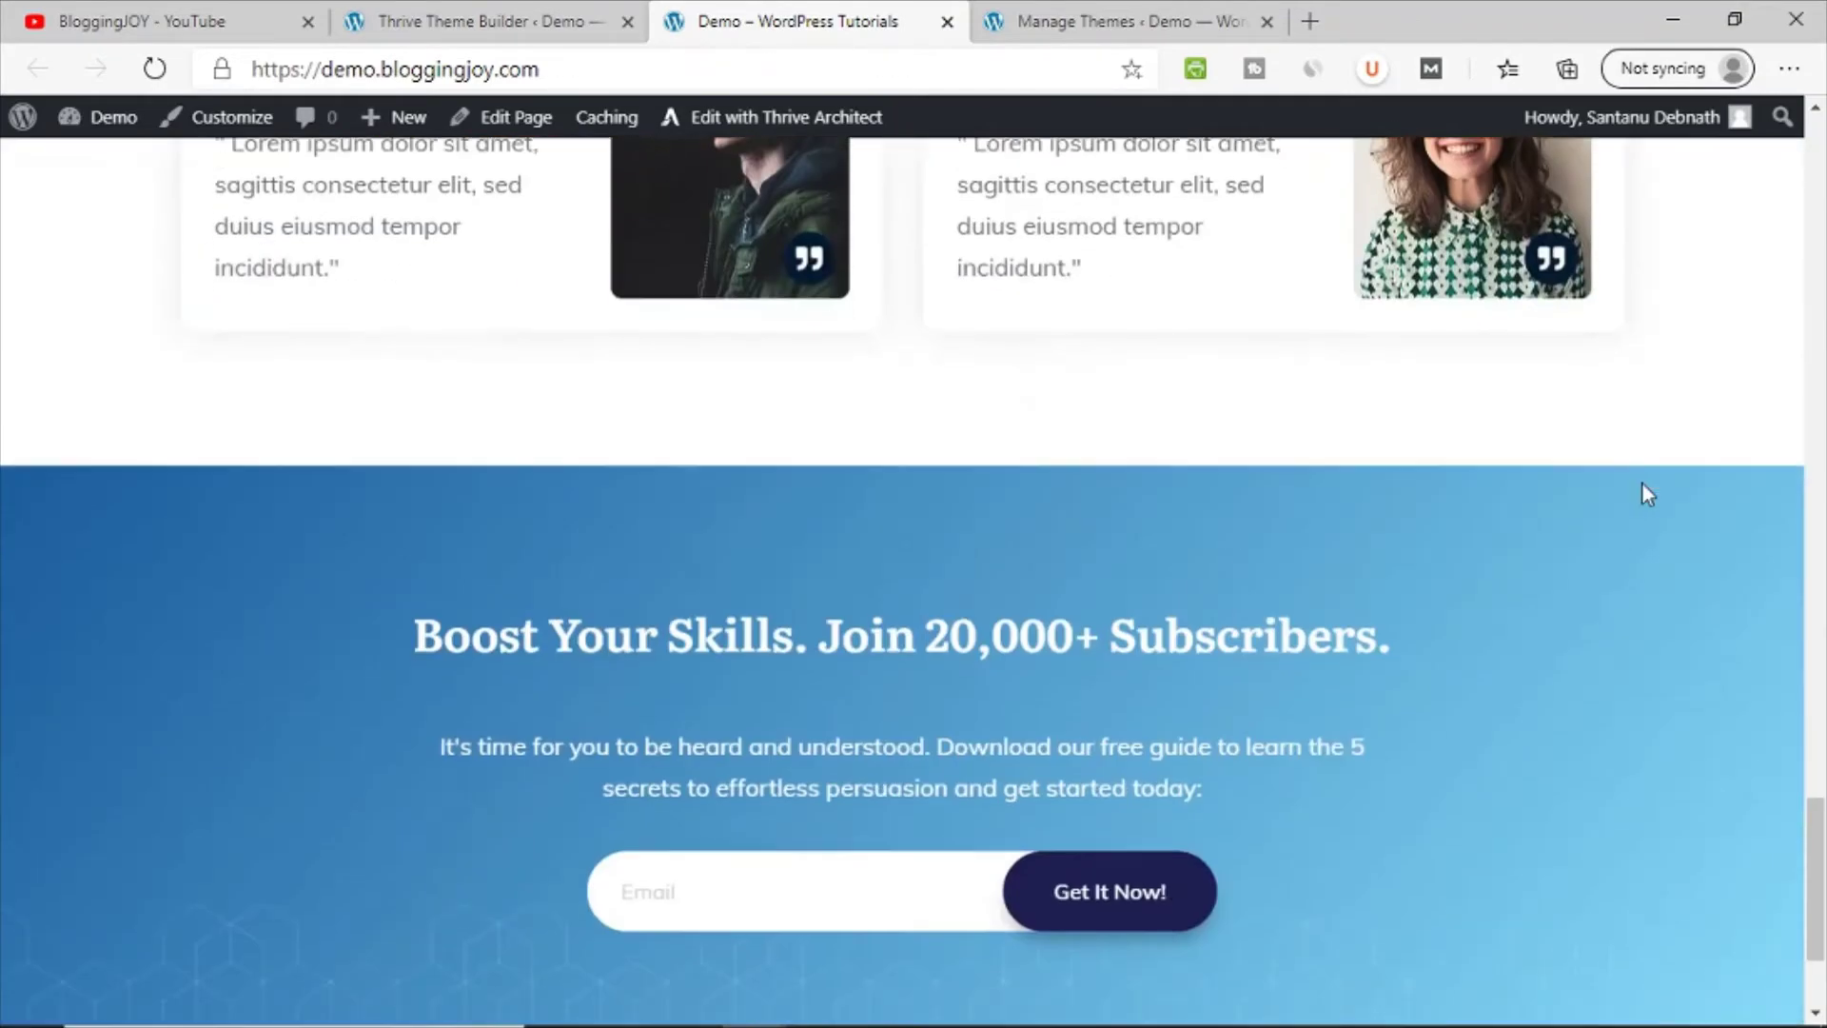
{"action": "scroll", "coordinate": [1640, 686], "scroll_direction": "up", "scroll_amount": 9}
{"action": "scroll", "coordinate": [1585, 652], "scroll_direction": "up", "scroll_amount": 20}
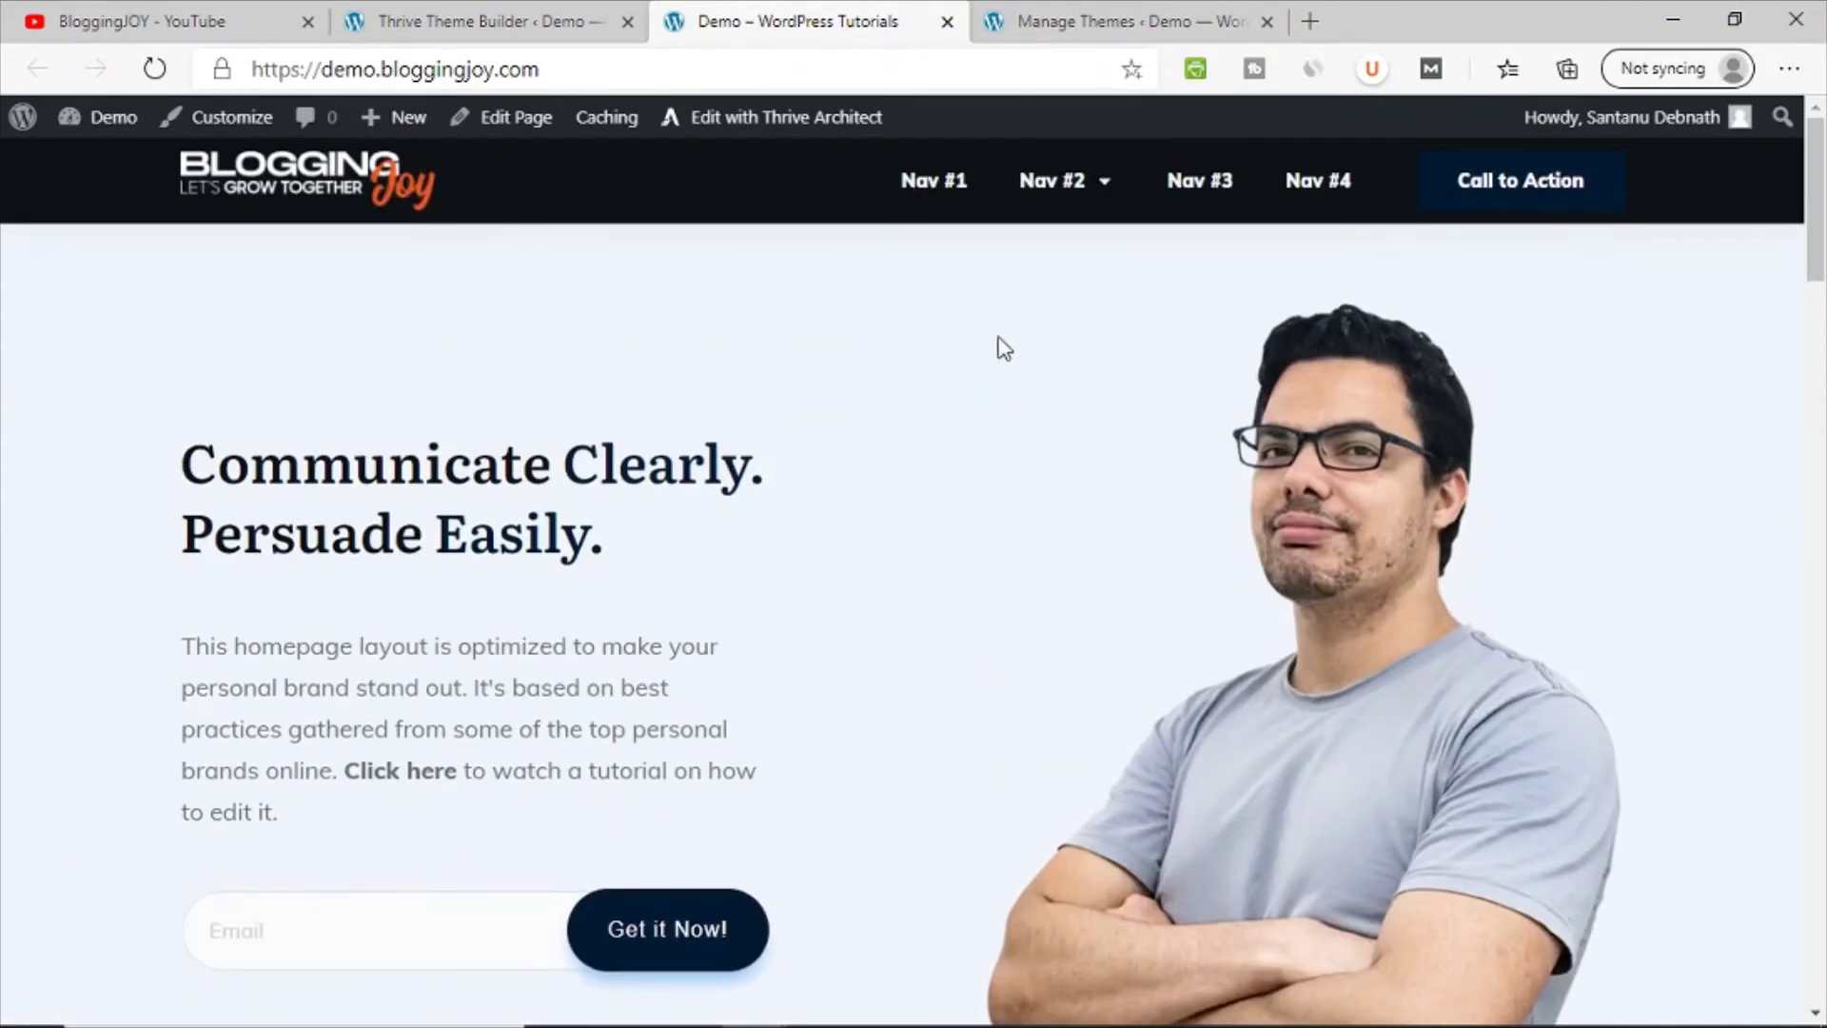
{"action": "left_click", "coordinate": [455, 17]}
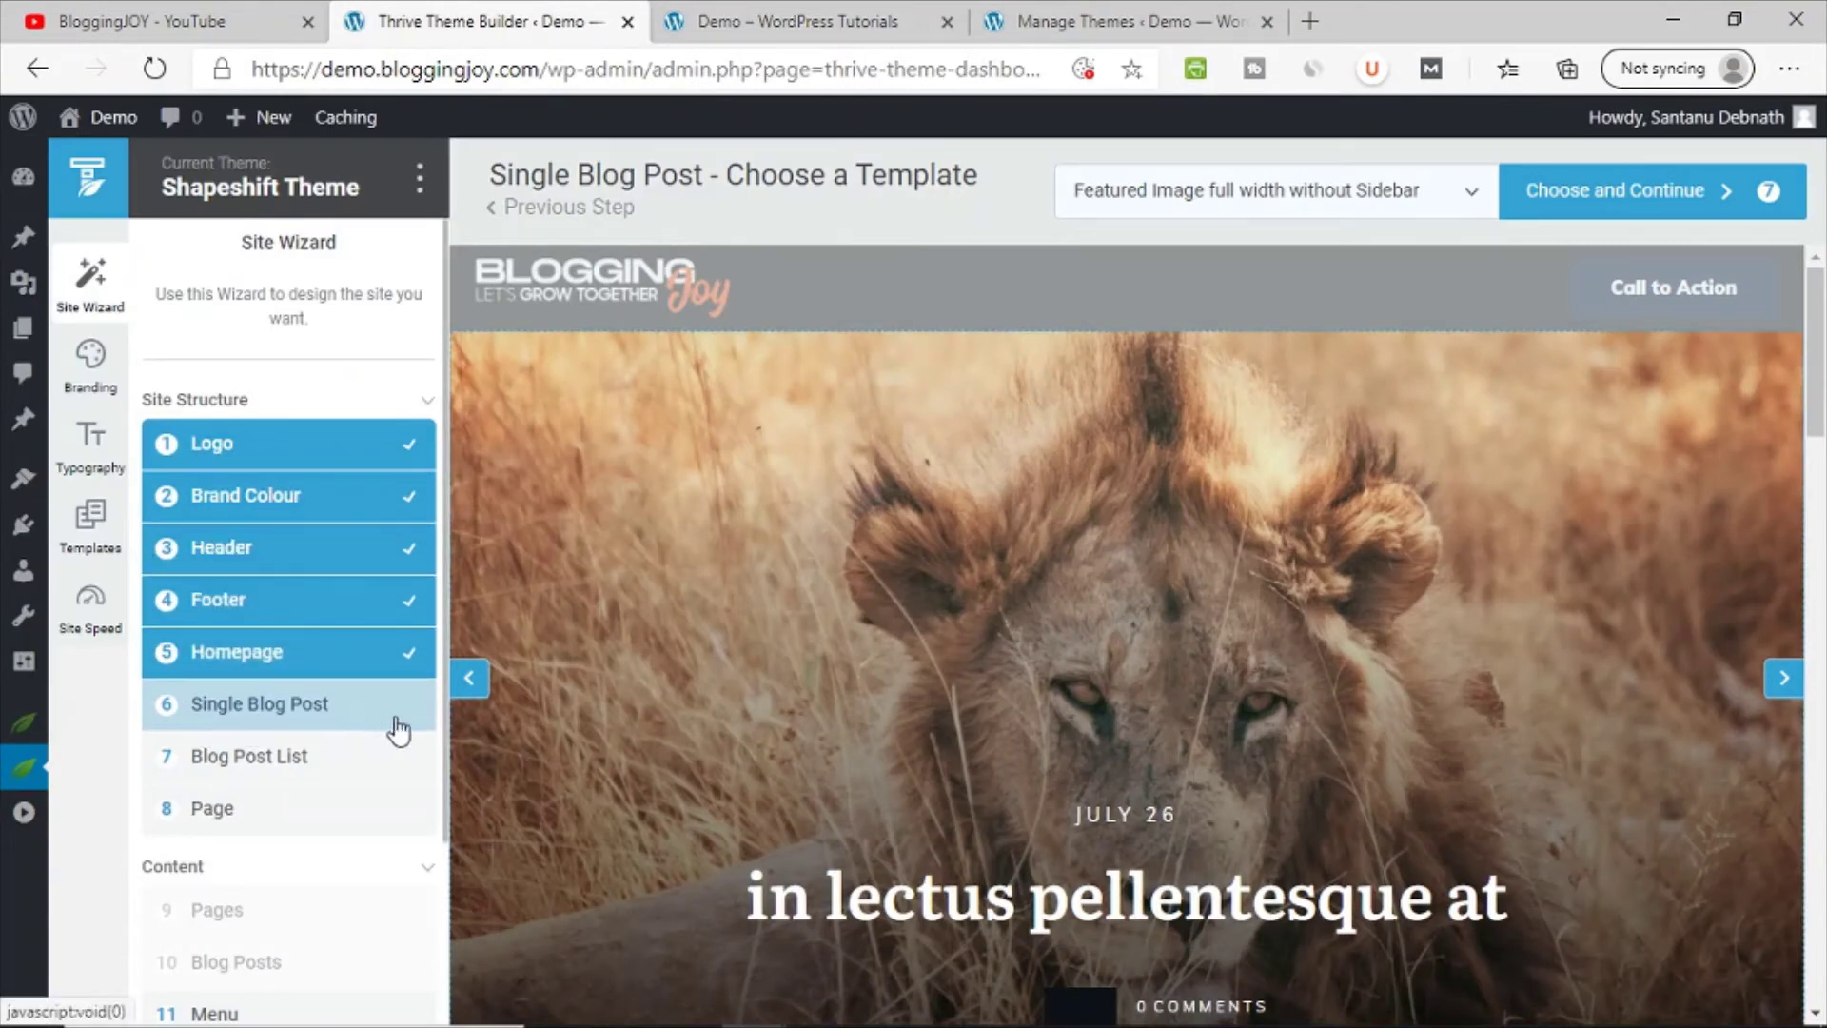
Step: Examine the single blog post templates, comparing layouts with and without a sidebar as well as the audio and video variants
{"action": "left_click", "coordinate": [1293, 197]}
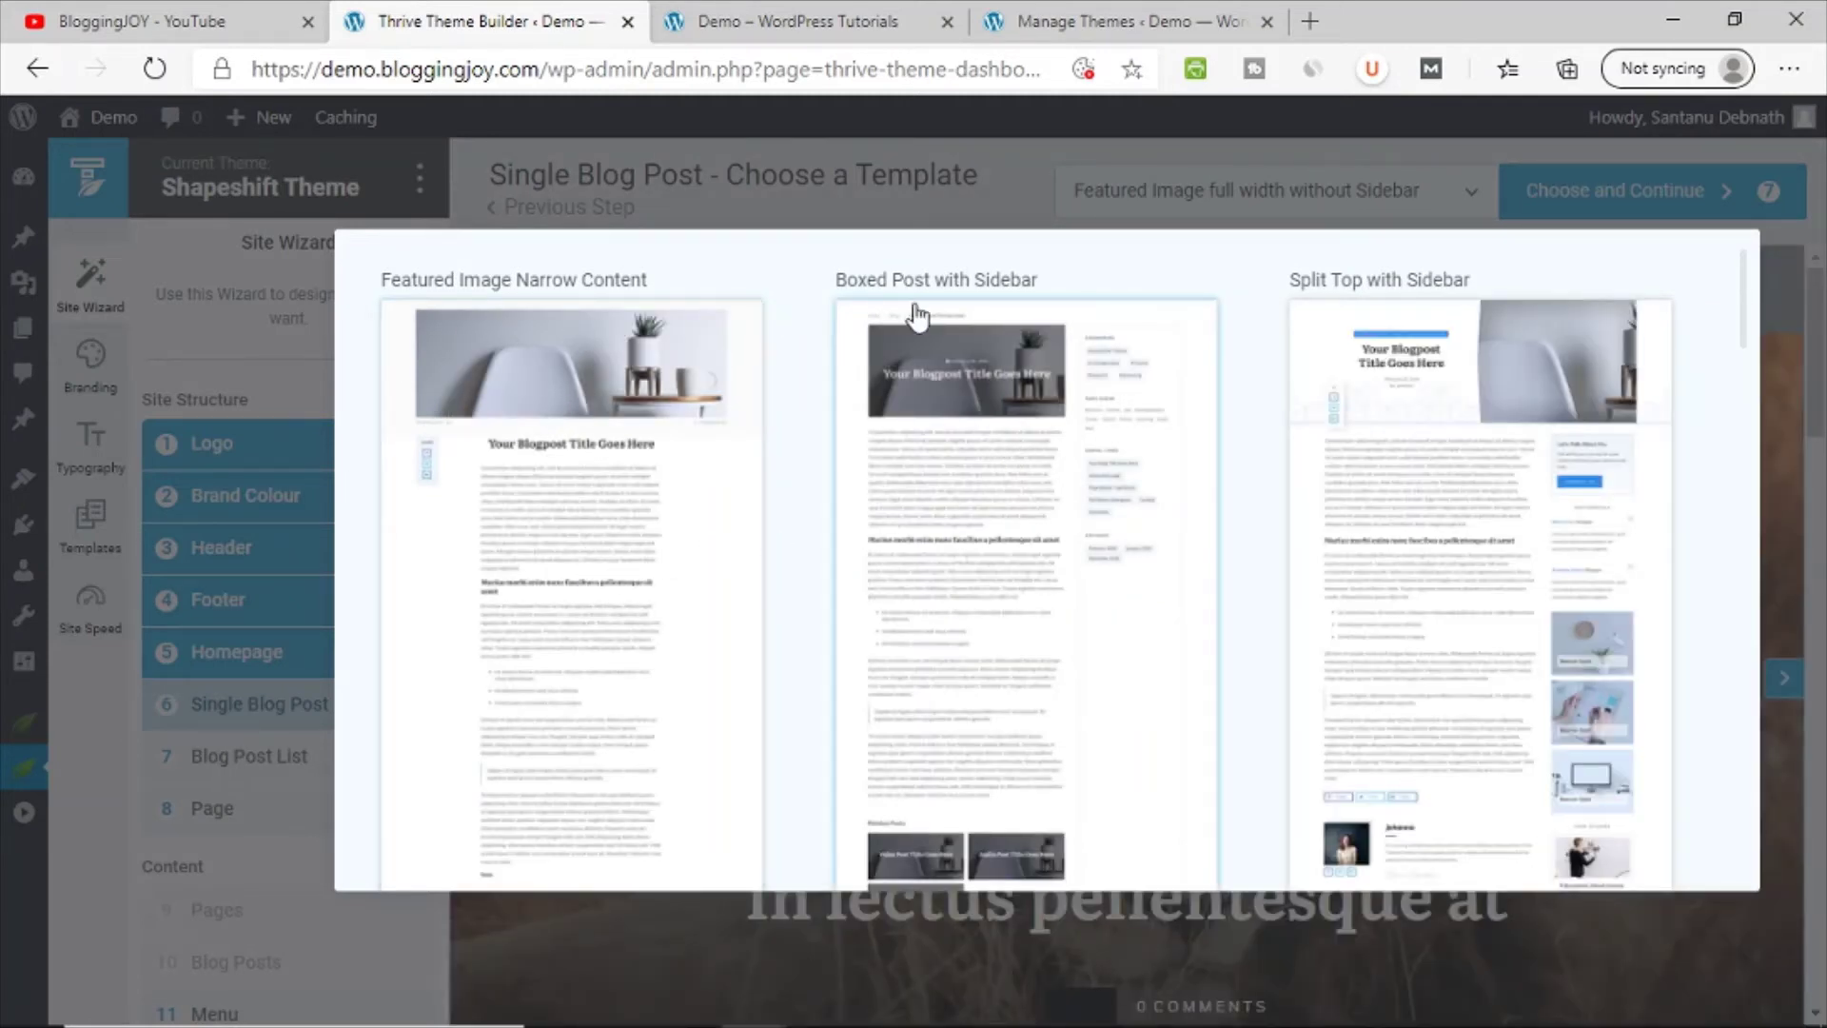
{"action": "scroll", "coordinate": [1313, 518], "scroll_direction": "down", "scroll_amount": 3}
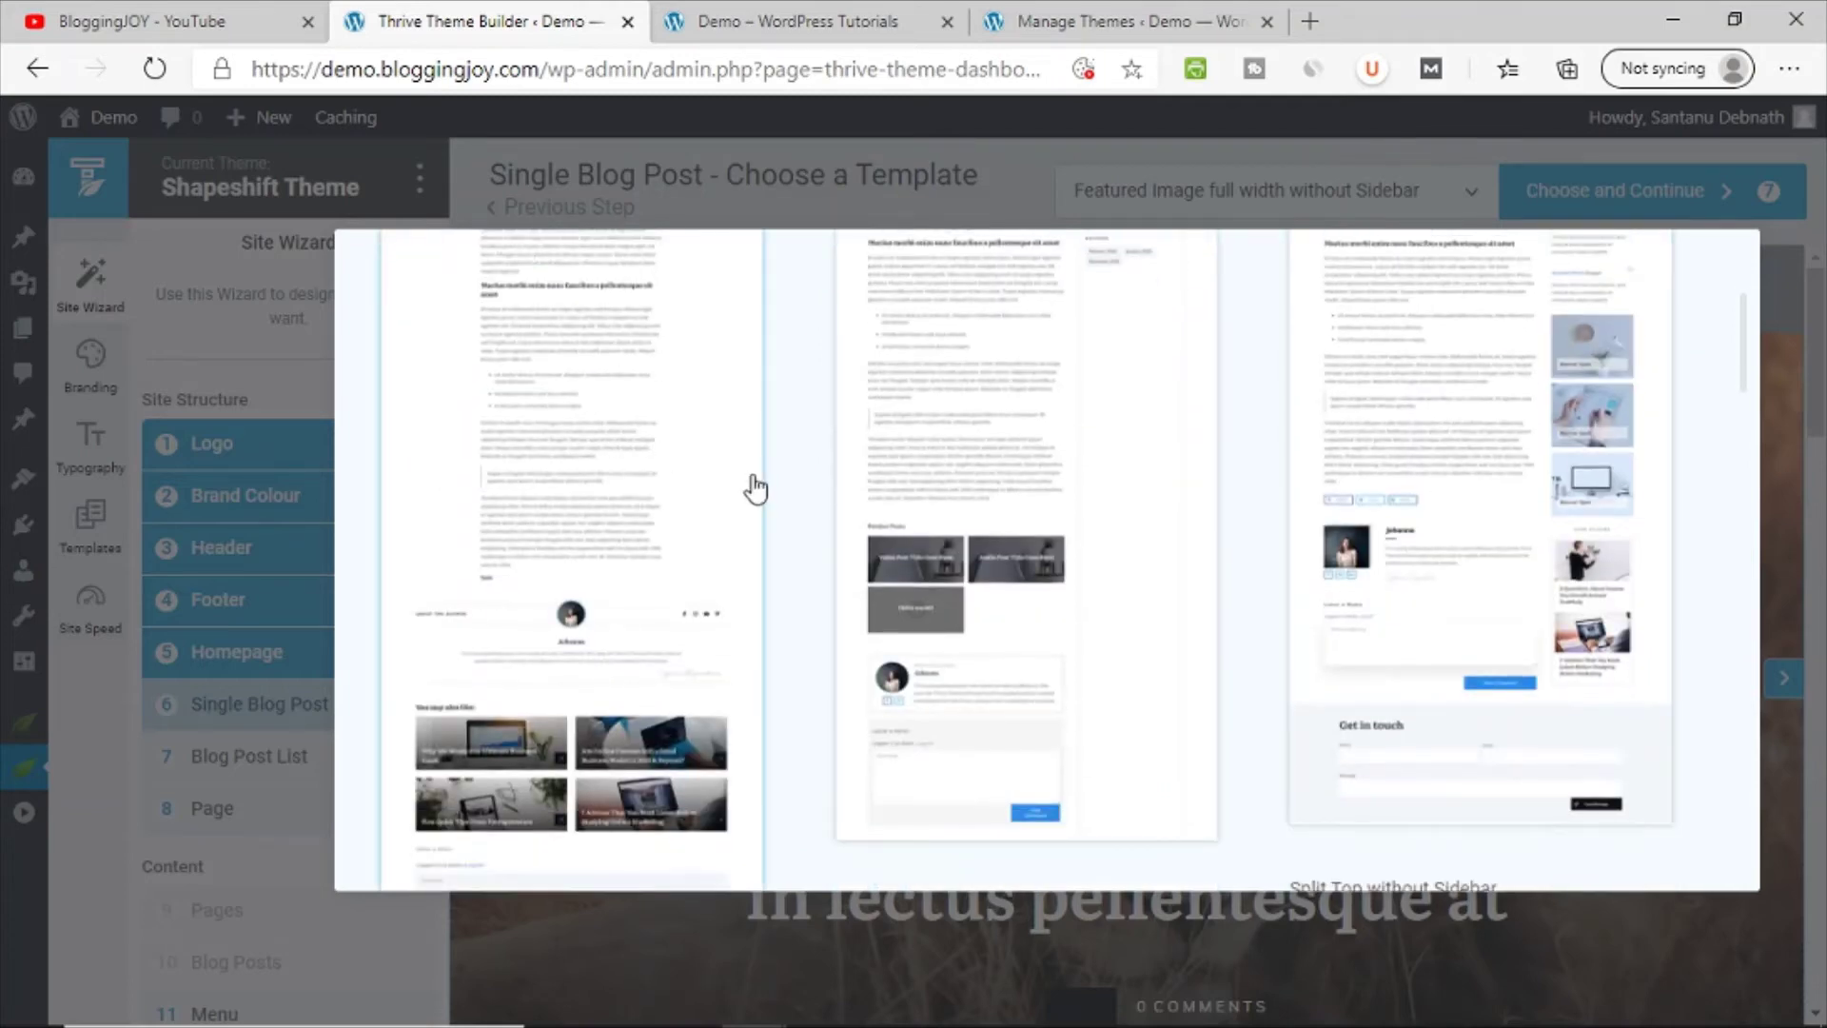
{"action": "scroll", "coordinate": [750, 489], "scroll_direction": "up", "scroll_amount": 3}
{"action": "scroll", "coordinate": [576, 568], "scroll_direction": "down", "scroll_amount": 3}
{"action": "scroll", "coordinate": [596, 555], "scroll_direction": "up", "scroll_amount": 2}
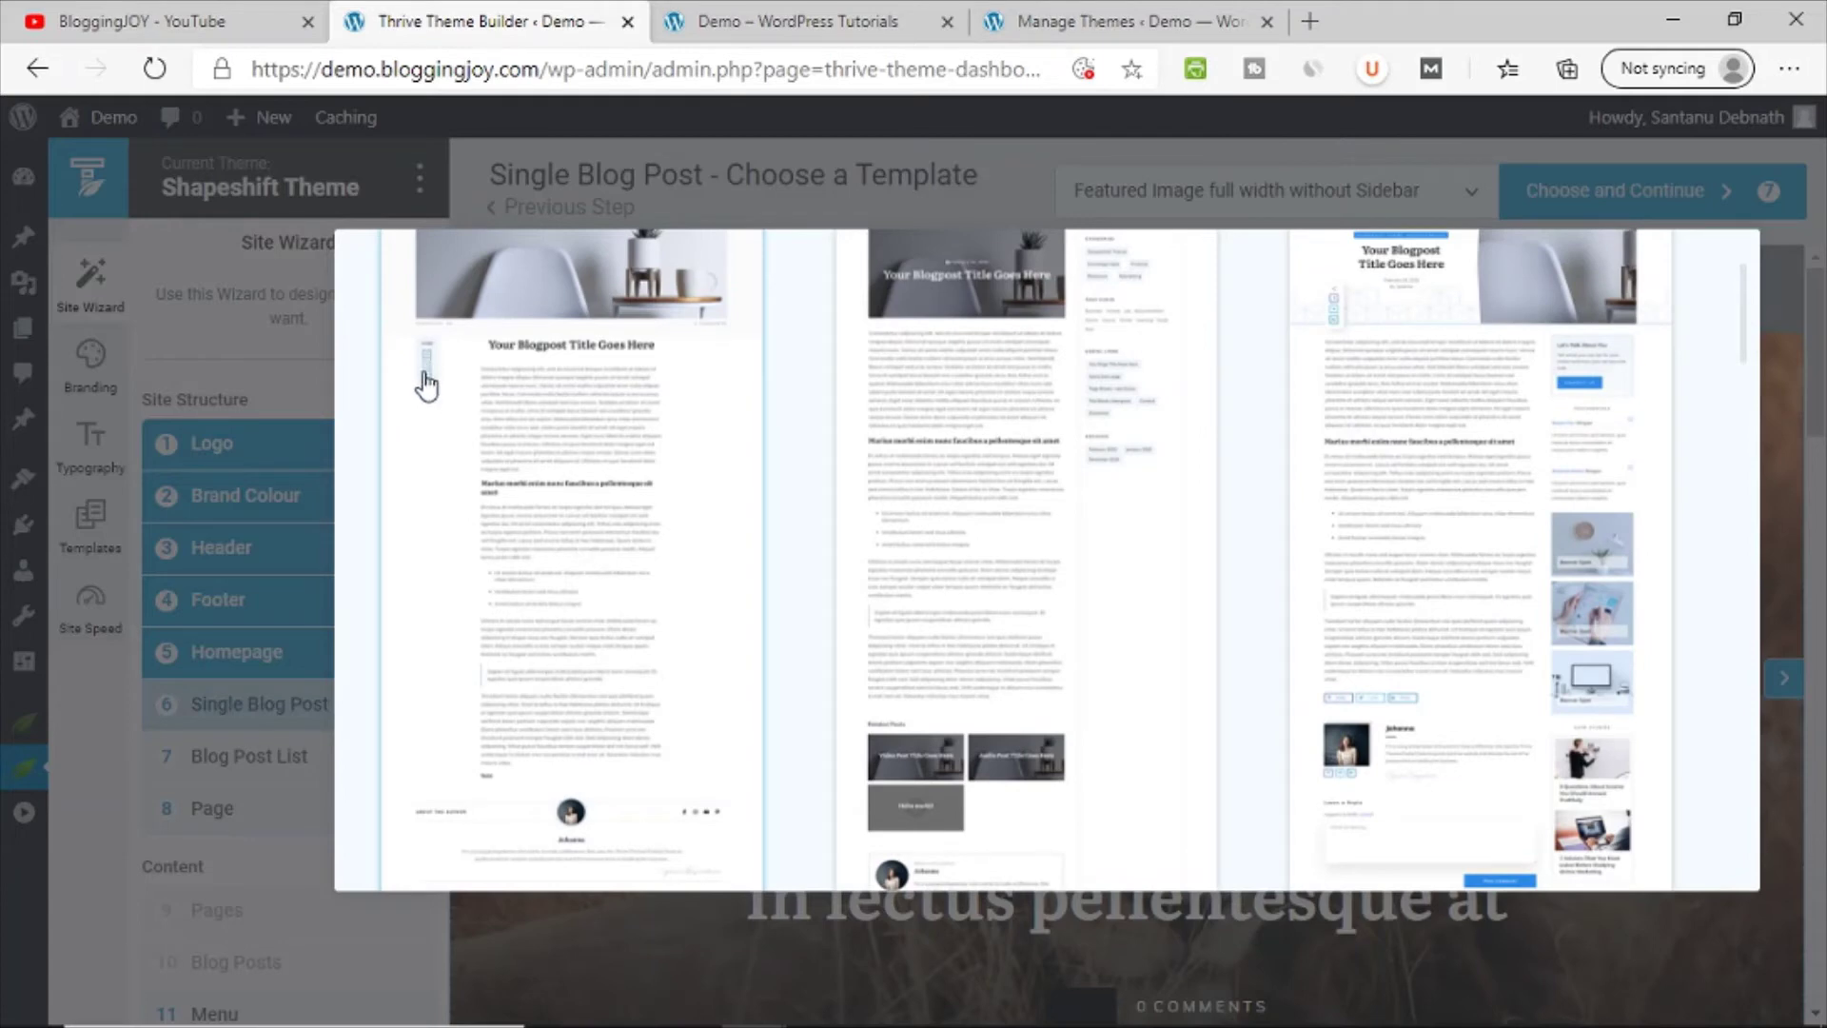
{"action": "scroll", "coordinate": [1232, 494], "scroll_direction": "down", "scroll_amount": 5}
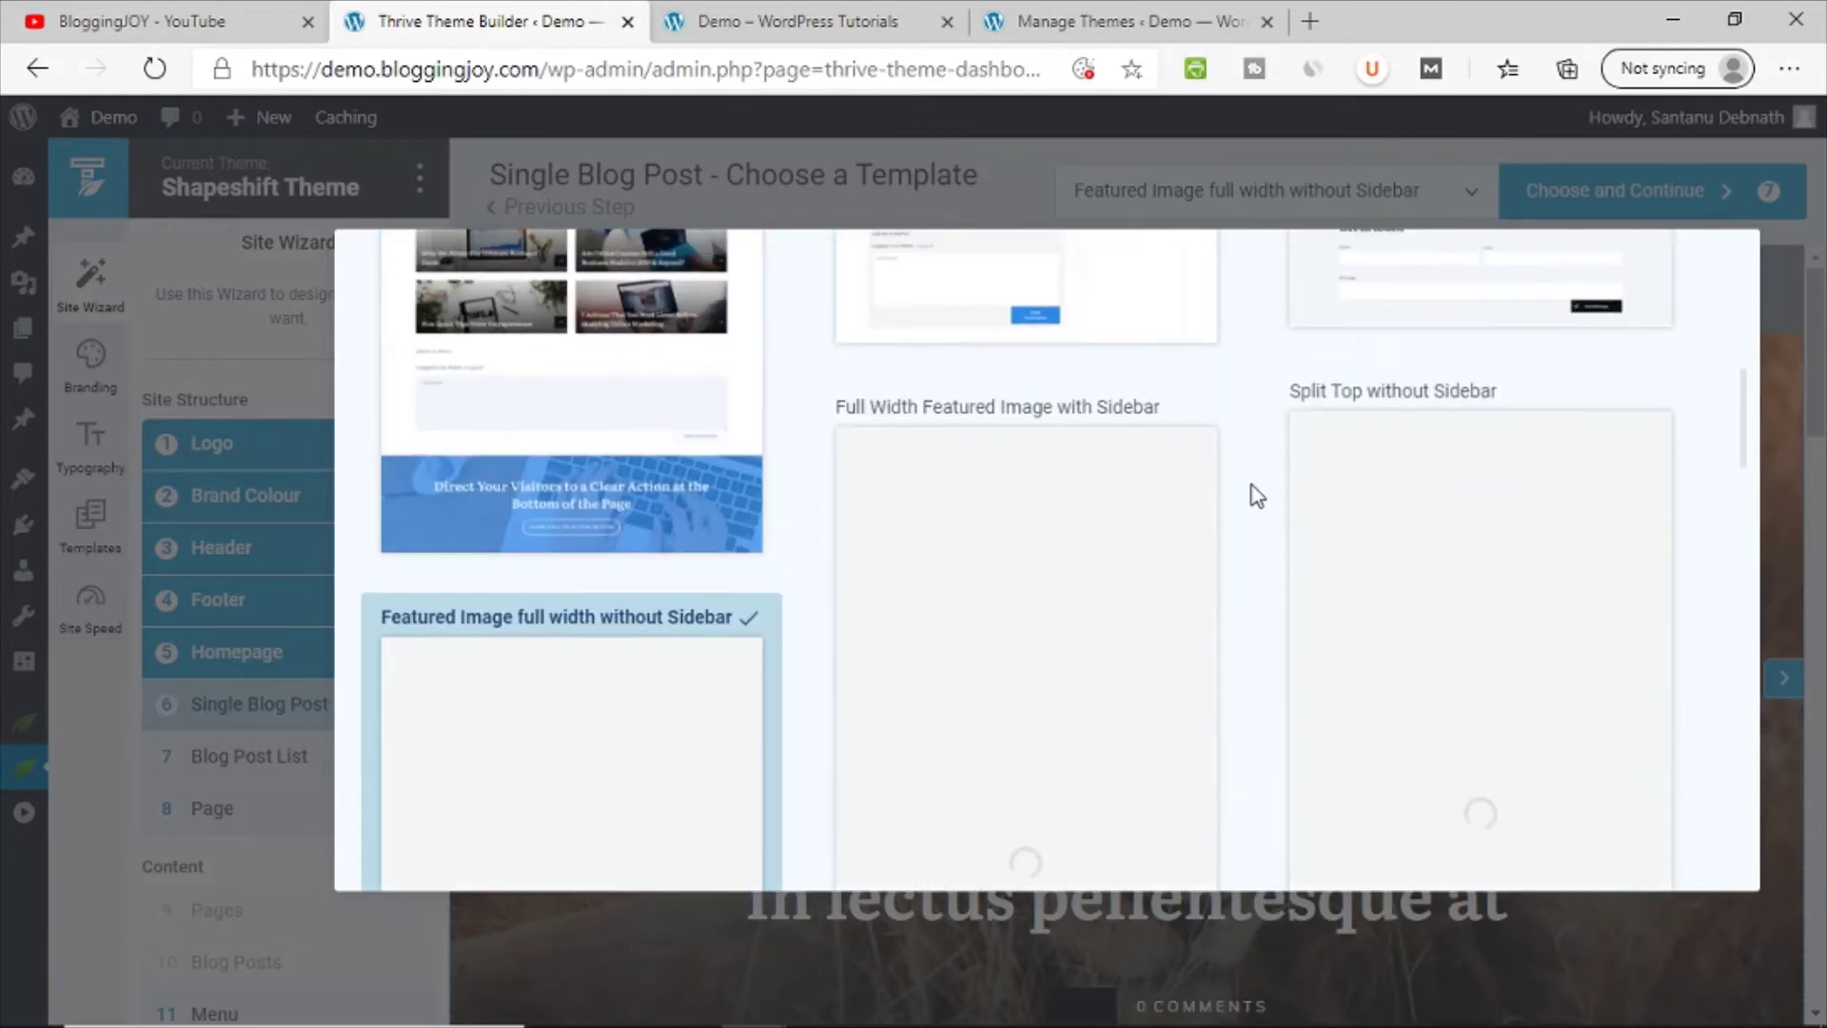
{"action": "scroll", "coordinate": [1253, 494], "scroll_direction": "down", "scroll_amount": 2}
{"action": "scroll", "coordinate": [1203, 482], "scroll_direction": "up", "scroll_amount": 1}
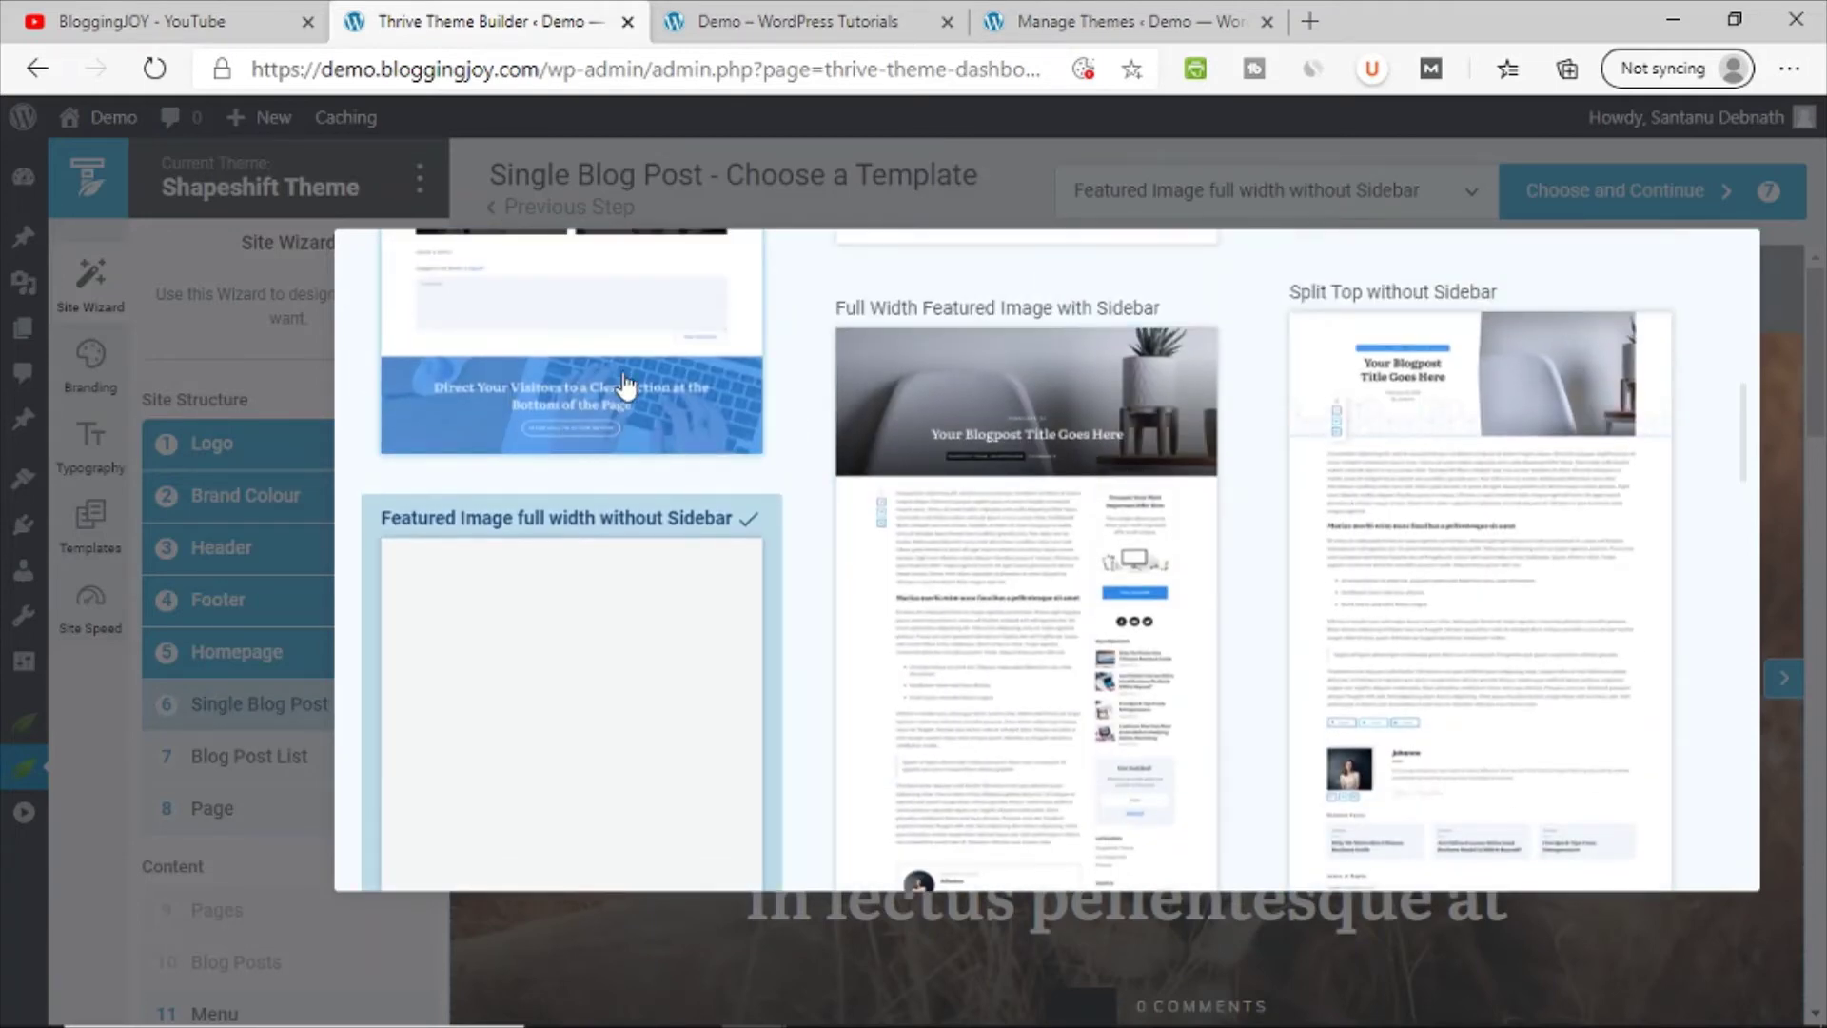
{"action": "scroll", "coordinate": [581, 381], "scroll_direction": "up", "scroll_amount": 2}
{"action": "scroll", "coordinate": [527, 614], "scroll_direction": "down", "scroll_amount": 2}
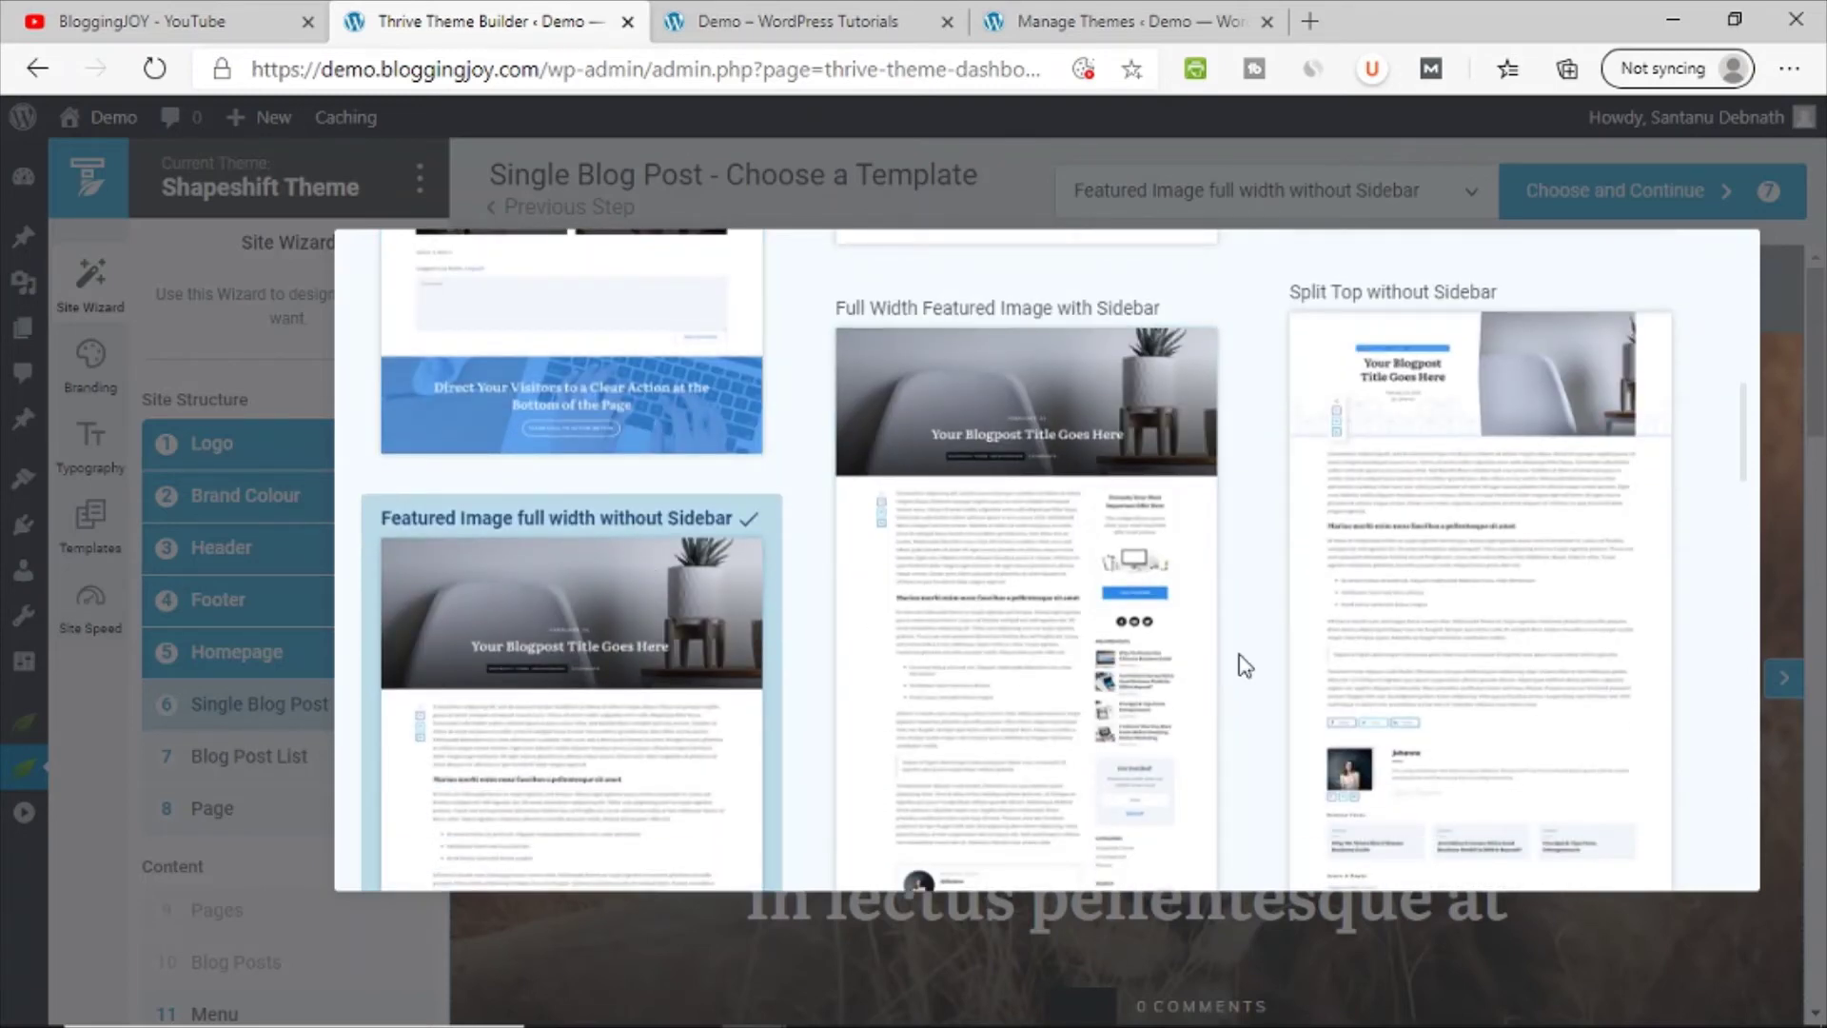
{"action": "scroll", "coordinate": [1256, 670], "scroll_direction": "down", "scroll_amount": 3}
{"action": "scroll", "coordinate": [1272, 677], "scroll_direction": "down", "scroll_amount": 7}
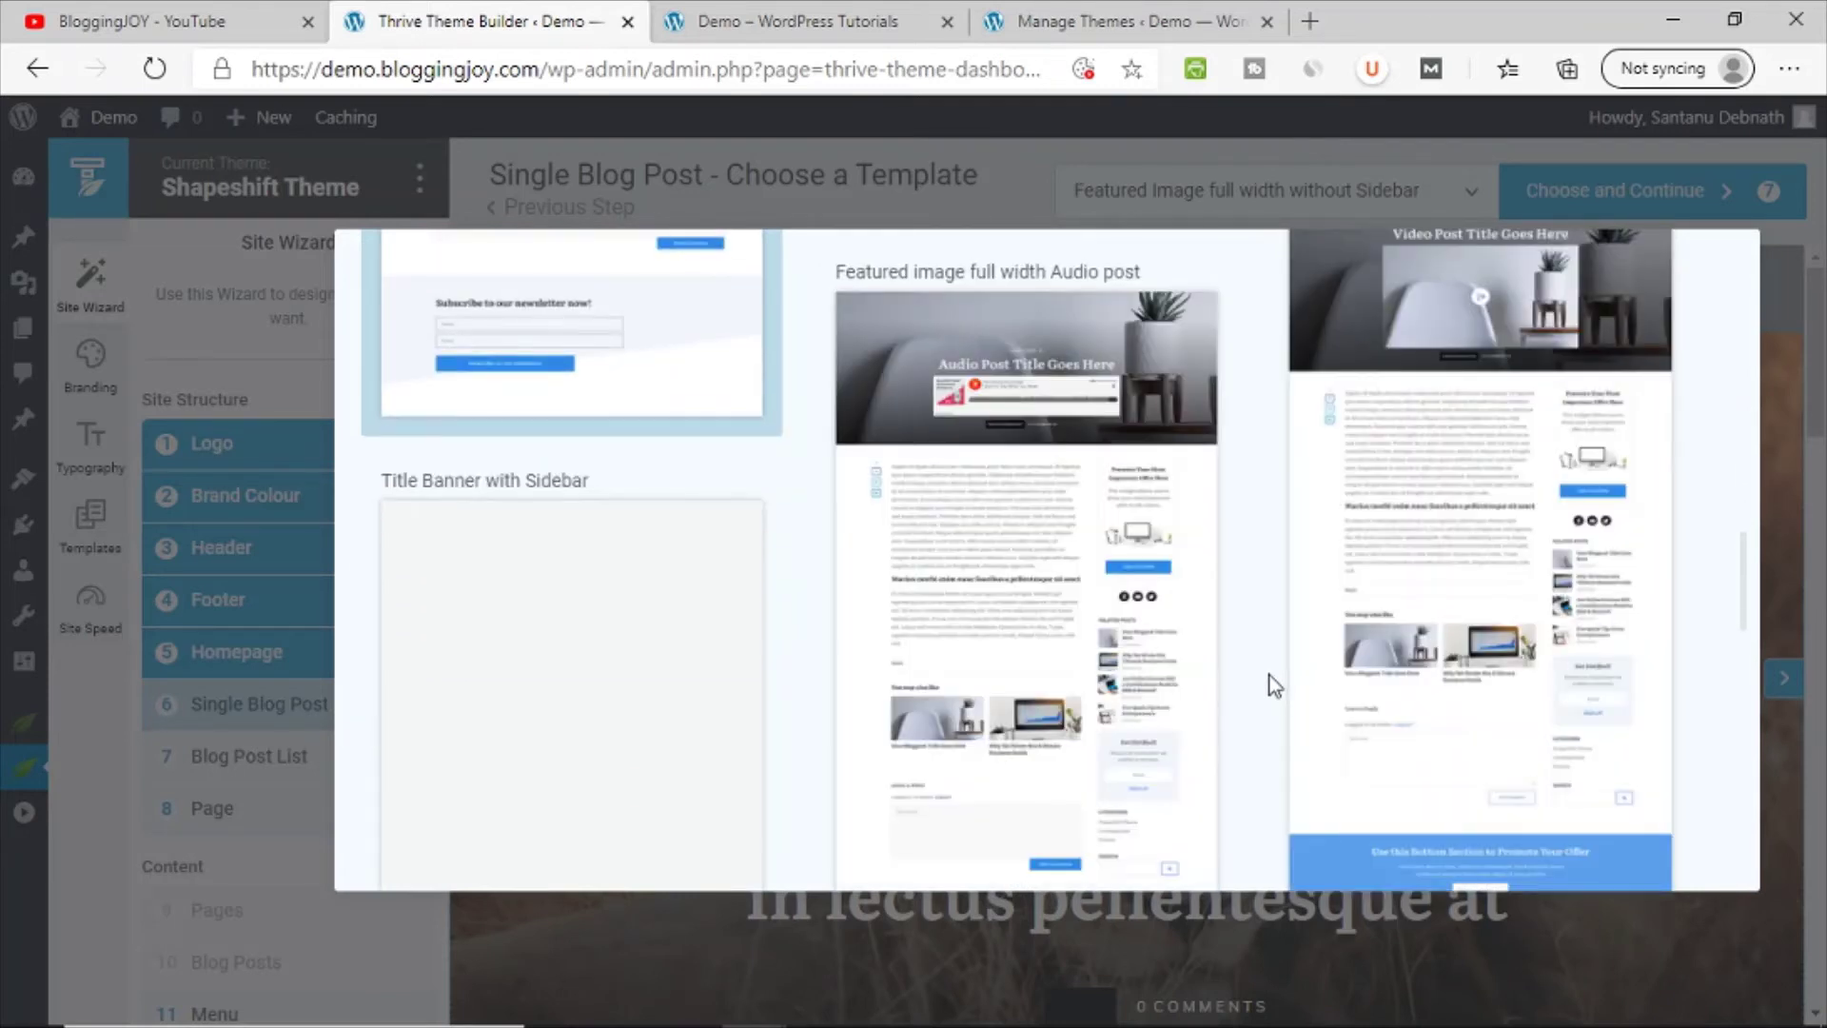
{"action": "scroll", "coordinate": [1275, 685], "scroll_direction": "down", "scroll_amount": 4}
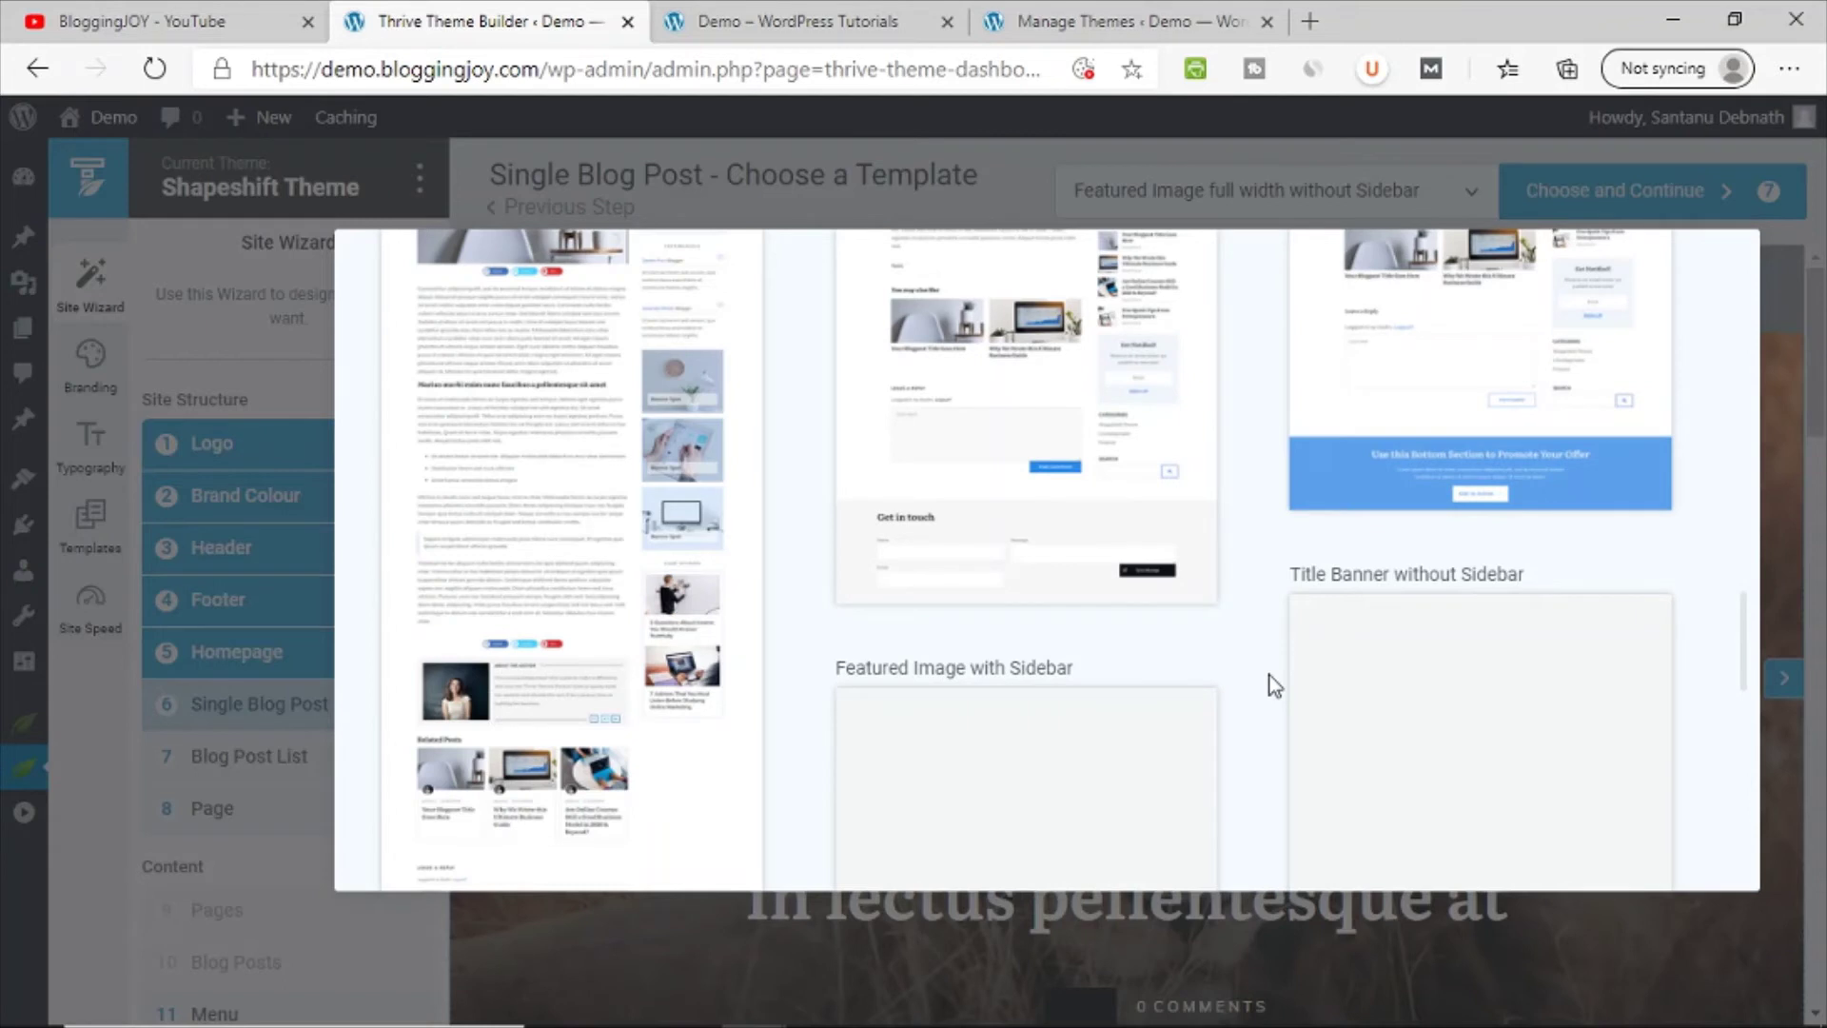
{"action": "scroll", "coordinate": [1276, 685], "scroll_direction": "down", "scroll_amount": 2}
{"action": "scroll", "coordinate": [1276, 685], "scroll_direction": "down", "scroll_amount": 1}
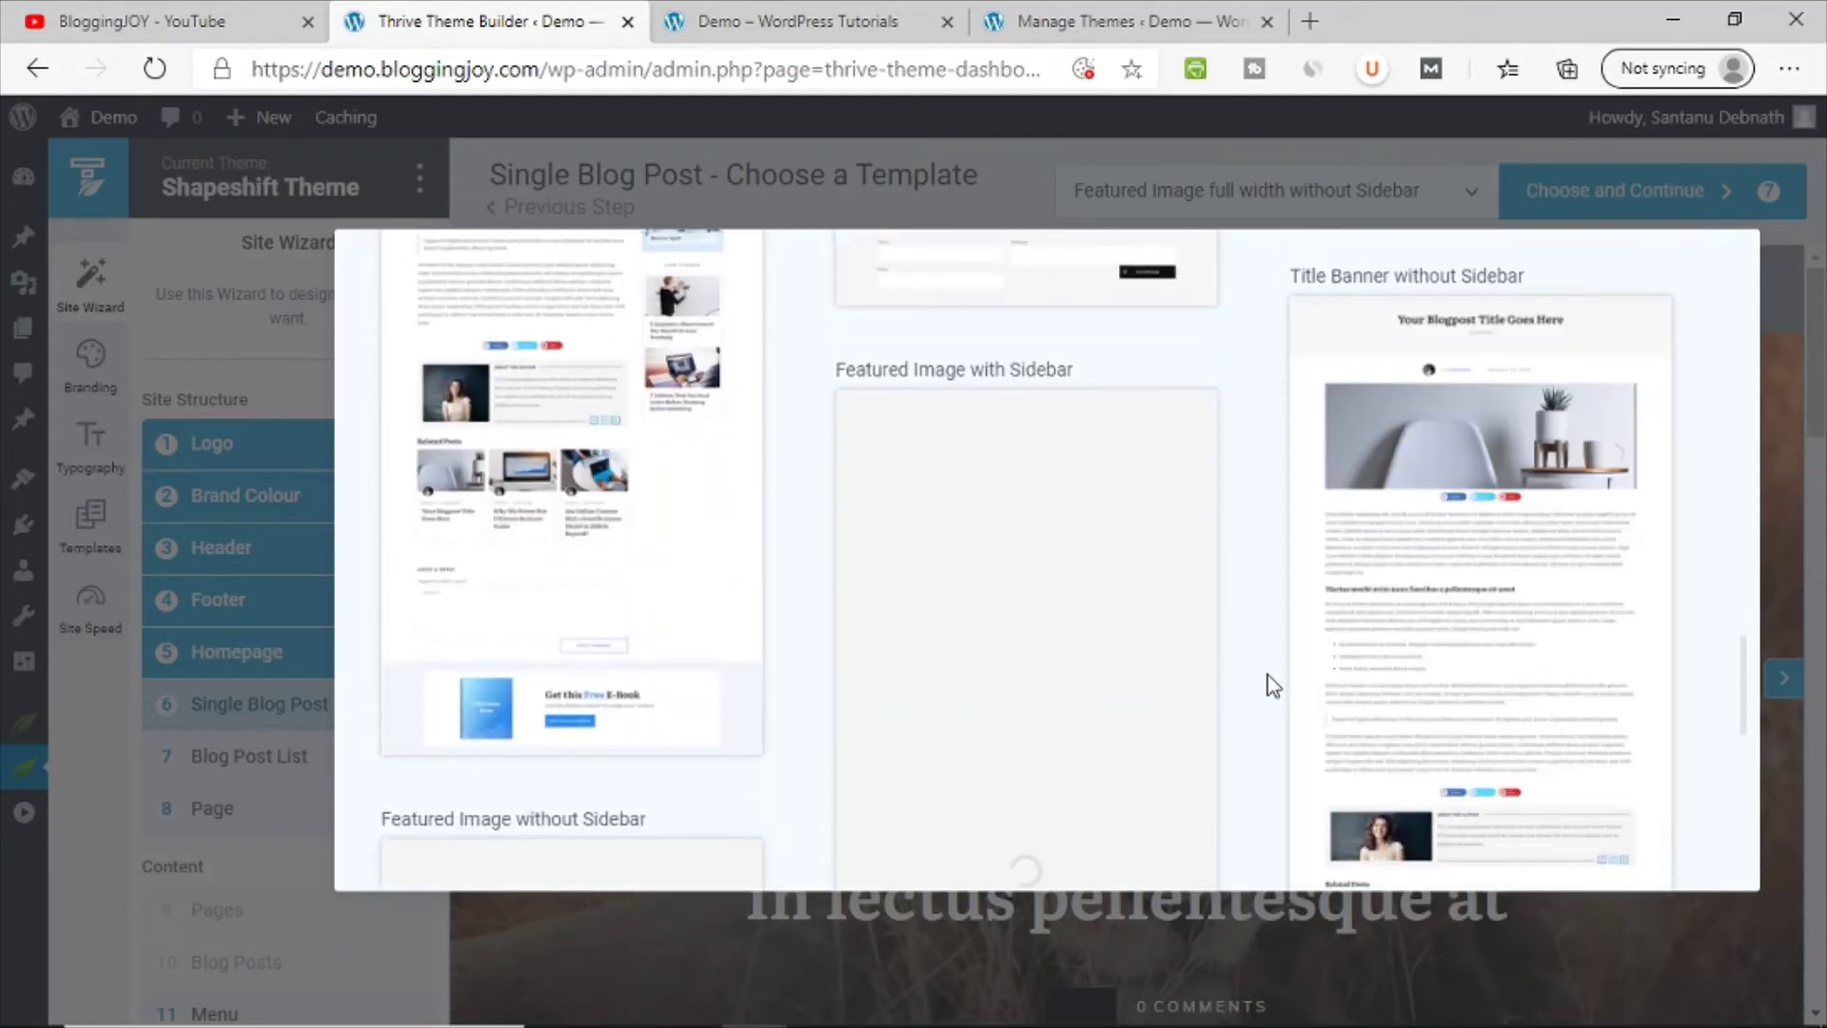
{"action": "scroll", "coordinate": [1249, 683], "scroll_direction": "down", "scroll_amount": 3}
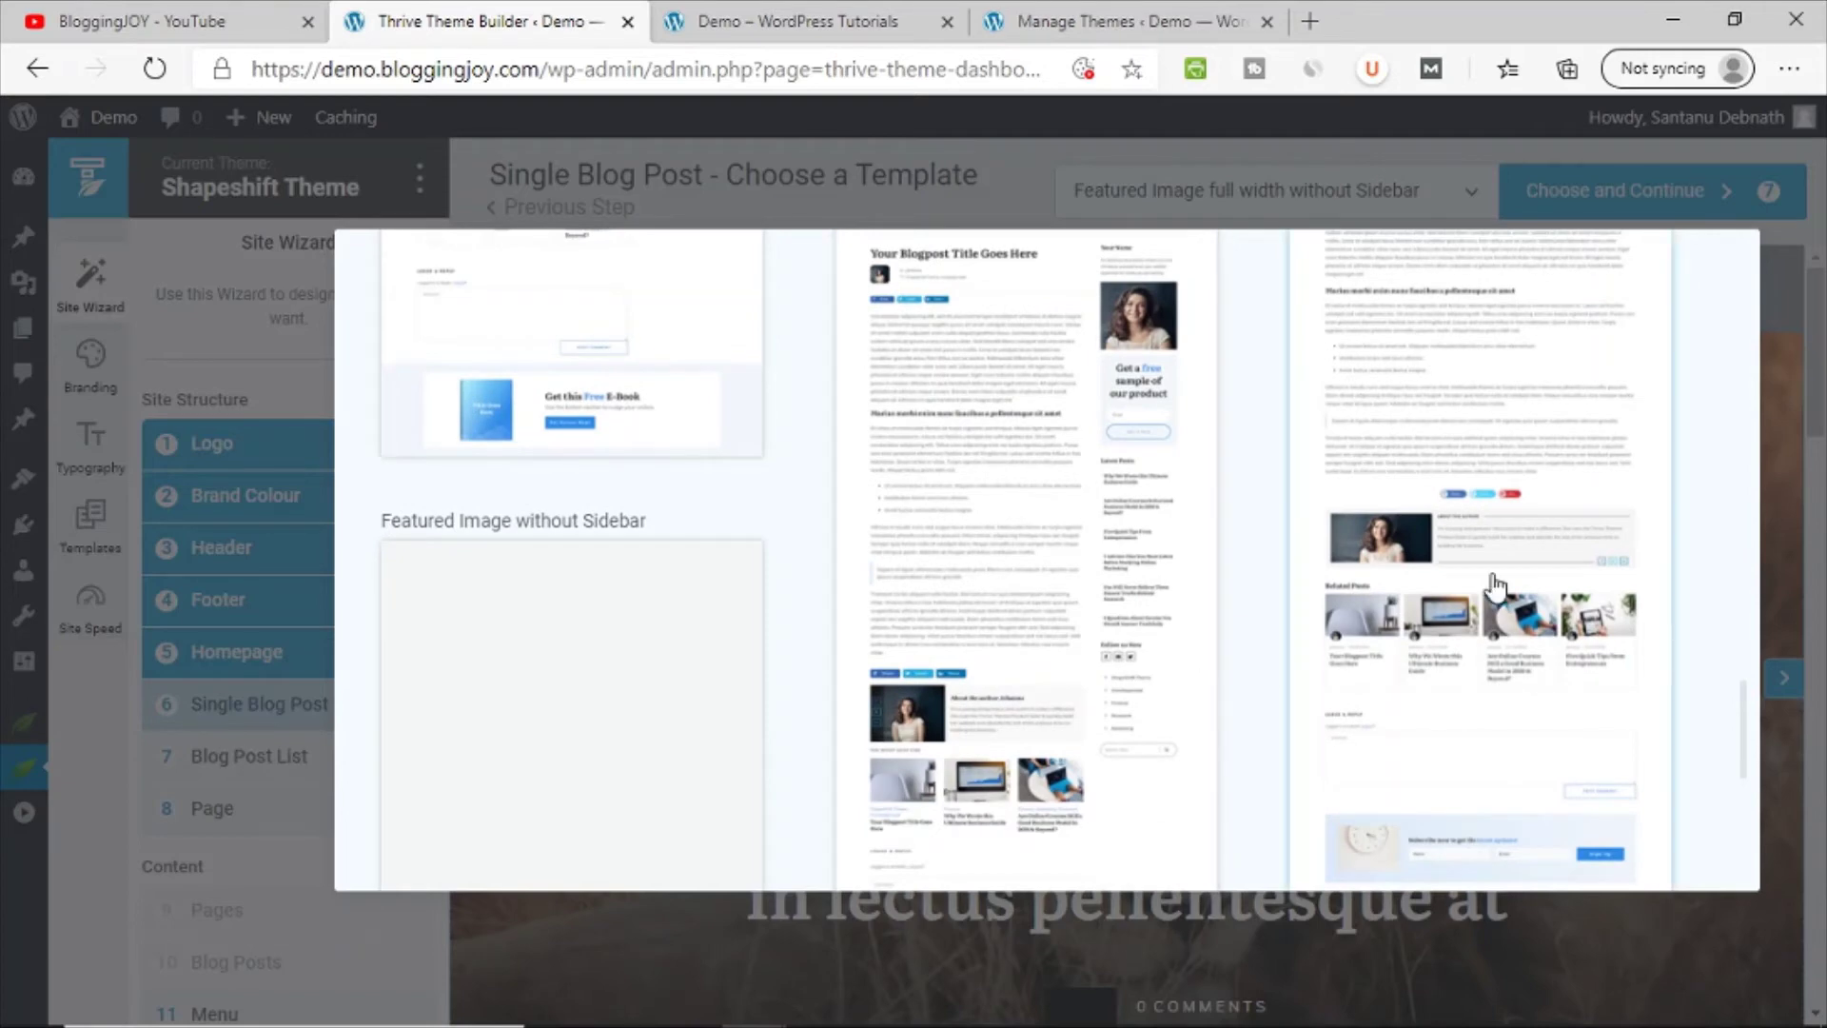
{"action": "scroll", "coordinate": [1255, 590], "scroll_direction": "down", "scroll_amount": 6}
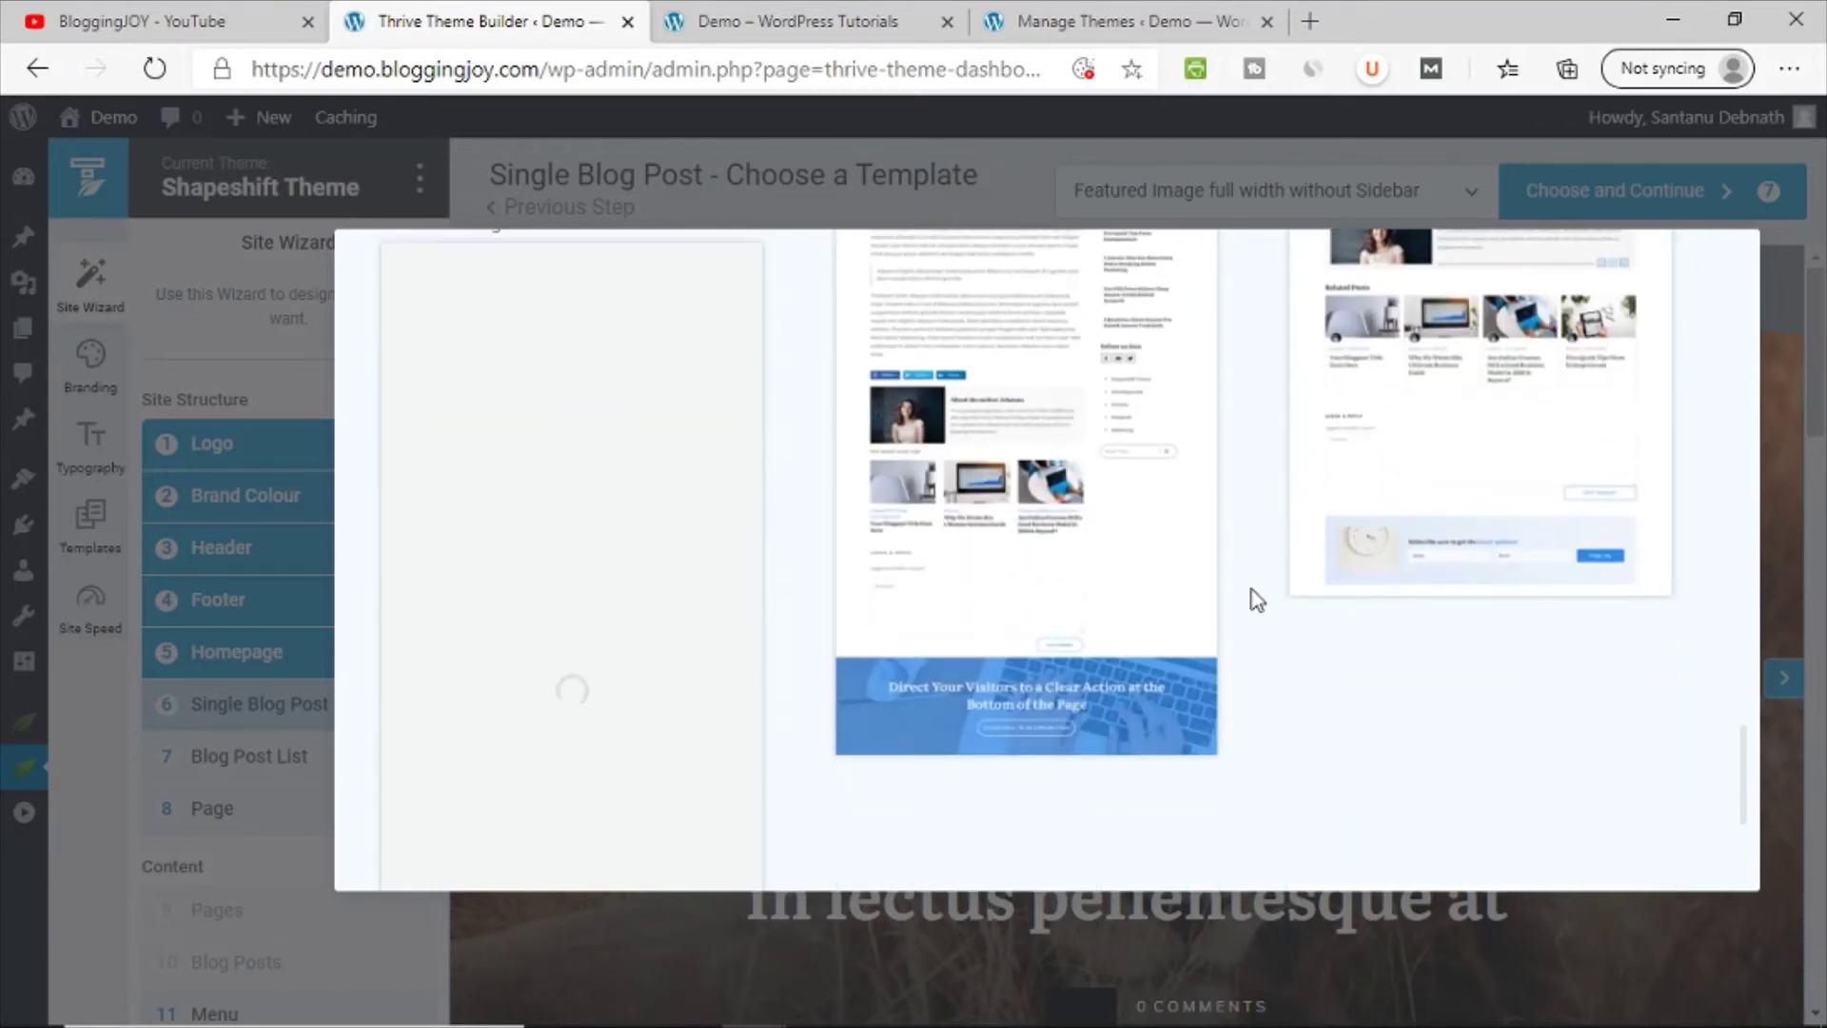
{"action": "scroll", "coordinate": [1261, 604], "scroll_direction": "up", "scroll_amount": 10}
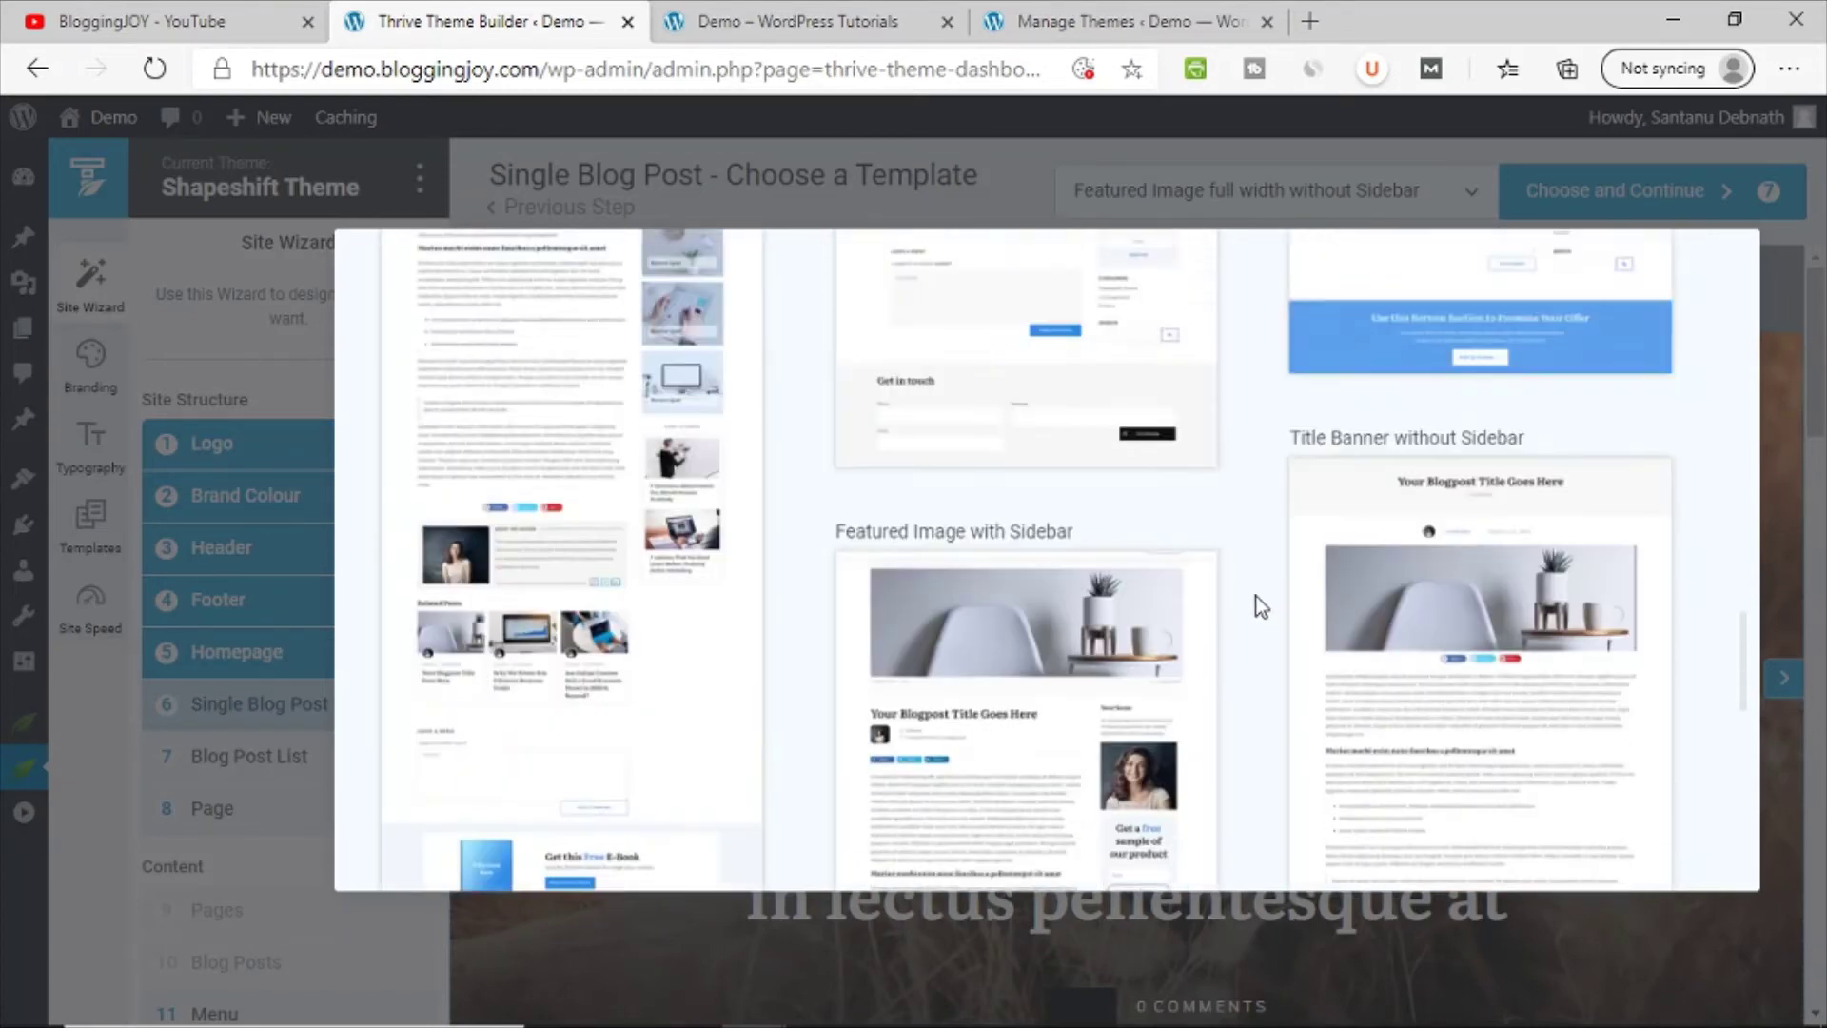
{"action": "scroll", "coordinate": [1246, 568], "scroll_direction": "up", "scroll_amount": 2}
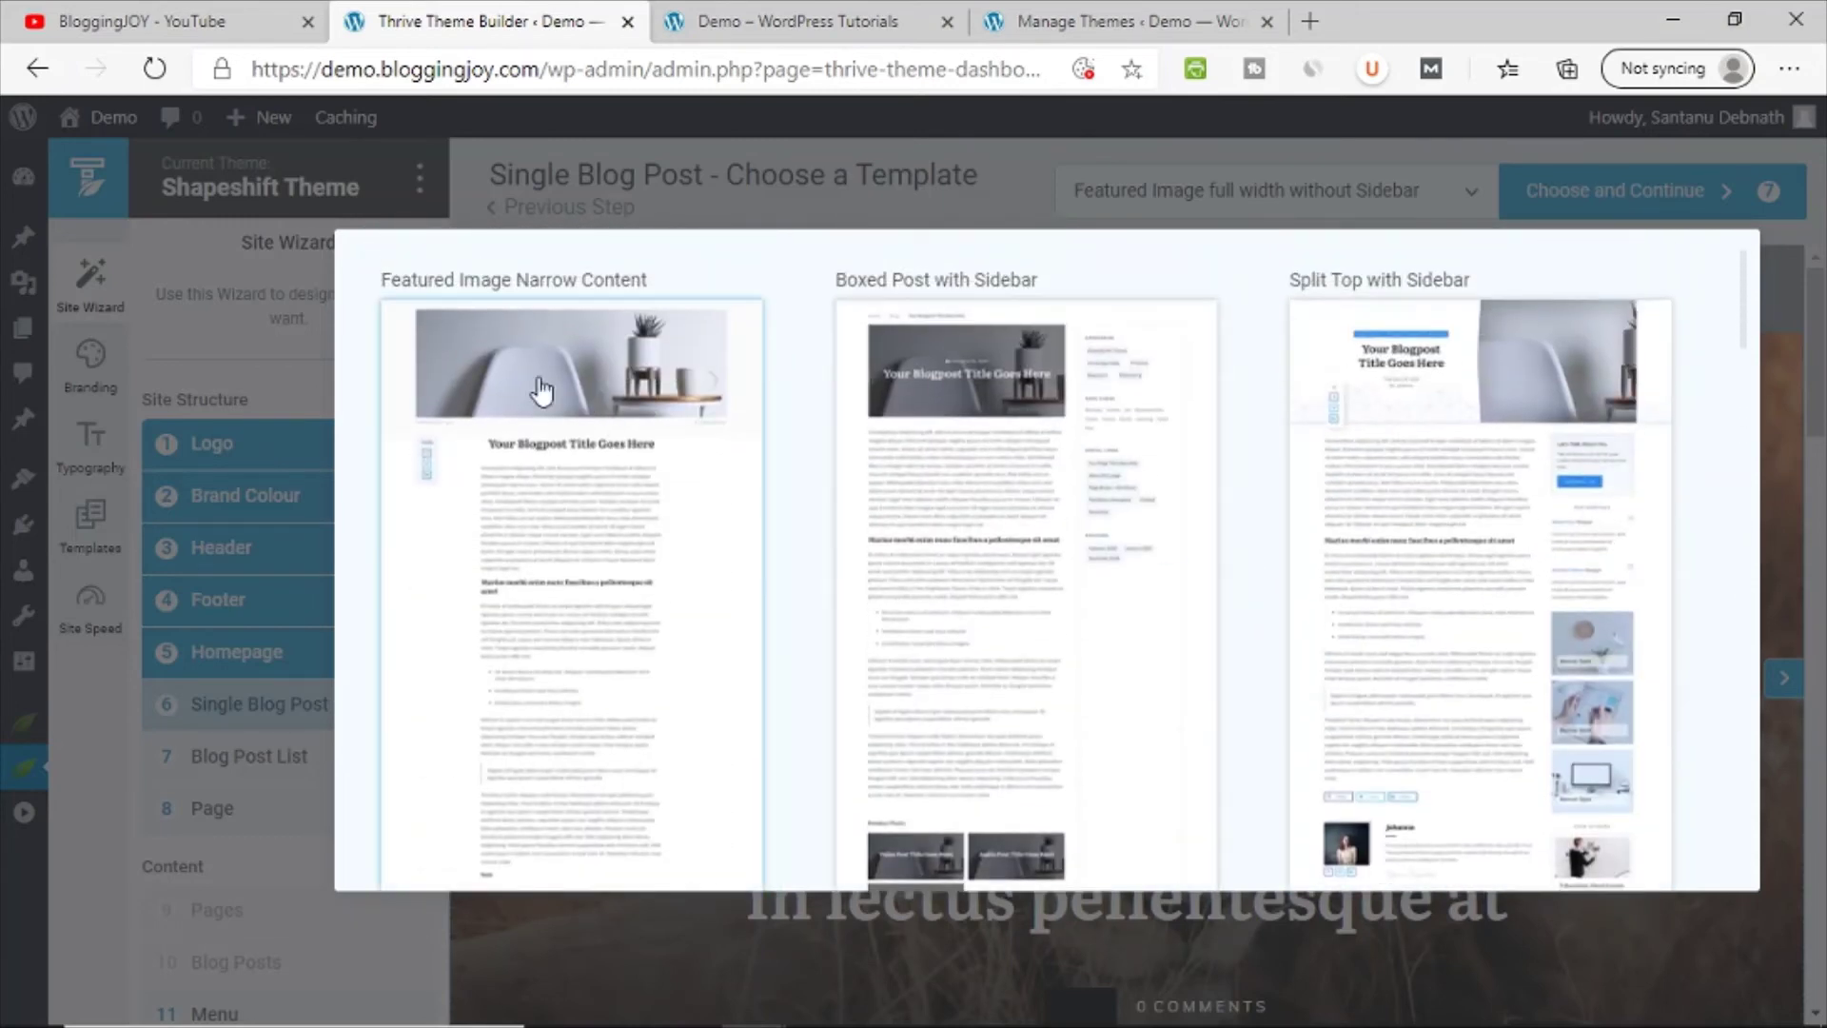
Step: Set the single blog post template to Featured Image Narrow Content, preview it and continue to the blog post list stage
{"action": "left_click", "coordinate": [582, 580]}
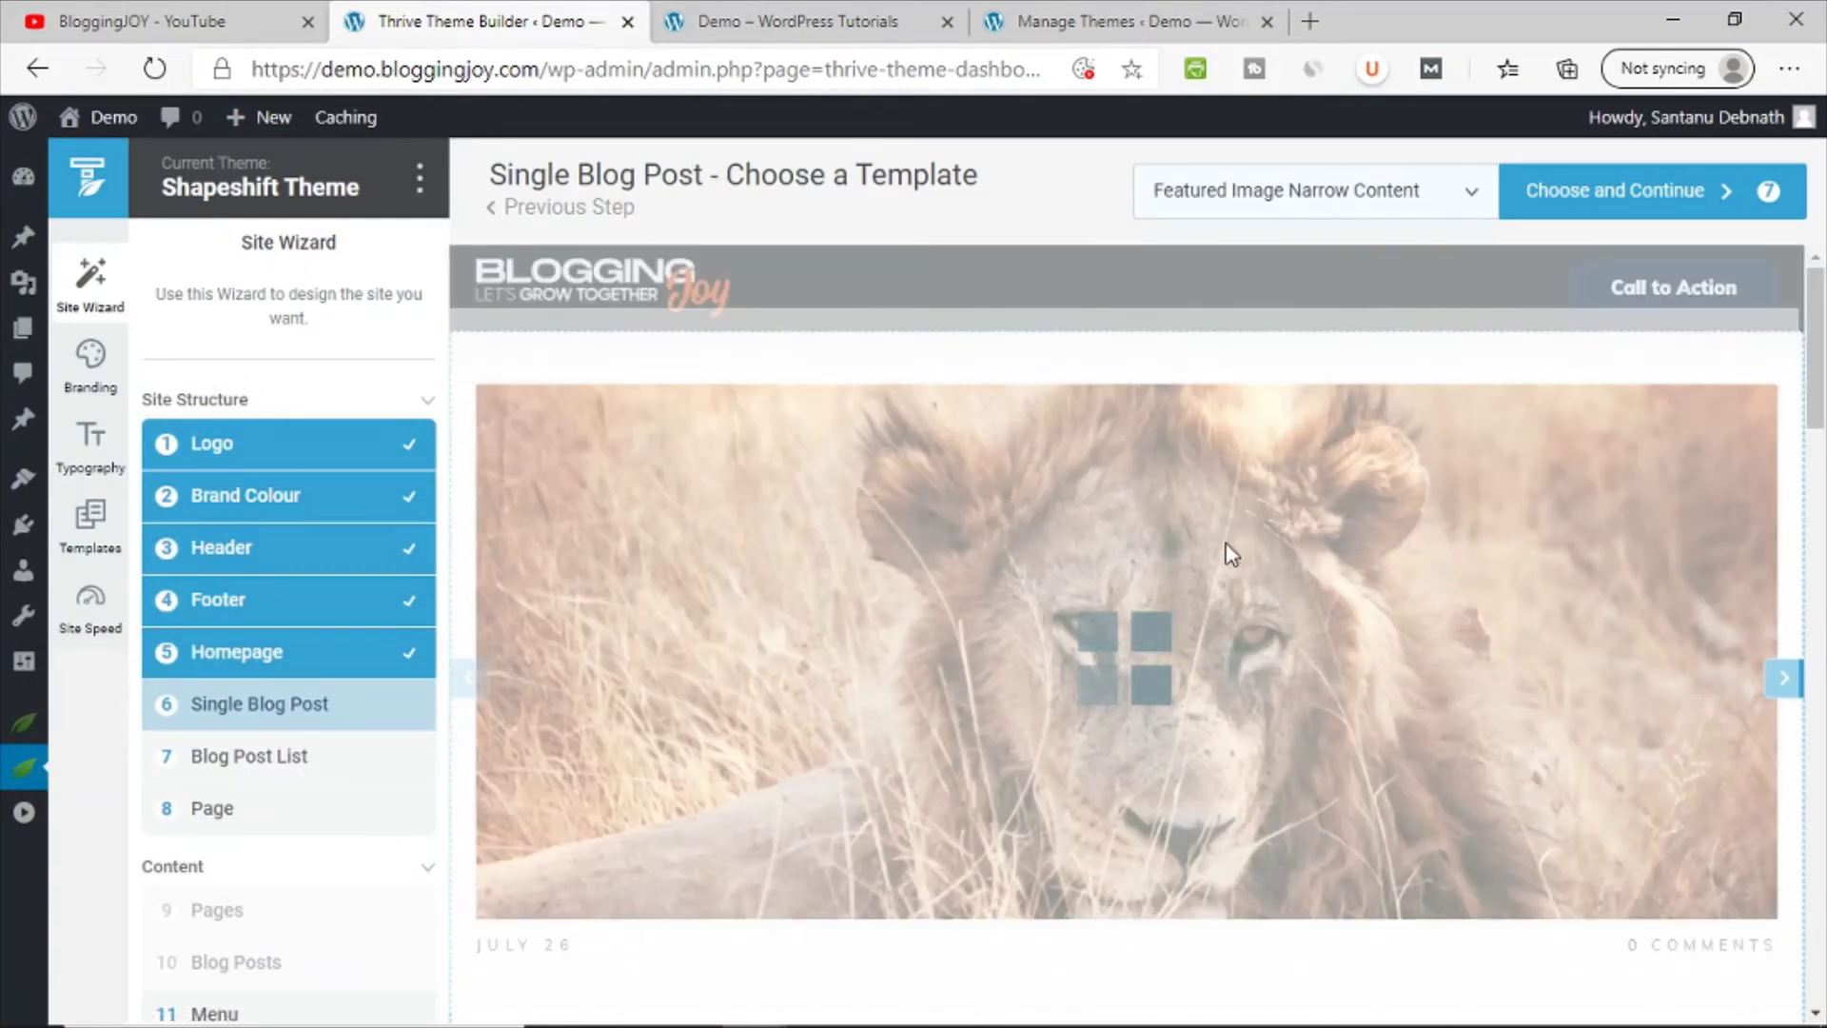
{"action": "scroll", "coordinate": [1538, 541], "scroll_direction": "down", "scroll_amount": 5}
{"action": "scroll", "coordinate": [1488, 492], "scroll_direction": "down", "scroll_amount": 15}
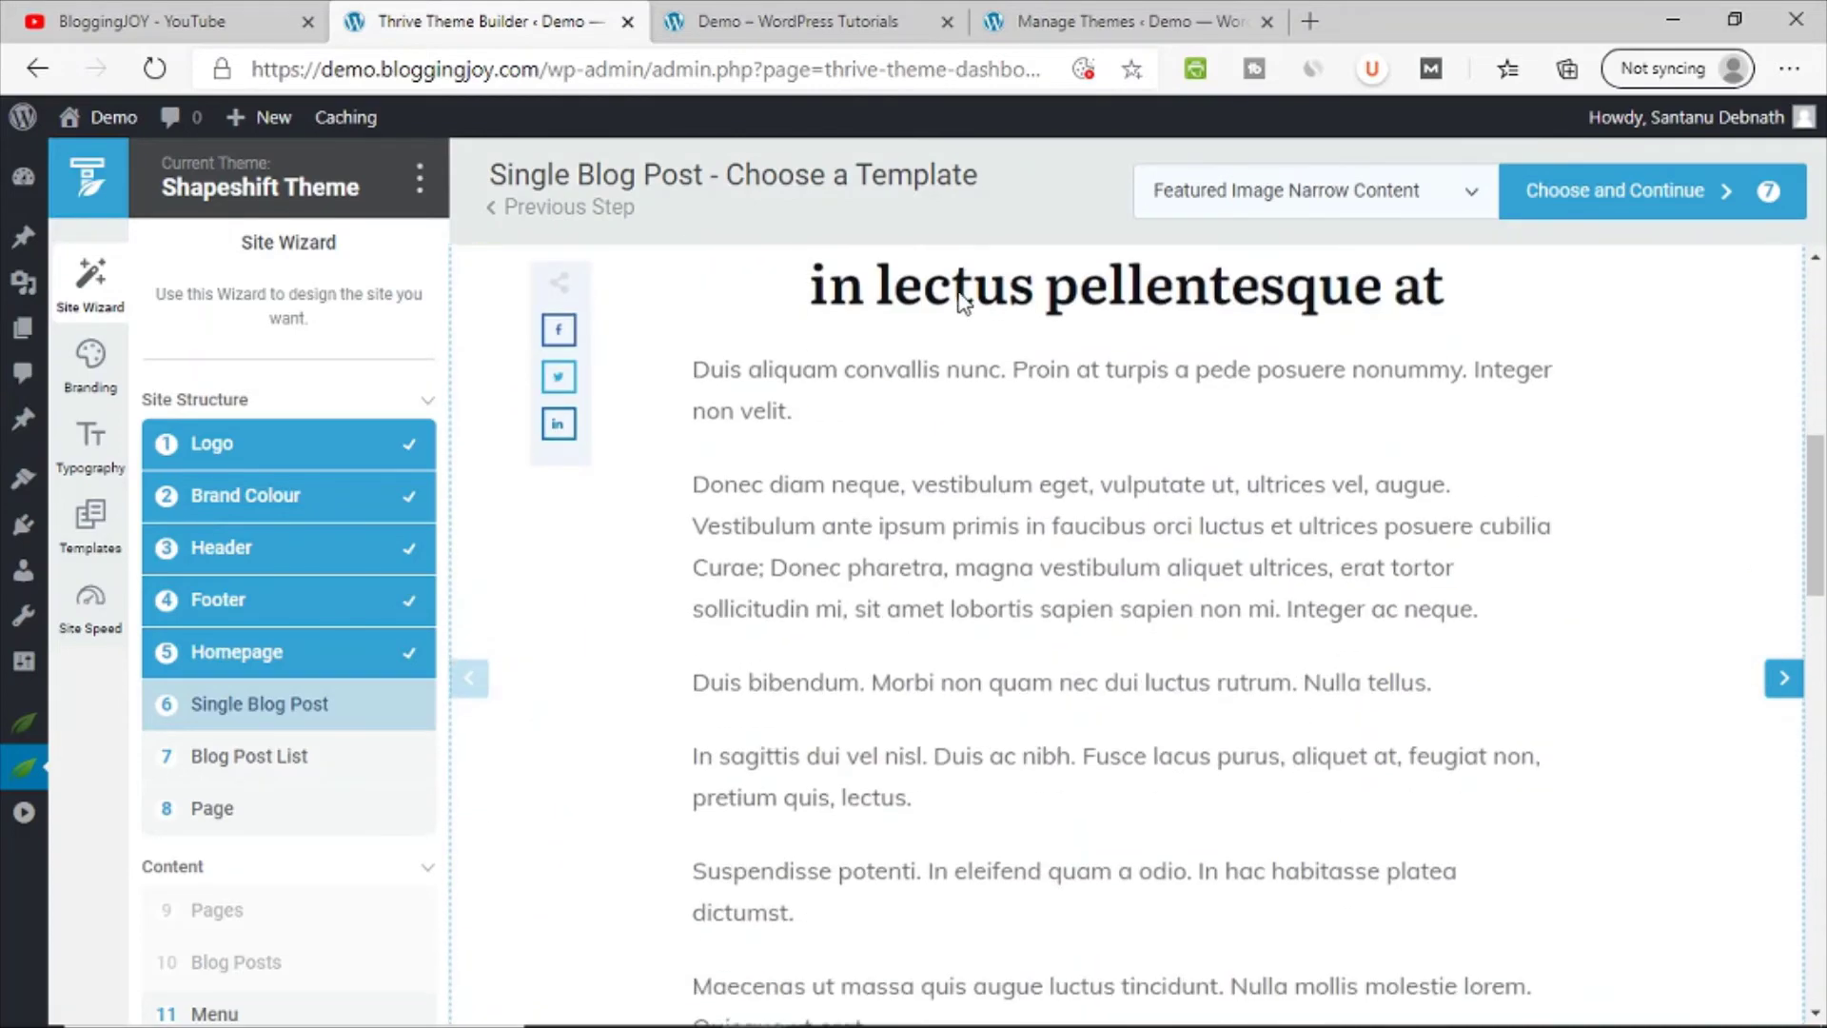
{"action": "scroll", "coordinate": [1448, 481], "scroll_direction": "up", "scroll_amount": 12}
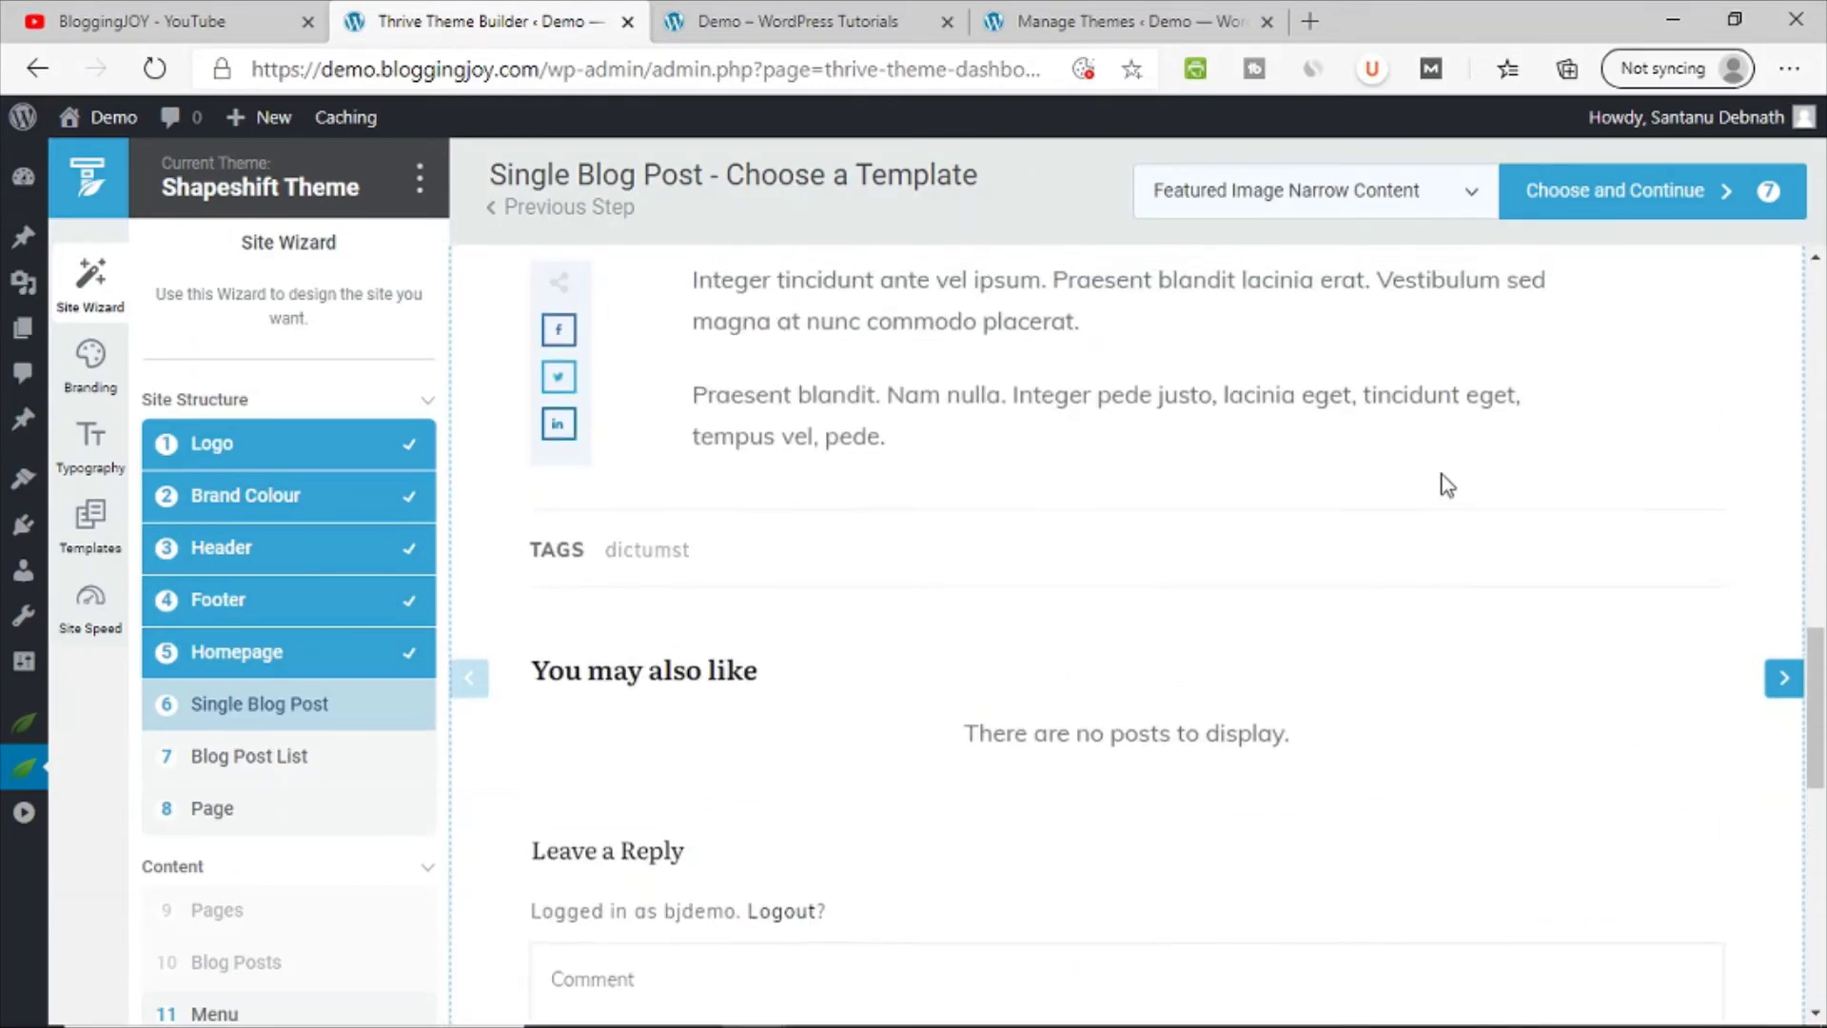
{"action": "left_click", "coordinate": [1615, 190]}
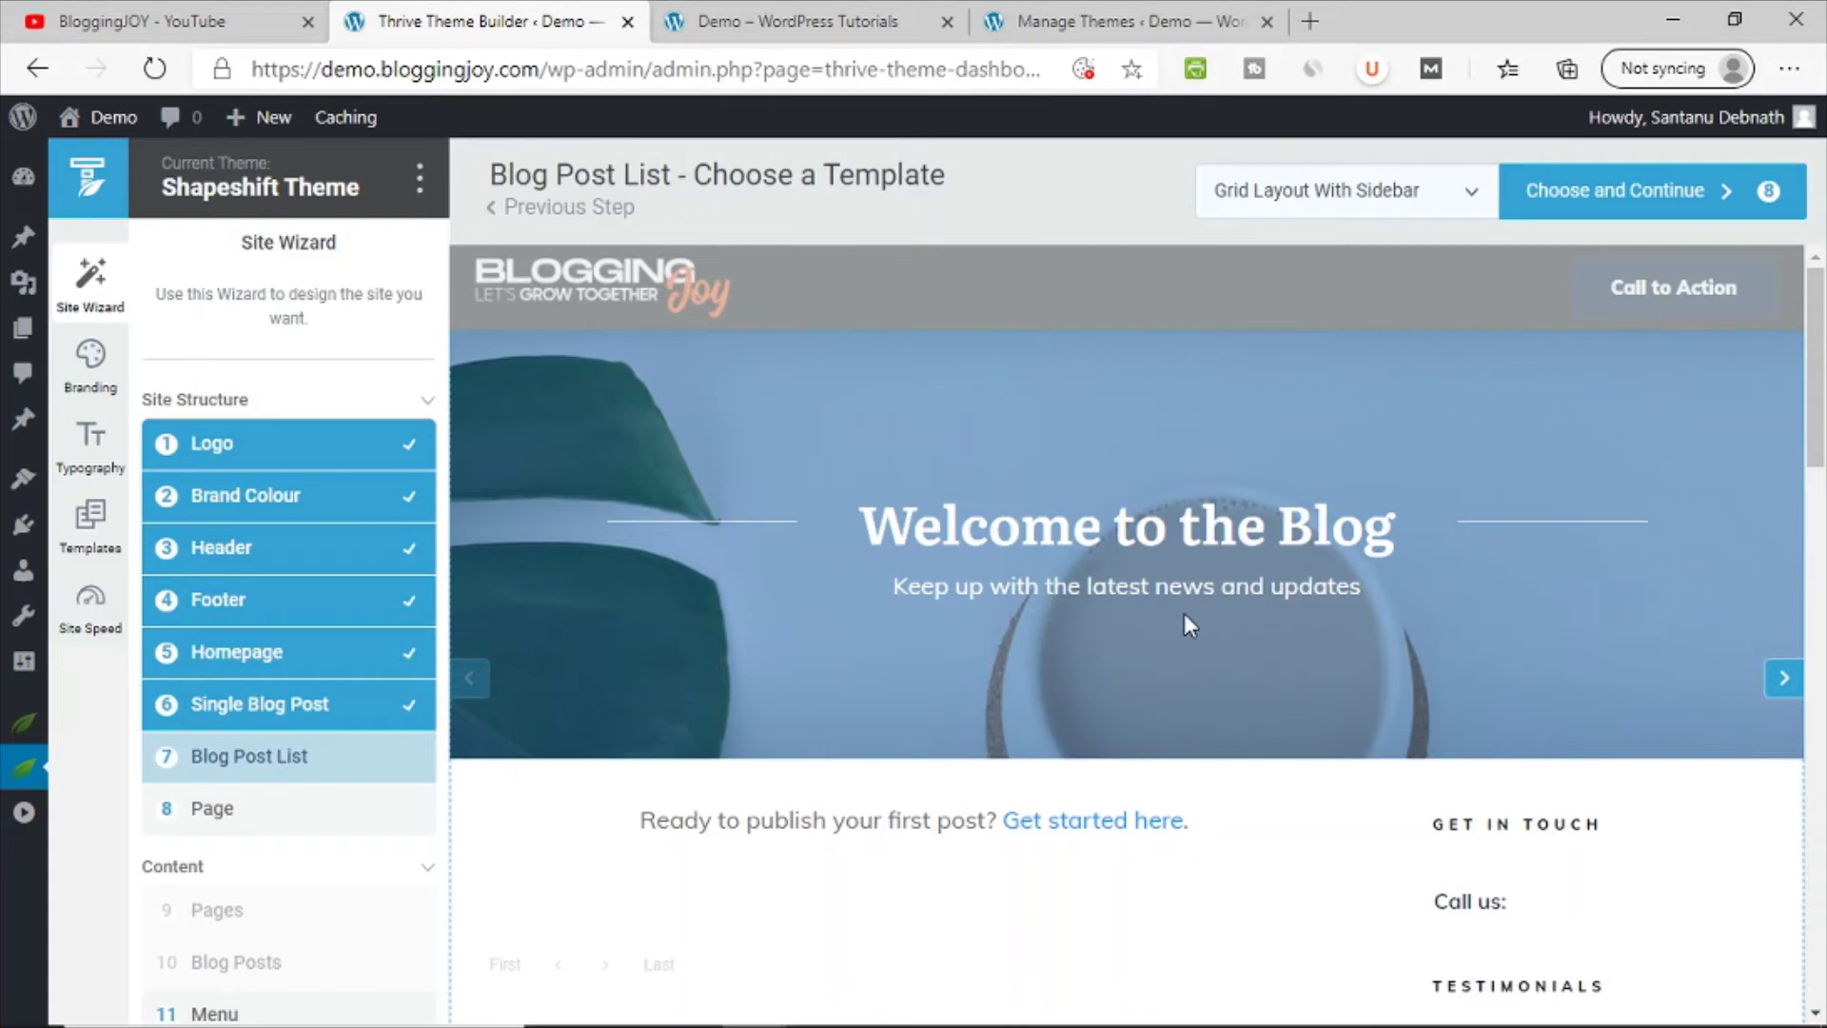
Step: Set the blog post list template to Masonry Layout with sidebar, preview it and continue to the page stage
{"action": "left_click", "coordinate": [1396, 202]}
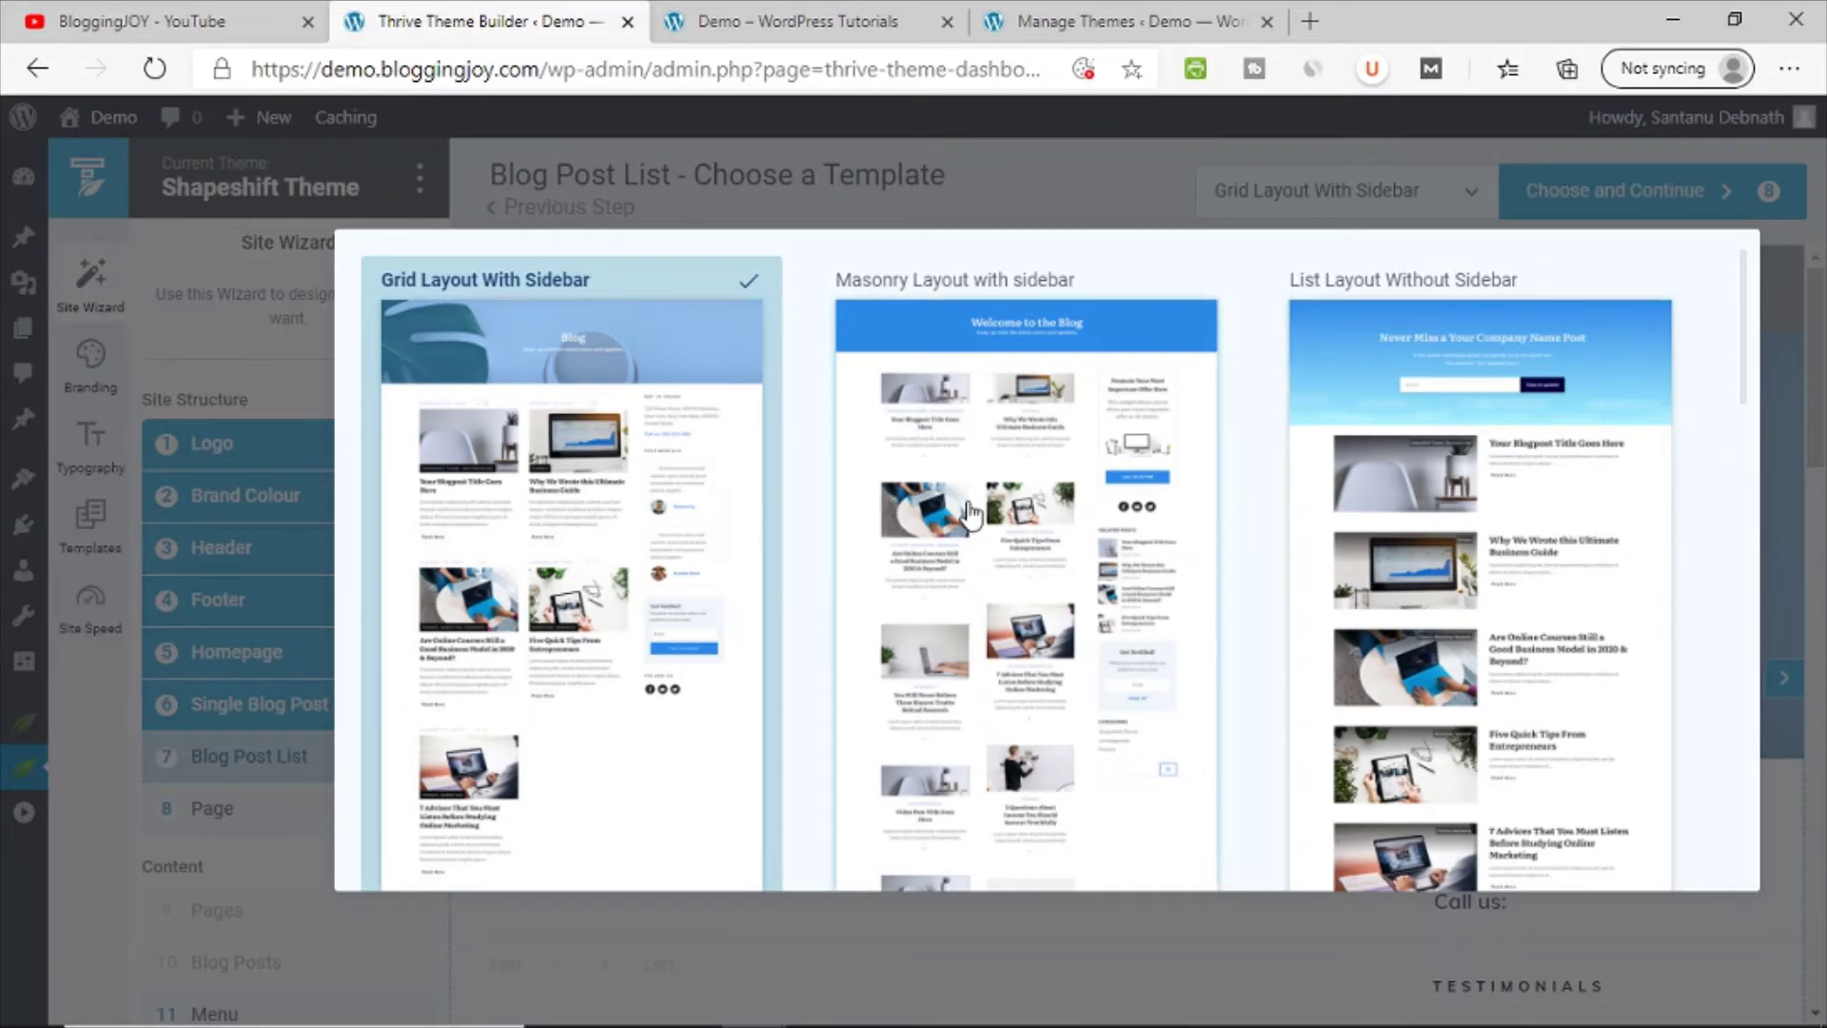
{"action": "scroll", "coordinate": [1539, 660], "scroll_direction": "down", "scroll_amount": 10}
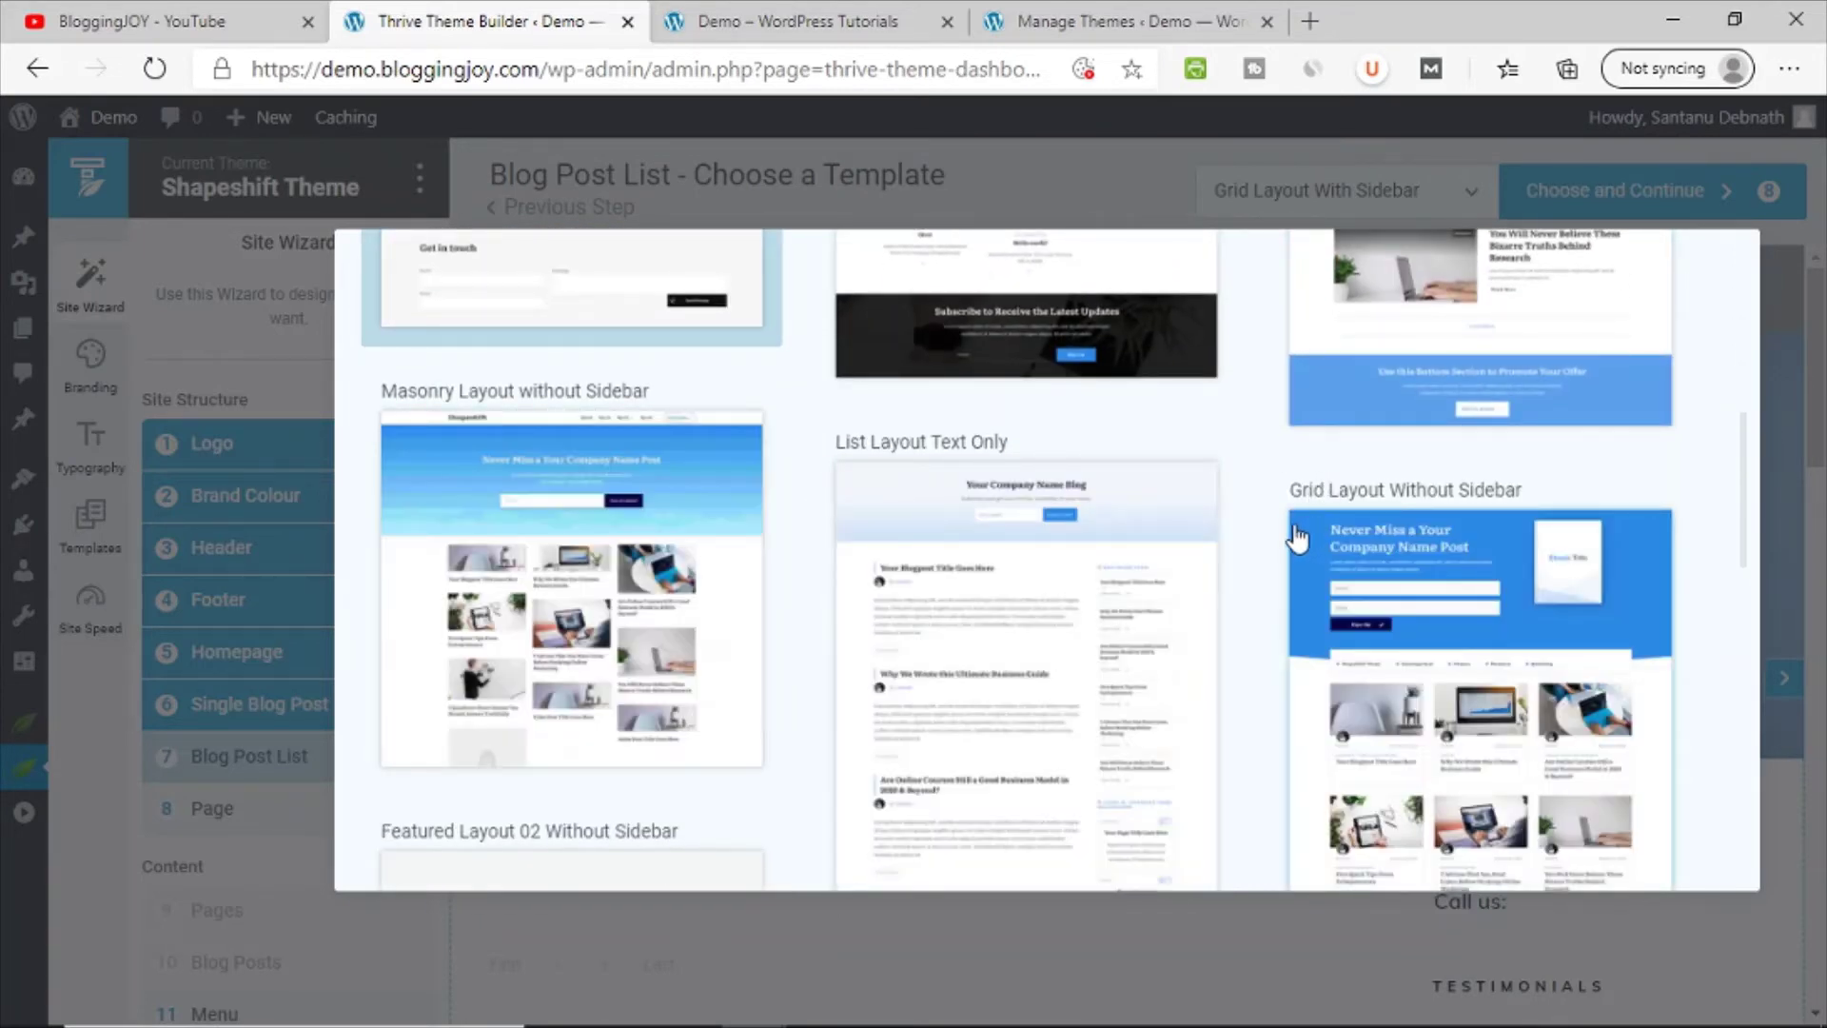
{"action": "scroll", "coordinate": [1292, 539], "scroll_direction": "down", "scroll_amount": 8}
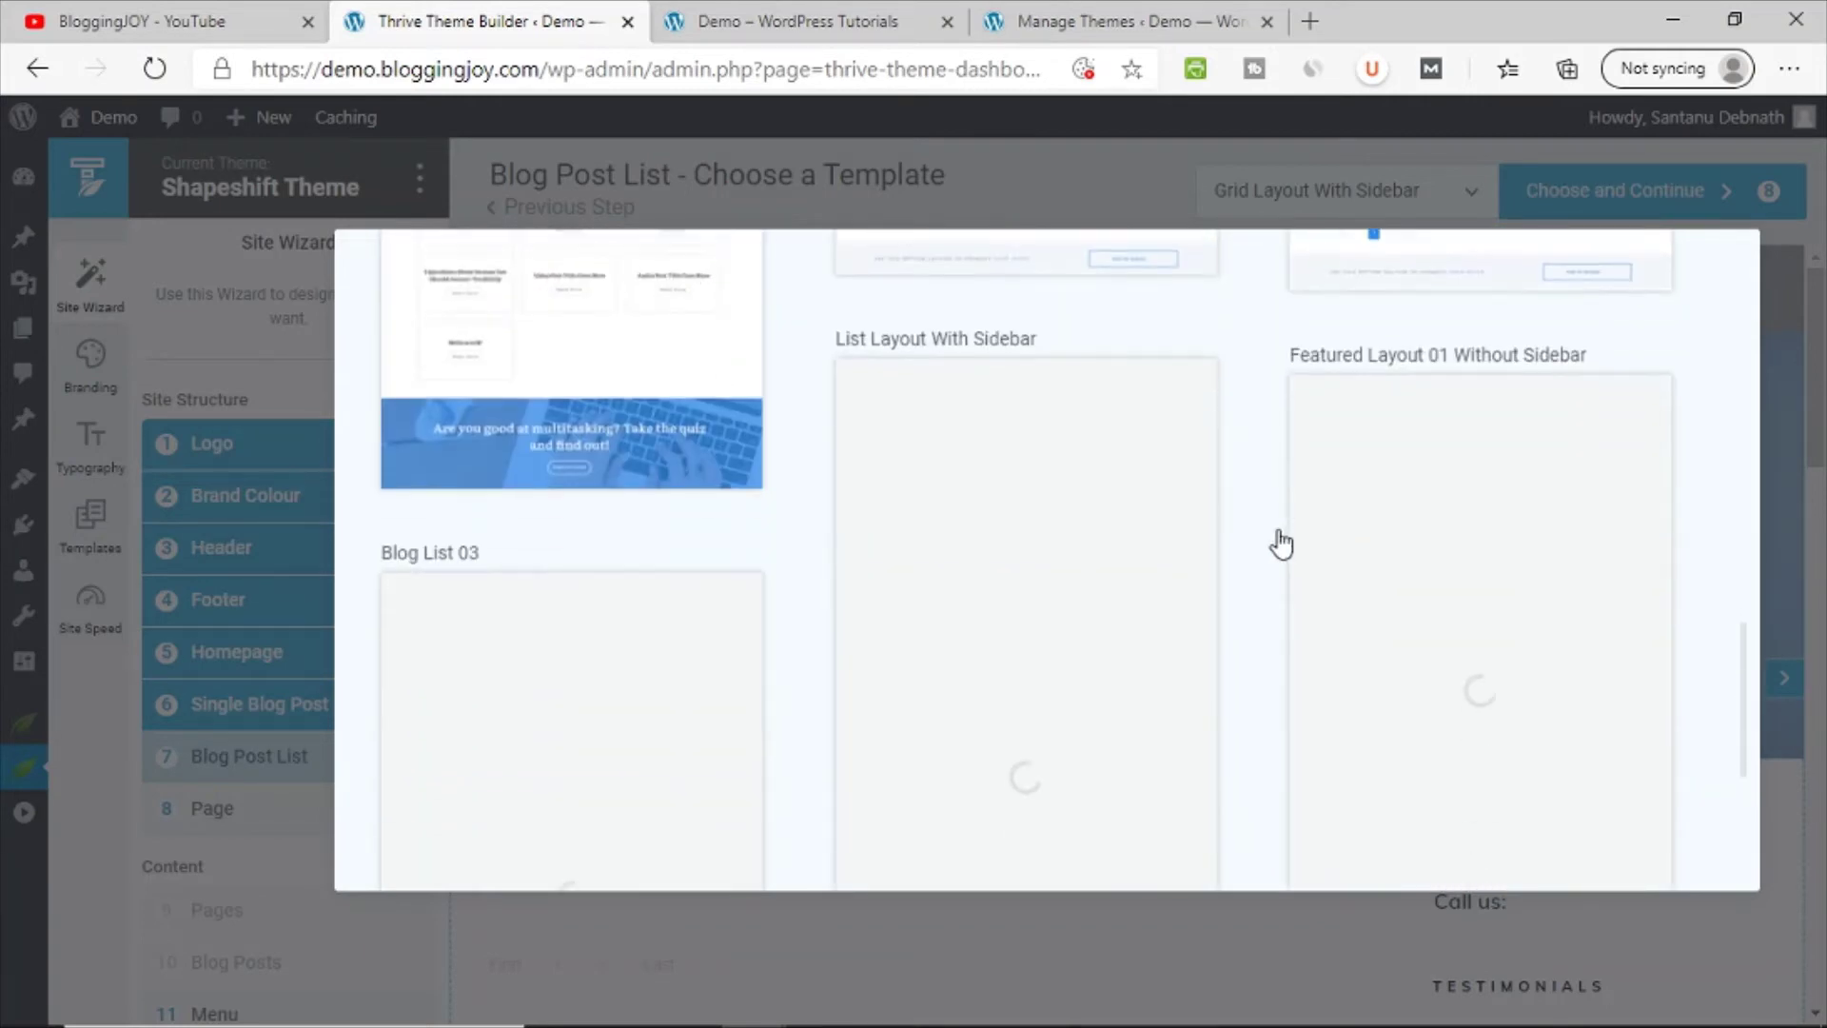
{"action": "scroll", "coordinate": [1264, 601], "scroll_direction": "down", "scroll_amount": 4}
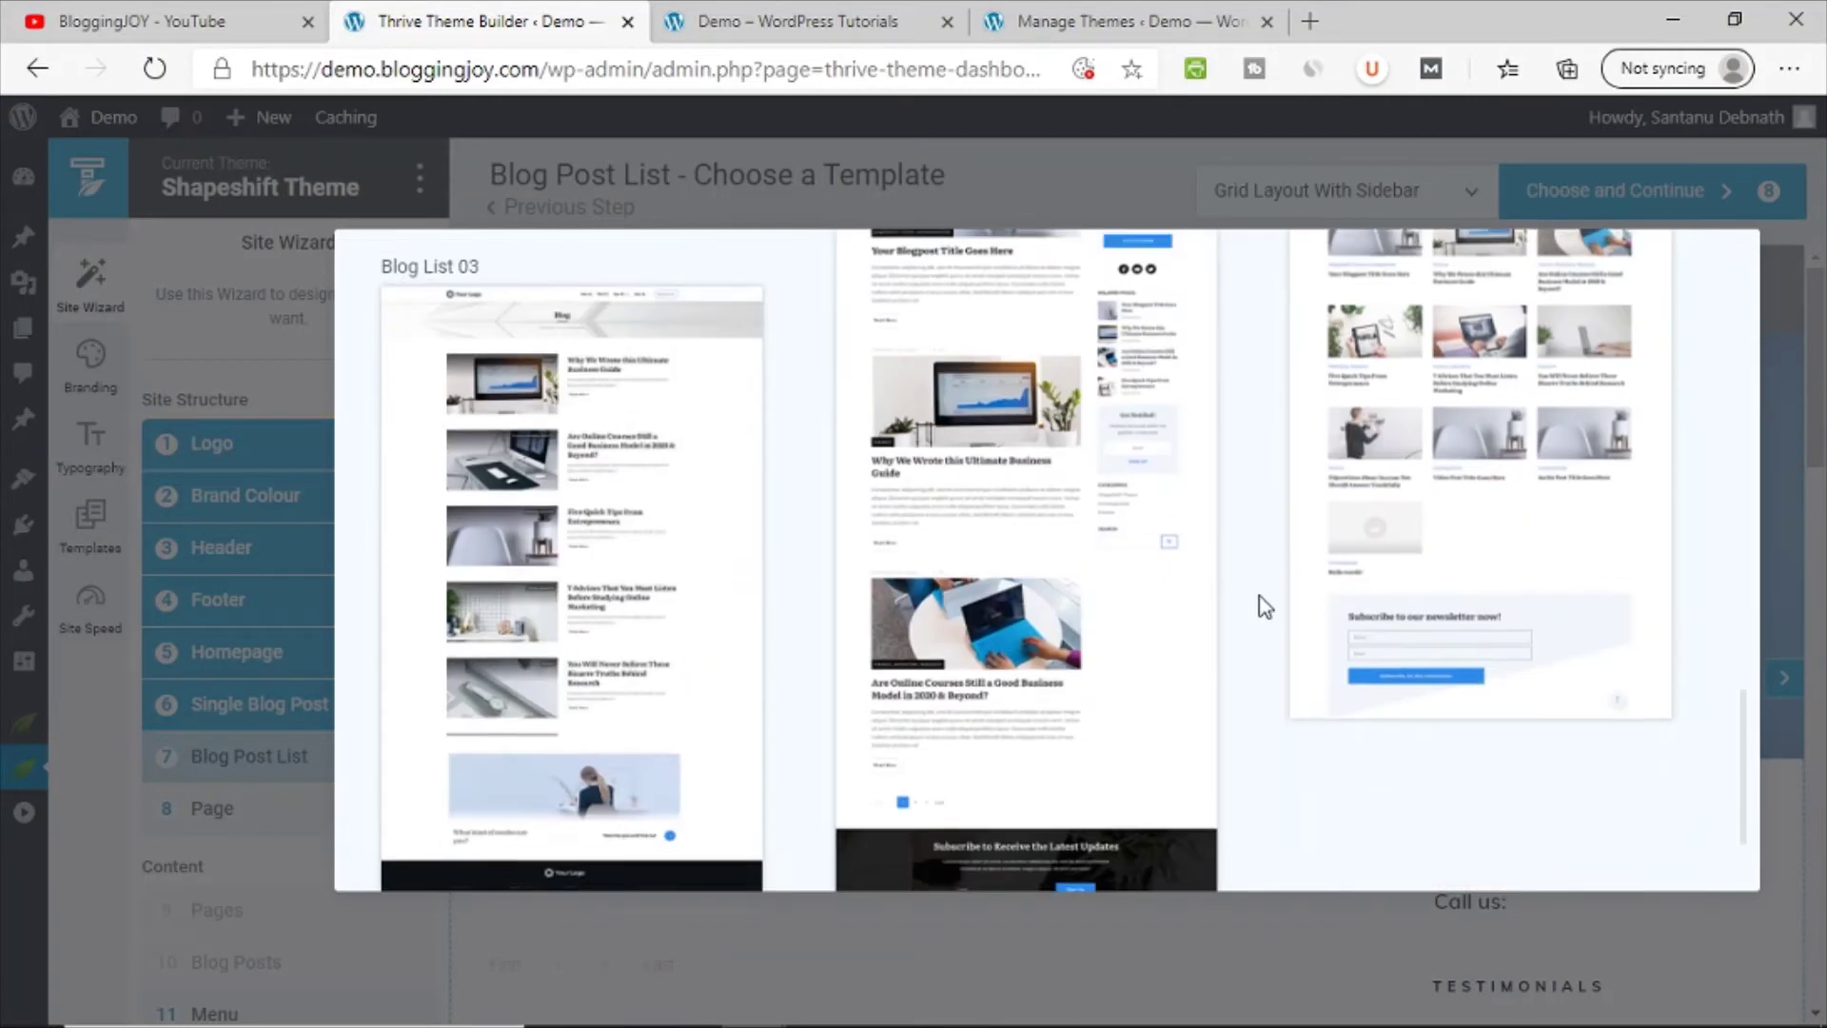
{"action": "scroll", "coordinate": [1260, 598], "scroll_direction": "up", "scroll_amount": 12}
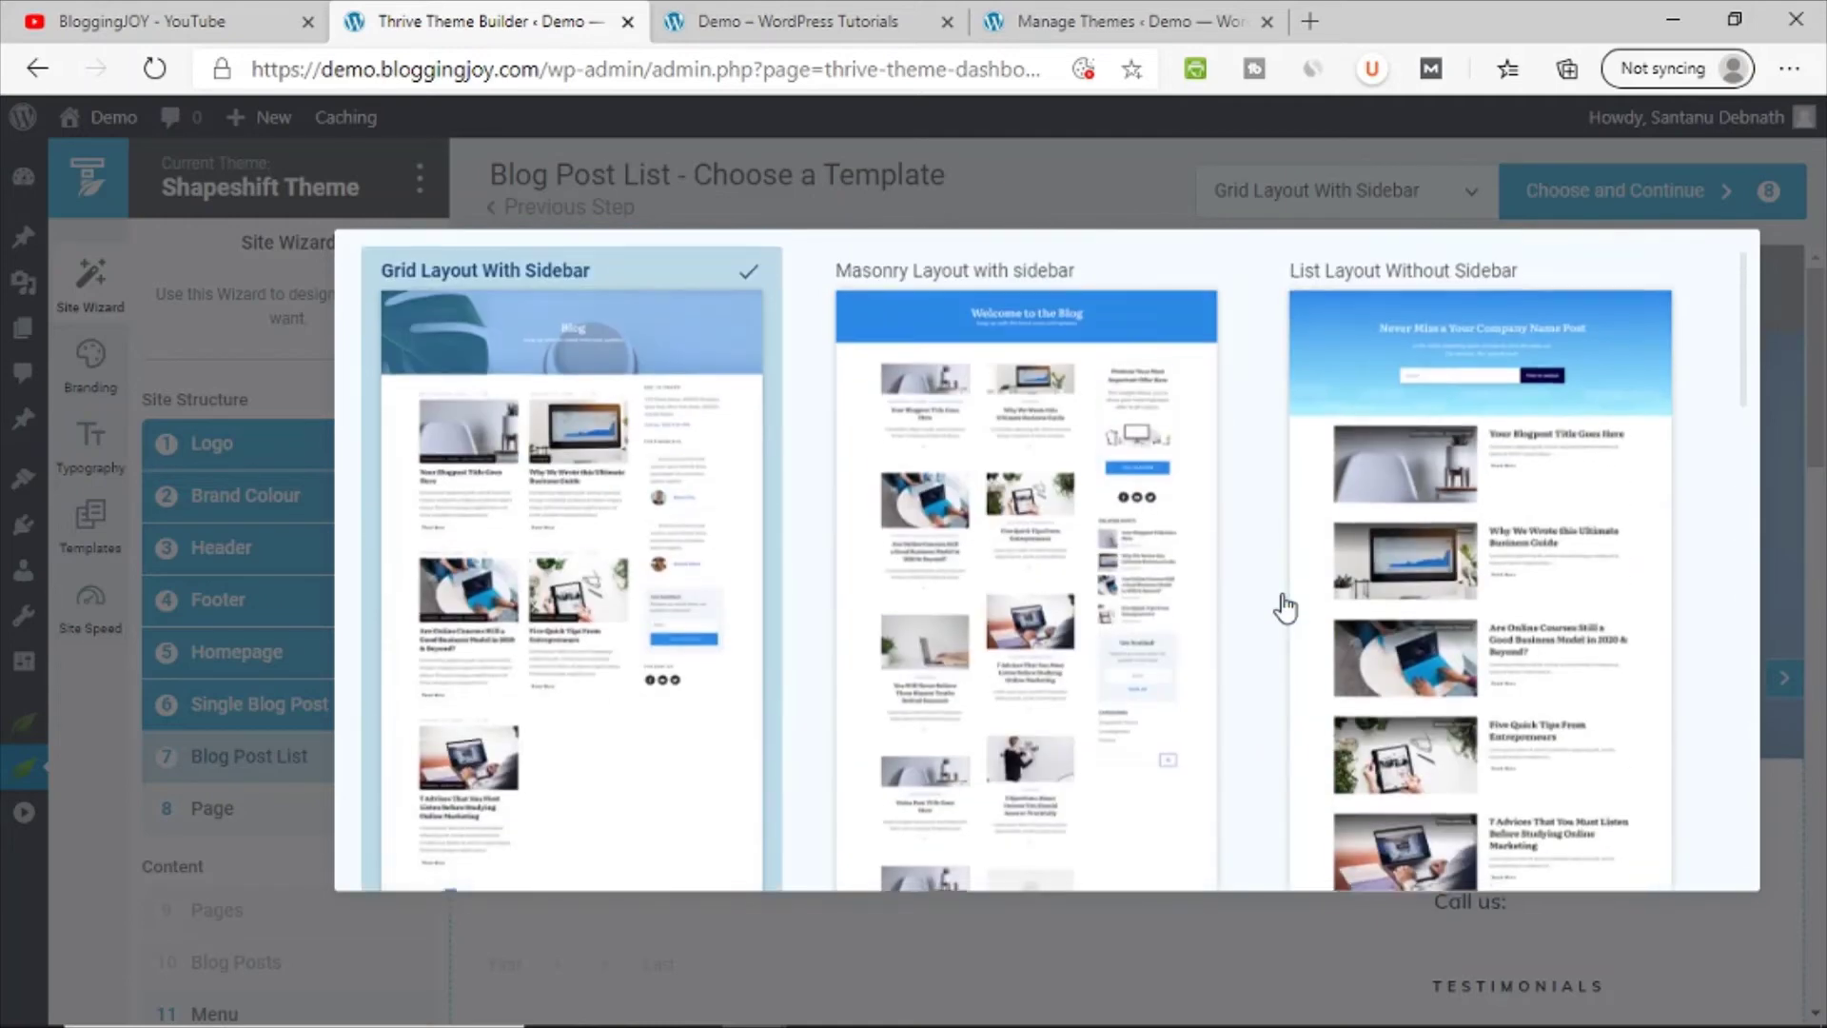
{"action": "left_click", "coordinate": [950, 416]}
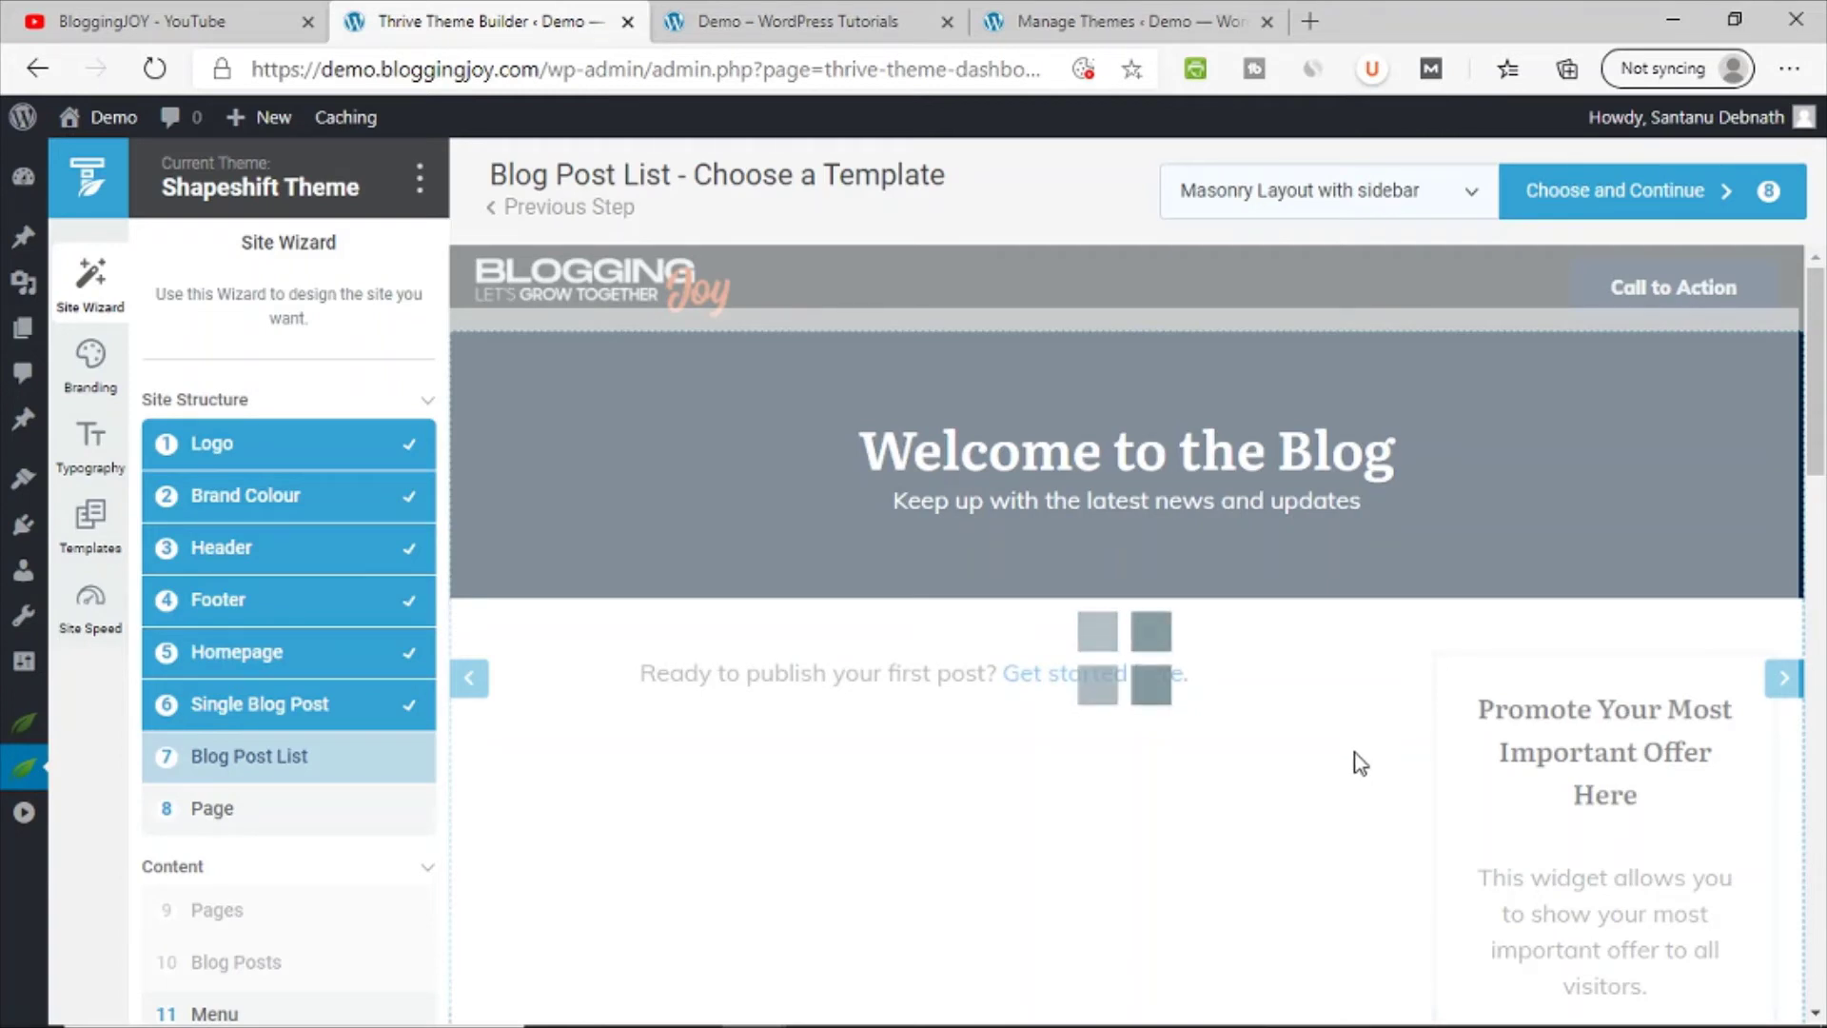
{"action": "scroll", "coordinate": [1224, 702], "scroll_direction": "down", "scroll_amount": 4}
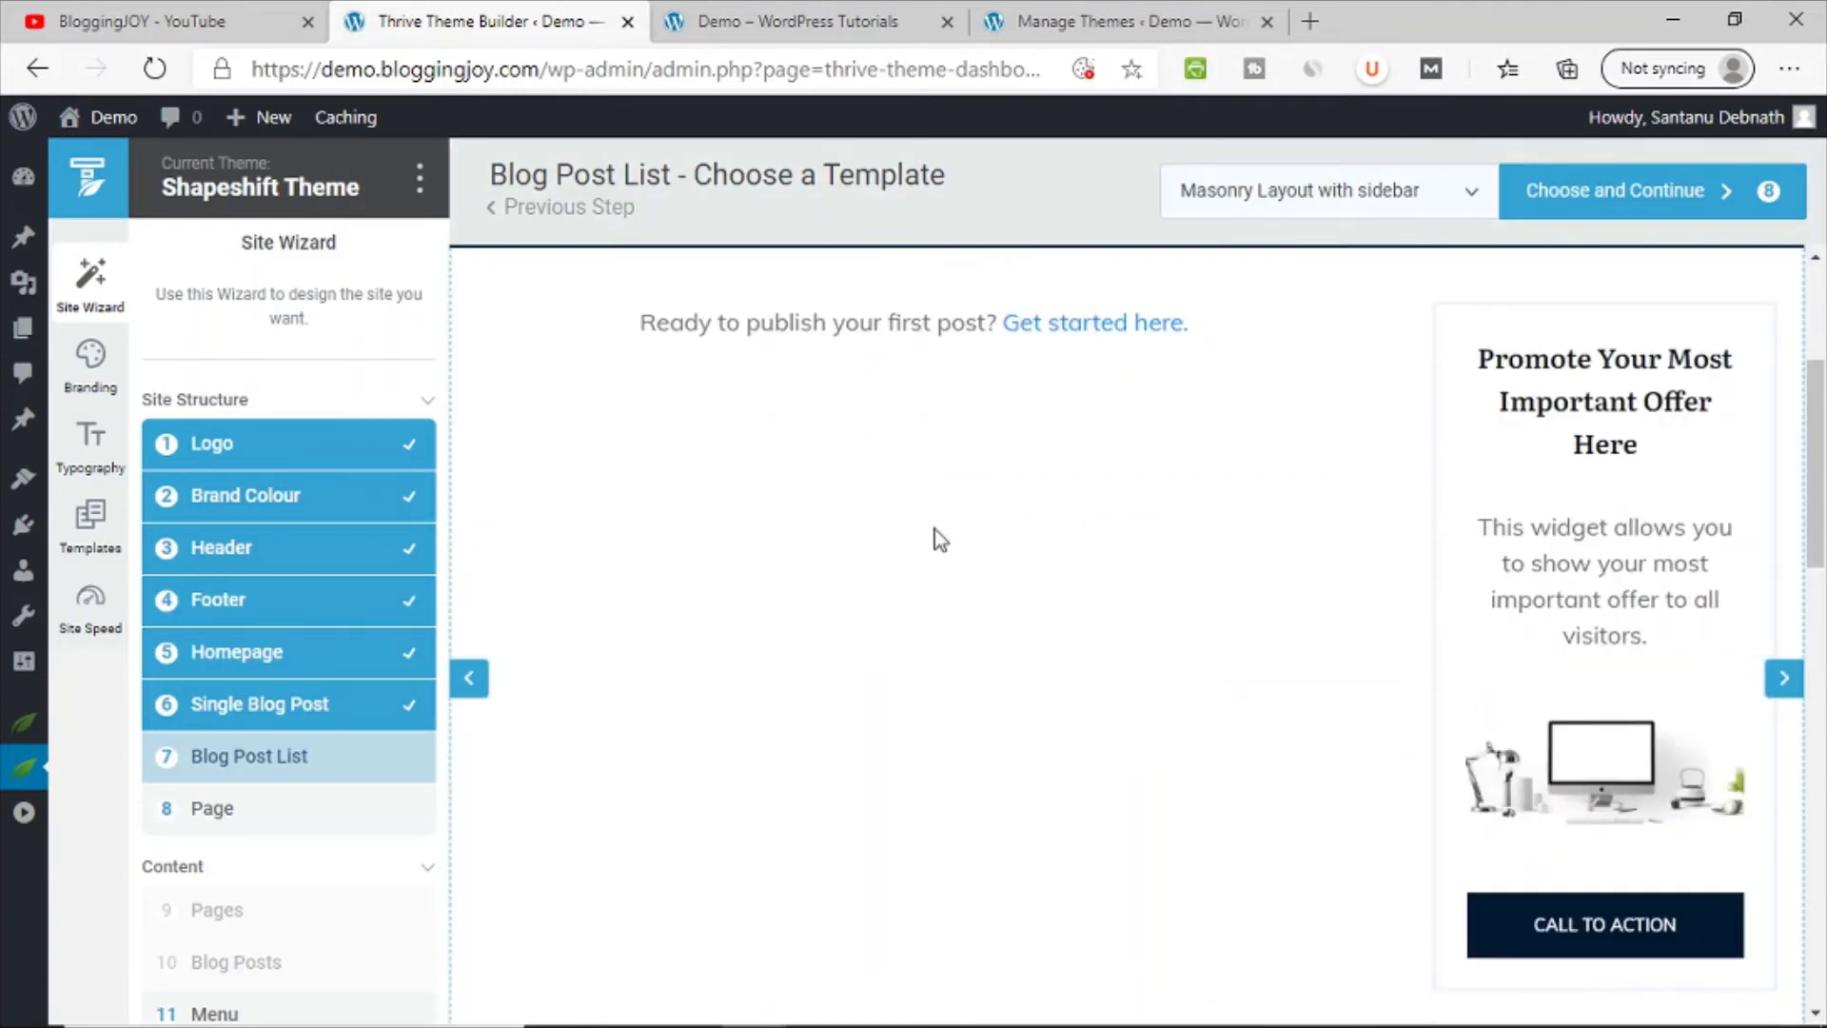
{"action": "scroll", "coordinate": [1358, 599], "scroll_direction": "down", "scroll_amount": 4}
{"action": "scroll", "coordinate": [652, 605], "scroll_direction": "up", "scroll_amount": 8}
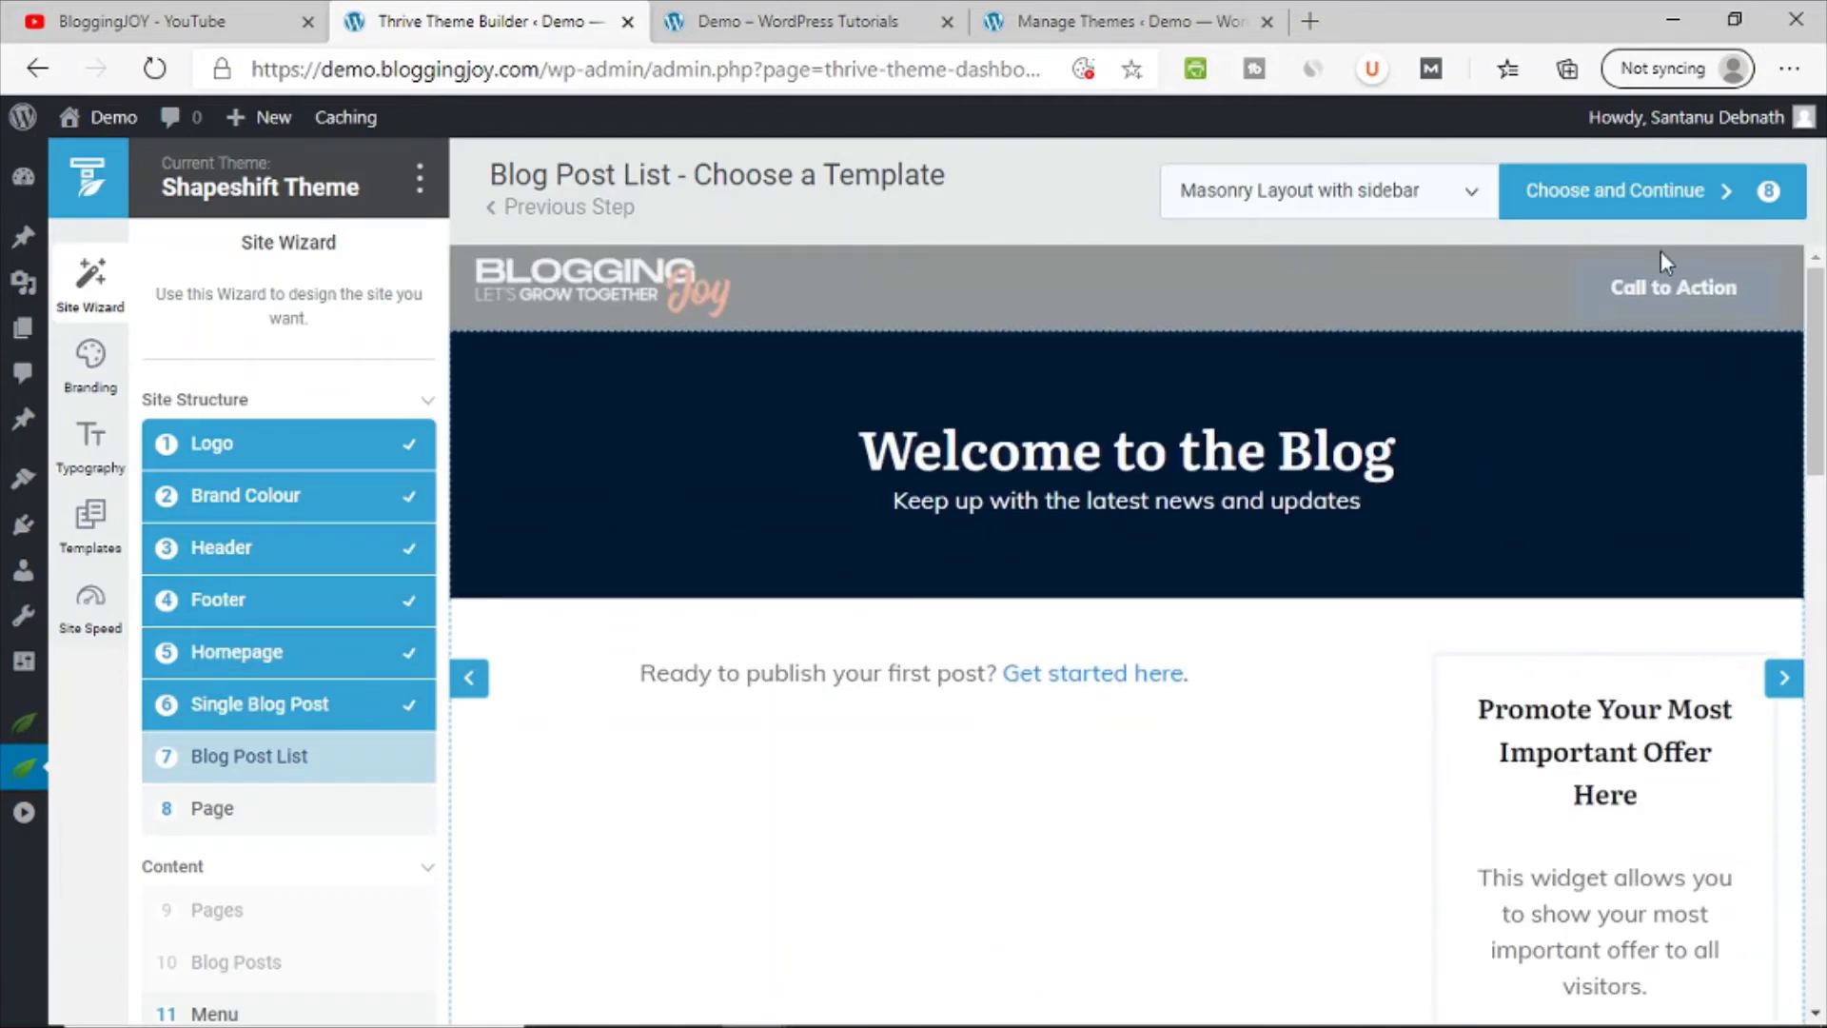
{"action": "left_click", "coordinate": [1668, 202]}
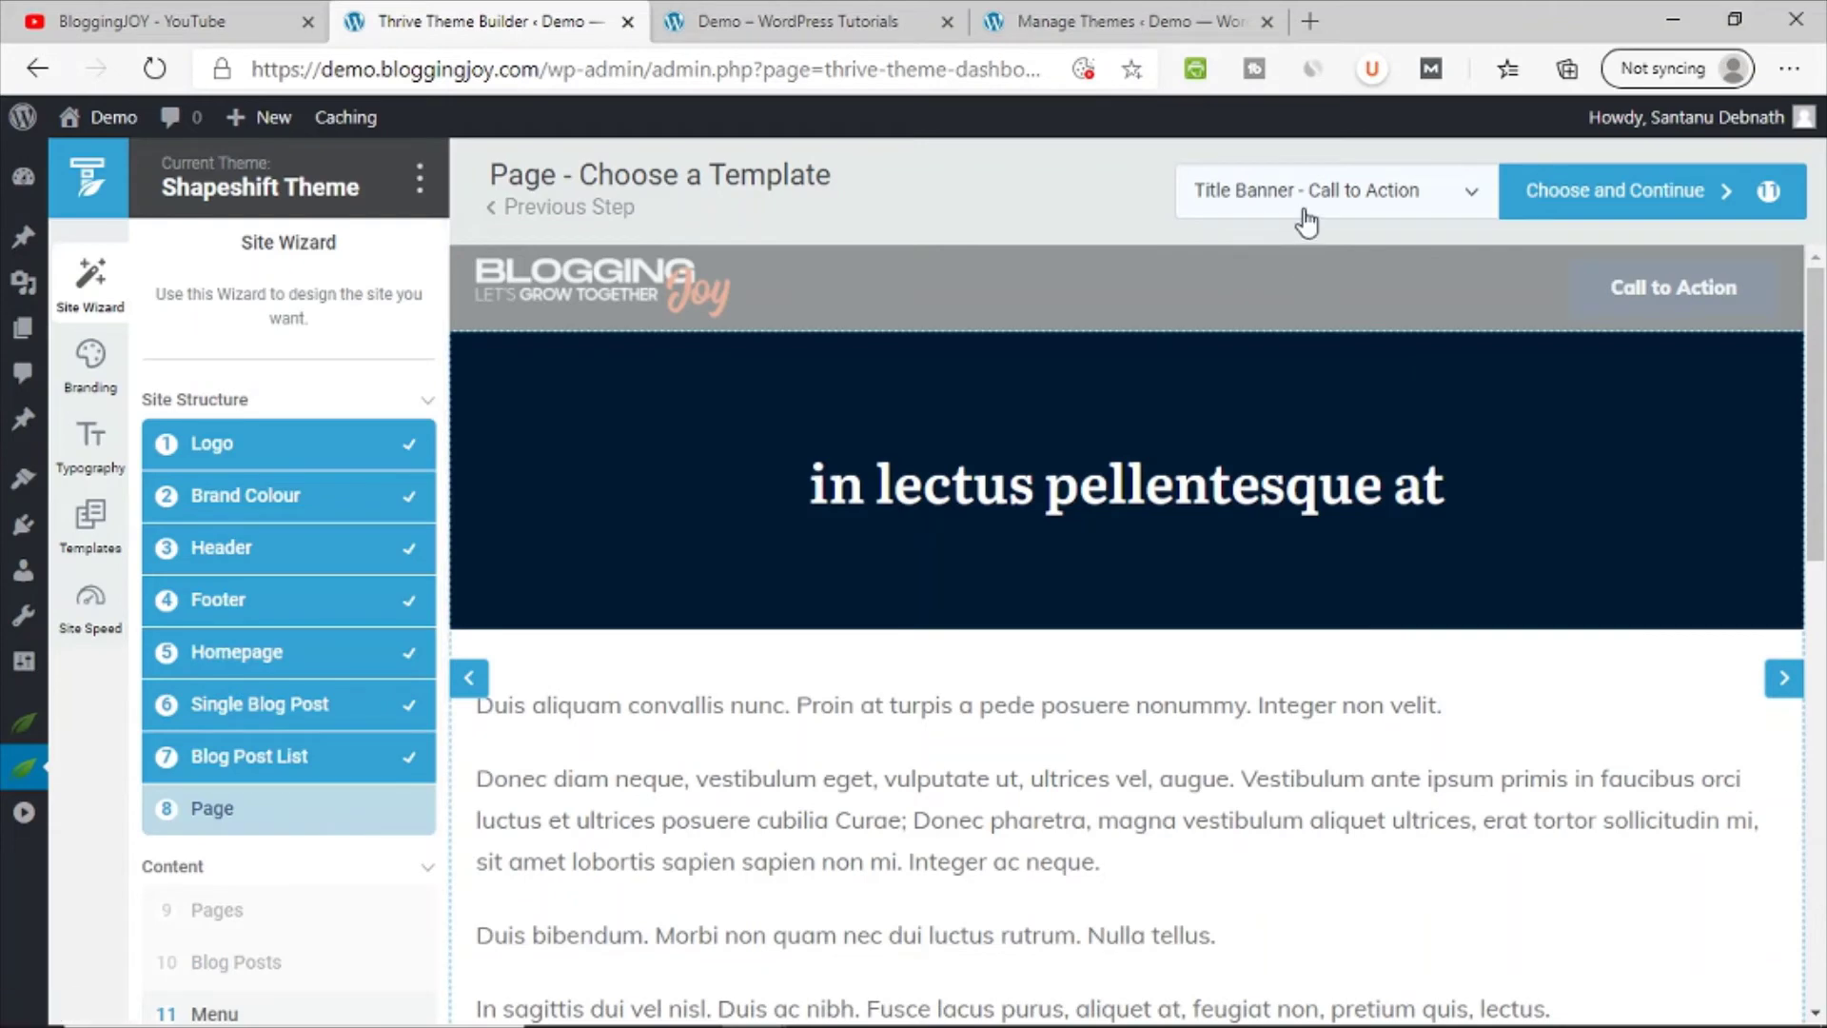
Step: Examine the available page templates, comparing the banner, sidebar, video, boxed and full-width layouts
{"action": "left_click", "coordinate": [1306, 193]}
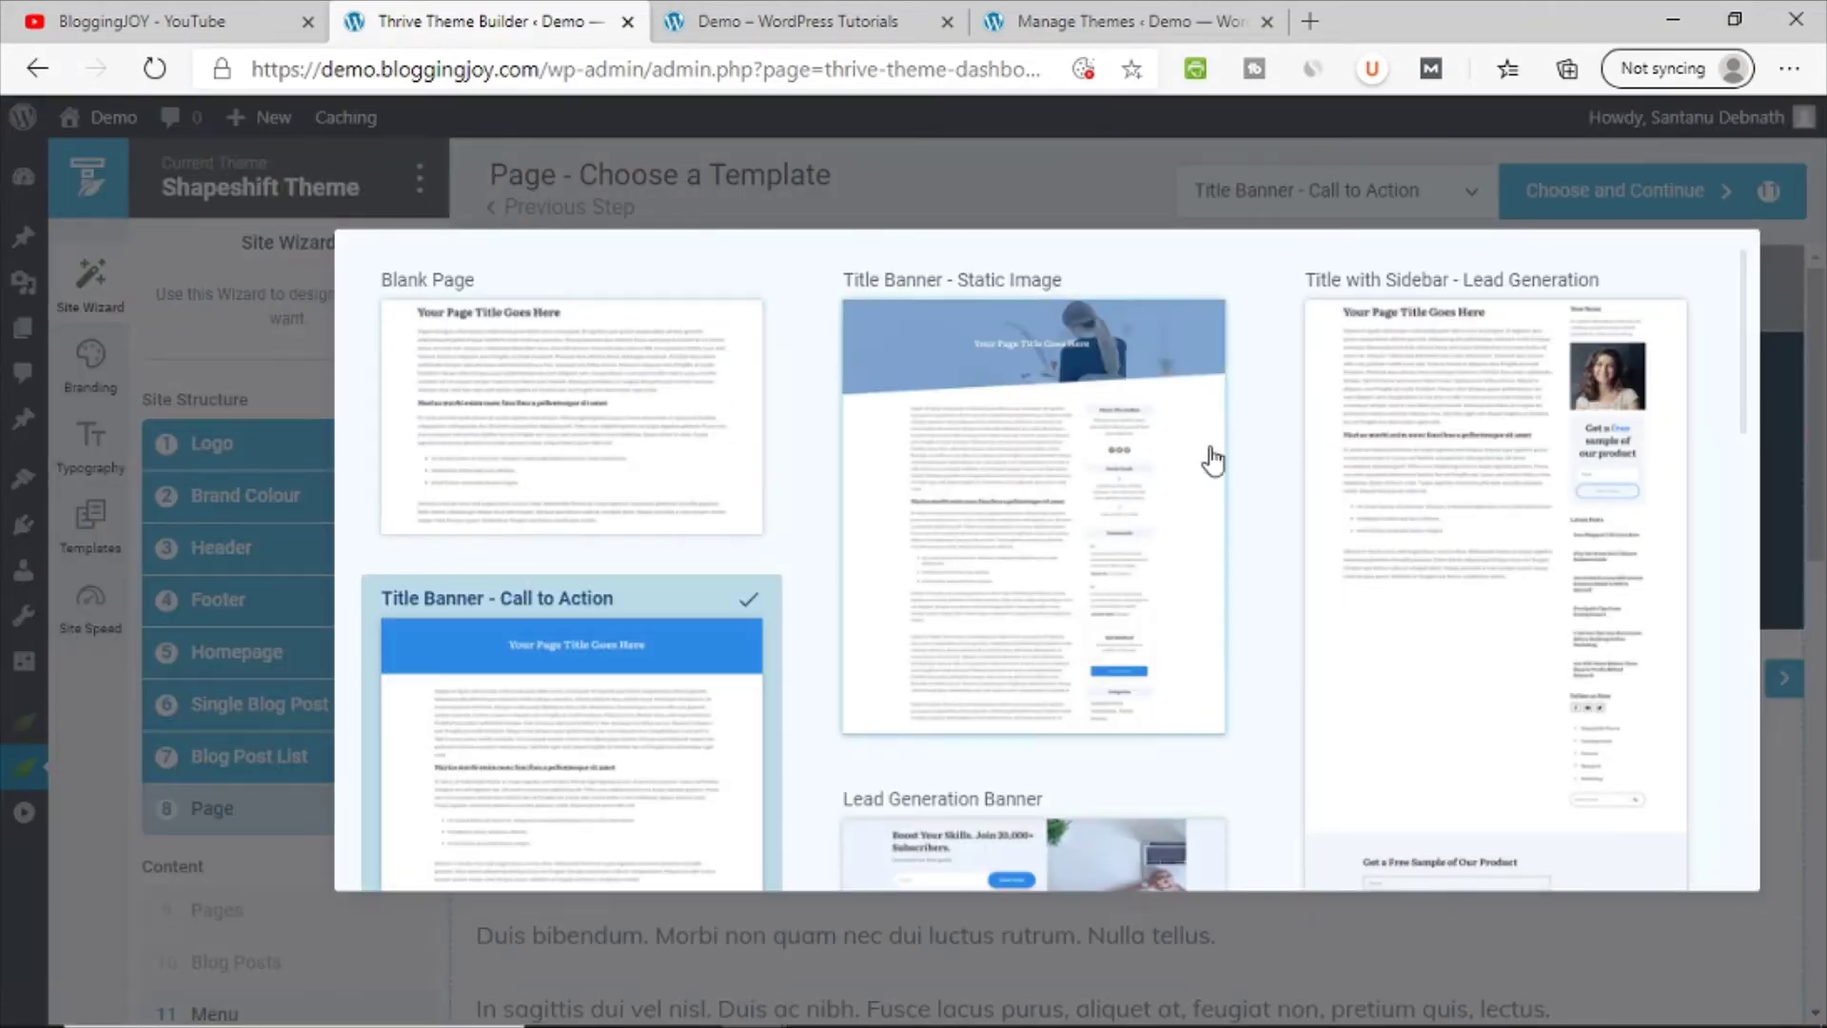
{"action": "scroll", "coordinate": [942, 603], "scroll_direction": "down", "scroll_amount": 1}
{"action": "scroll", "coordinate": [1051, 591], "scroll_direction": "up", "scroll_amount": 1}
{"action": "scroll", "coordinate": [1295, 496], "scroll_direction": "down", "scroll_amount": 8}
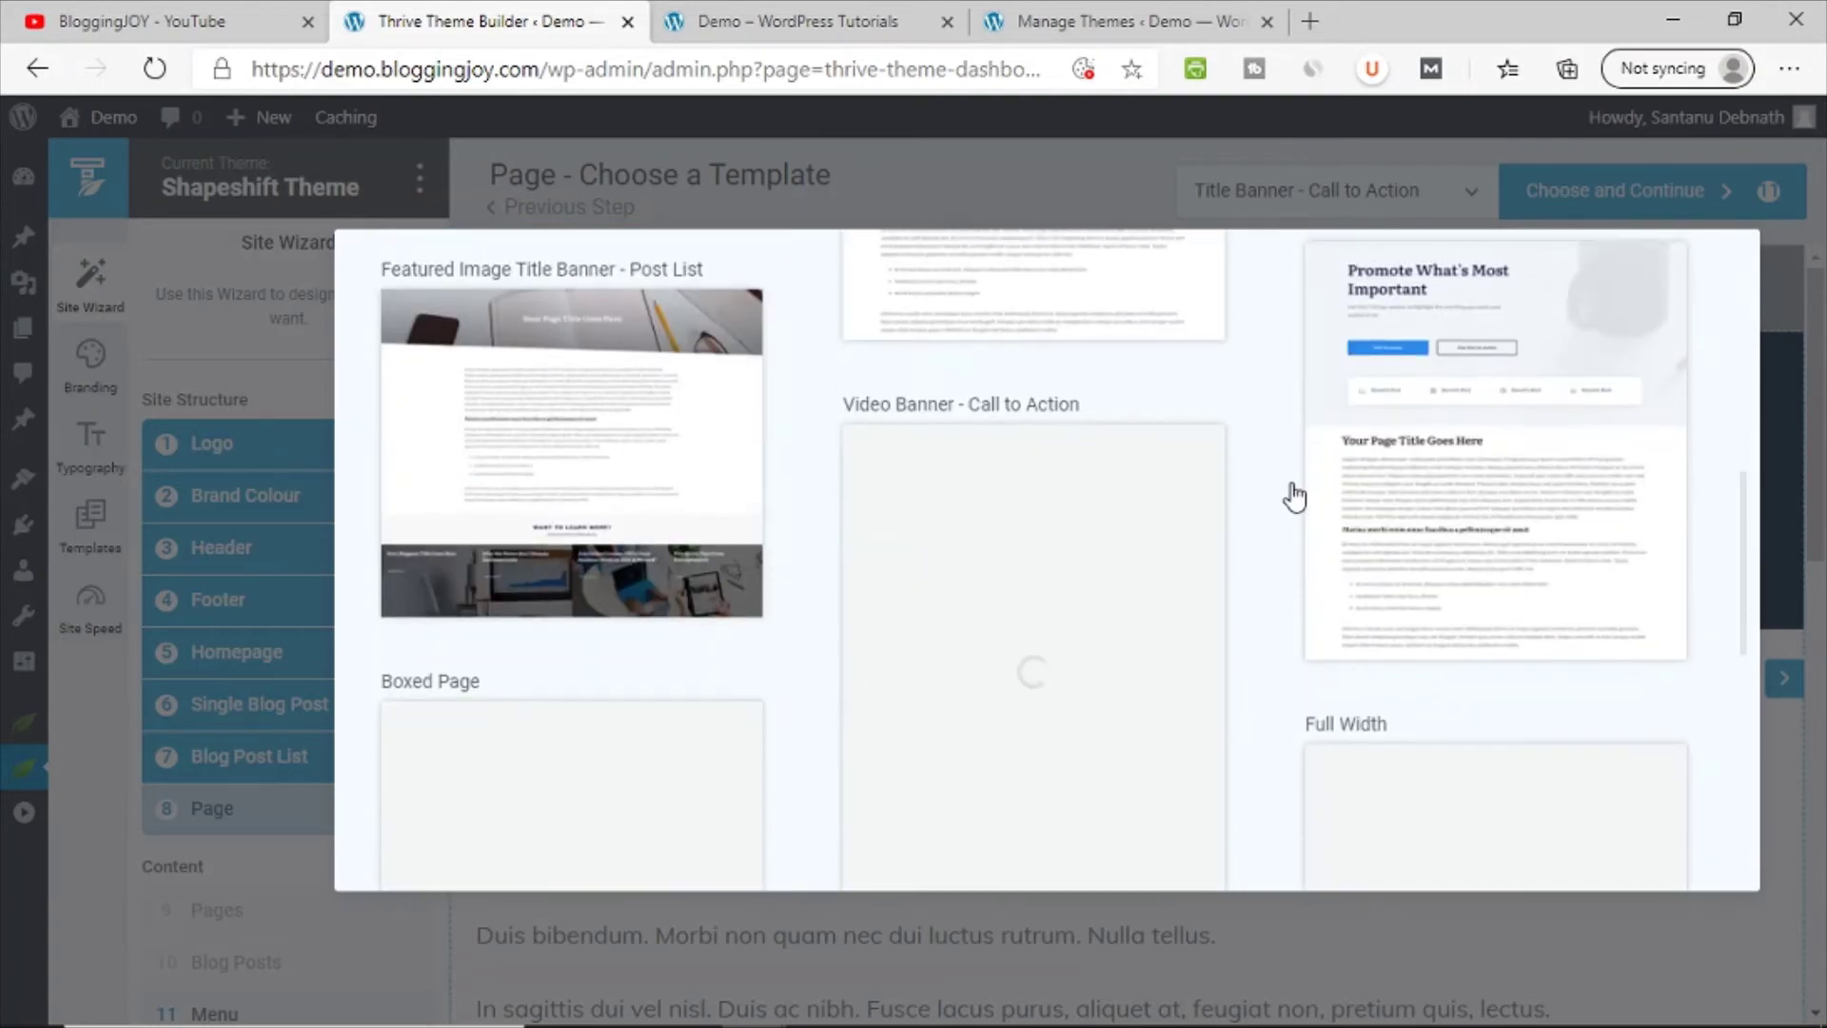
{"action": "scroll", "coordinate": [1294, 496], "scroll_direction": "down", "scroll_amount": 2}
{"action": "scroll", "coordinate": [1294, 496], "scroll_direction": "up", "scroll_amount": 2}
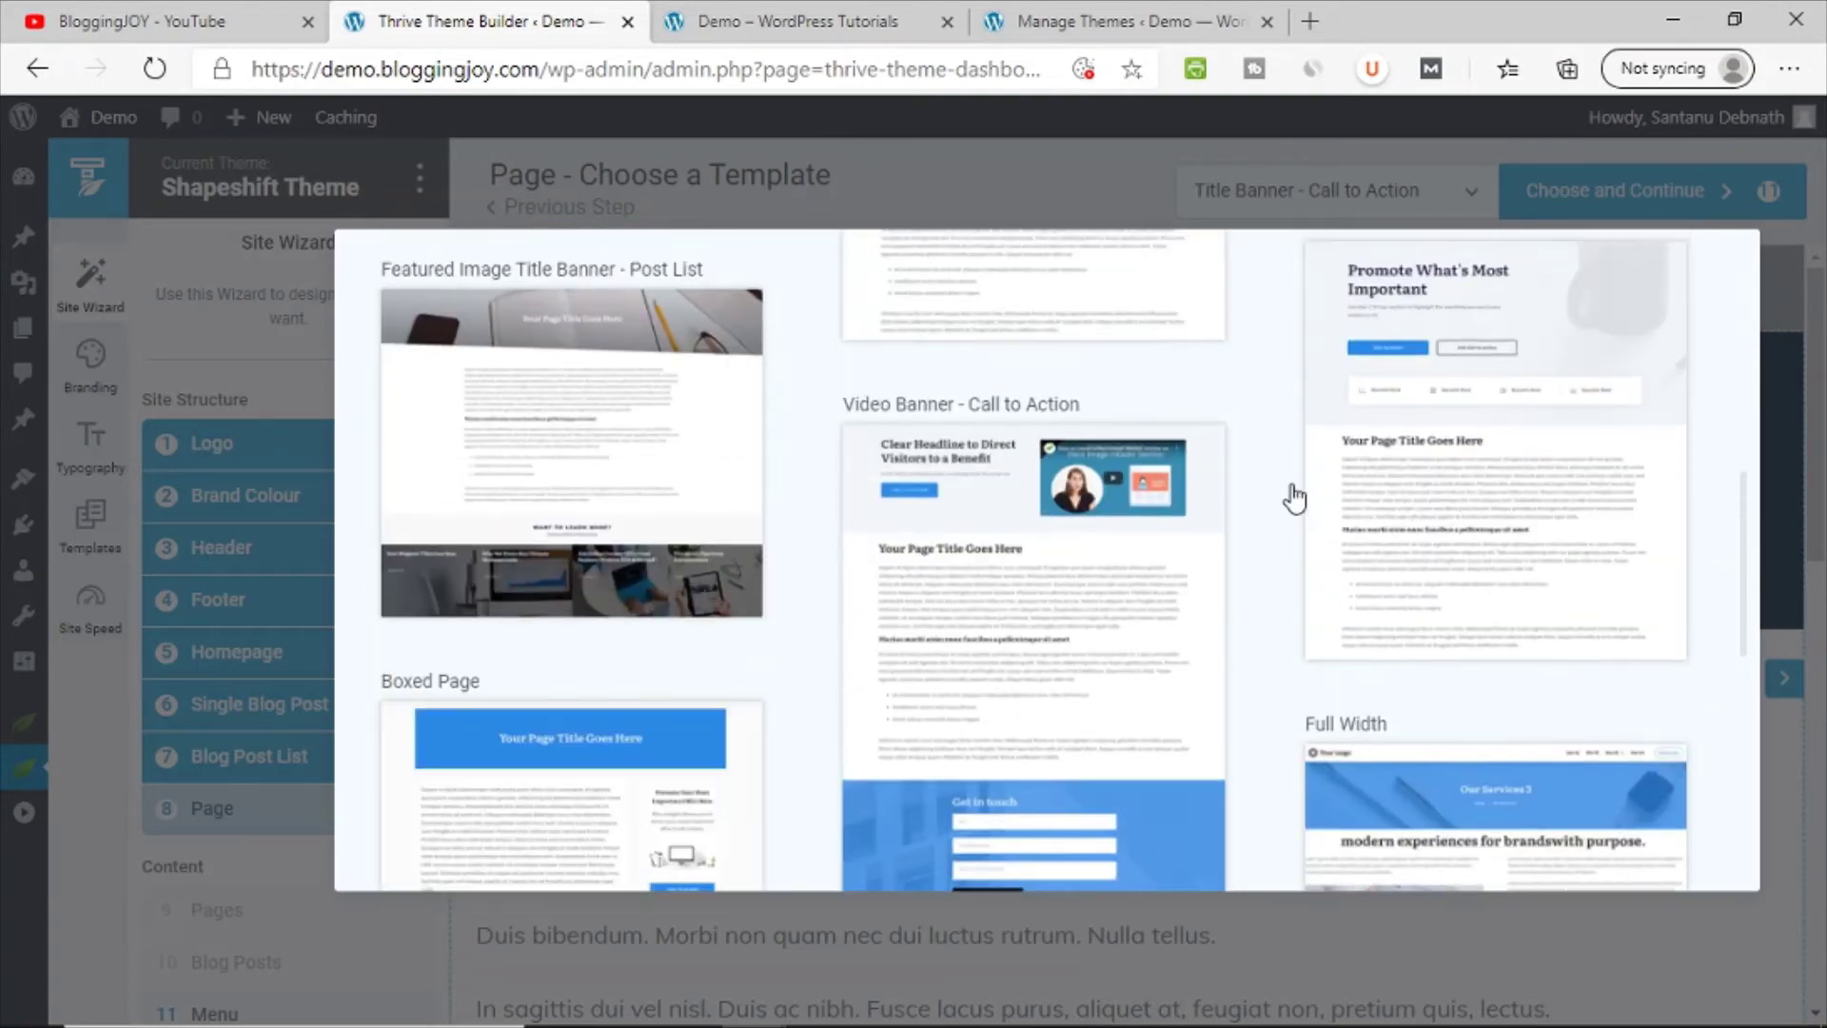
{"action": "scroll", "coordinate": [1294, 496], "scroll_direction": "down", "scroll_amount": 3}
{"action": "scroll", "coordinate": [1295, 496], "scroll_direction": "down", "scroll_amount": 5}
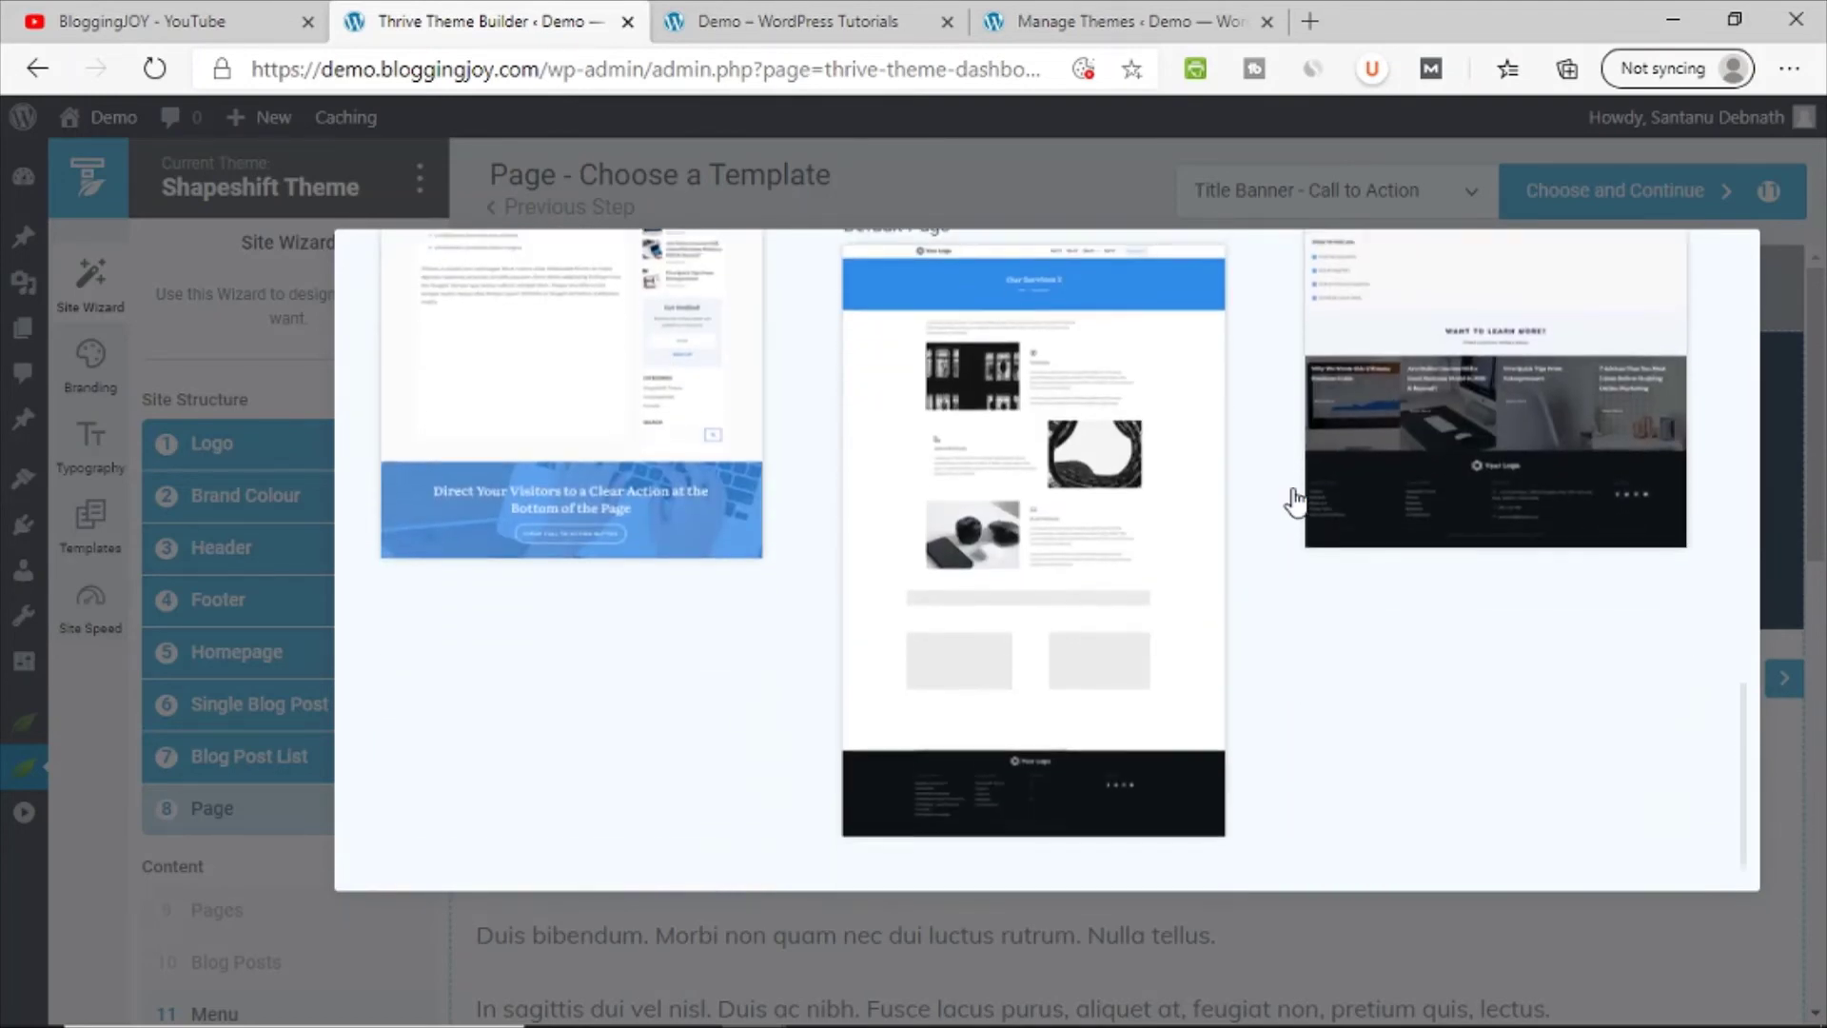
{"action": "scroll", "coordinate": [1295, 500], "scroll_direction": "up", "scroll_amount": 4}
{"action": "scroll", "coordinate": [1294, 504], "scroll_direction": "up", "scroll_amount": 5}
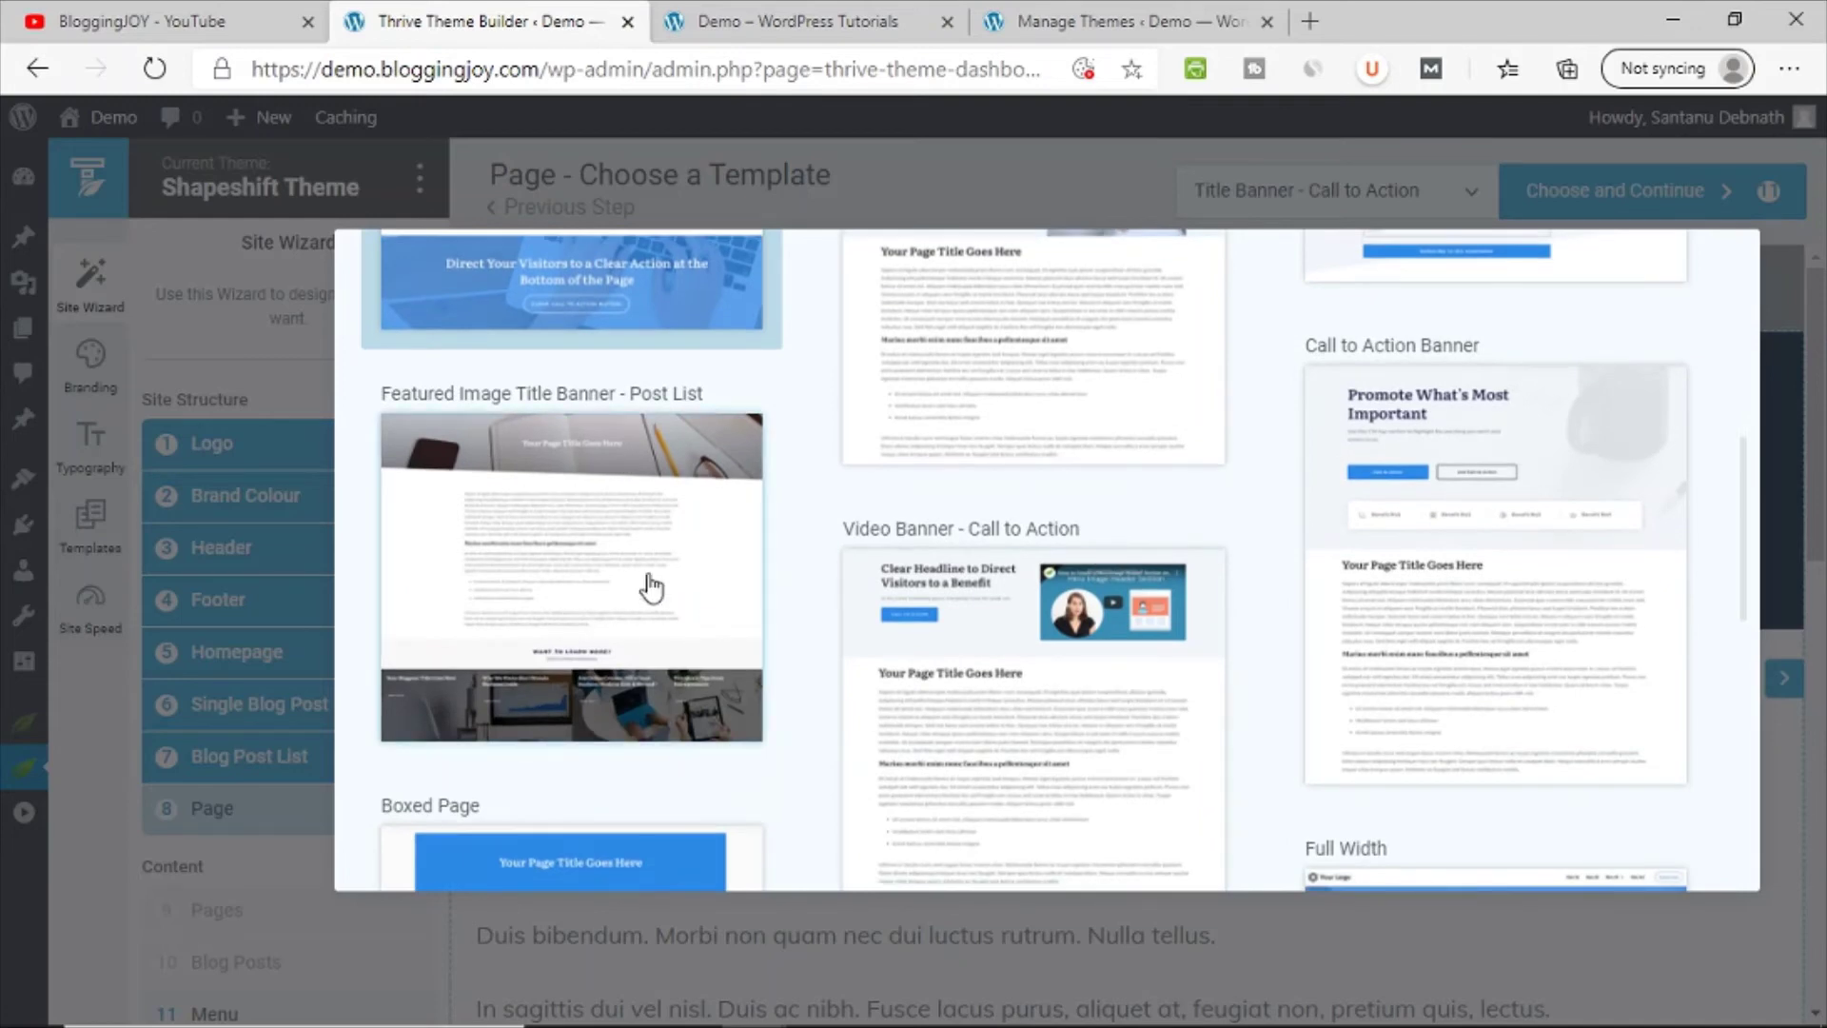
Step: Try the Featured Image Title Banner - Post List page template and preview its banner and body content
{"action": "left_click", "coordinate": [650, 582]}
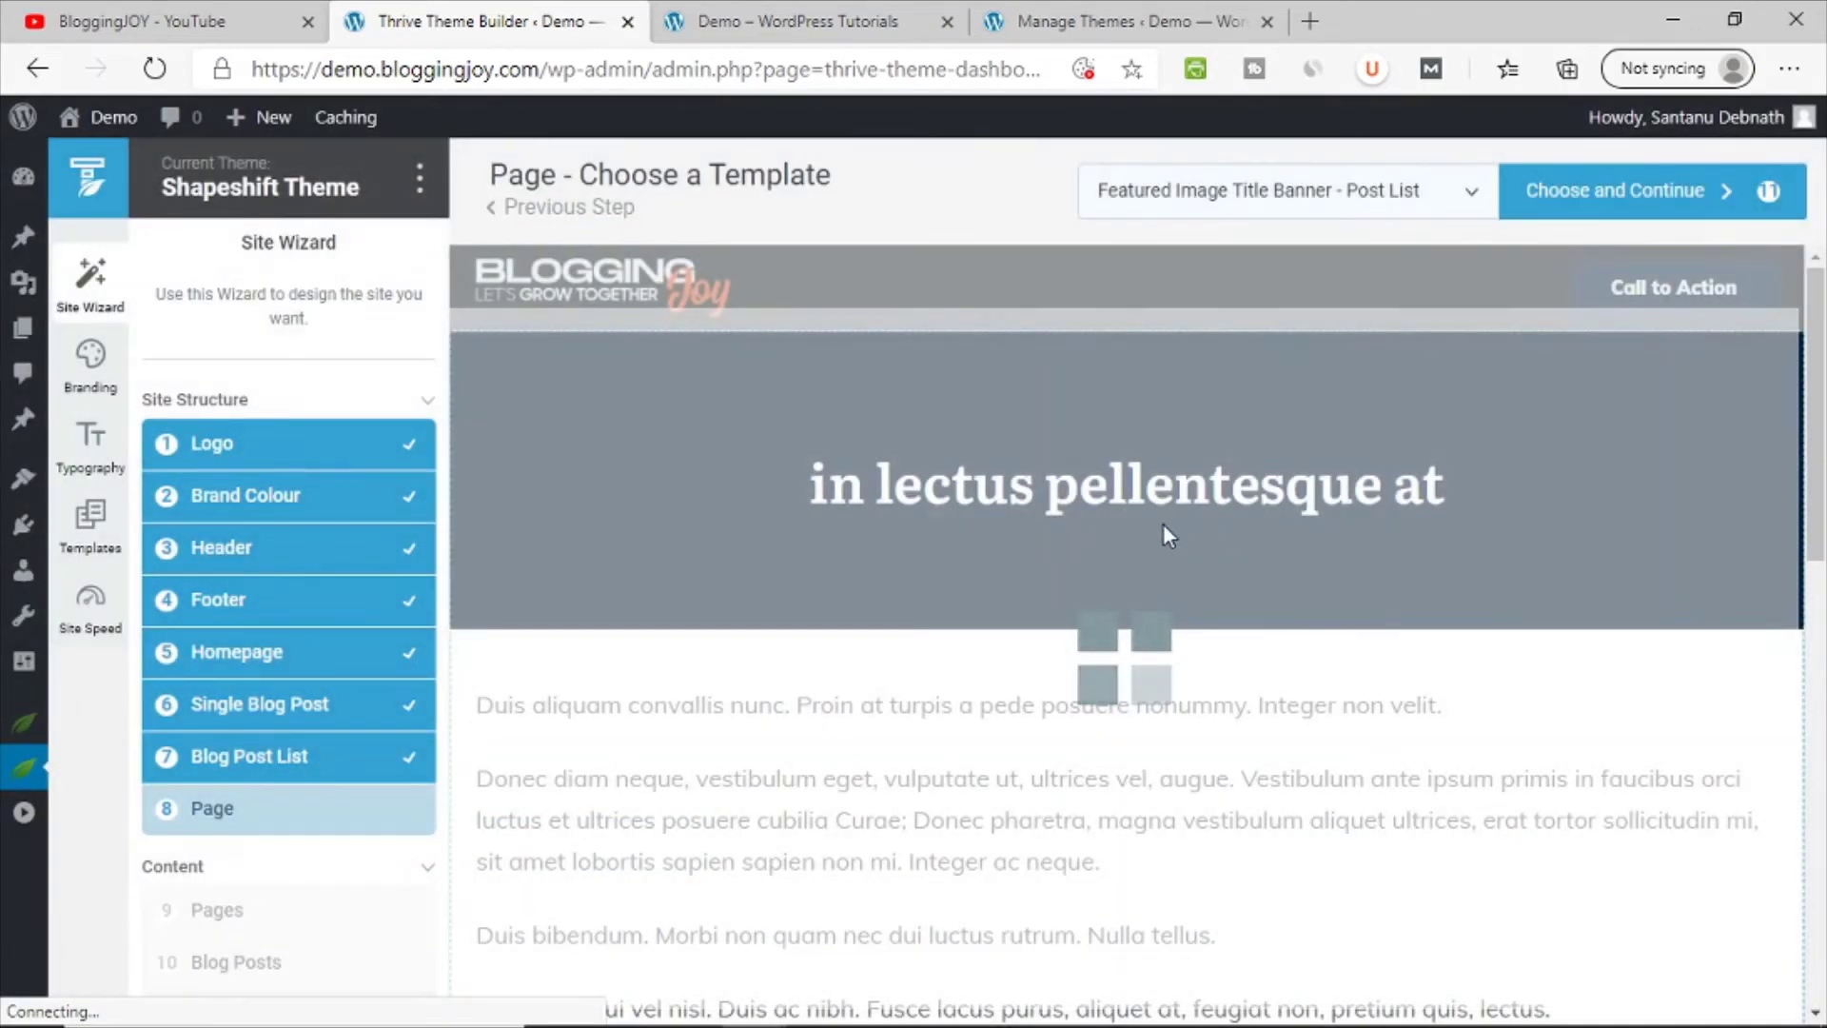
{"action": "scroll", "coordinate": [1252, 587], "scroll_direction": "down", "scroll_amount": 15}
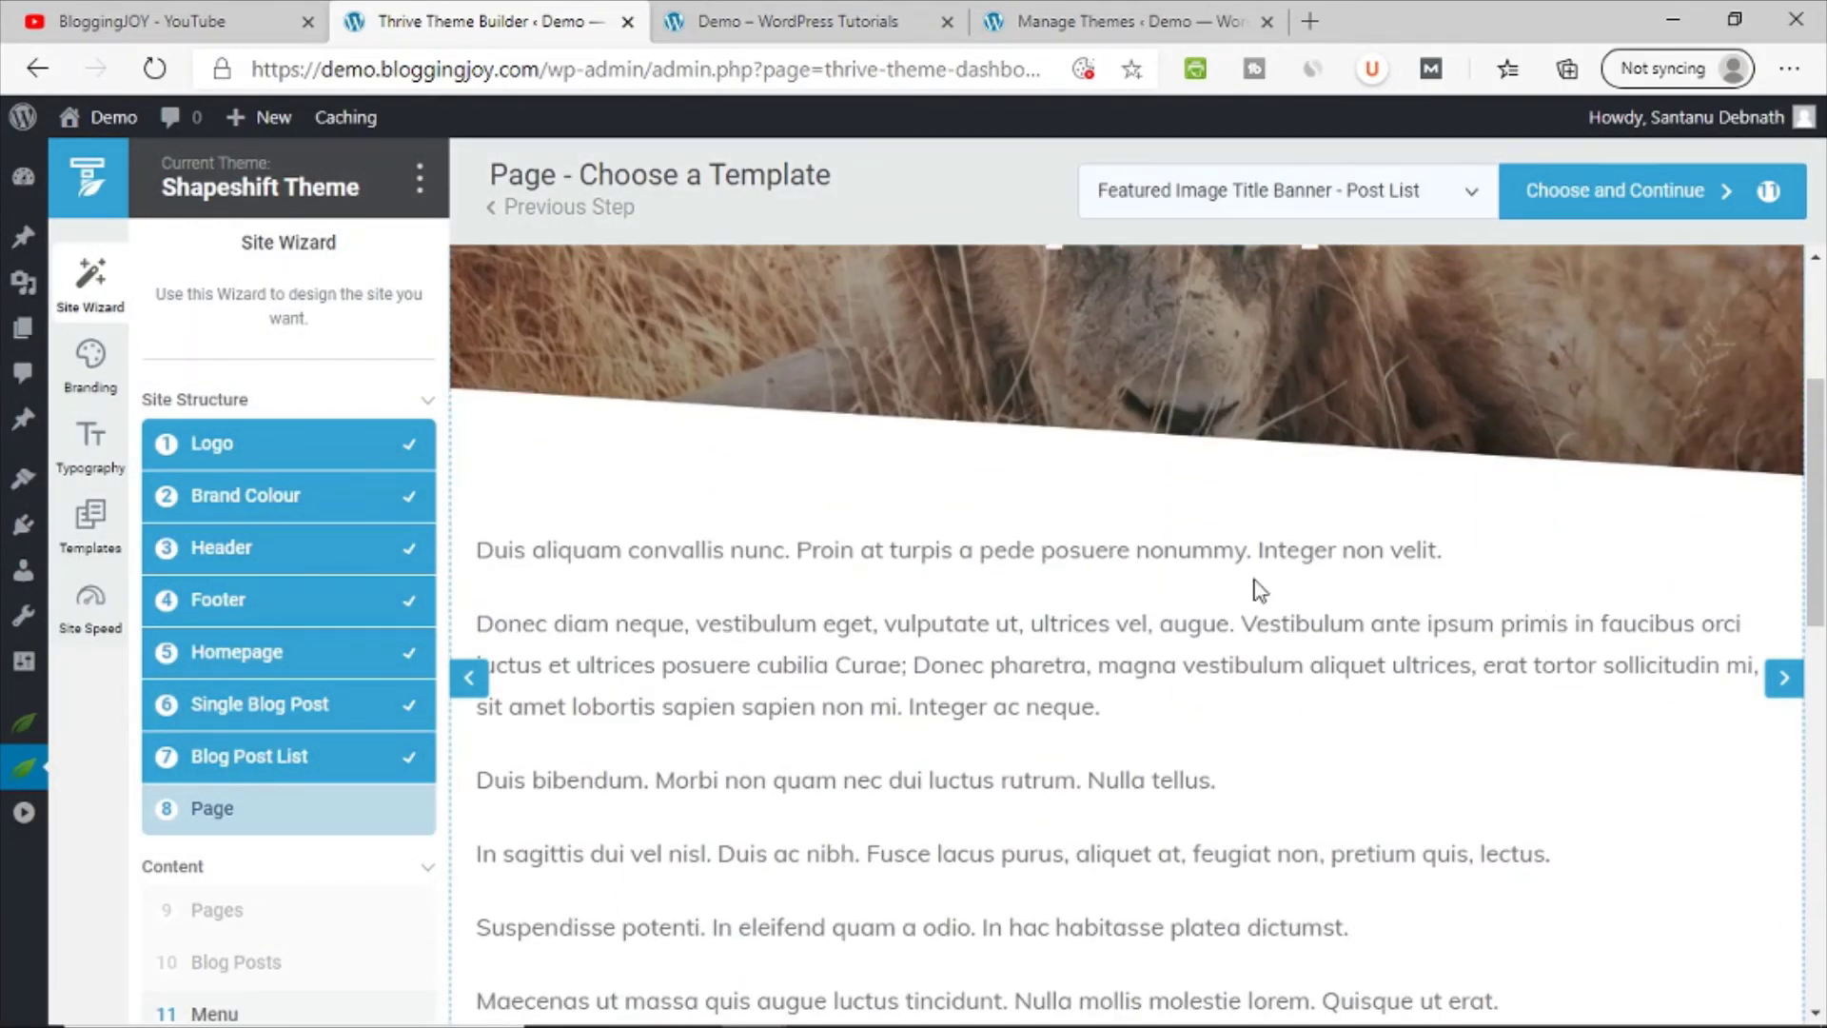
{"action": "scroll", "coordinate": [1346, 612], "scroll_direction": "up", "scroll_amount": 15}
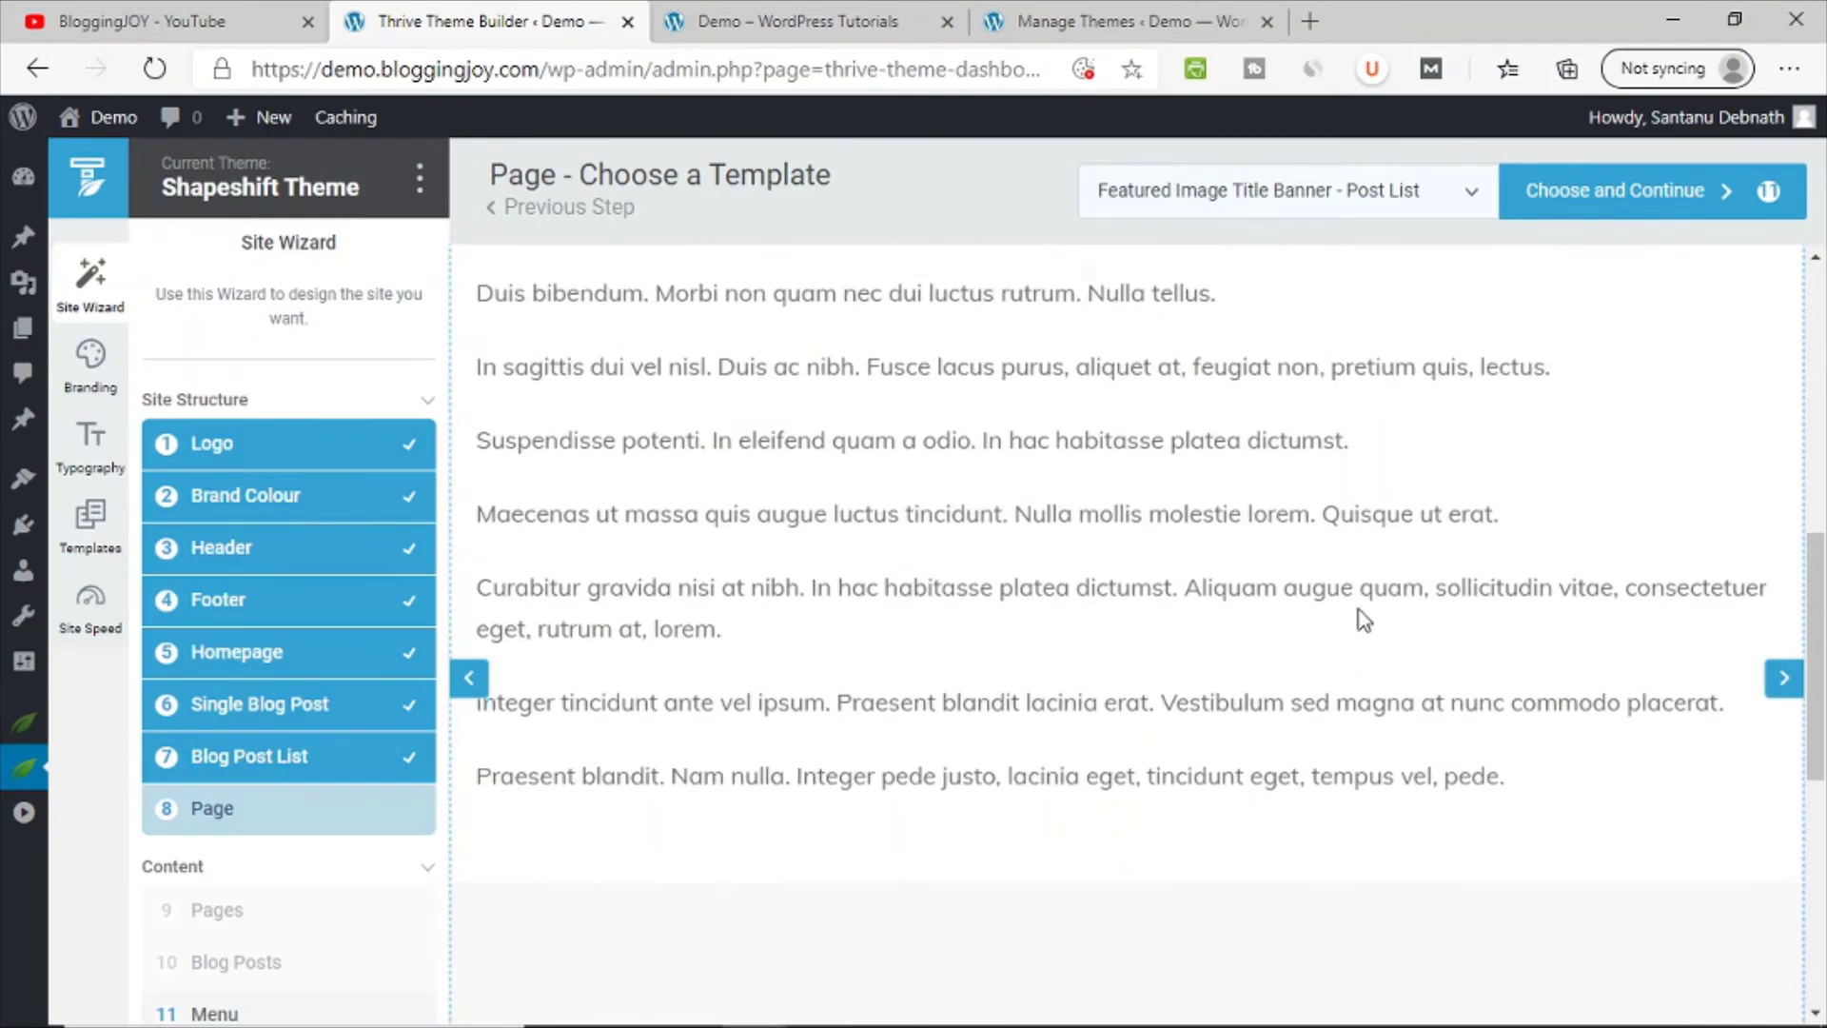
Step: Set the page template to Title Banner - Static Image, preview it and continue to the menu stage
{"action": "left_click", "coordinate": [1312, 206]}
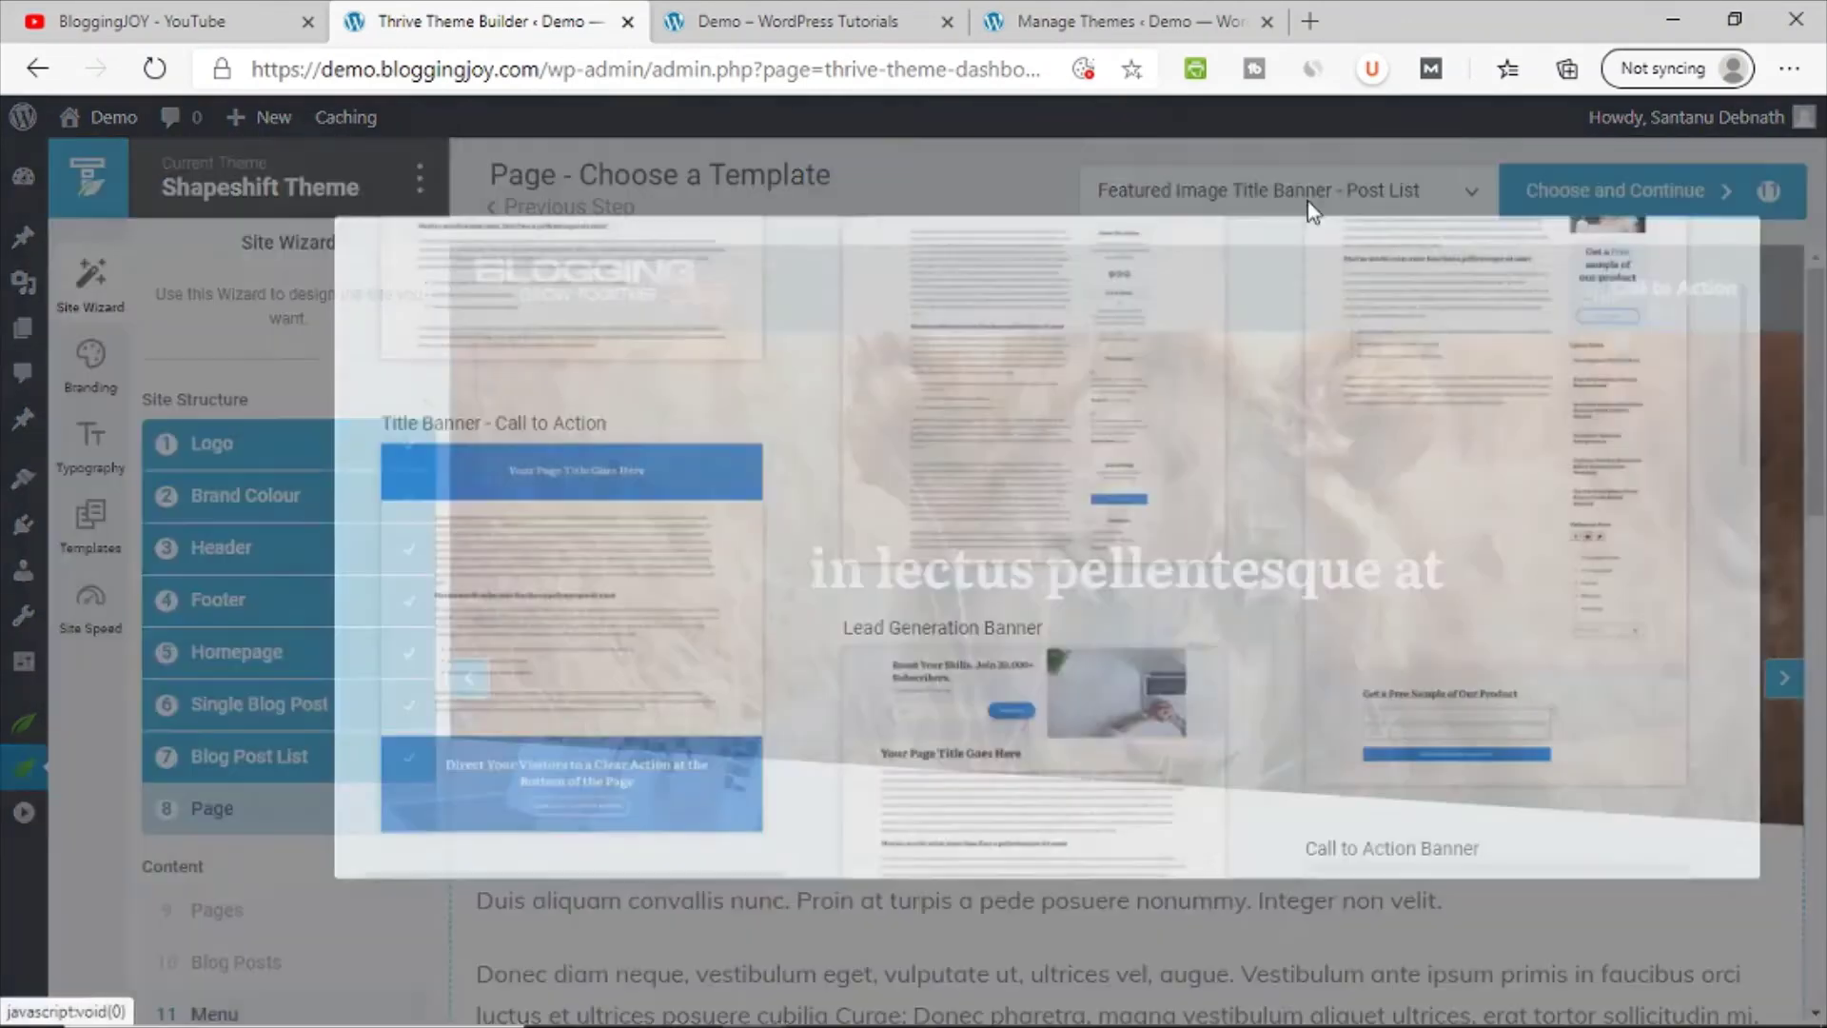
{"action": "left_click", "coordinate": [1001, 423]}
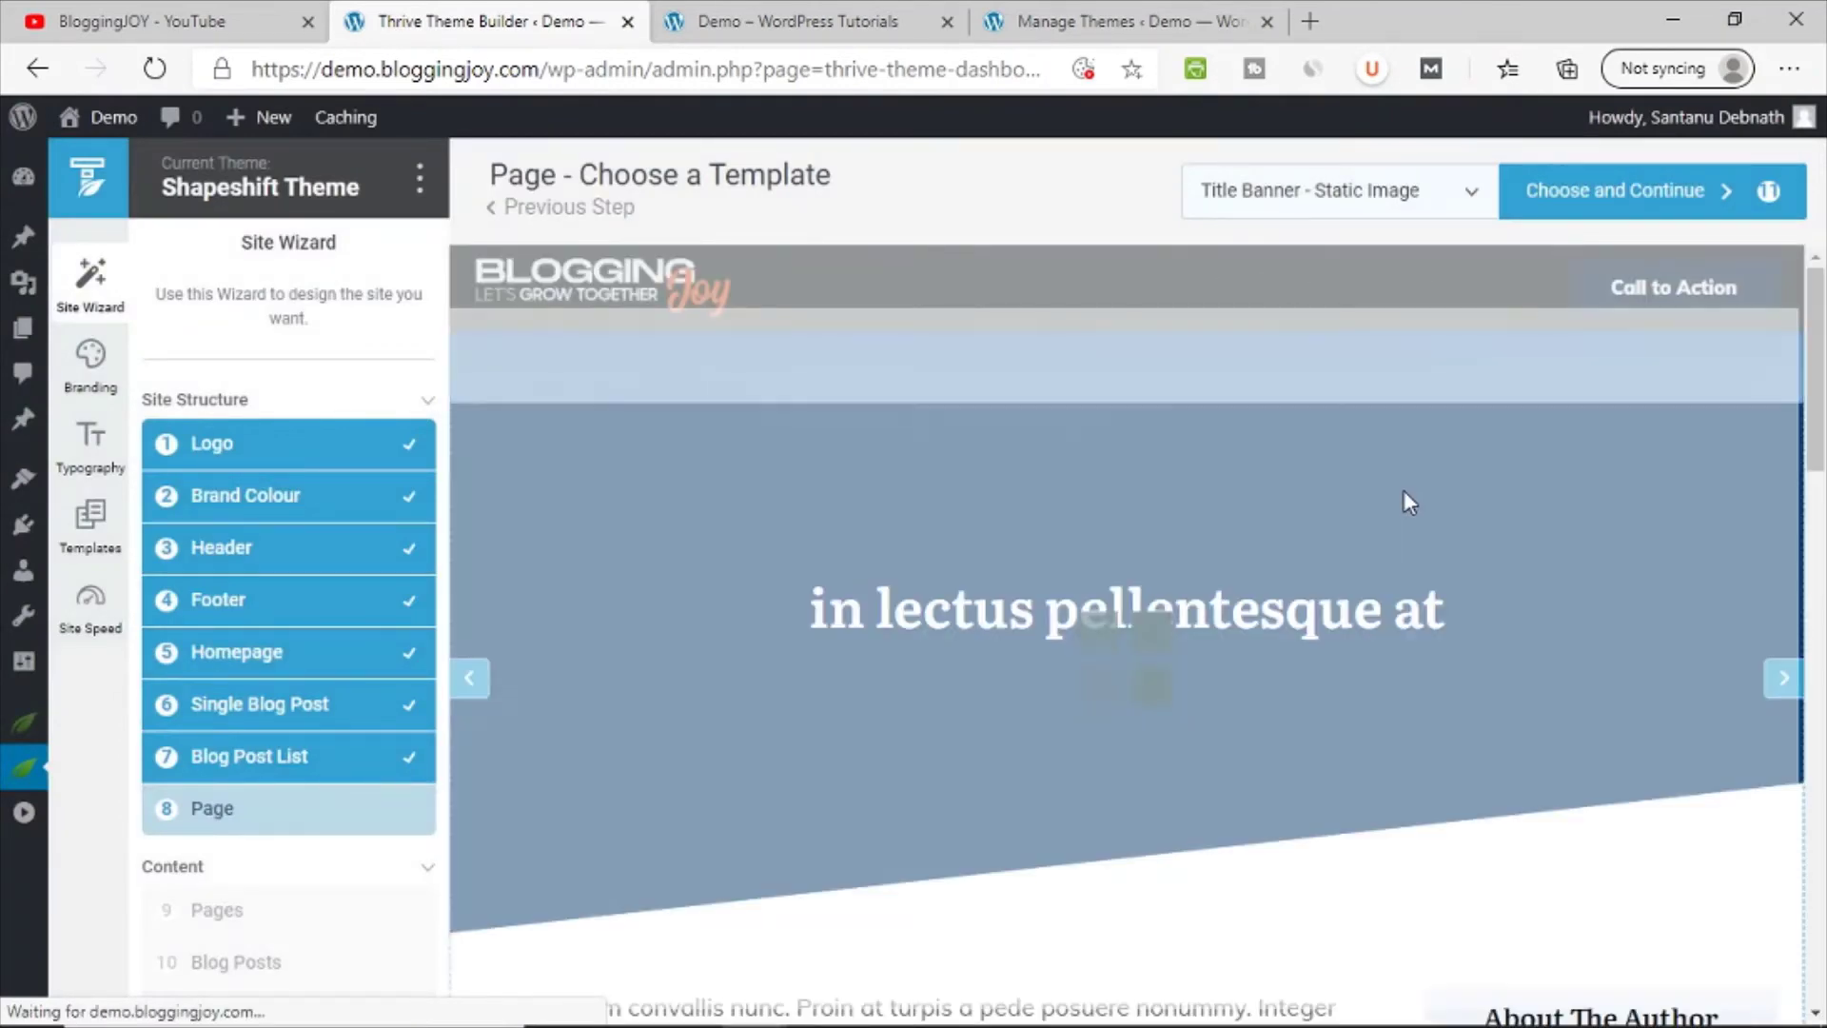
{"action": "scroll", "coordinate": [1583, 401], "scroll_direction": "down", "scroll_amount": 7}
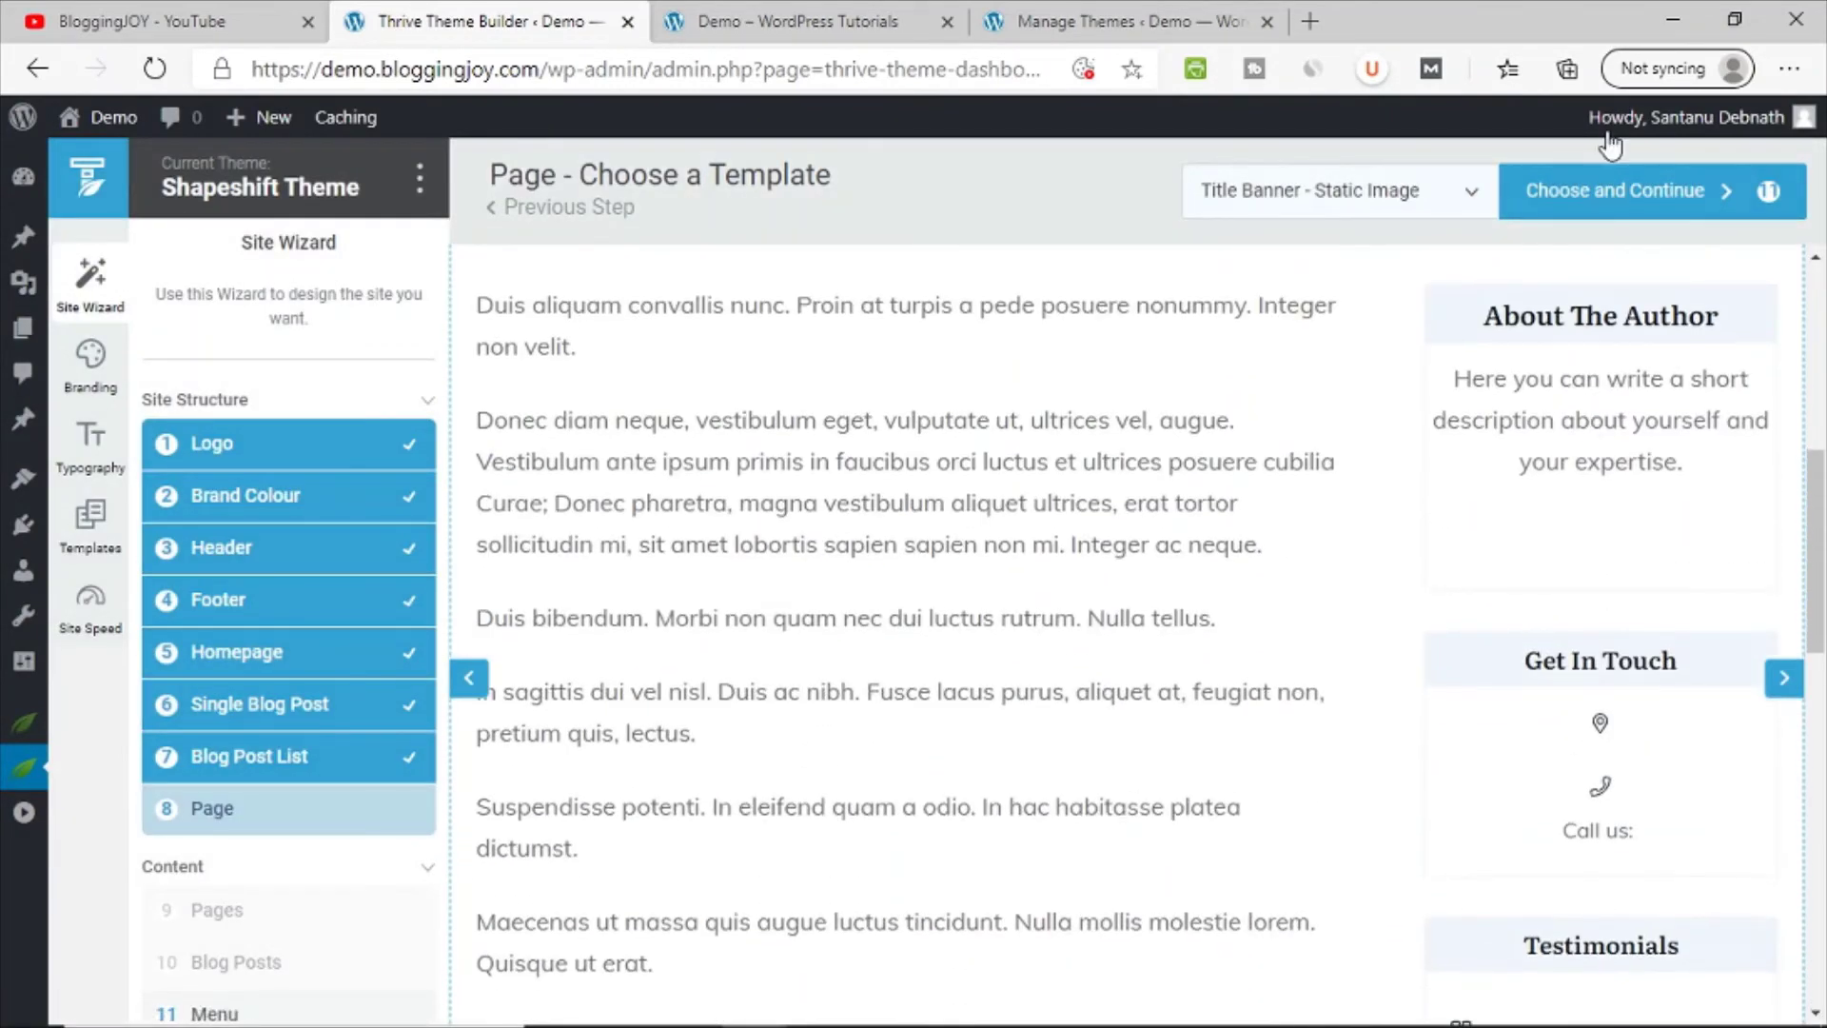
{"action": "left_click", "coordinate": [1611, 193]}
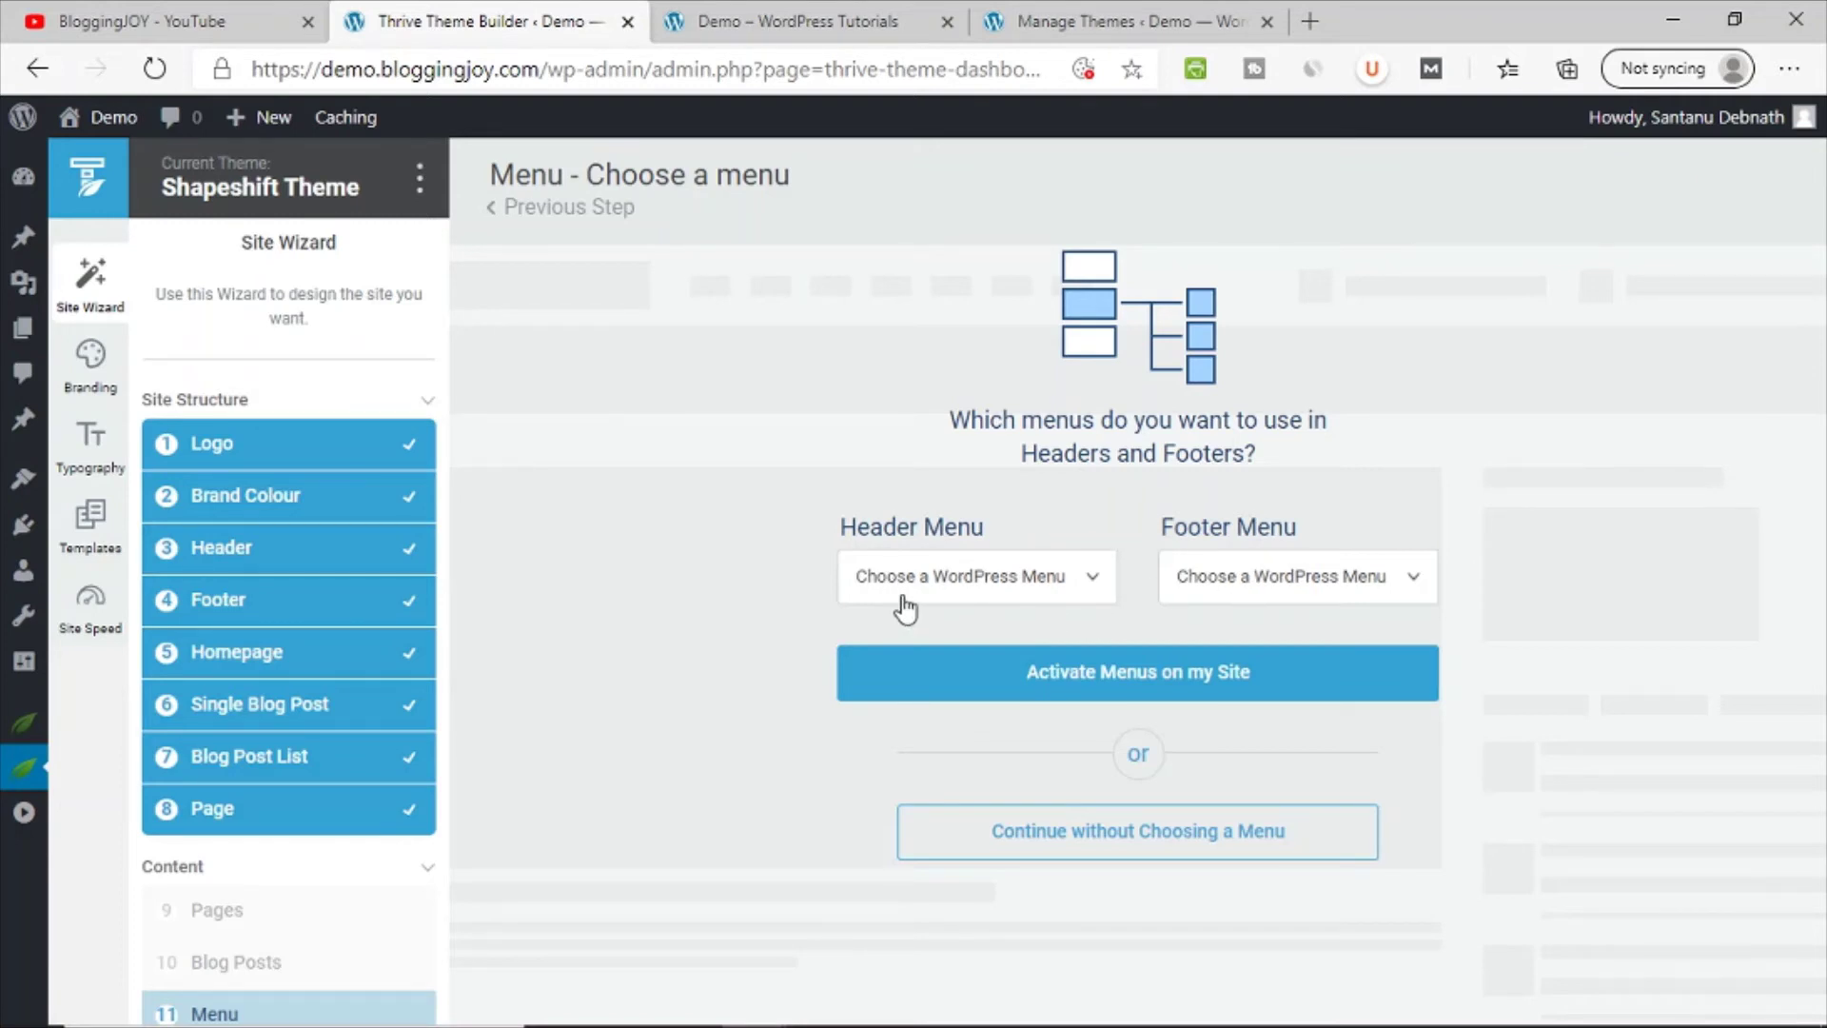
Step: Set the header and footer menus to "I will choose later..." and finish the wizard without choosing a menu
{"action": "left_click", "coordinate": [950, 581]}
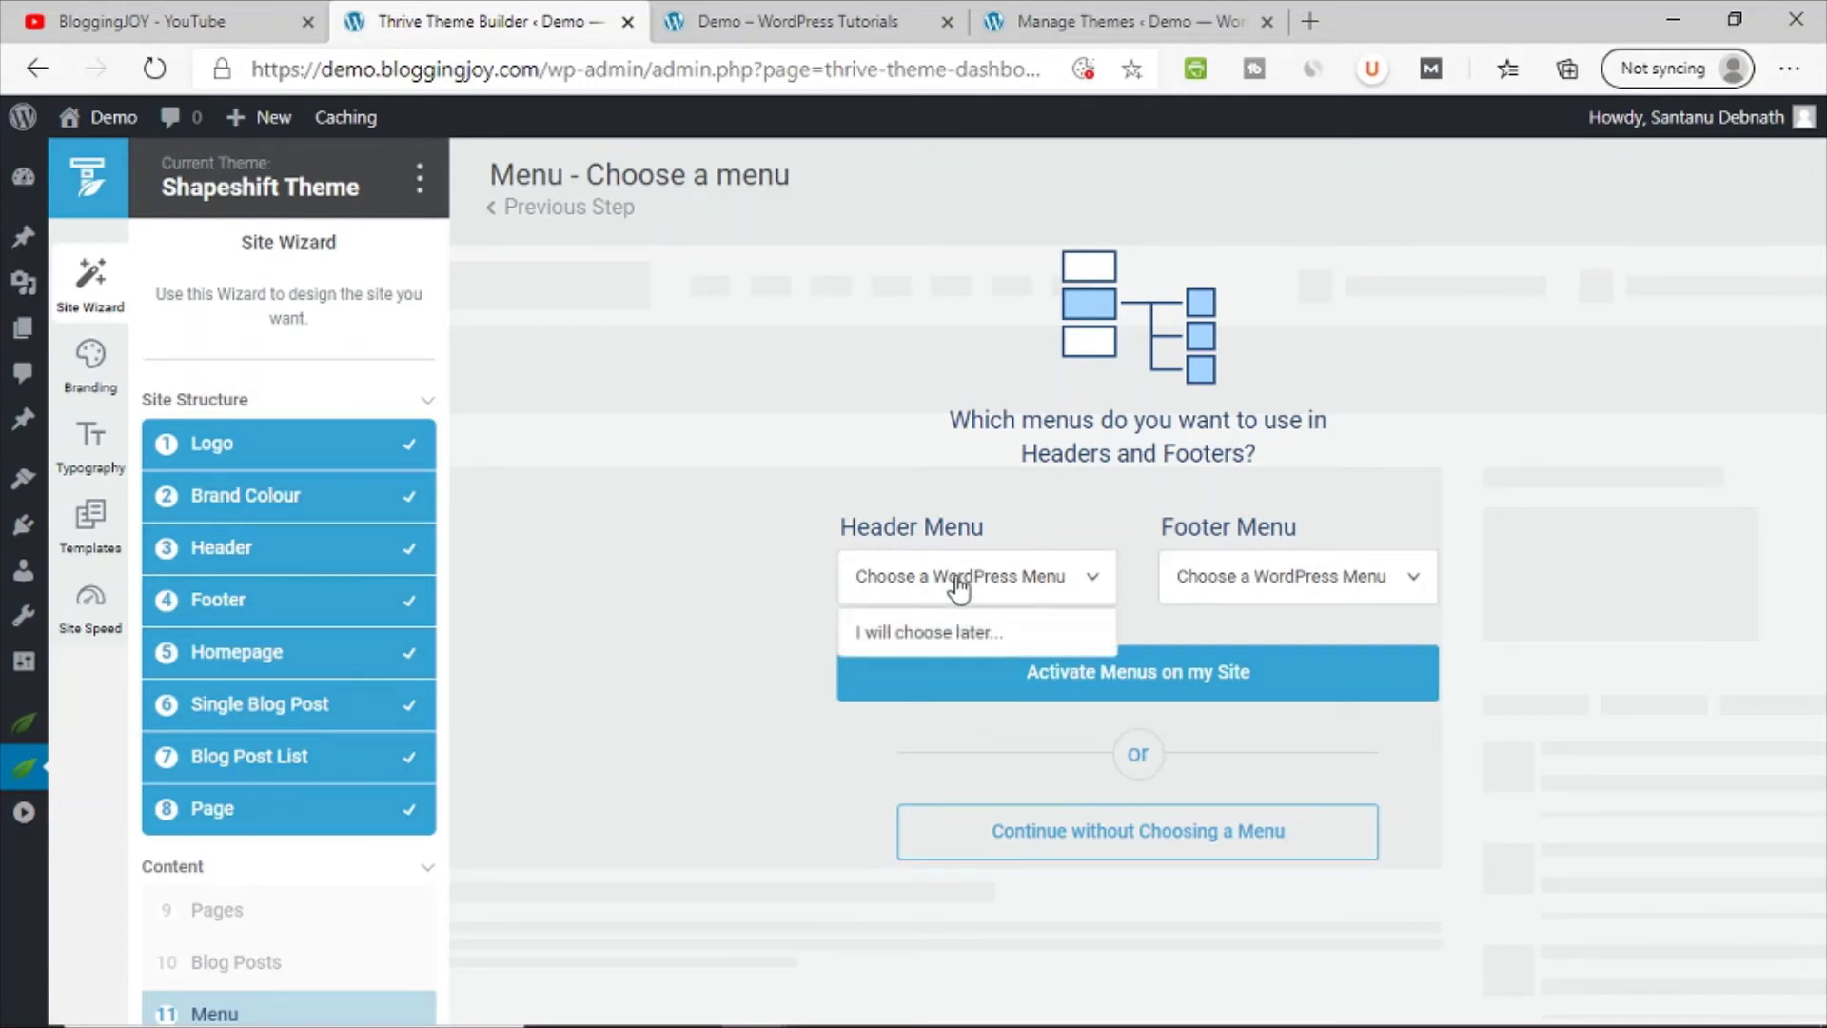
{"action": "left_click", "coordinate": [1007, 650]}
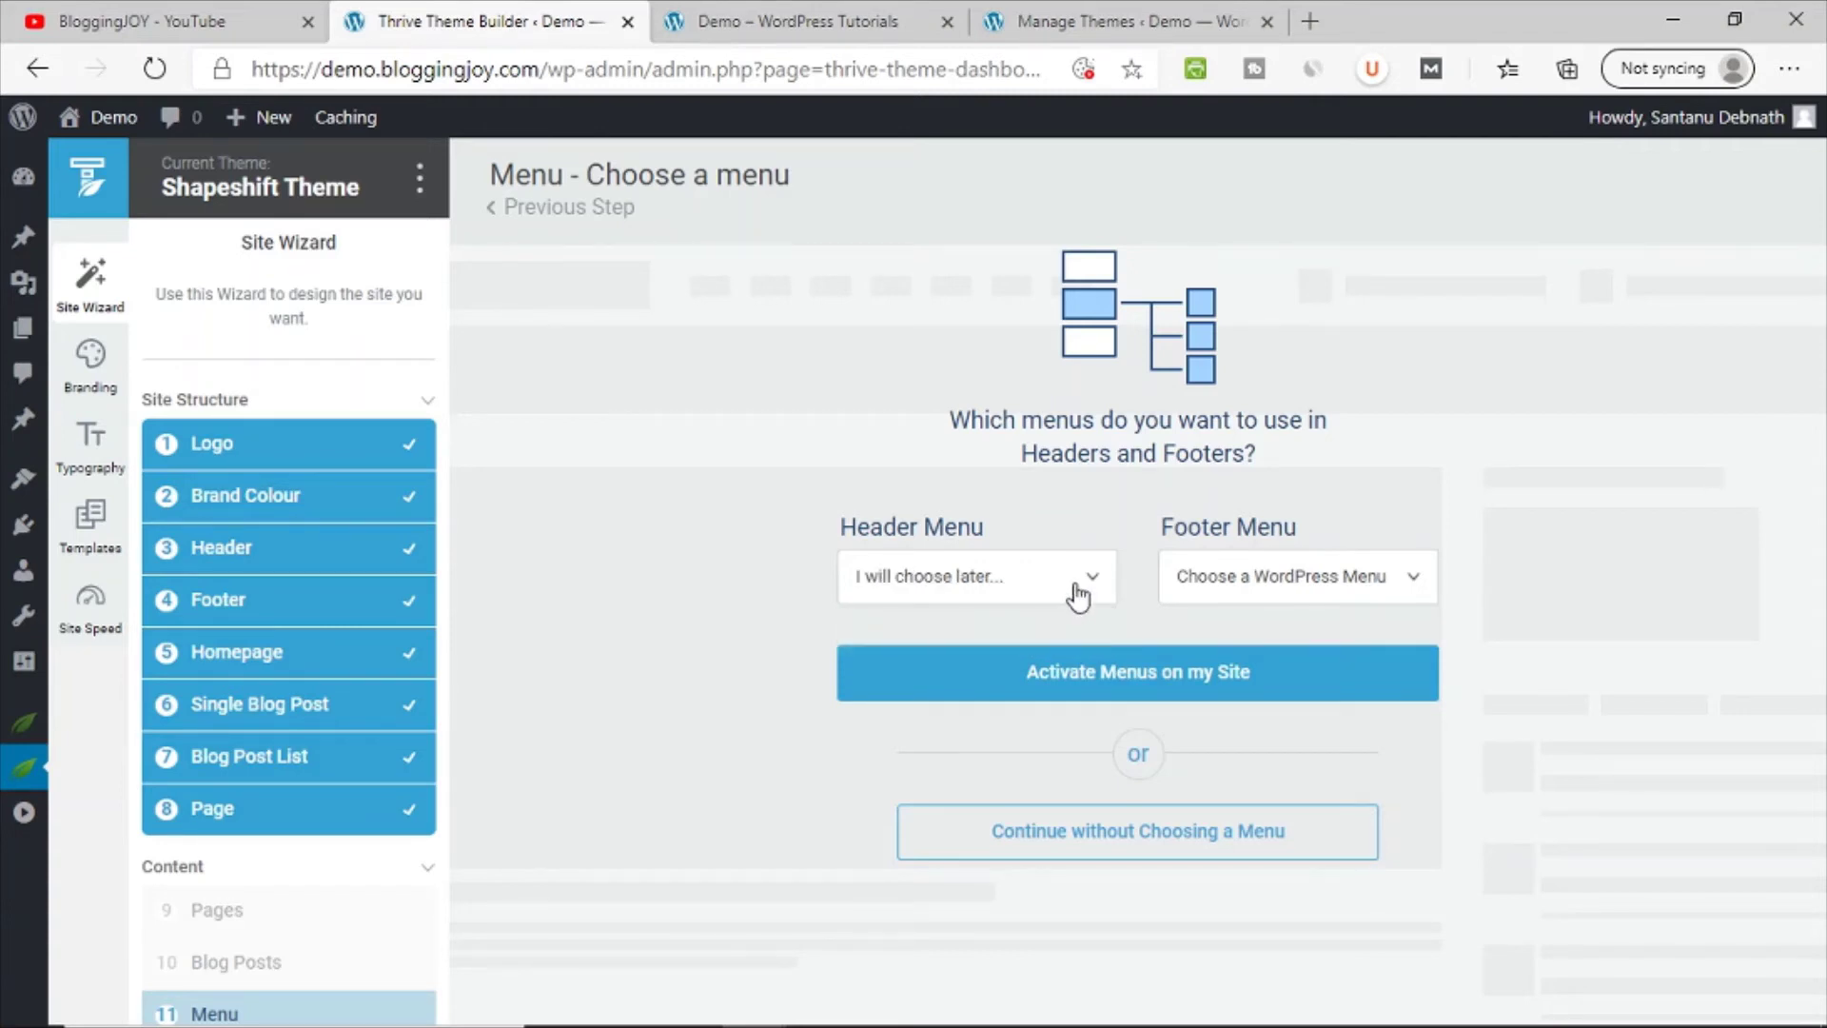
{"action": "left_click", "coordinate": [1286, 583]}
{"action": "left_click", "coordinate": [1245, 634]}
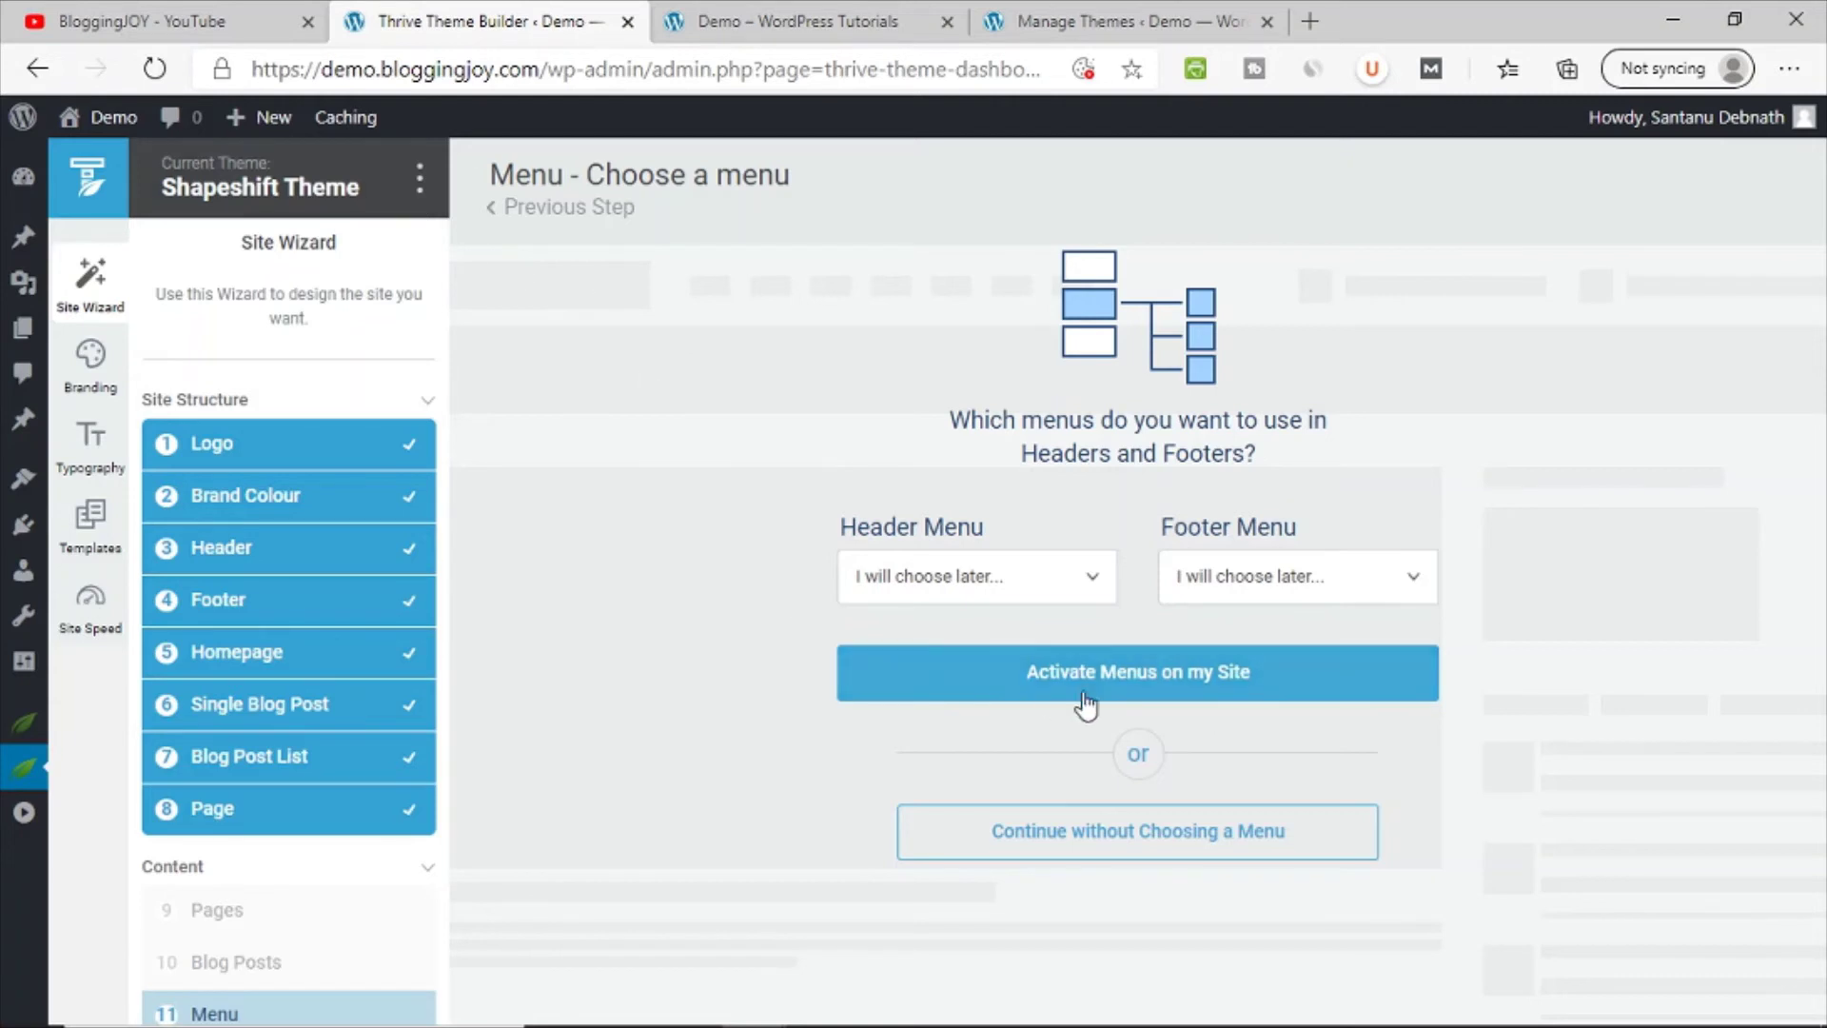
{"action": "left_click", "coordinate": [1044, 842]}
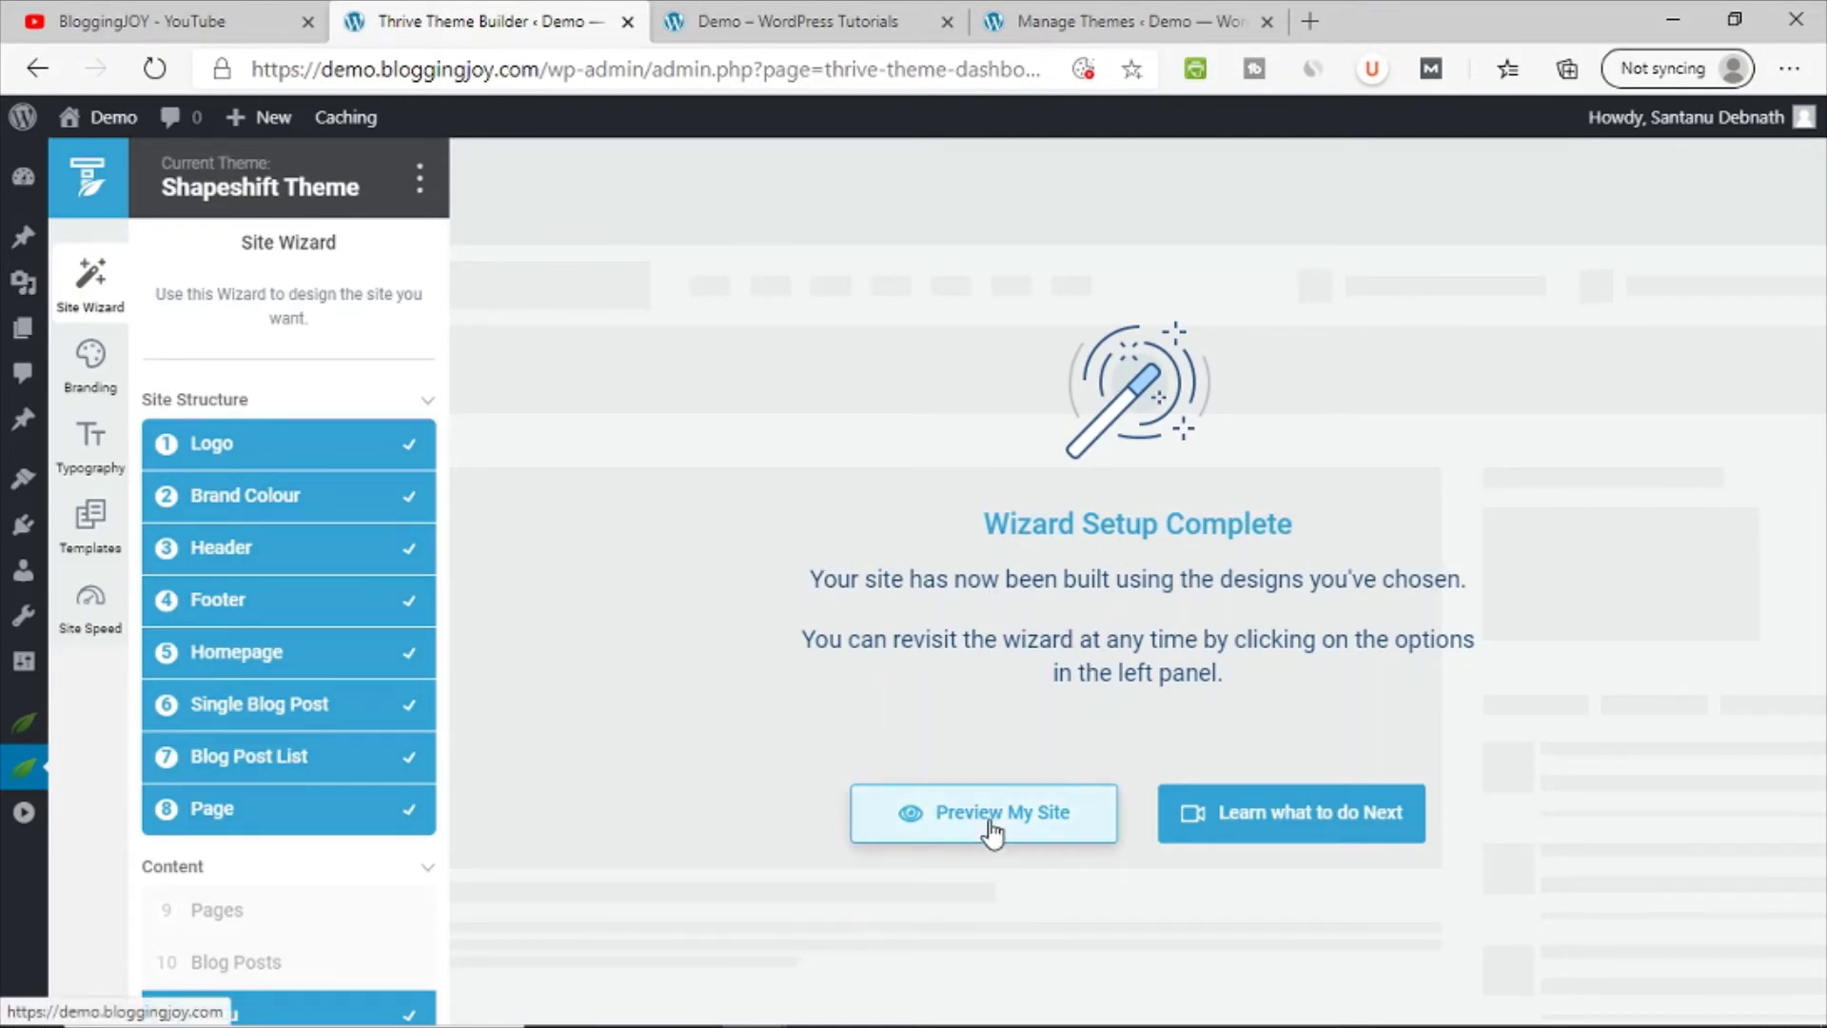
Step: Preview the finished site and examine the homepage from its header navigation down to the footer
{"action": "left_click", "coordinate": [987, 824]}
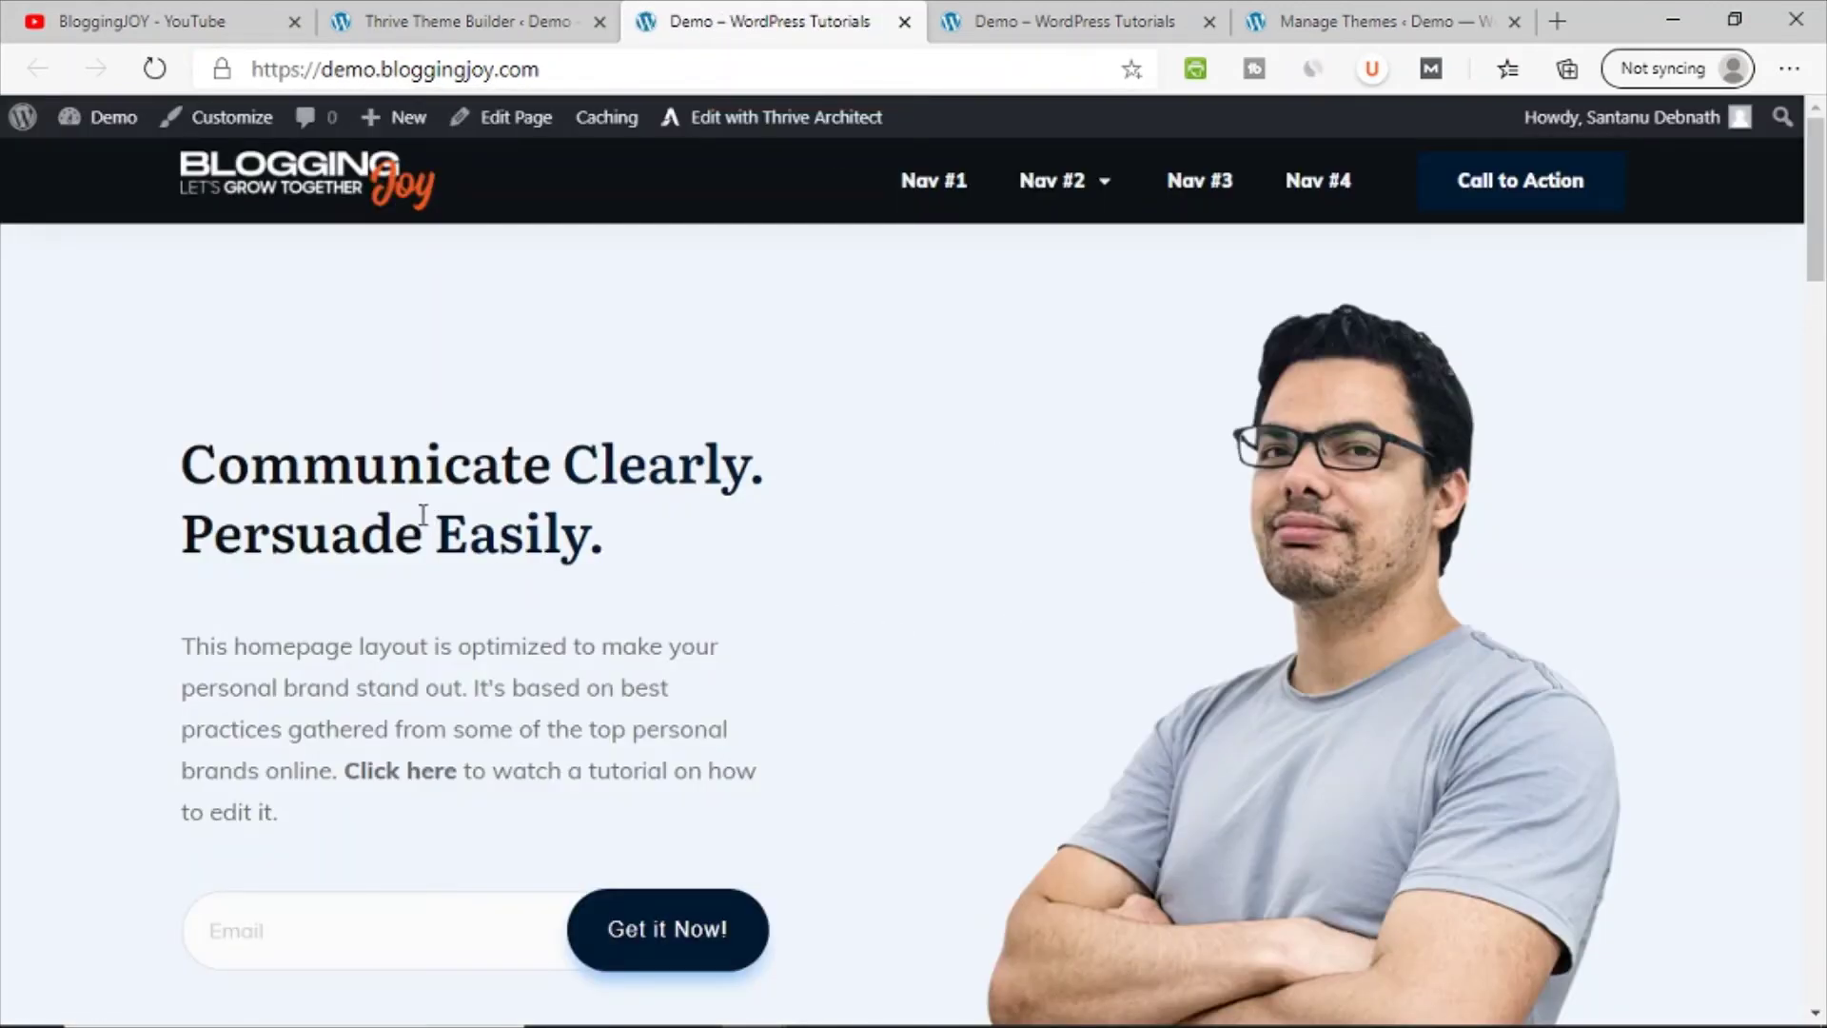
{"action": "scroll", "coordinate": [610, 544], "scroll_direction": "down", "scroll_amount": 15}
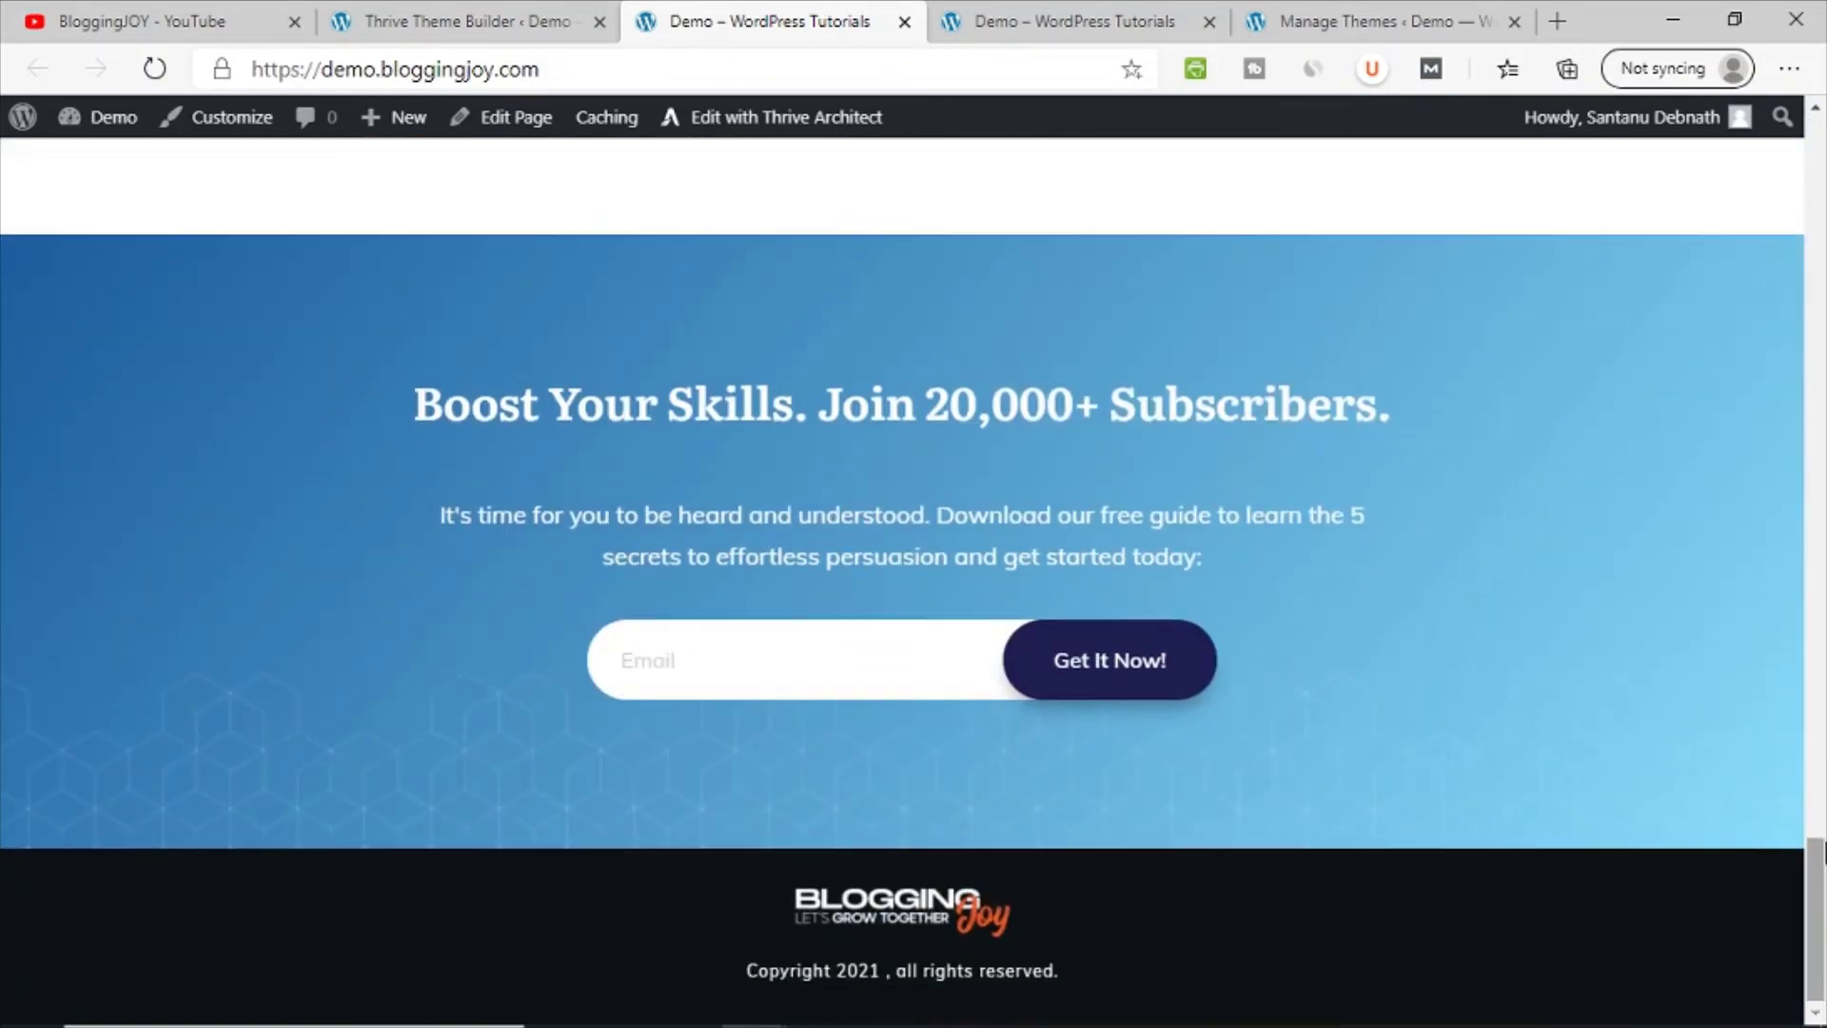
{"action": "left_click_drag", "start_coordinate": [1821, 856], "coordinate": [1818, 122]}
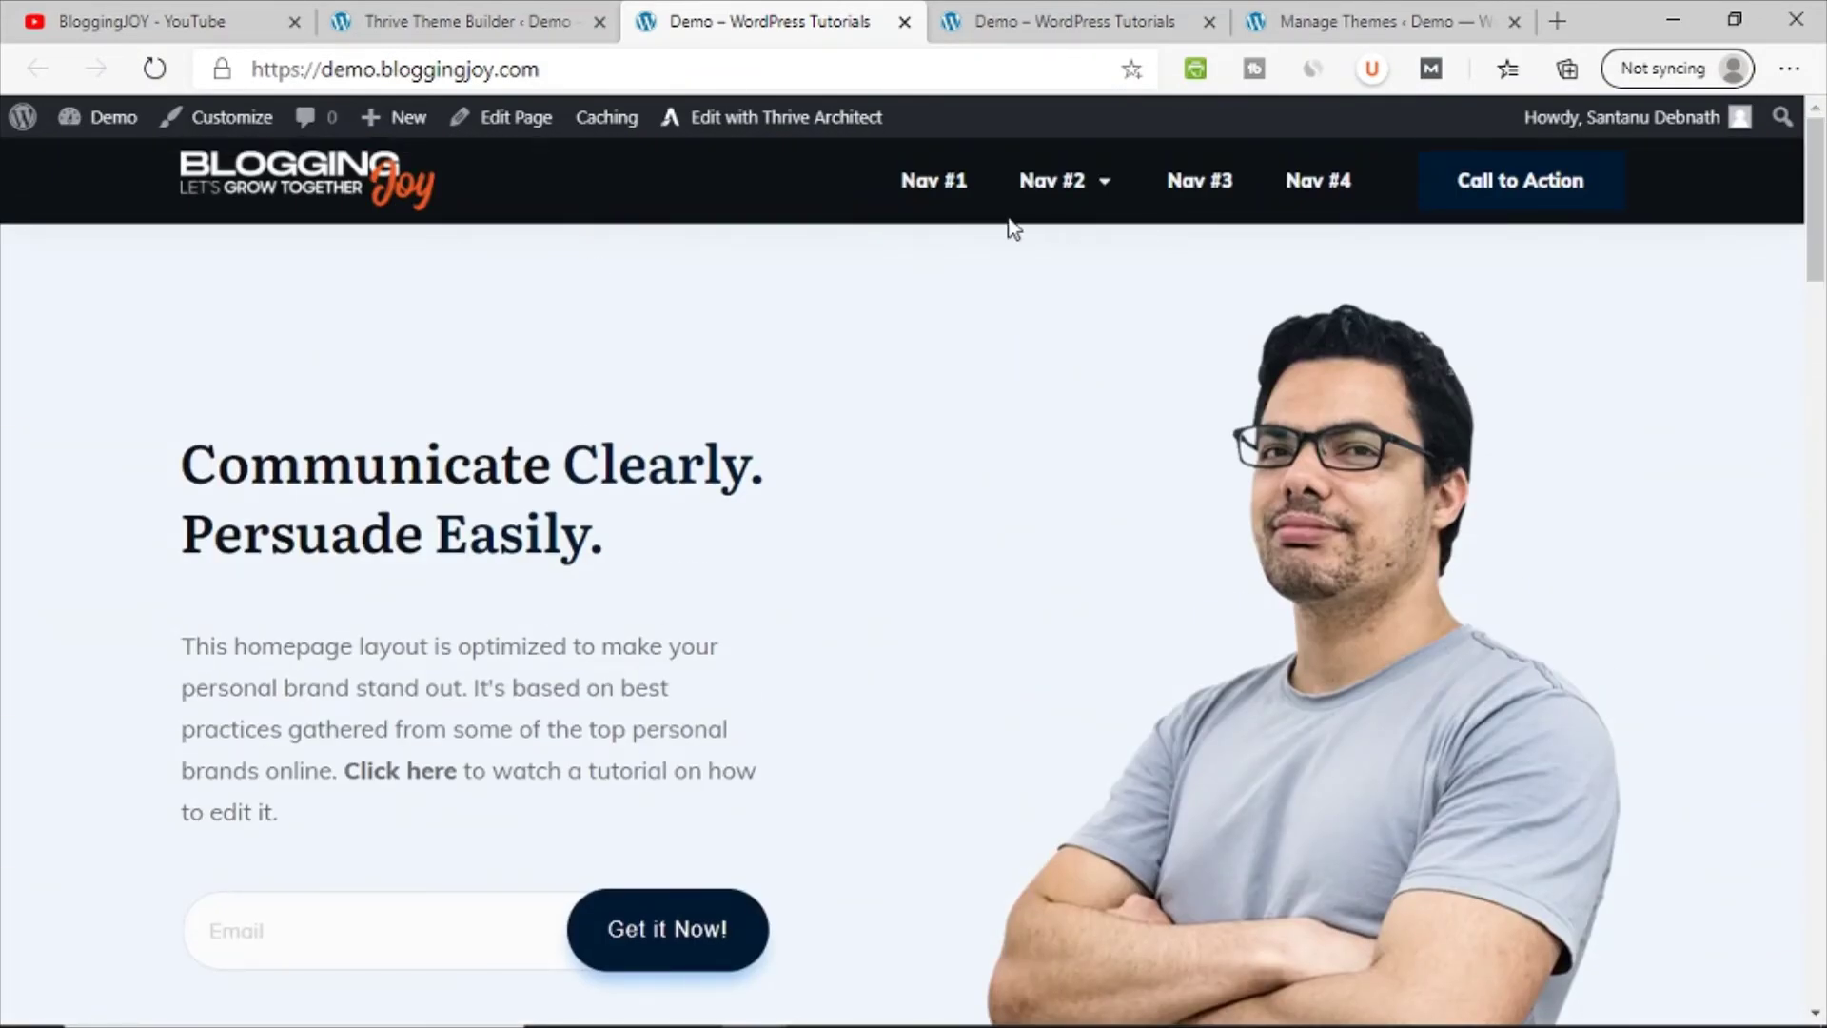
{"action": "scroll", "coordinate": [702, 619], "scroll_direction": "down", "scroll_amount": 5}
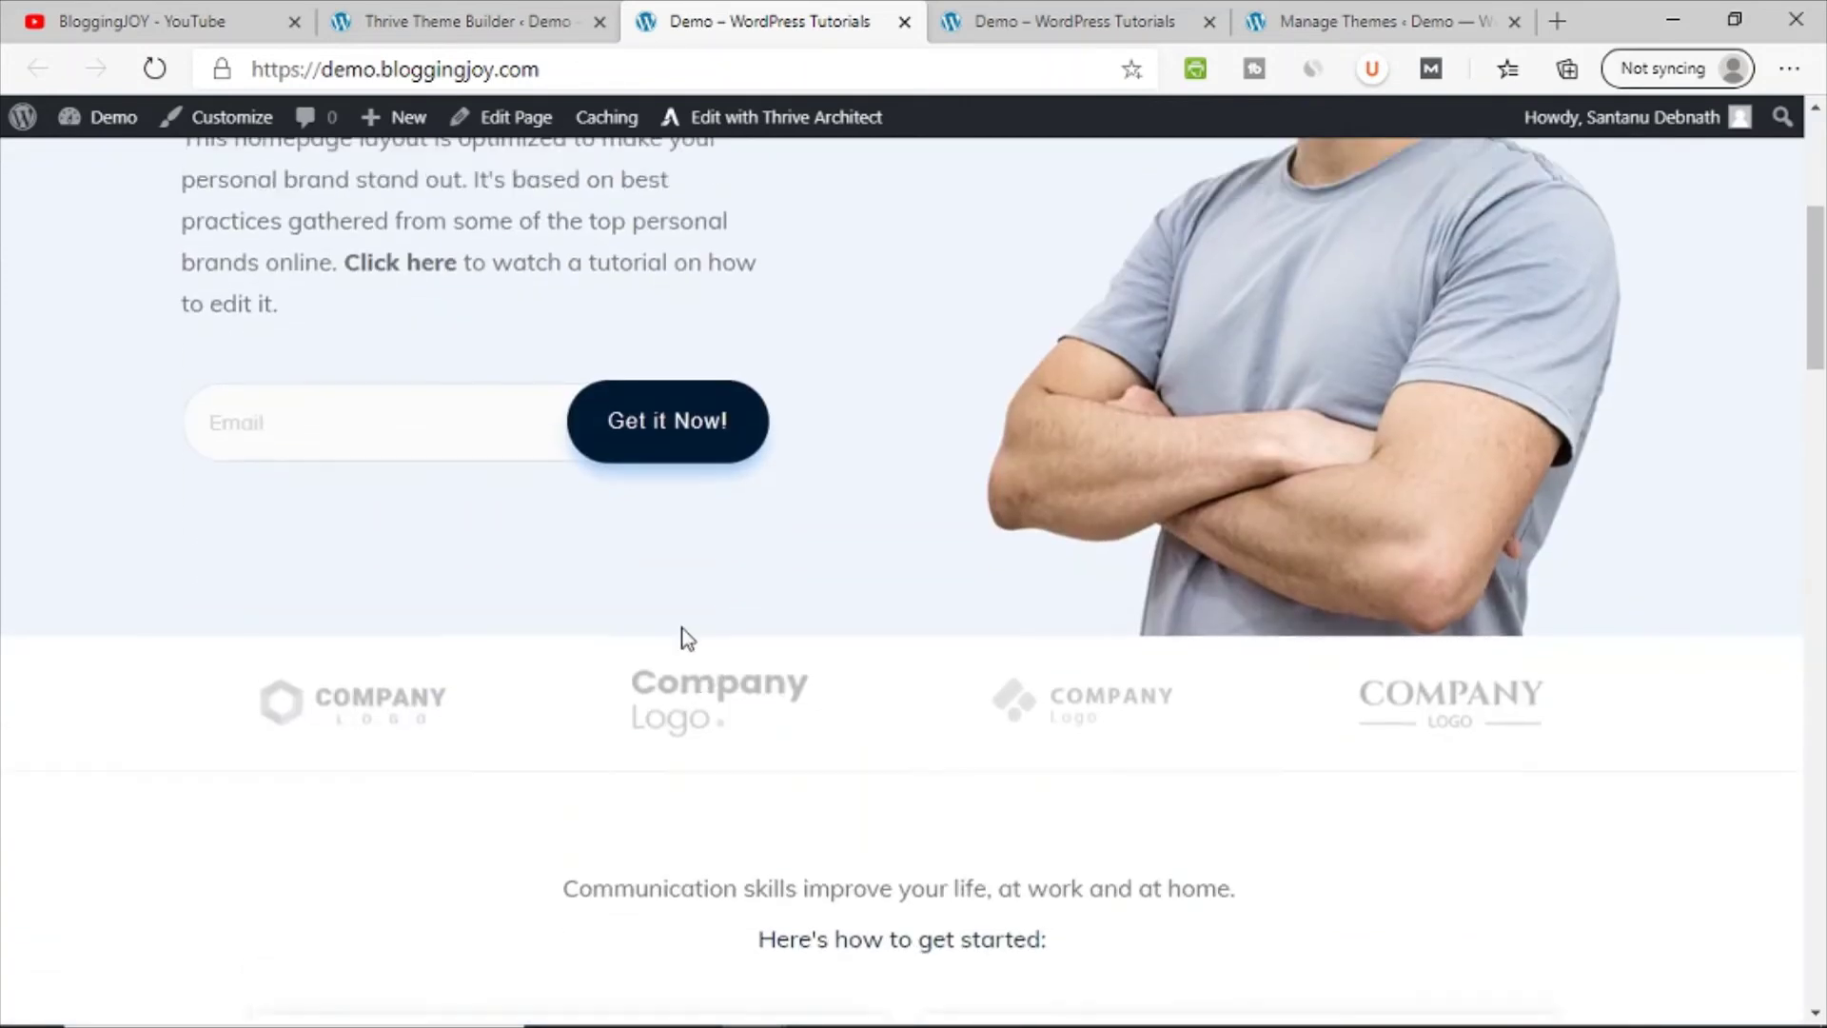
{"action": "scroll", "coordinate": [684, 644], "scroll_direction": "up", "scroll_amount": 5}
{"action": "scroll", "coordinate": [684, 652], "scroll_direction": "down", "scroll_amount": 2}
{"action": "scroll", "coordinate": [681, 640], "scroll_direction": "up", "scroll_amount": 2}
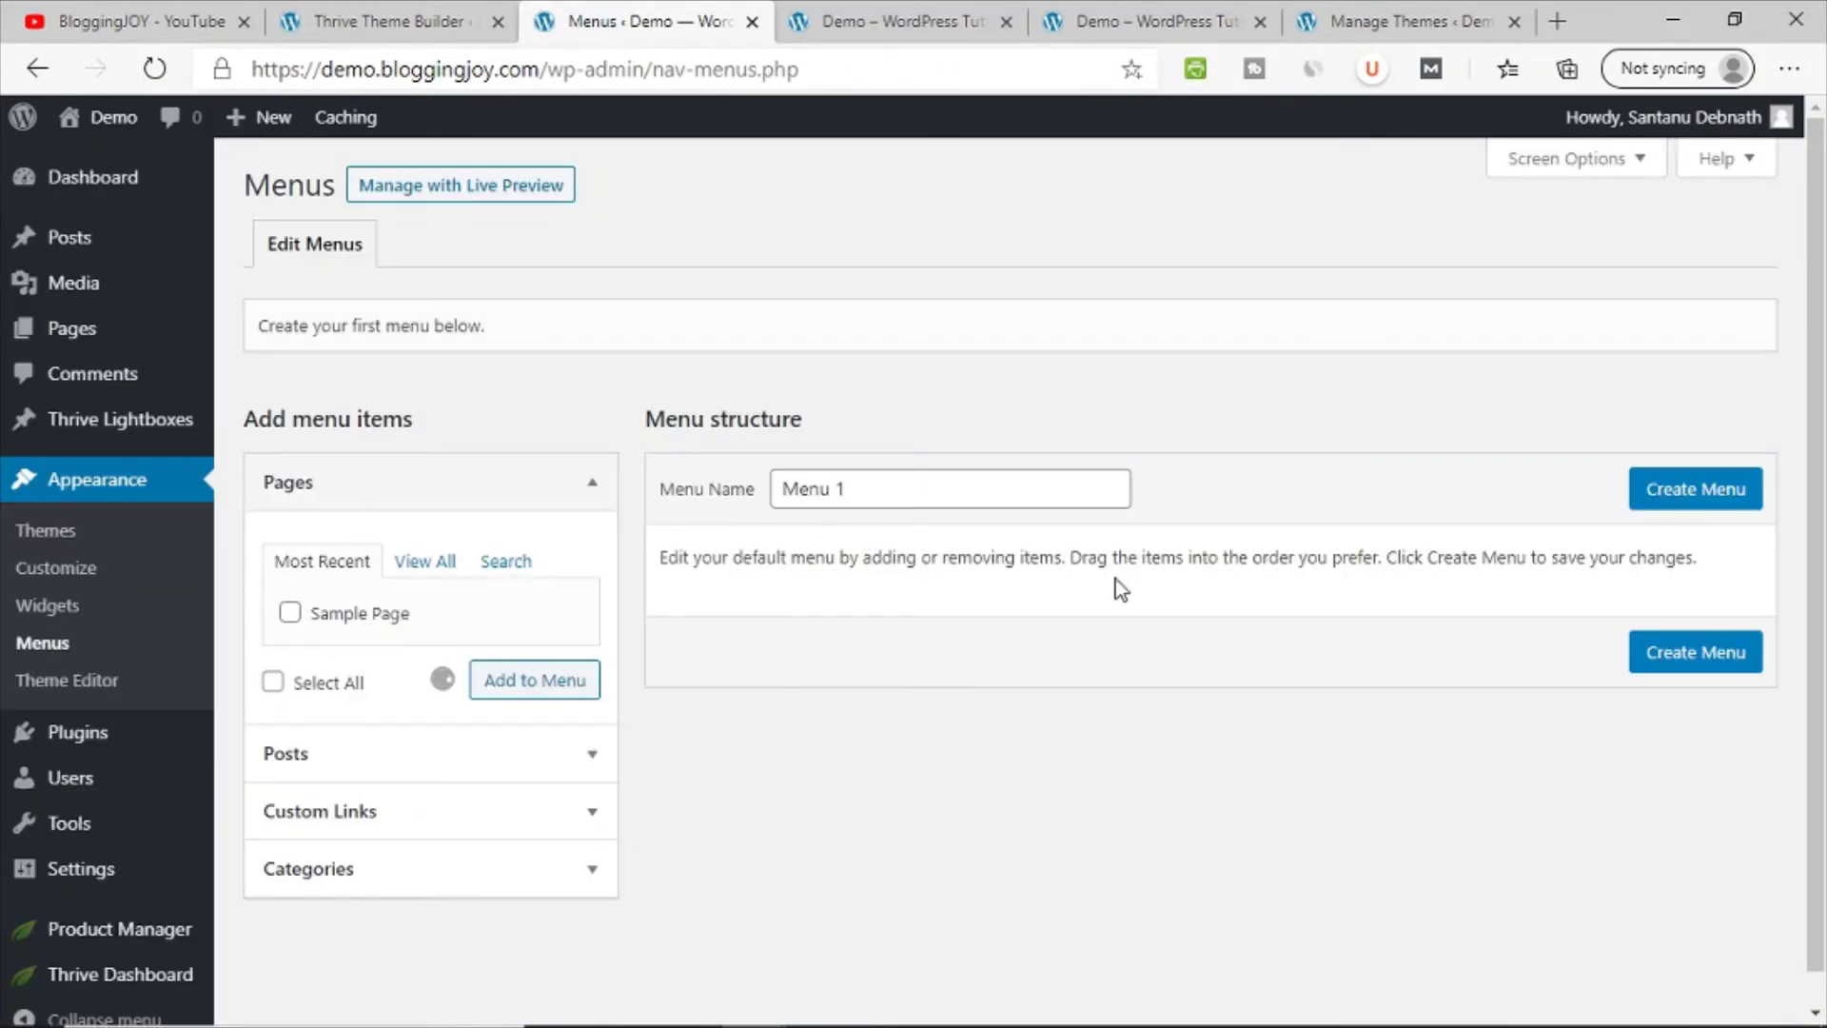
Step: Add the Sample Page and the Uncategorized category as items to Menu 1 in the WordPress menu settings
{"action": "left_click", "coordinate": [291, 619]}
{"action": "left_click", "coordinate": [577, 691]}
{"action": "left_click", "coordinate": [320, 865]}
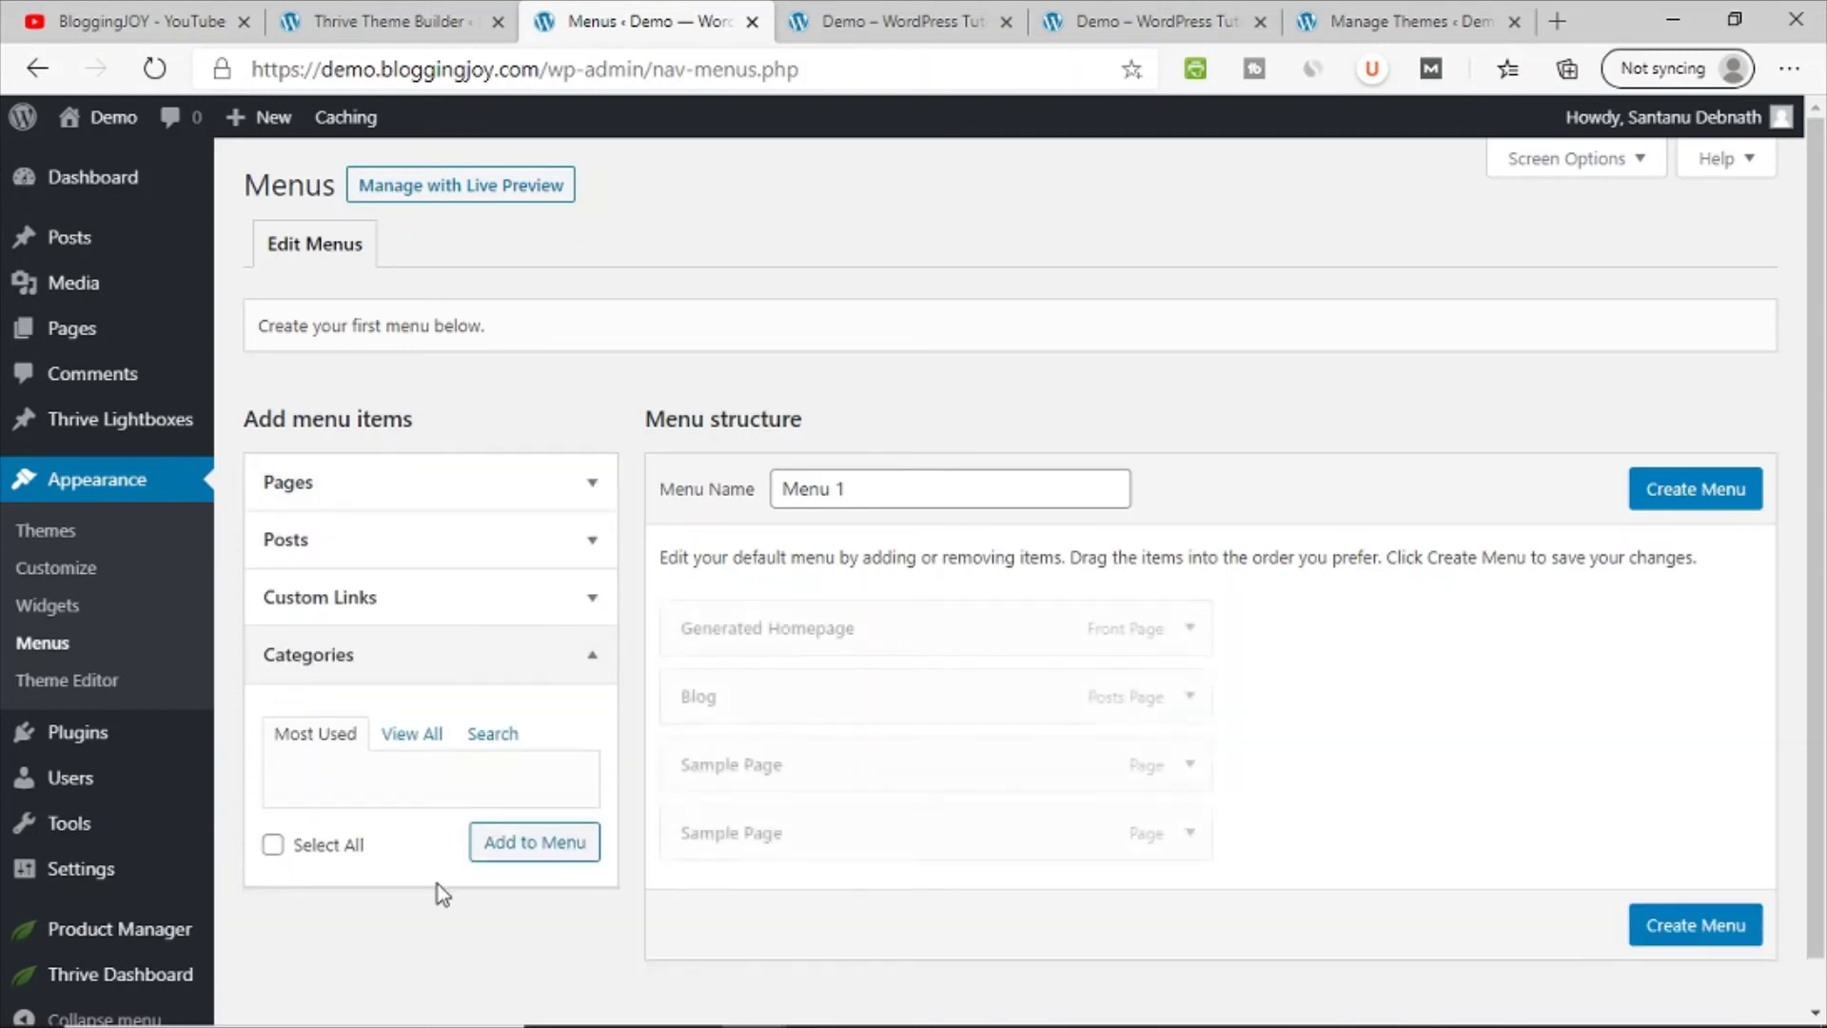
{"action": "left_click", "coordinate": [411, 738]}
{"action": "left_click", "coordinate": [289, 786]}
{"action": "left_click", "coordinate": [535, 852]}
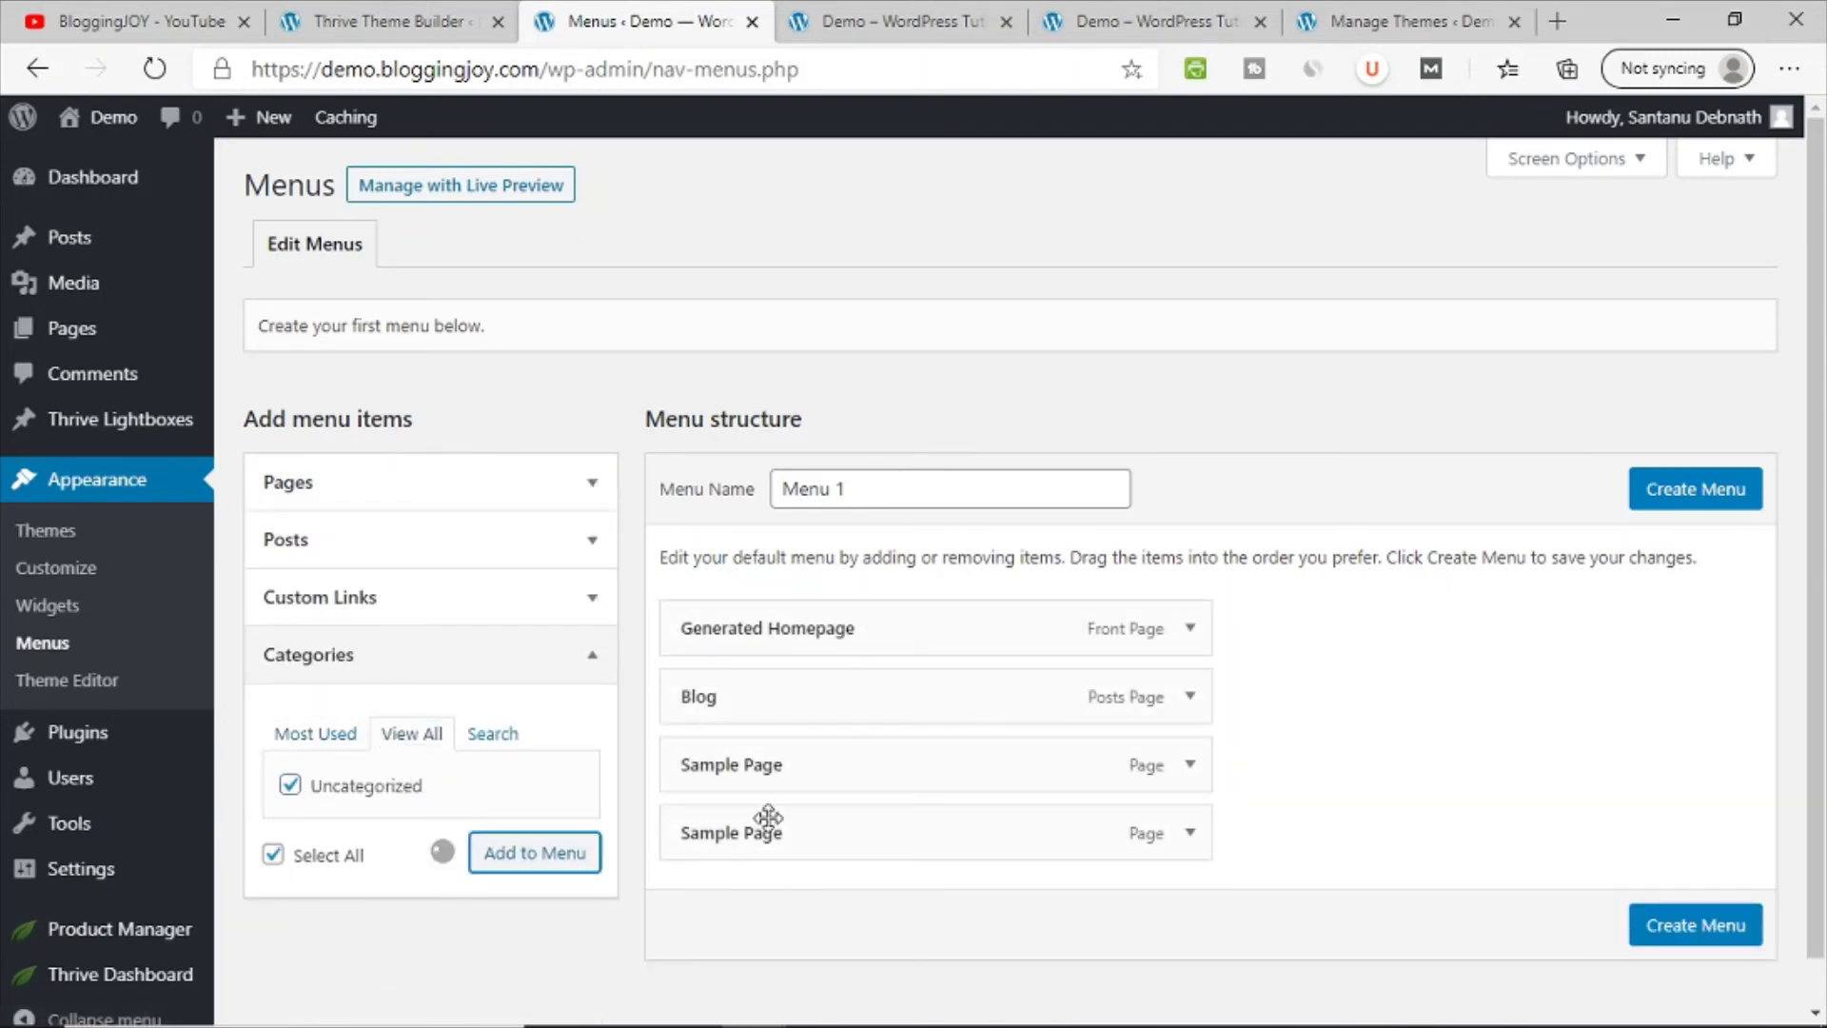
Step: Create Menu 1, assign it to the Primary display location and save it
{"action": "scroll", "coordinate": [1287, 532], "scroll_direction": "down", "scroll_amount": 1}
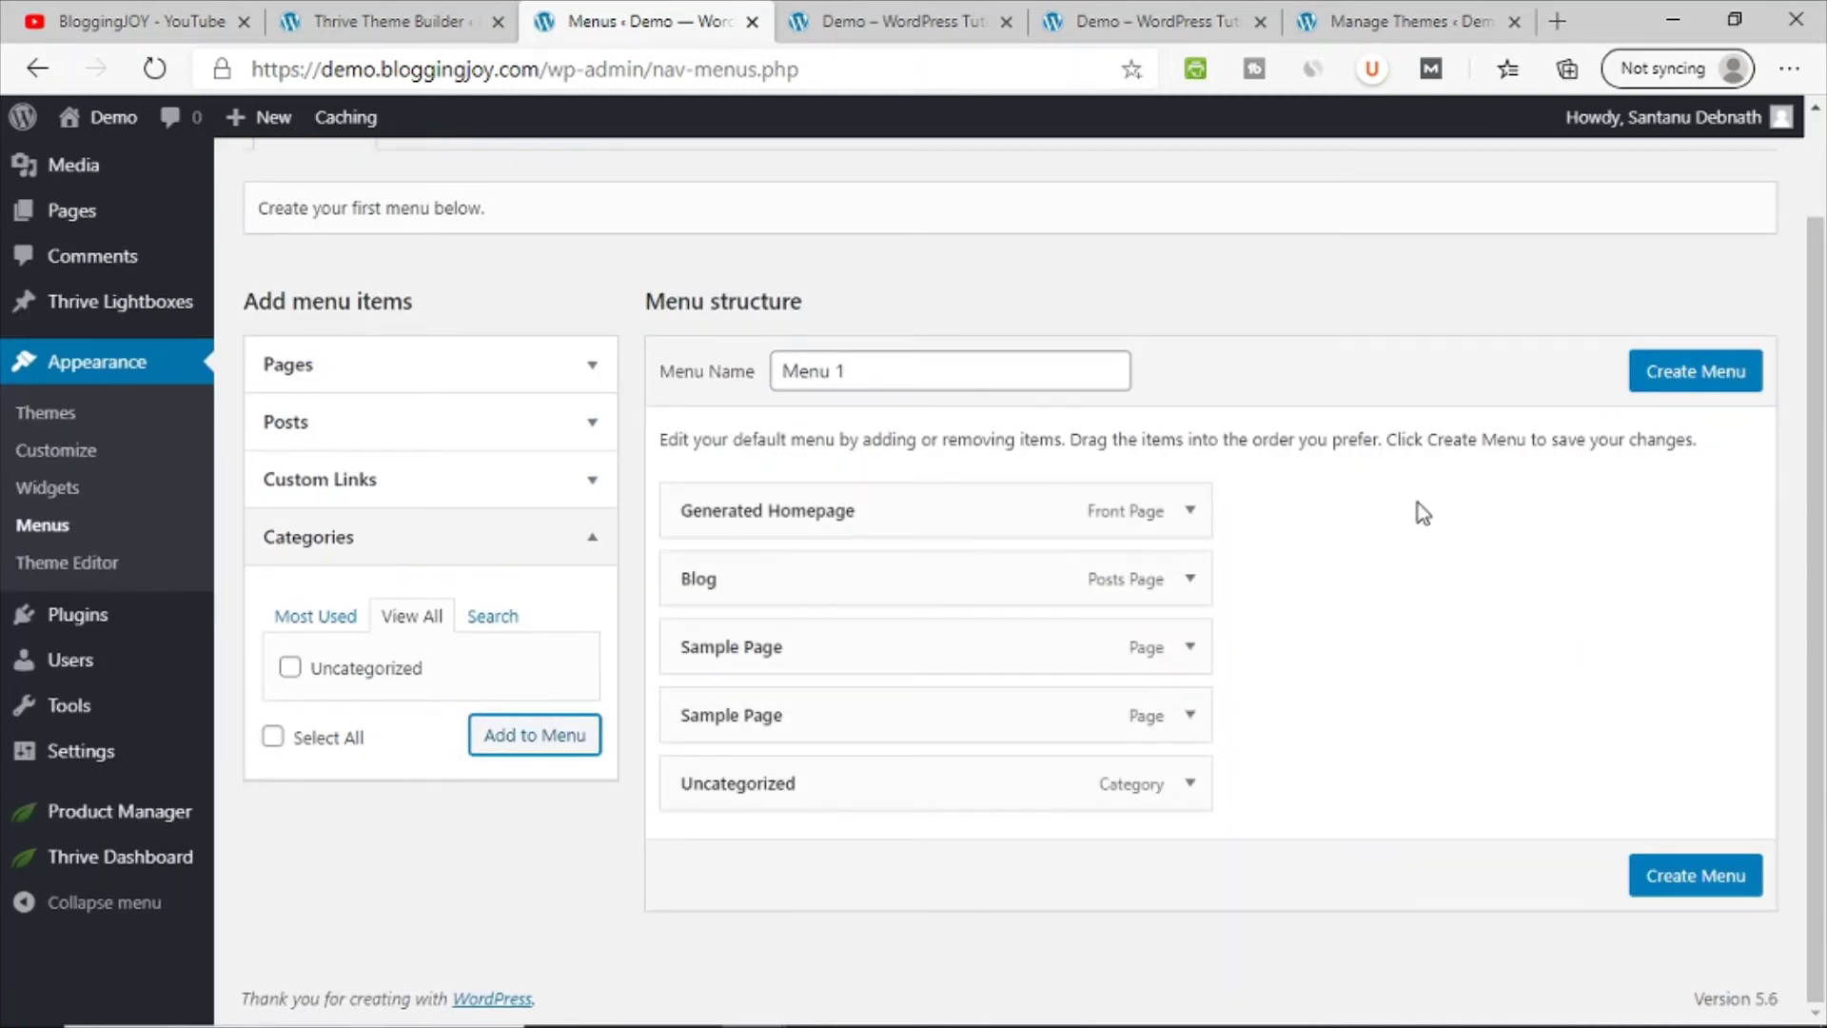
{"action": "left_click", "coordinate": [1692, 393]}
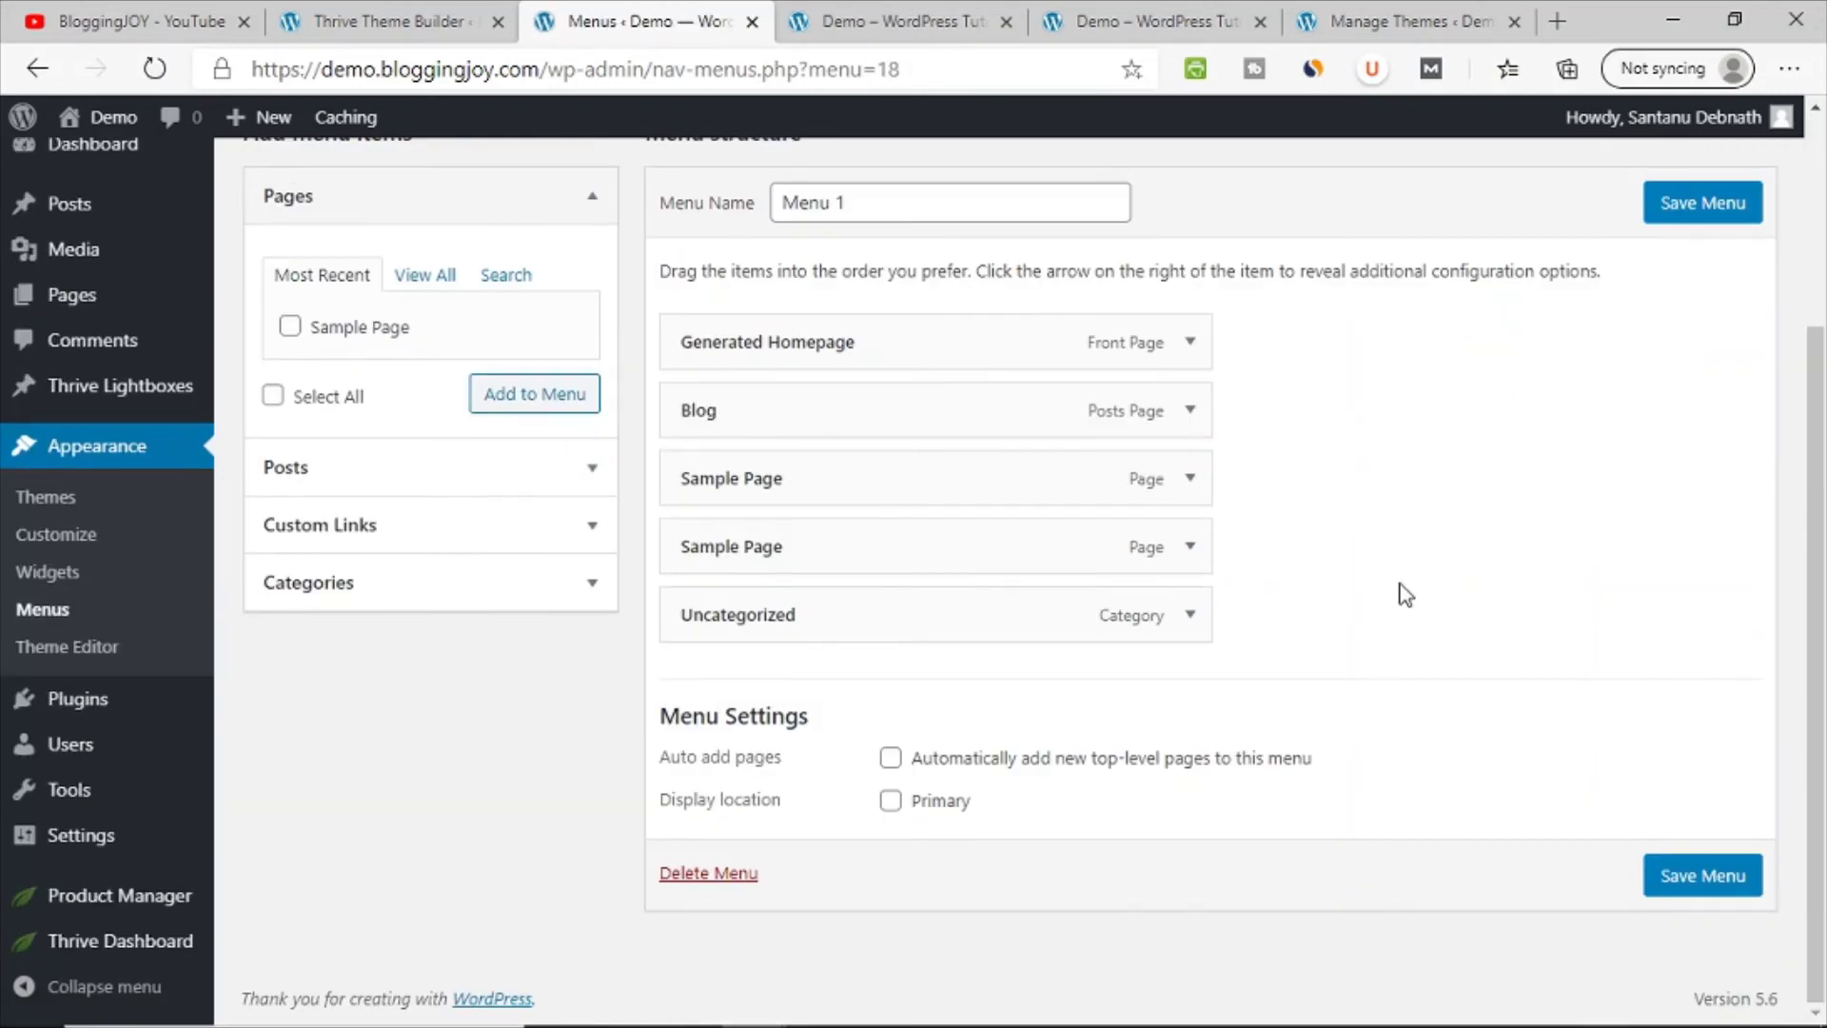
{"action": "left_click", "coordinate": [892, 803]}
{"action": "left_click", "coordinate": [1703, 876]}
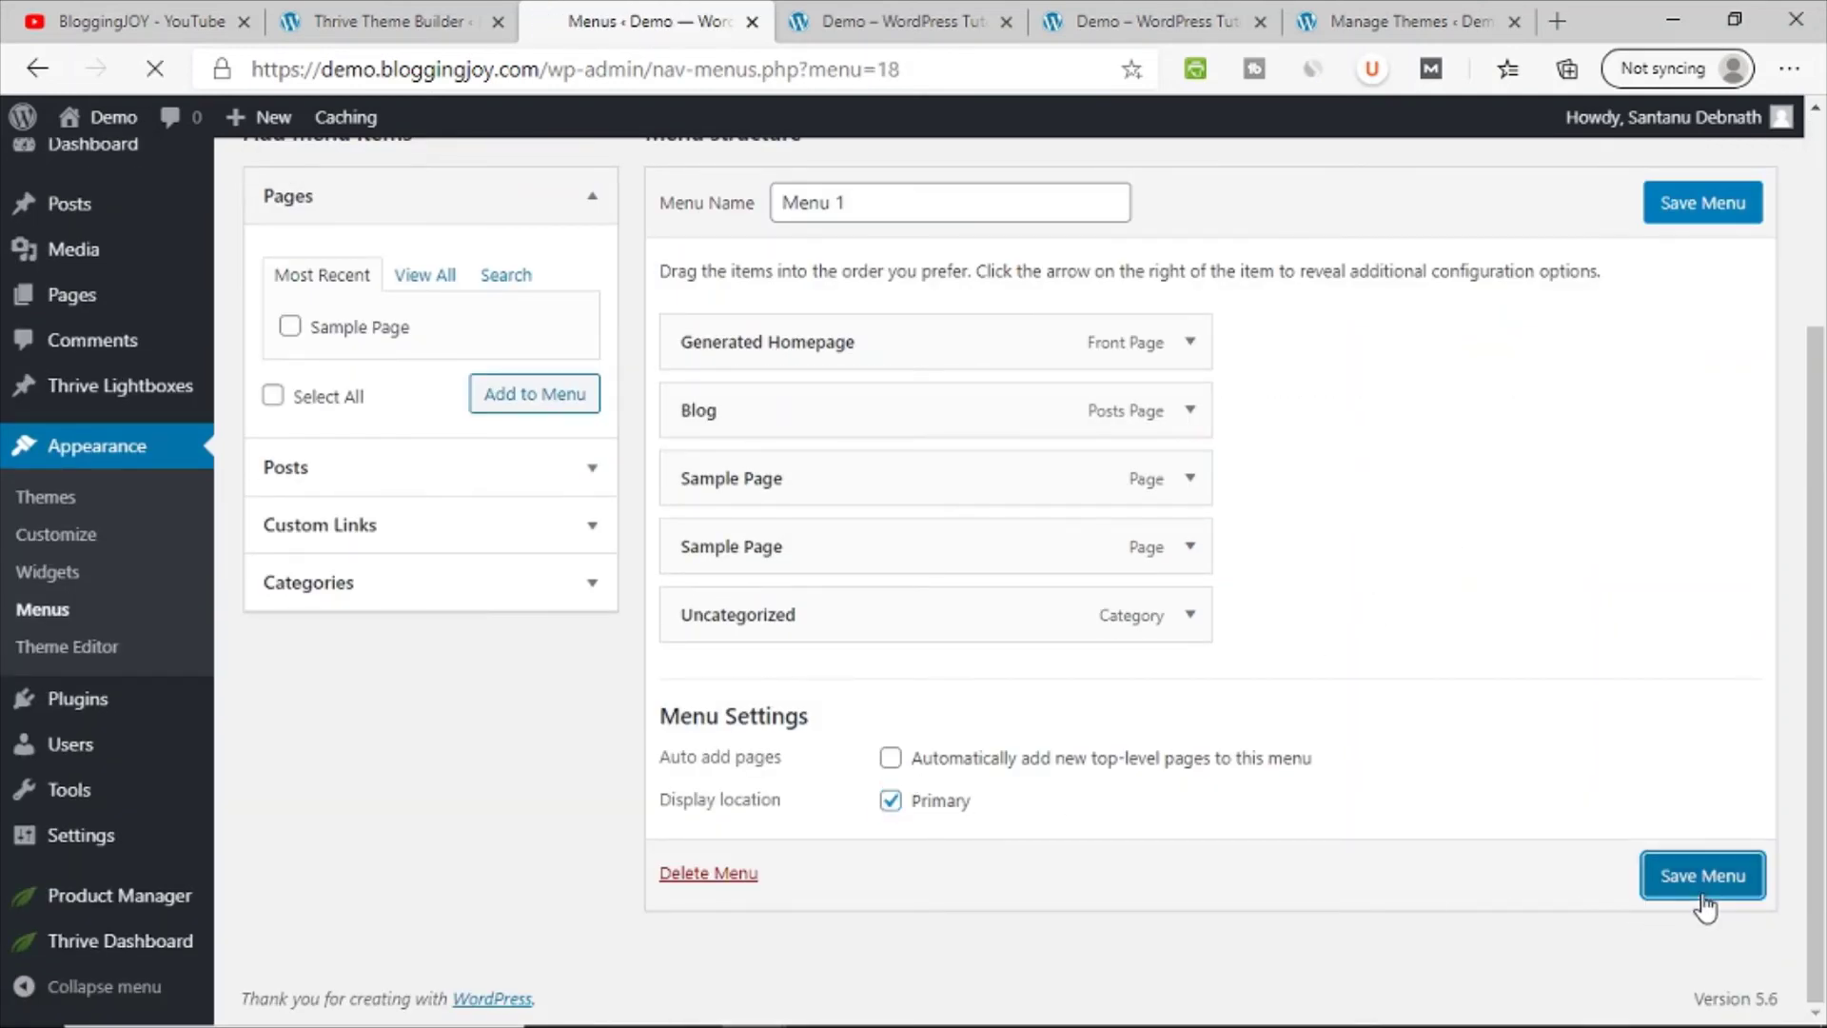
Step: Reload the site's homepage preview and check the header navigation and the page down to the footer
{"action": "left_click", "coordinate": [916, 13]}
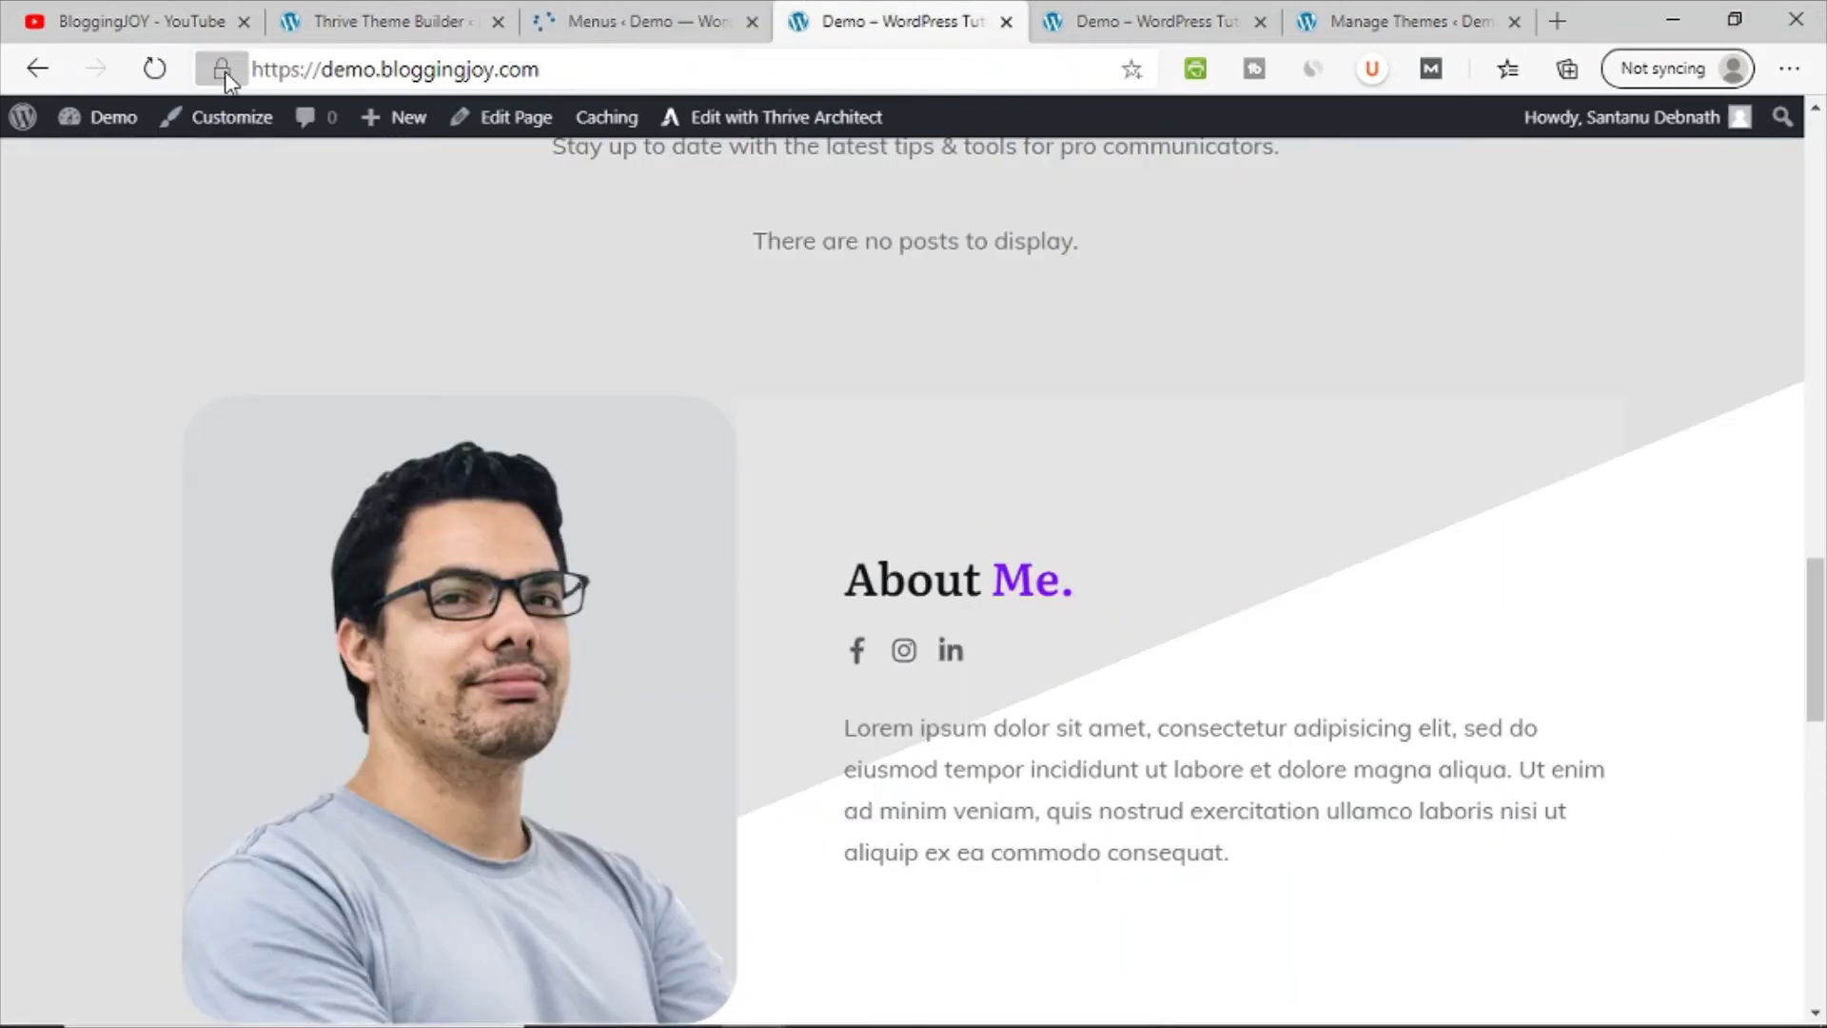
{"action": "left_click", "coordinate": [222, 68]}
{"action": "left_click", "coordinate": [1199, 394]}
{"action": "scroll", "coordinate": [1199, 394], "scroll_direction": "up", "scroll_amount": 15}
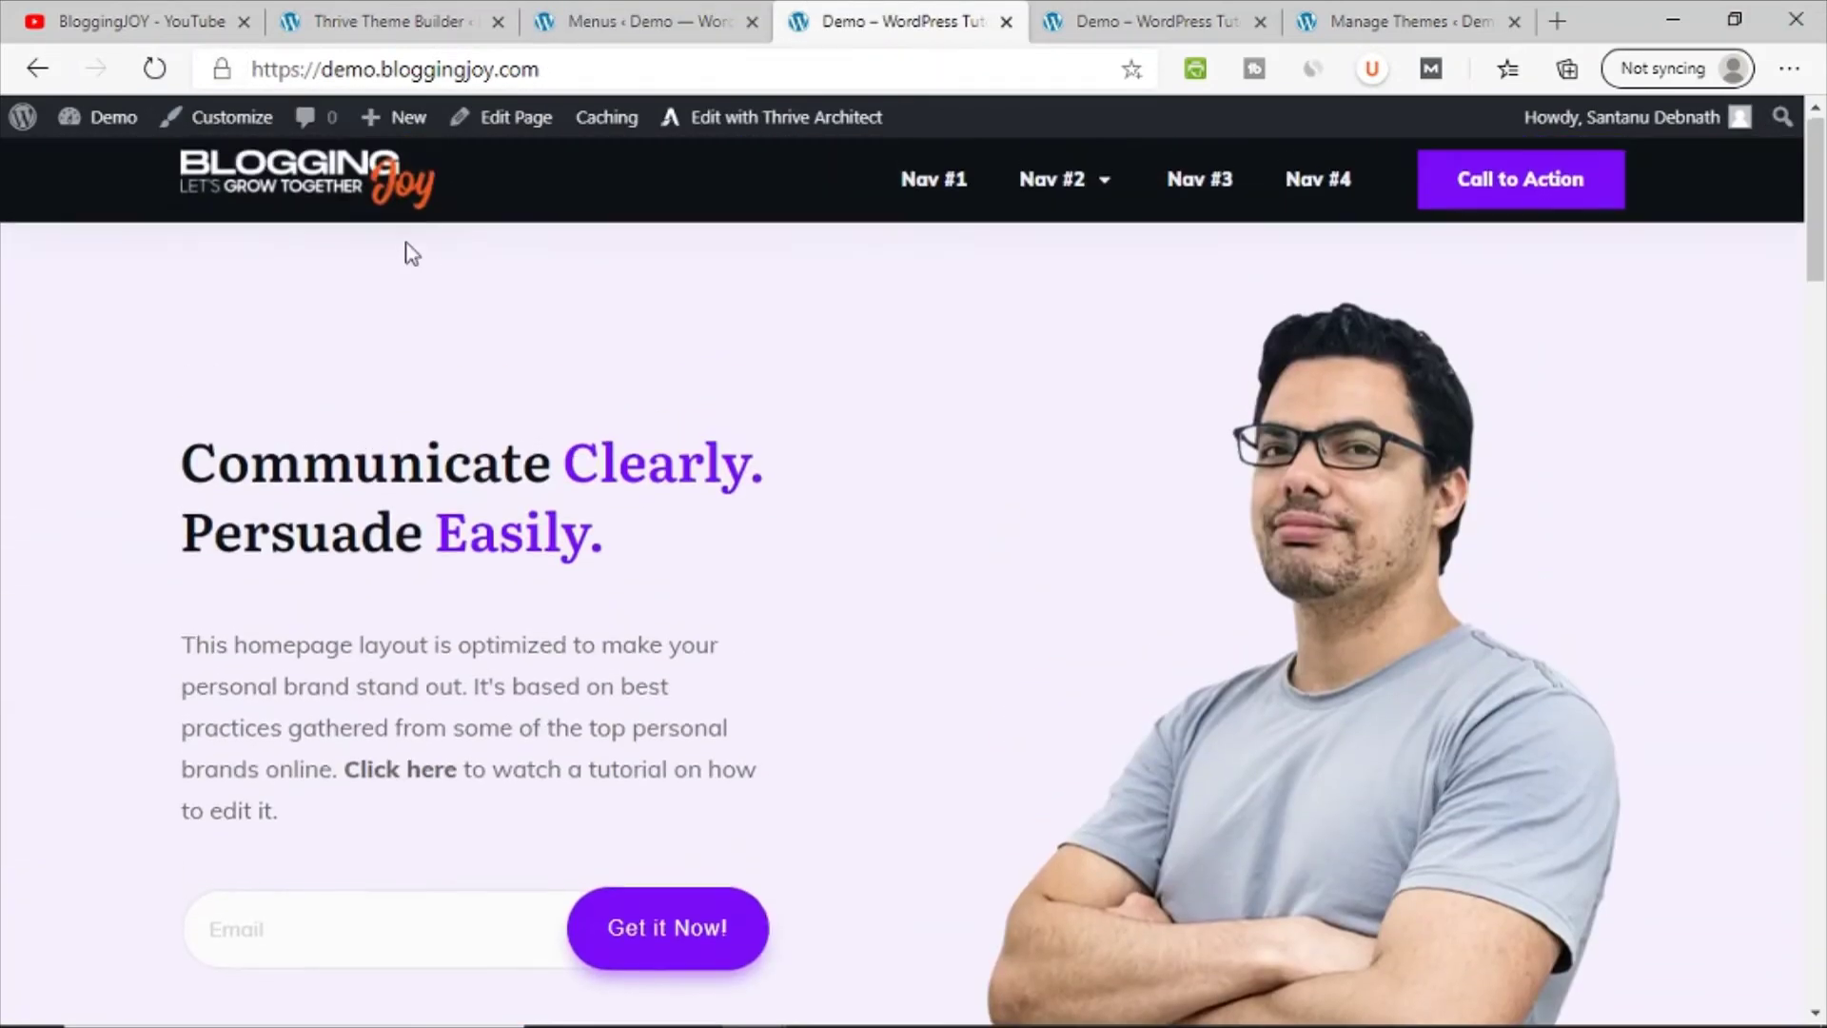
{"action": "left_click", "coordinate": [162, 71]}
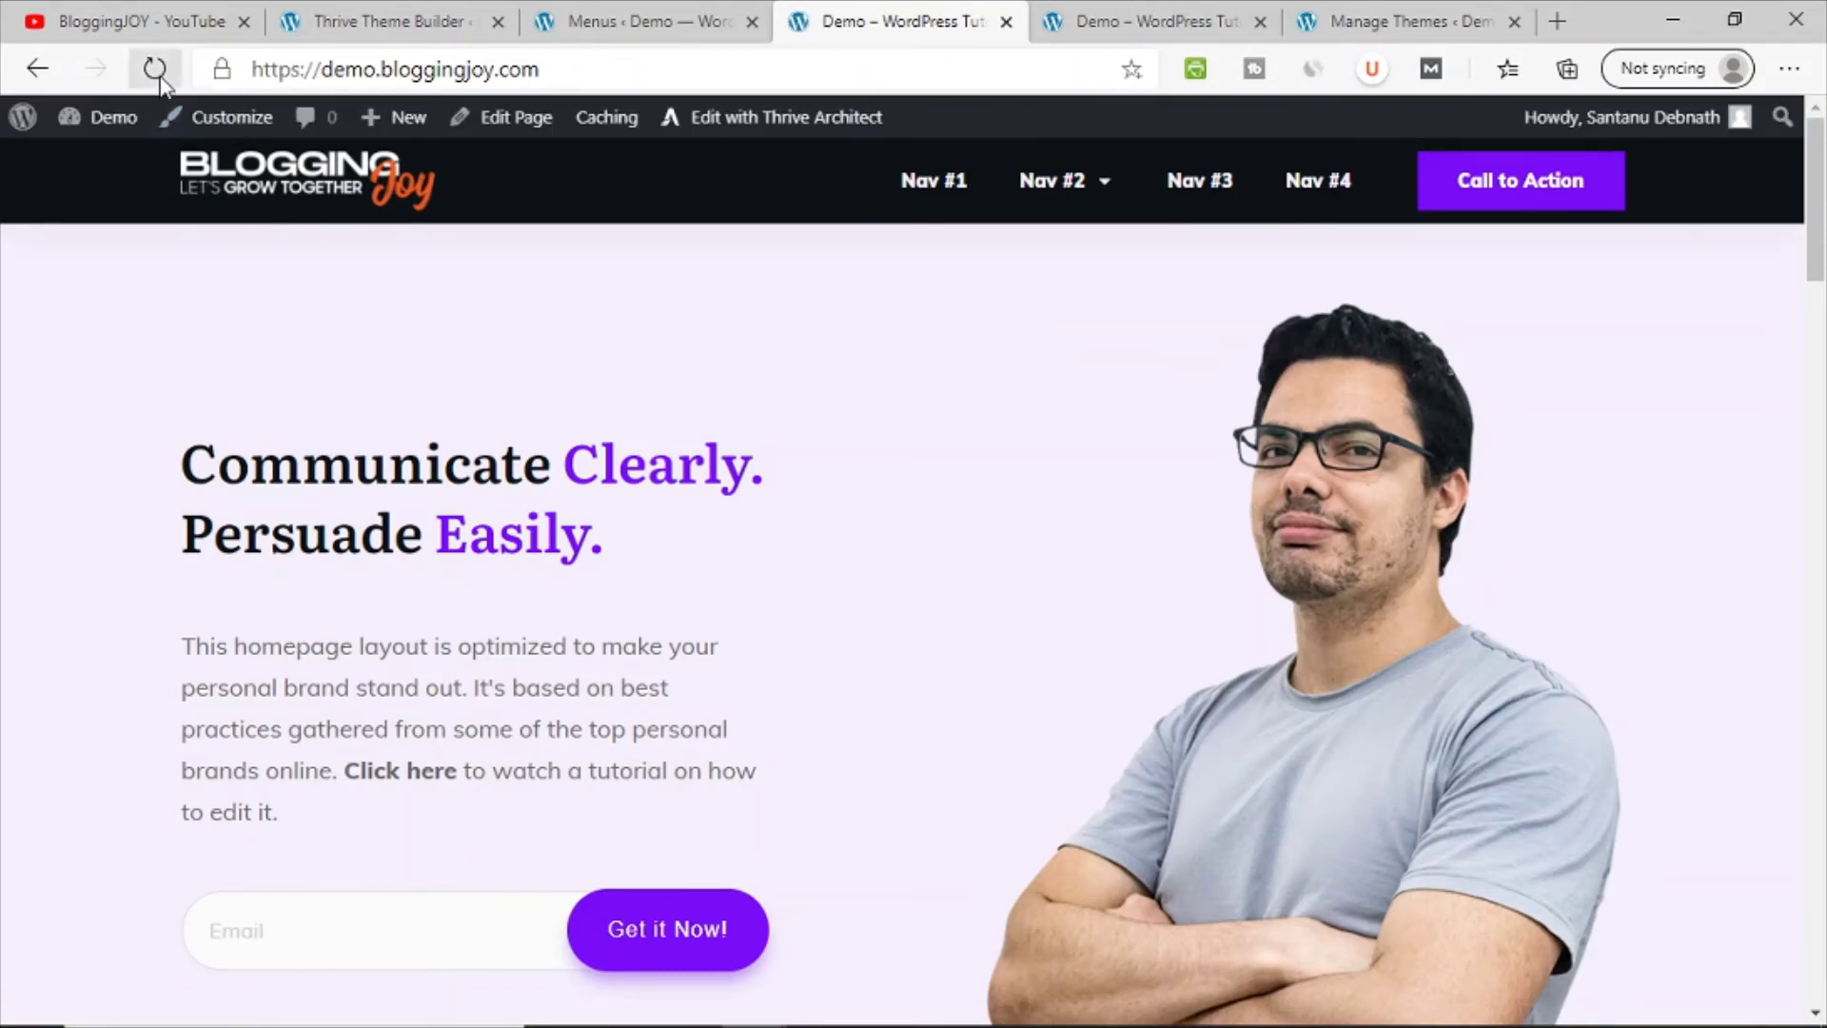
{"action": "left_click", "coordinate": [154, 69]}
{"action": "left_click_drag", "start_coordinate": [1816, 257], "coordinate": [1816, 980]}
{"action": "scroll", "coordinate": [902, 571], "scroll_direction": "up", "scroll_amount": 15}
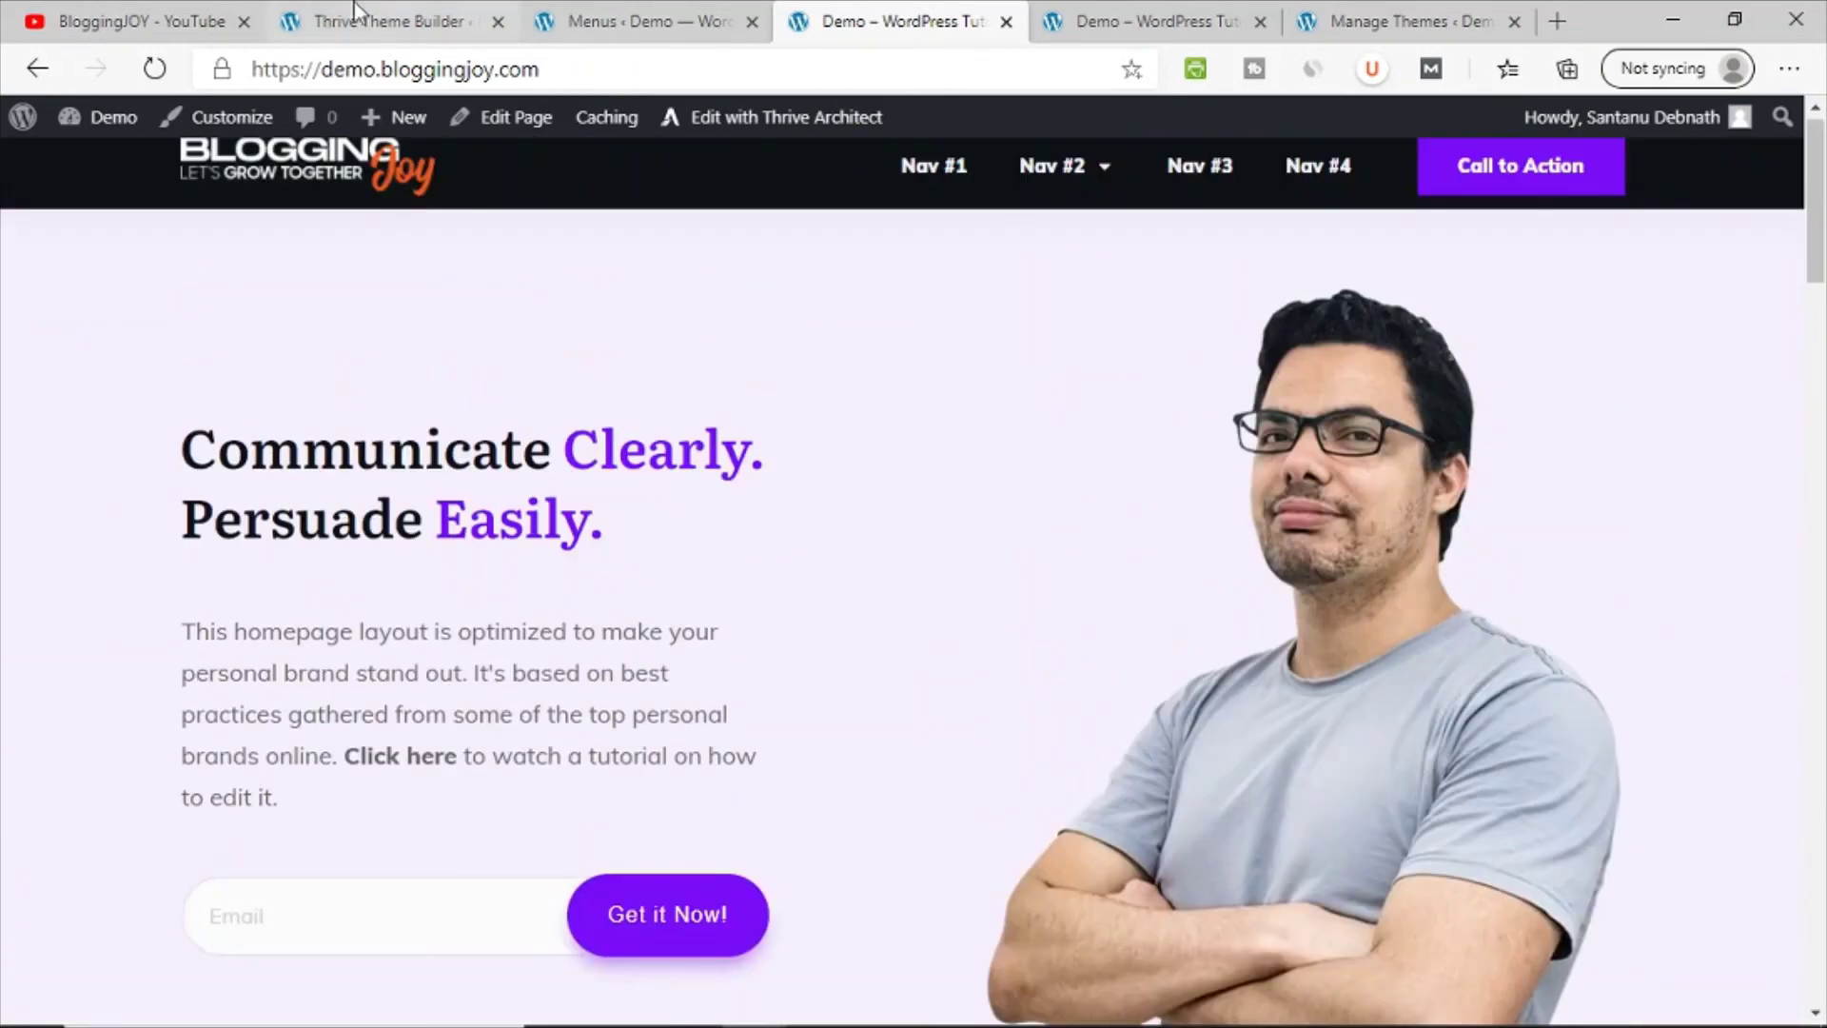
Step: In the Shapeshift theme's site wizard, set the header menu to Menu 1, activate it on the site and view the homepage
{"action": "left_click", "coordinate": [354, 19]}
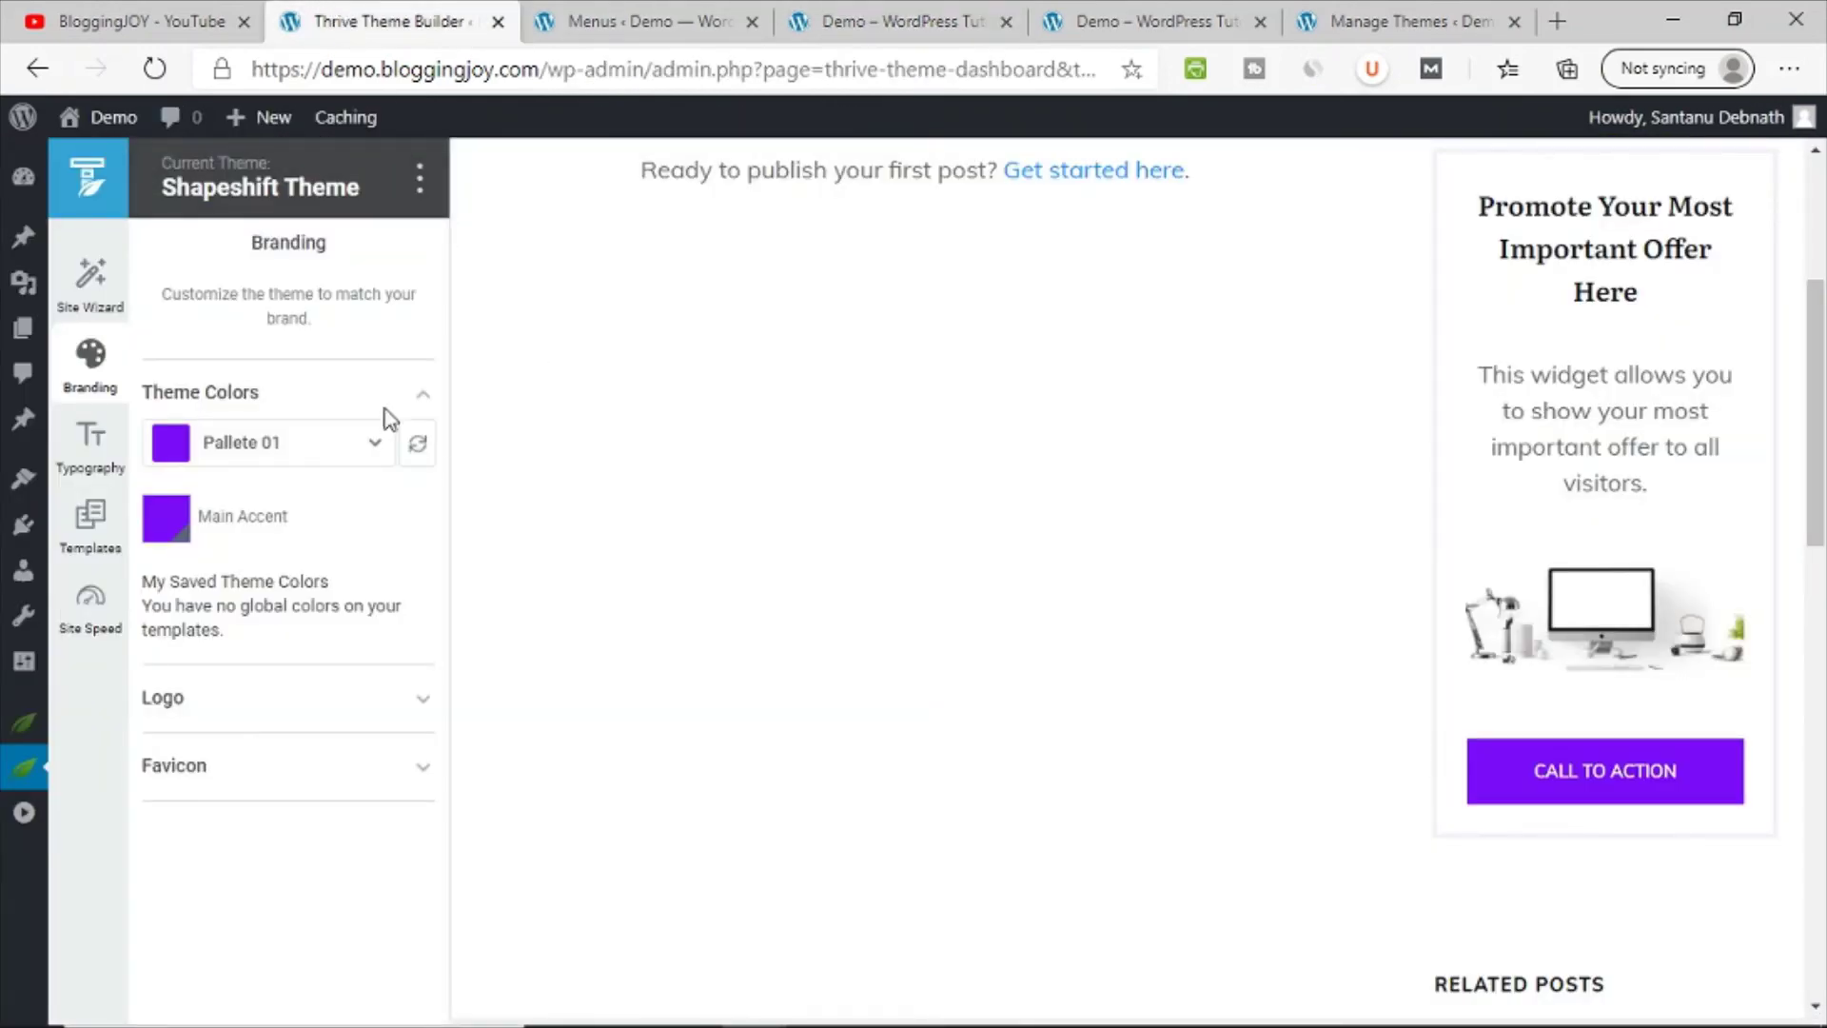
{"action": "left_click", "coordinate": [104, 288]}
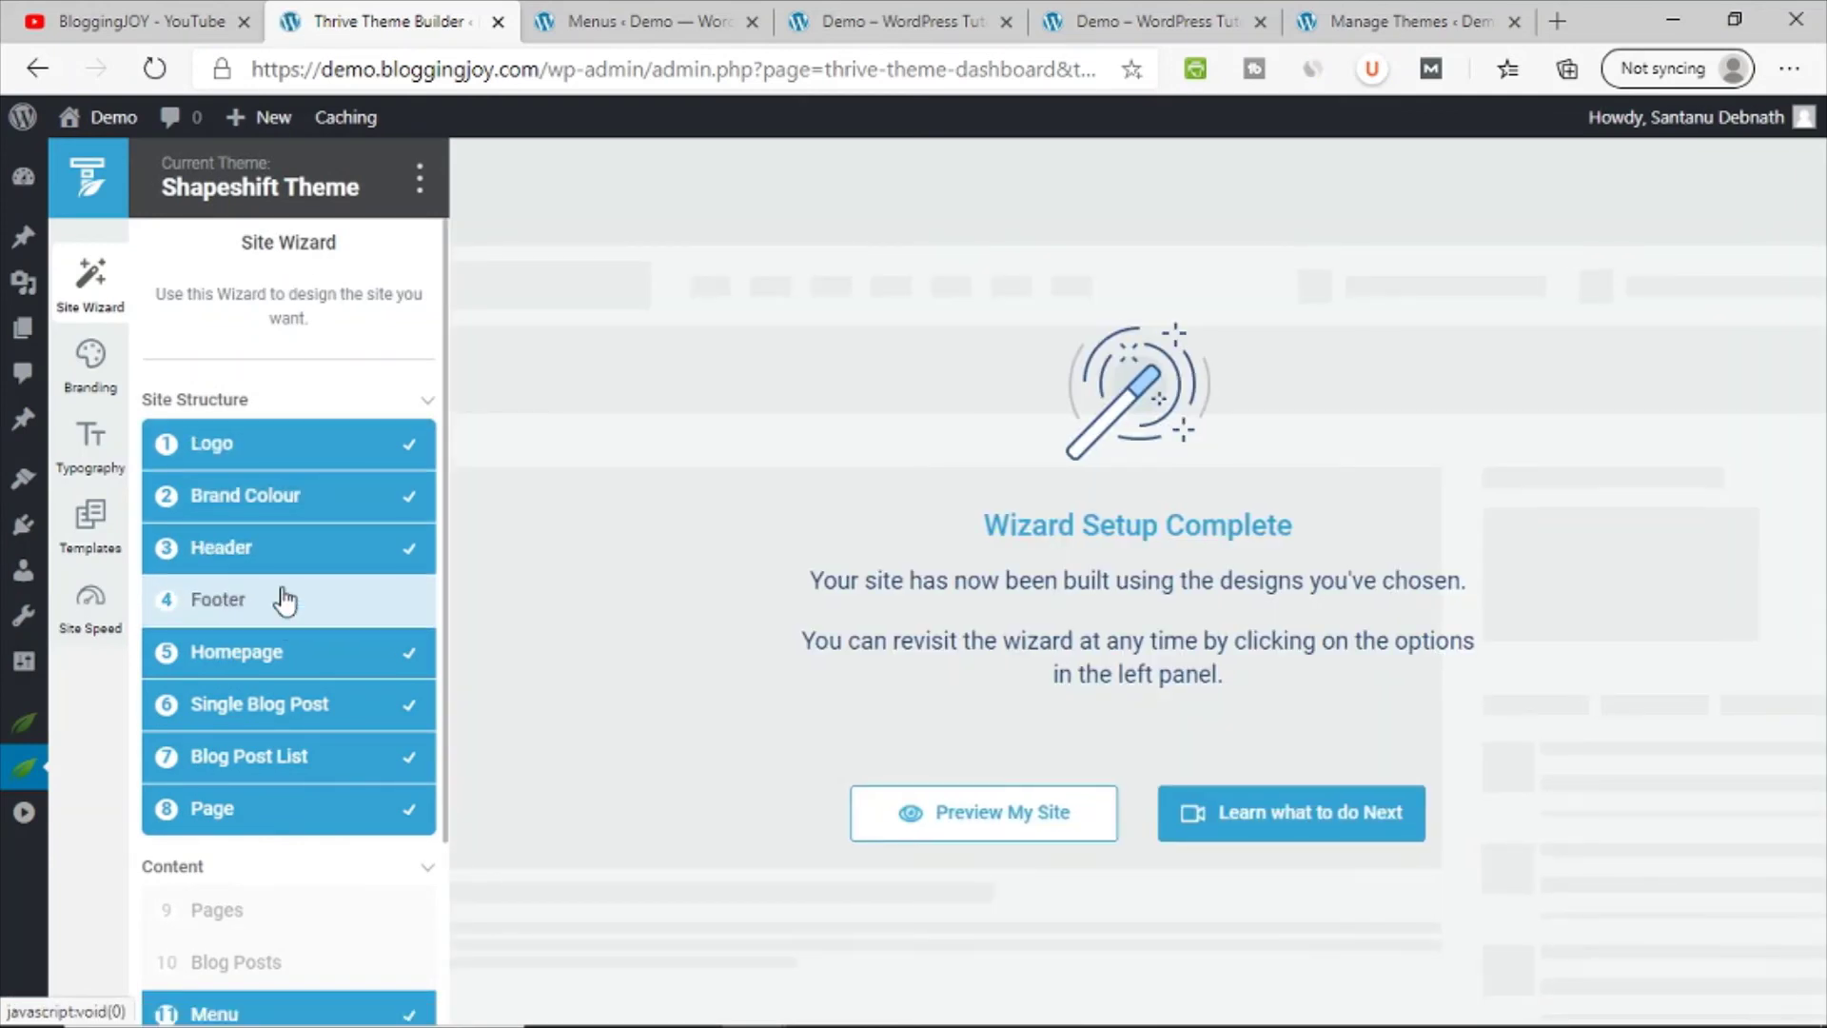
{"action": "left_click", "coordinate": [285, 560]}
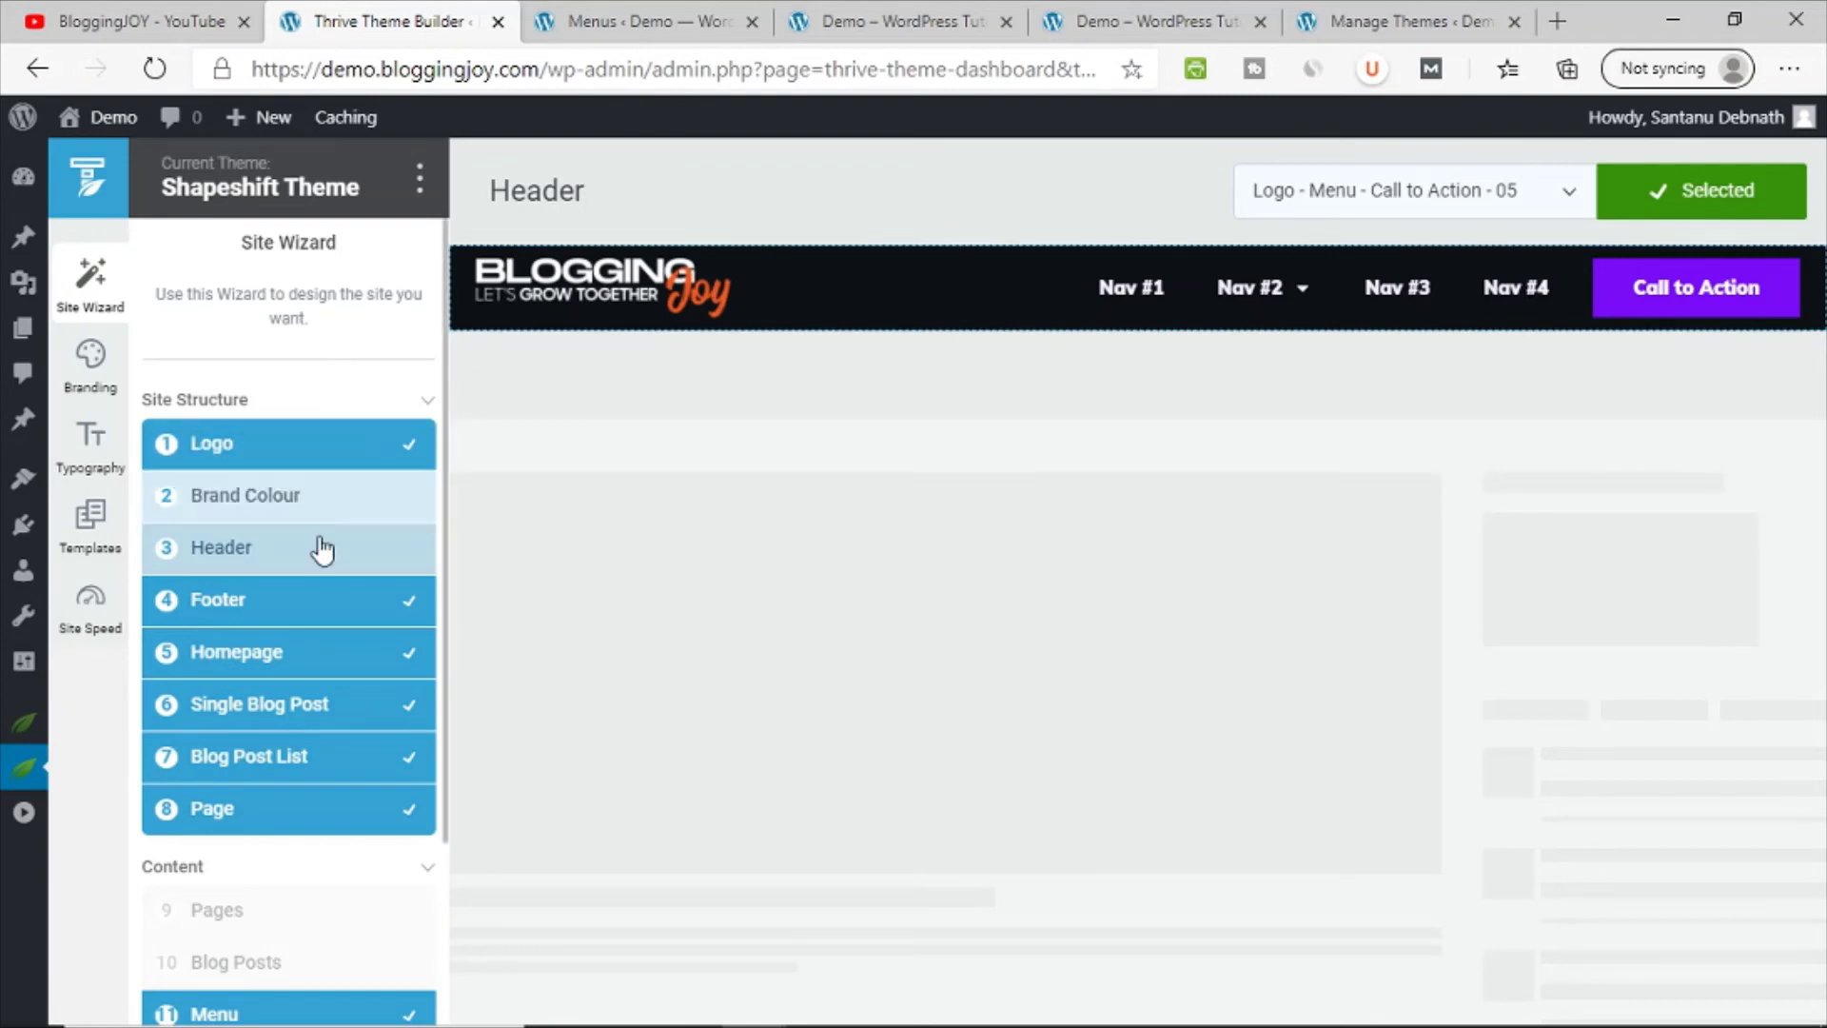
{"action": "scroll", "coordinate": [324, 628], "scroll_direction": "down", "scroll_amount": 2}
{"action": "left_click", "coordinate": [278, 797]}
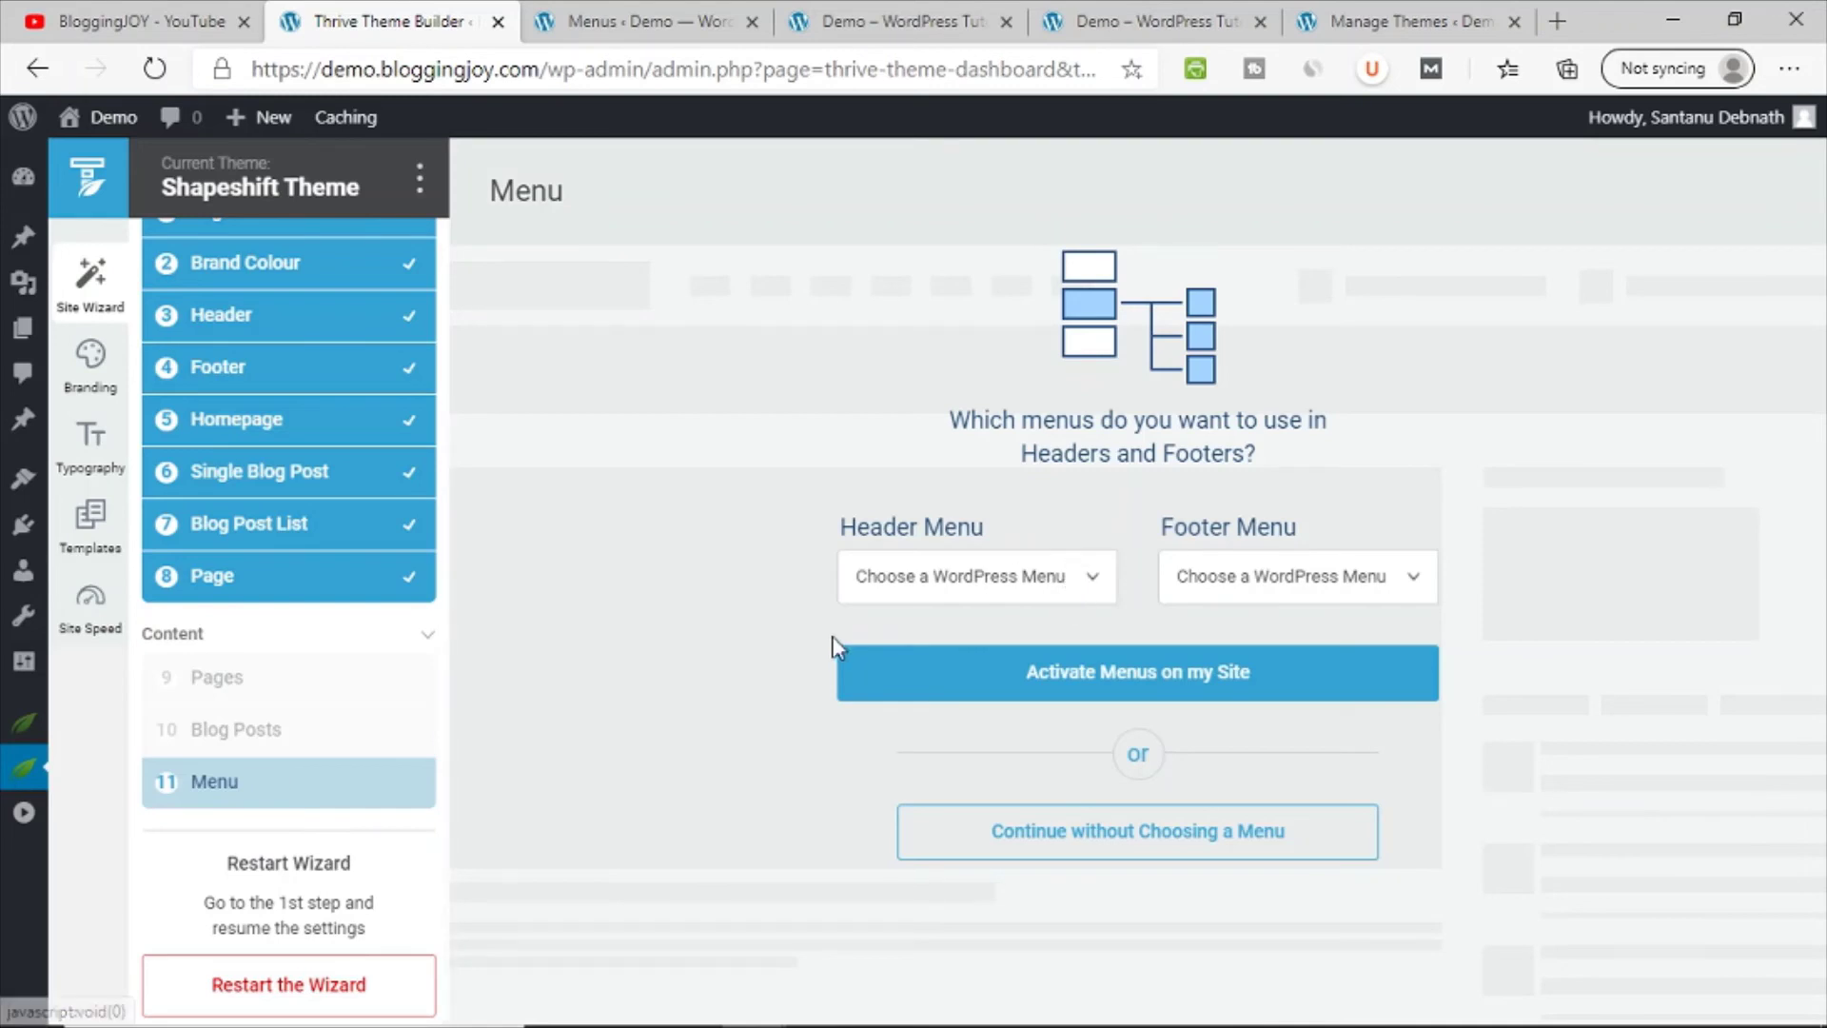
{"action": "left_click", "coordinate": [928, 583]}
{"action": "left_click", "coordinate": [900, 632]}
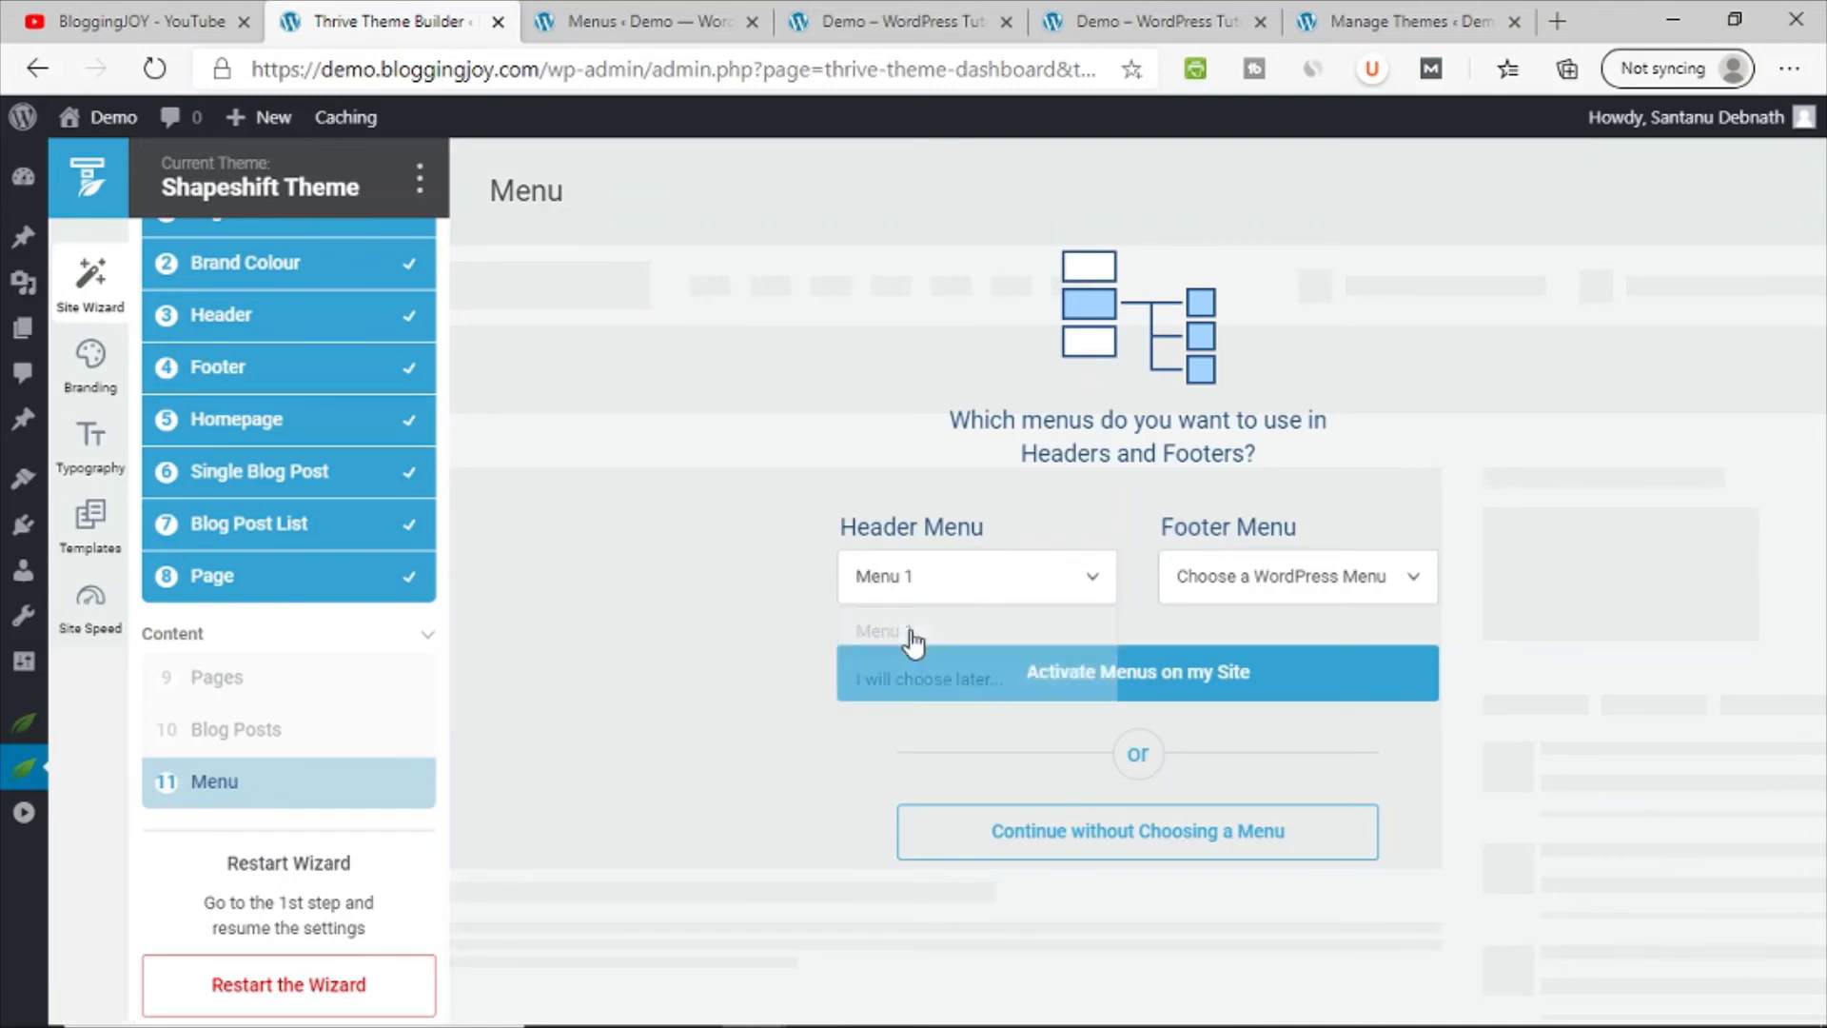
{"action": "left_click", "coordinate": [1167, 699]}
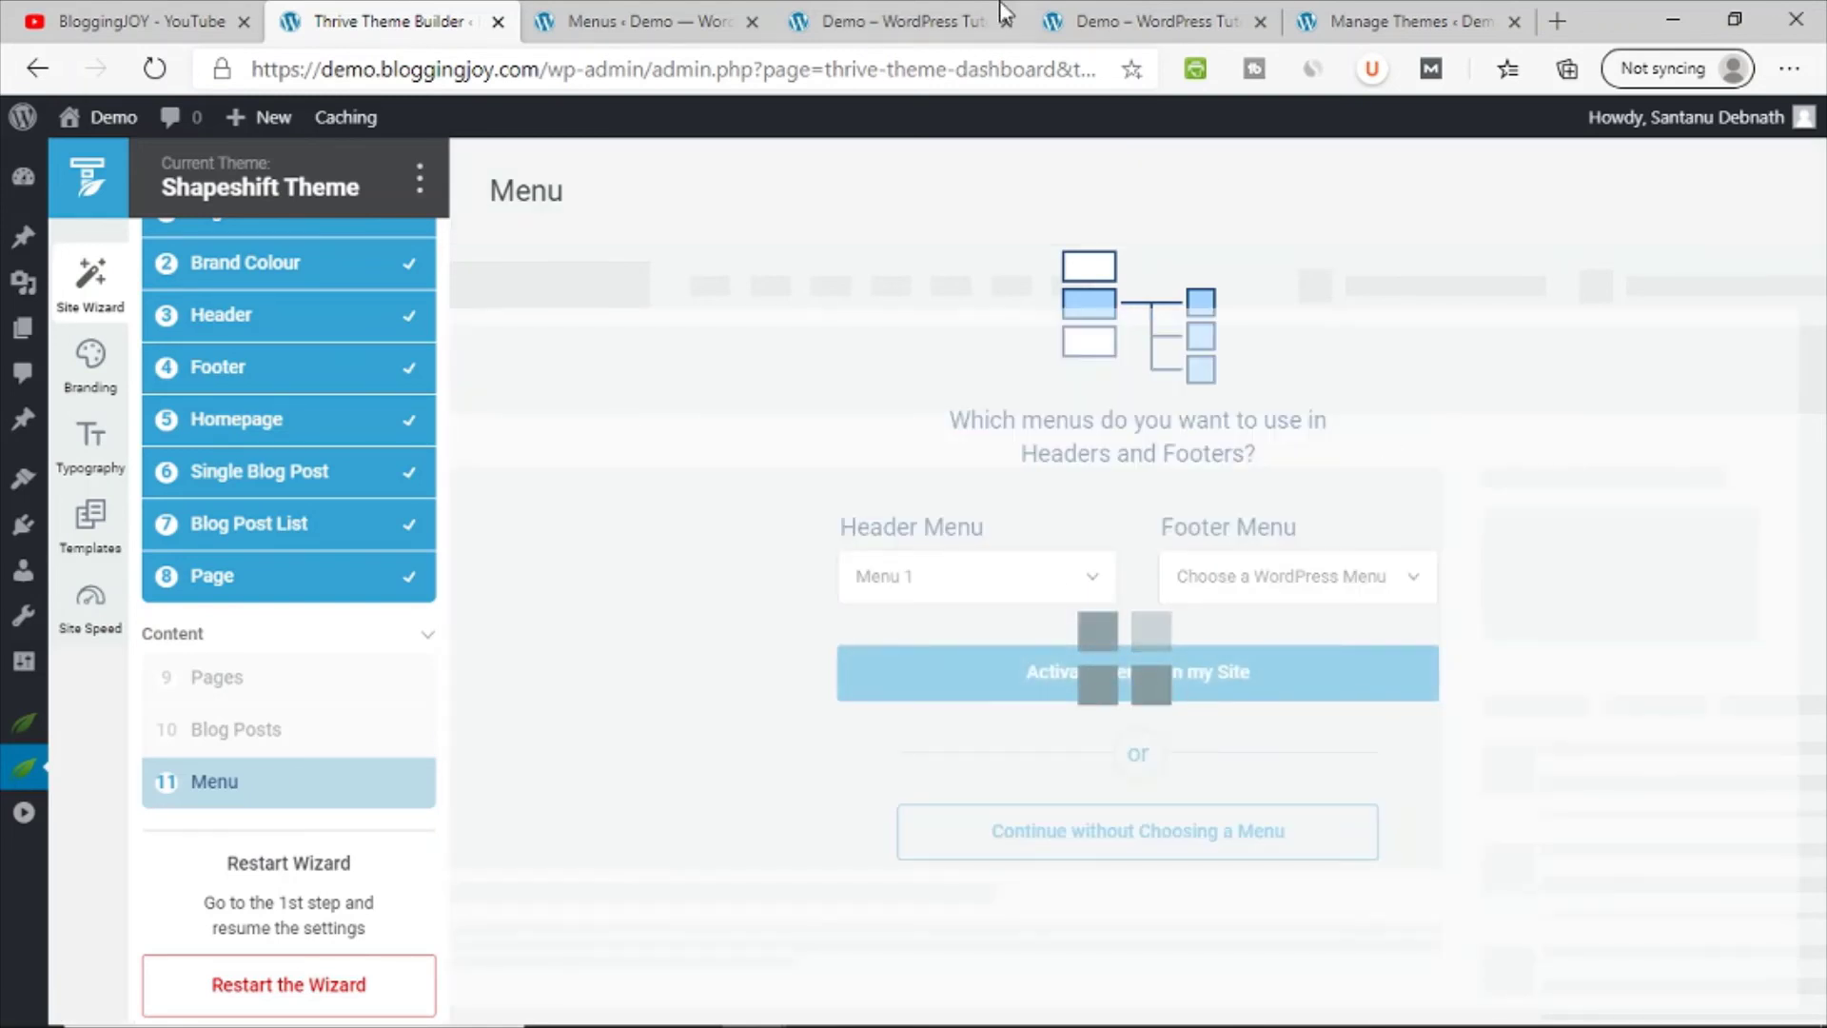
{"action": "left_click", "coordinate": [899, 21]}
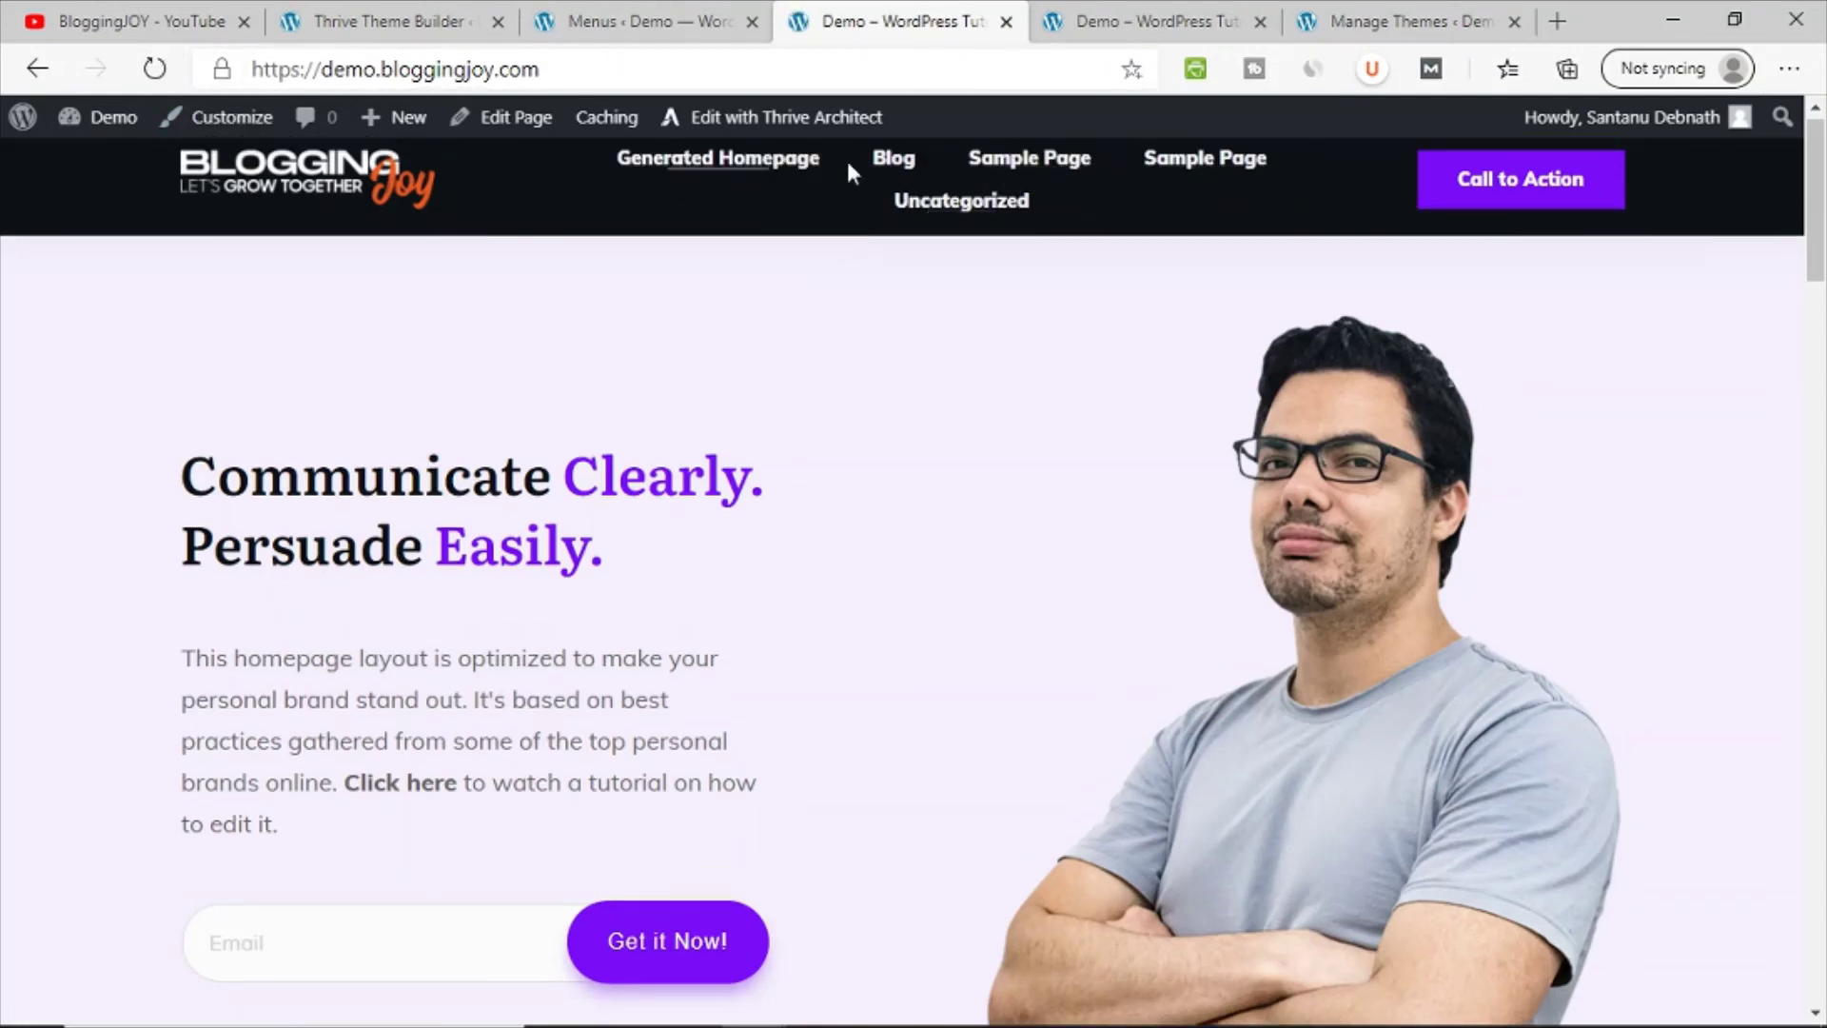
Step: Remove the Generated Homepage item and the duplicate Sample Page item from Menu 1 and save the menu
{"action": "left_click", "coordinate": [625, 2]}
{"action": "scroll", "coordinate": [910, 669], "scroll_direction": "down", "scroll_amount": 2}
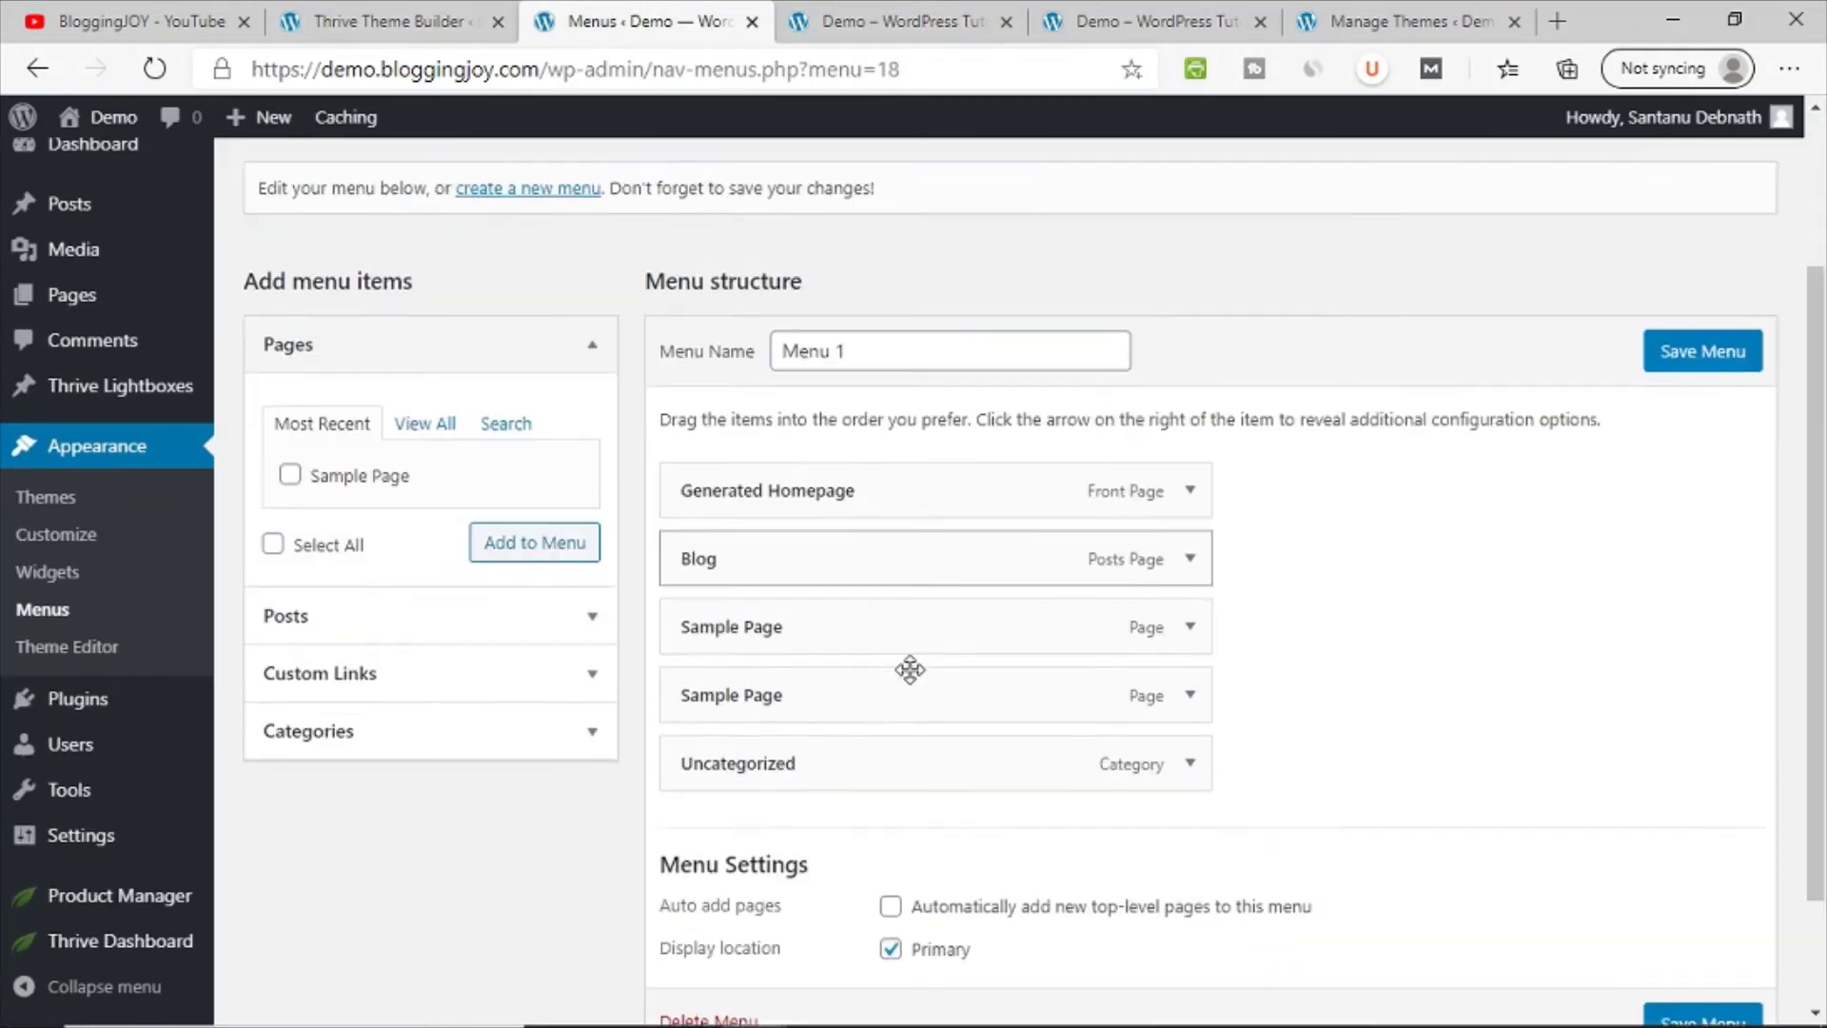
{"action": "left_click", "coordinate": [1191, 433]}
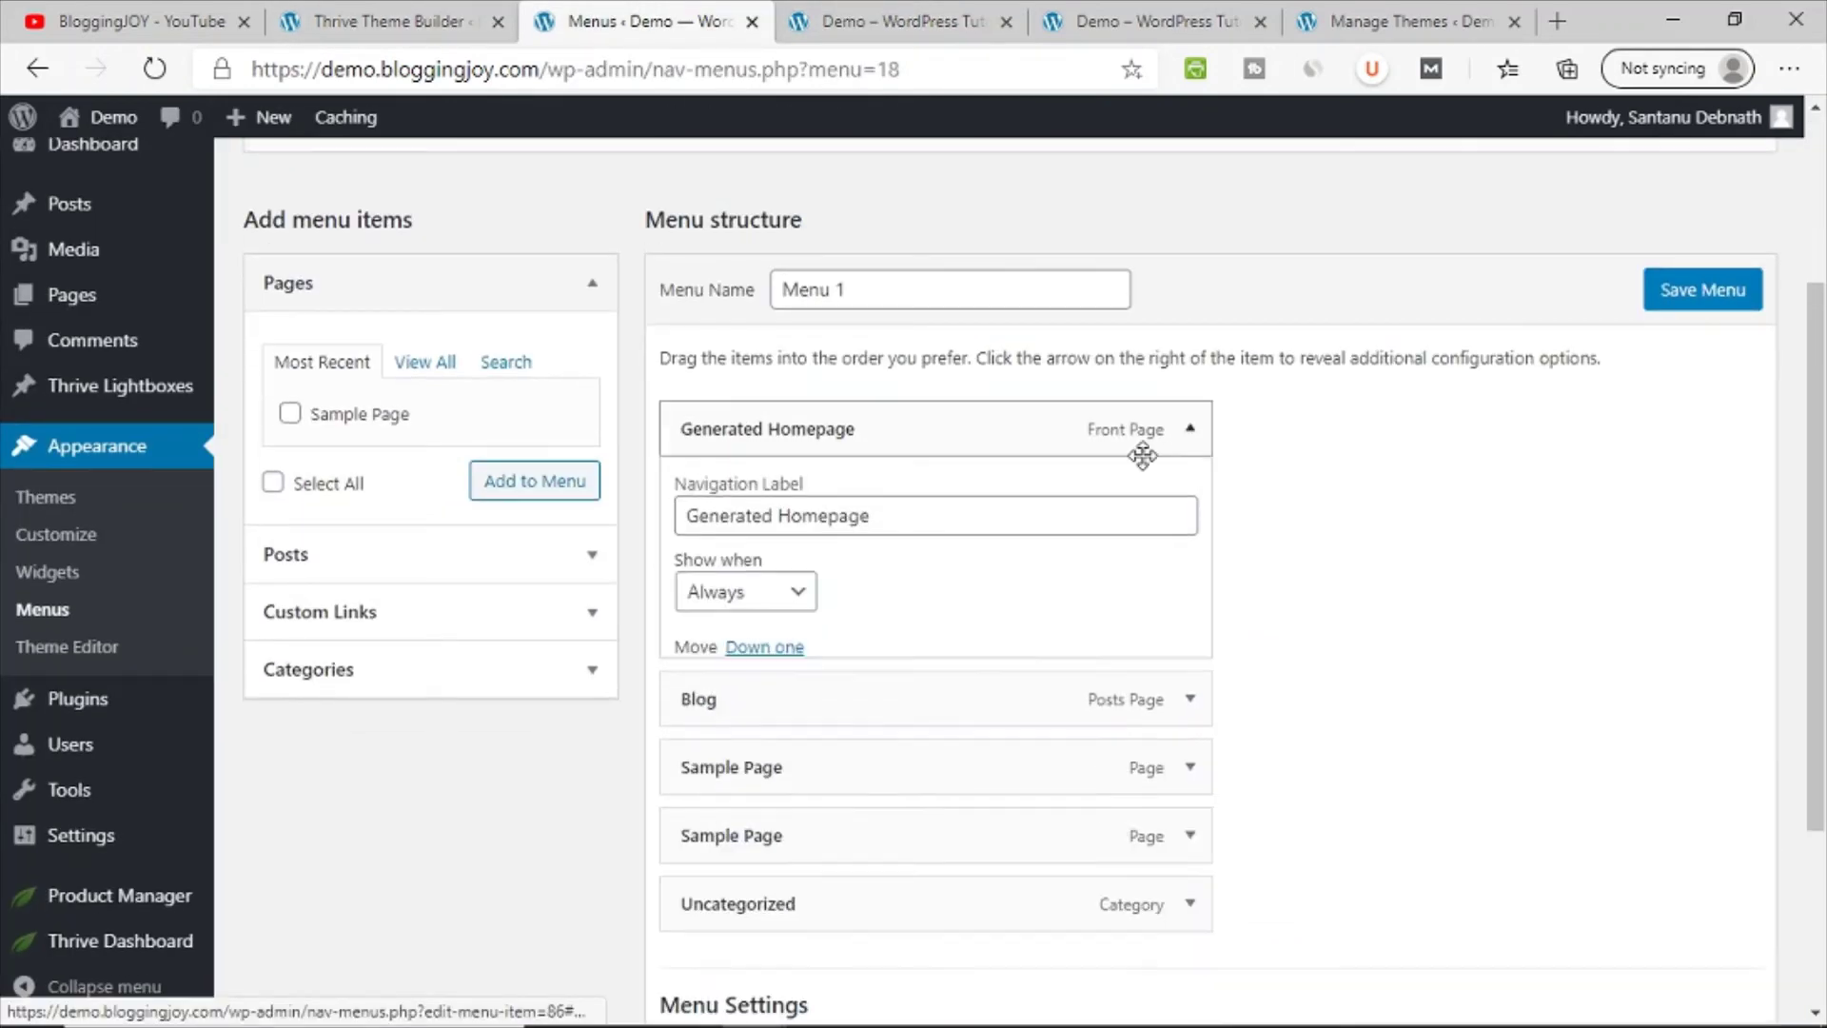
{"action": "left_click", "coordinate": [766, 653]}
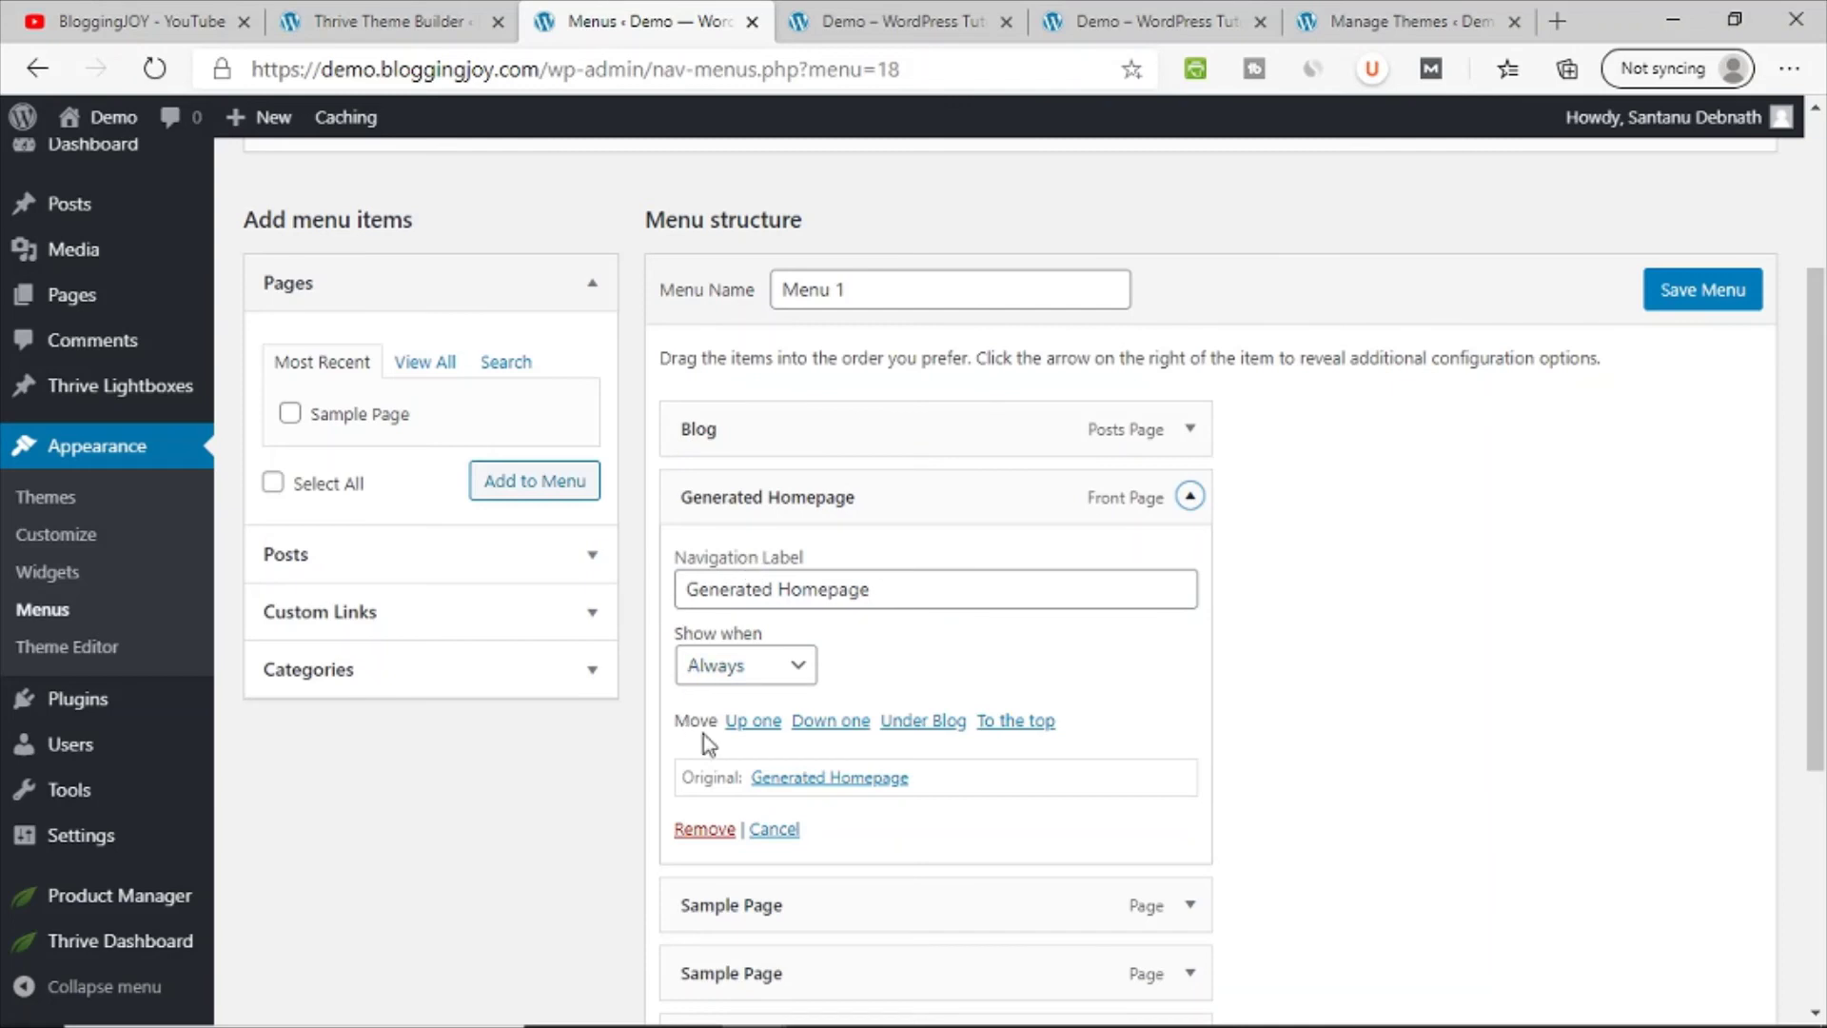
{"action": "left_click", "coordinate": [716, 836]}
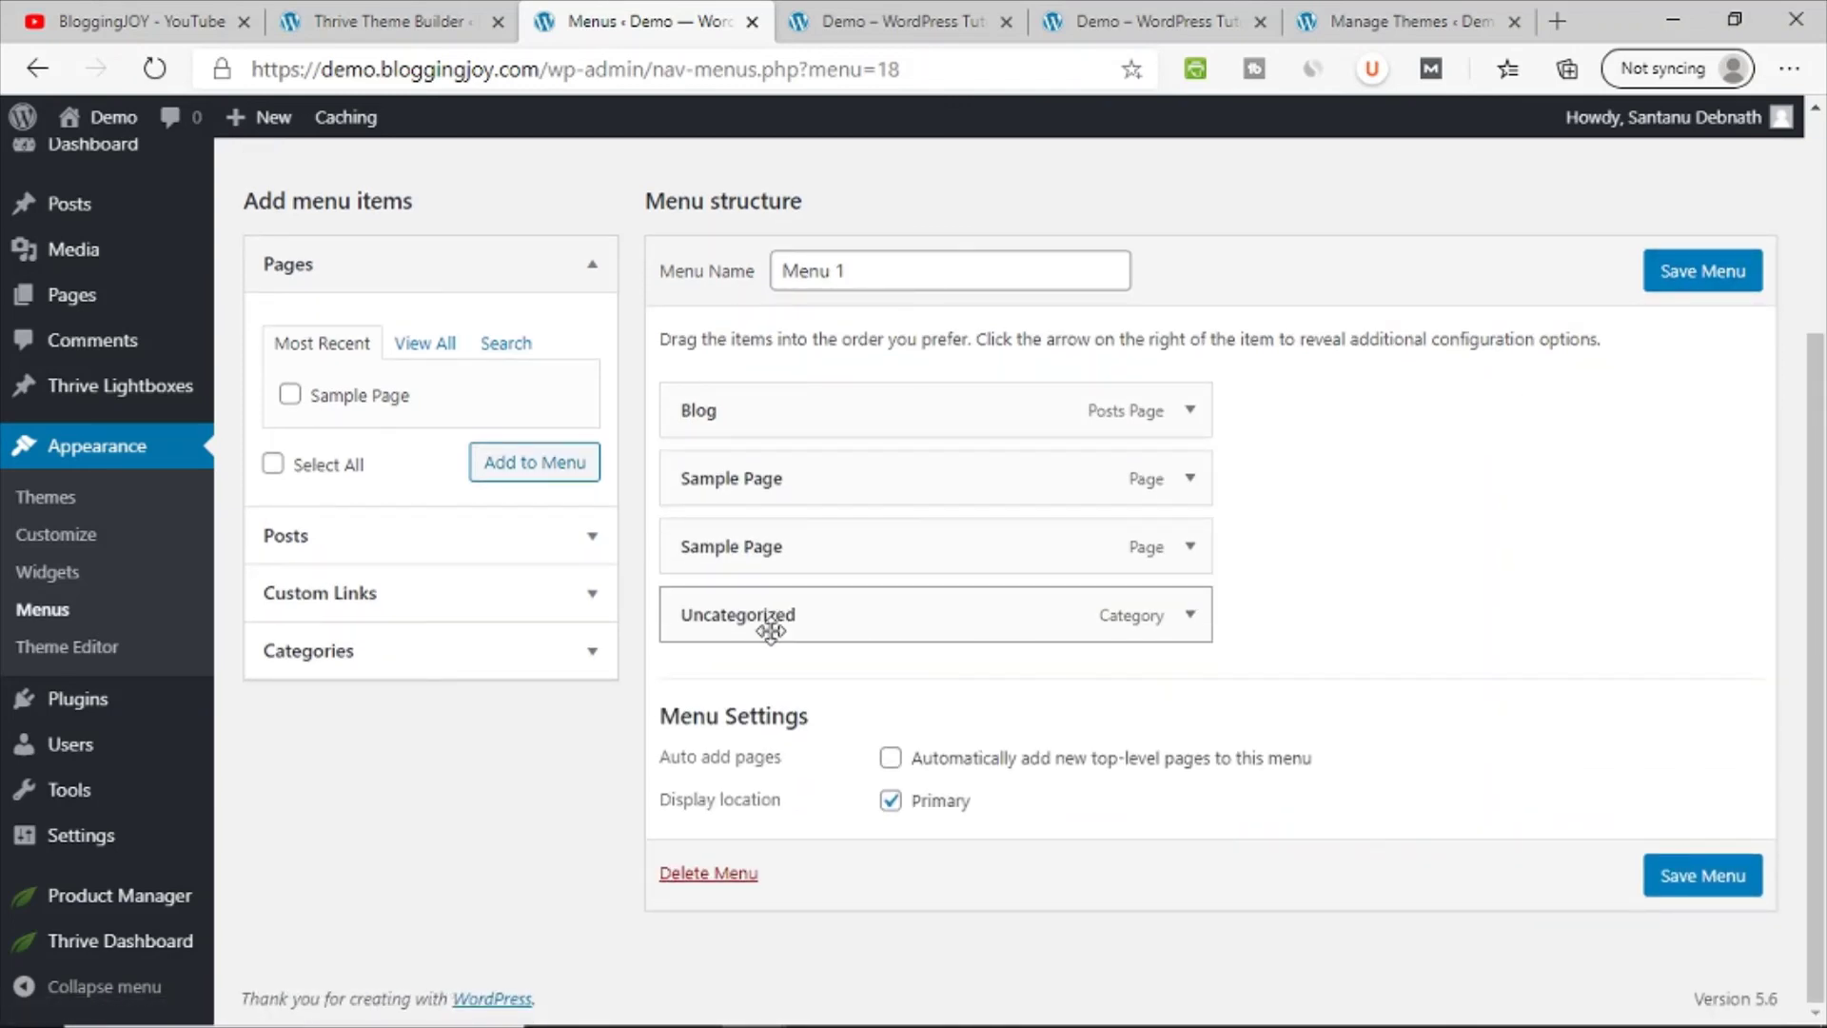
{"action": "left_click", "coordinate": [1200, 547]}
{"action": "left_click", "coordinate": [701, 766]}
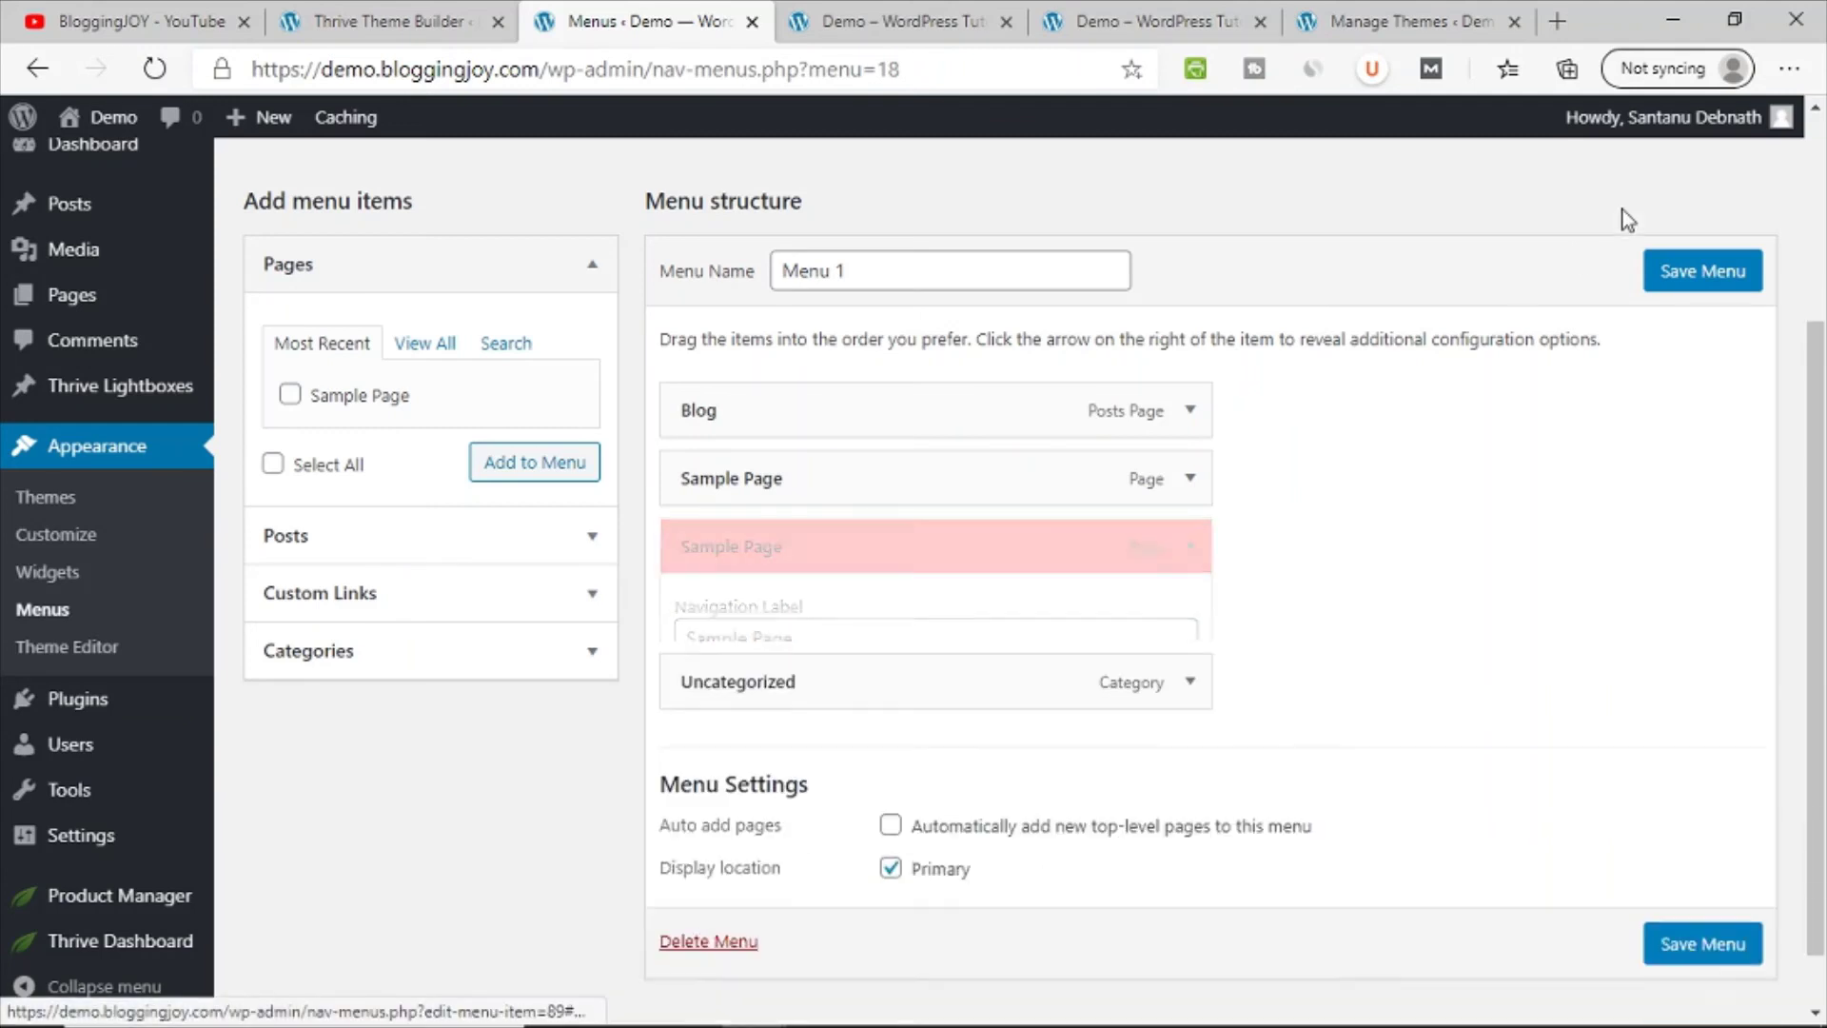
{"action": "left_click", "coordinate": [1668, 357]}
Step: Reload the homepage to check its header menu, then open the Blog page and inspect its URL
{"action": "left_click", "coordinate": [904, 21]}
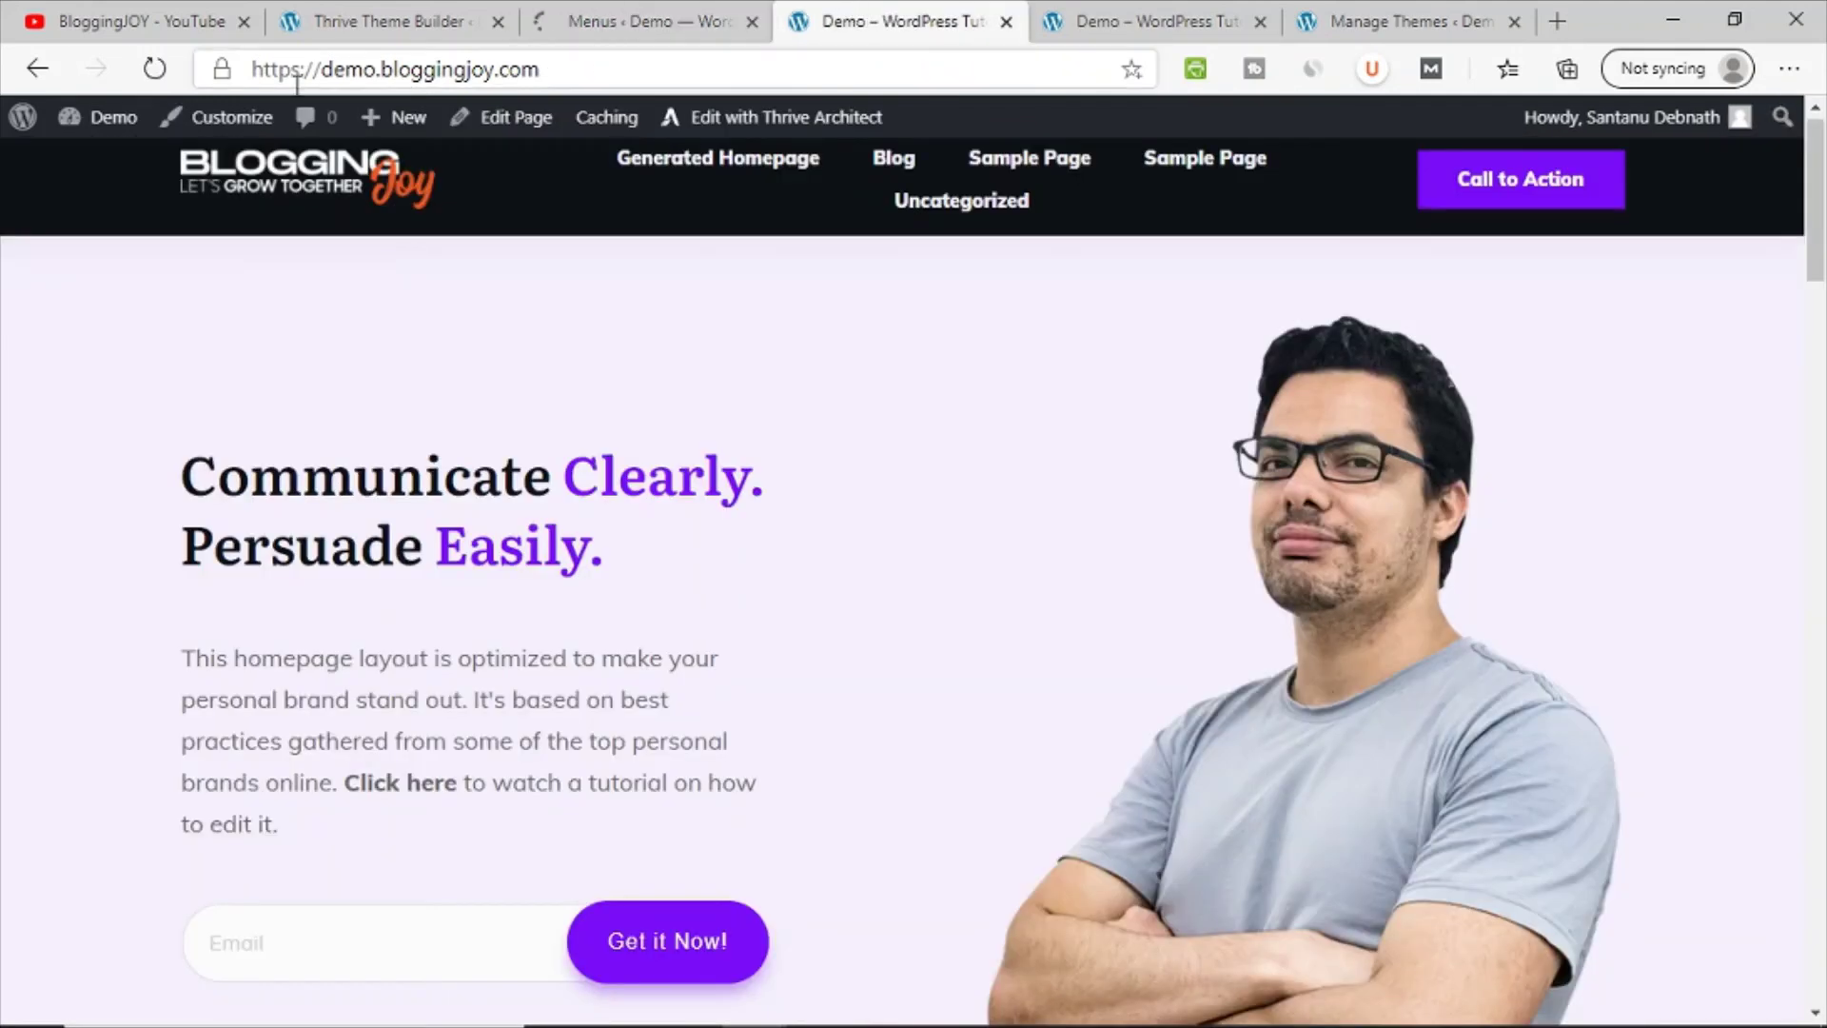
{"action": "left_click", "coordinate": [154, 69]}
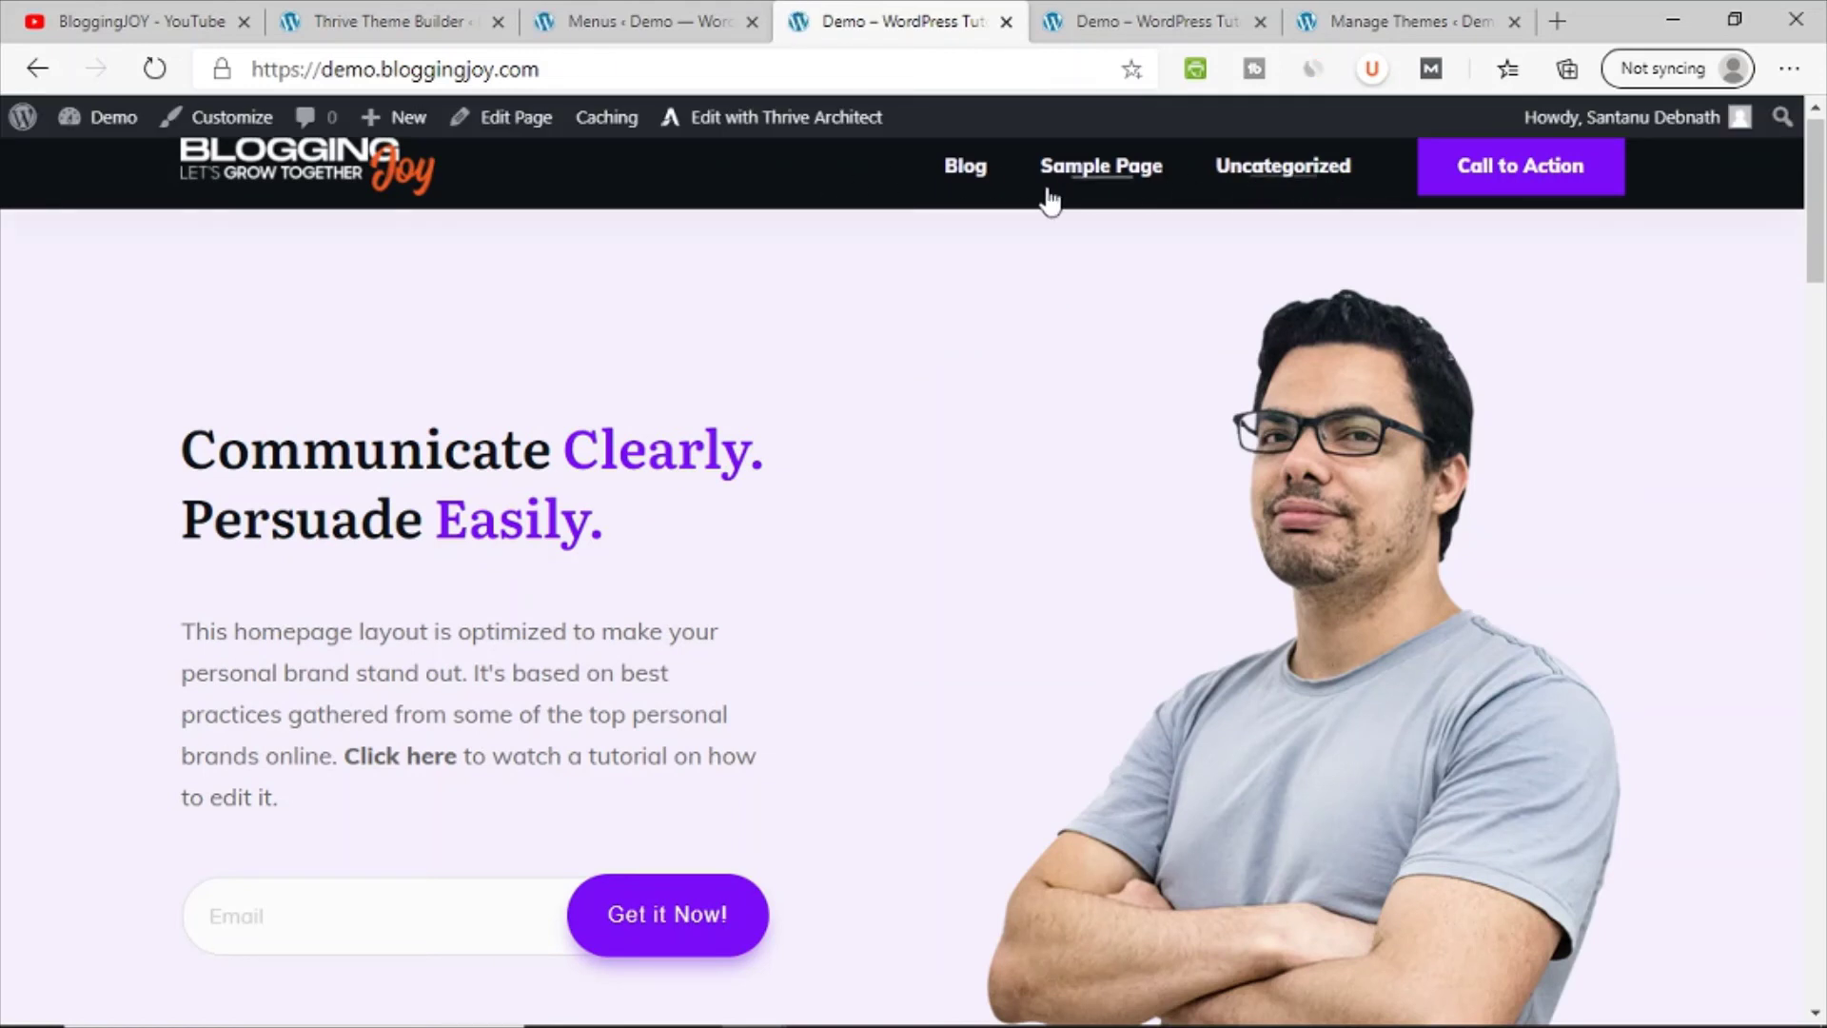
{"action": "left_click", "coordinate": [980, 177]}
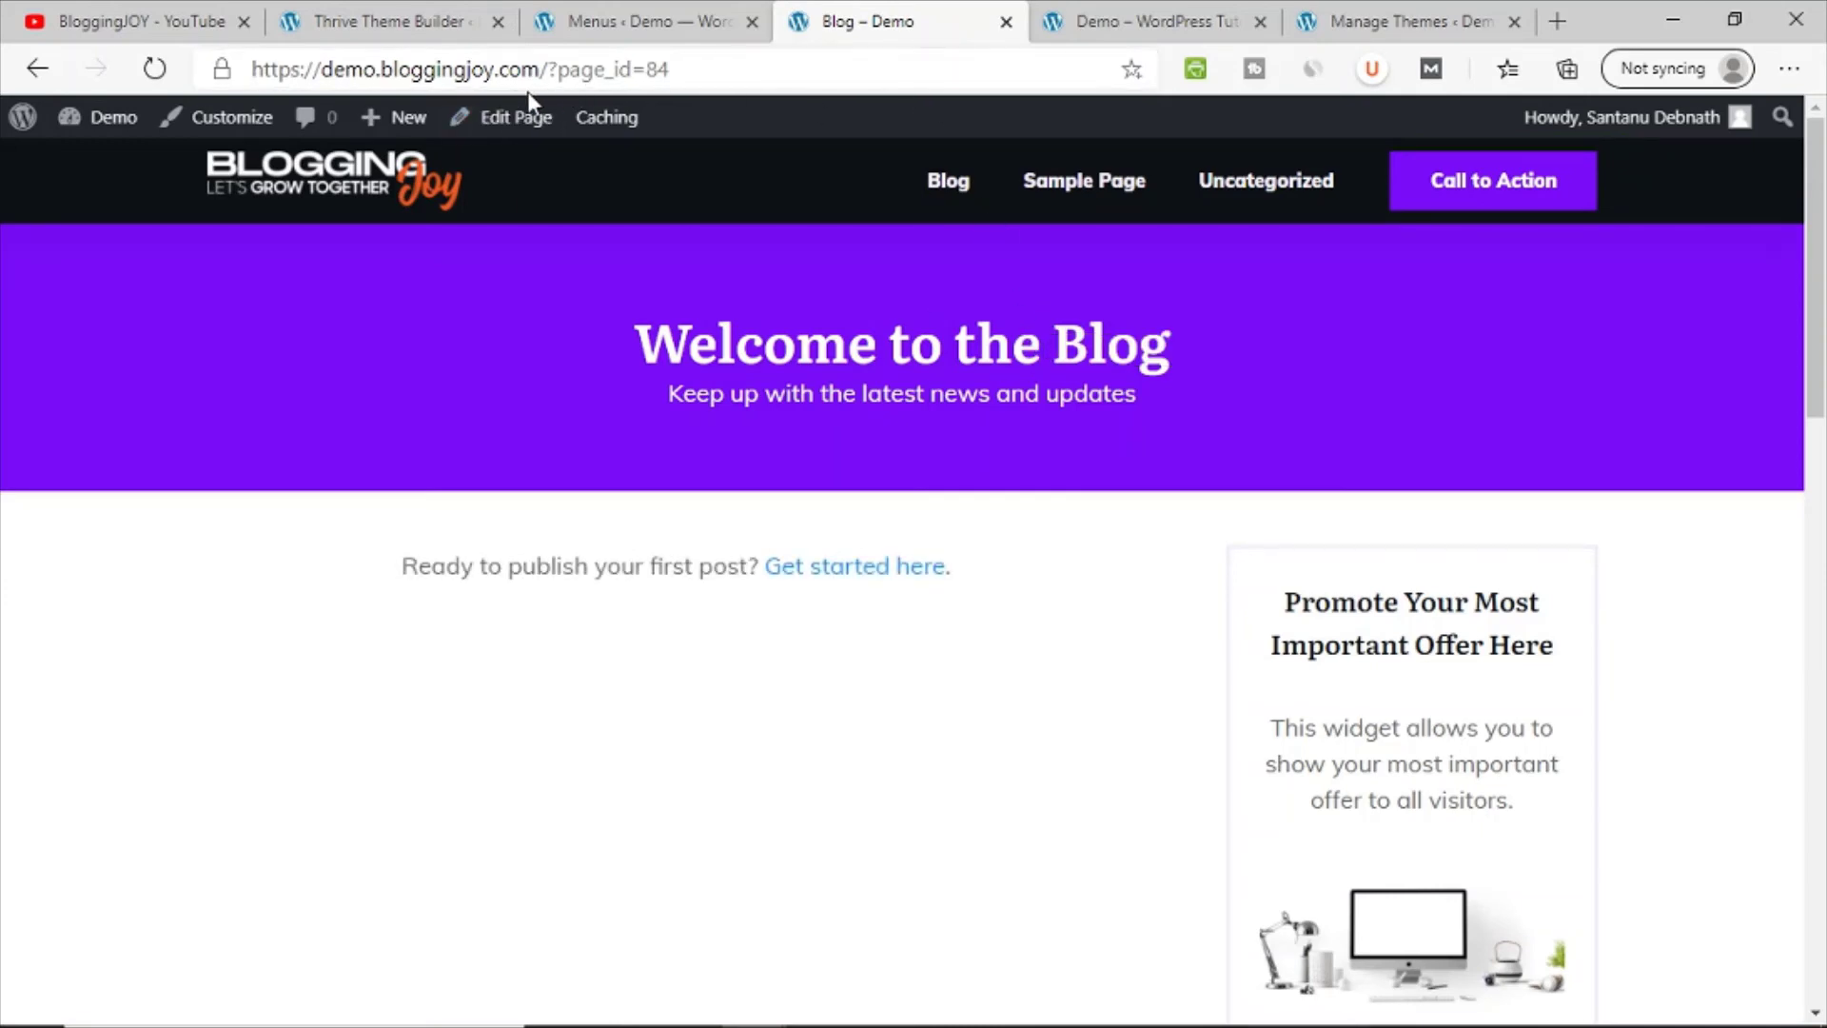
{"action": "left_click", "coordinate": [561, 69]}
{"action": "left_click_drag", "start_coordinate": [561, 69], "coordinate": [718, 70]}
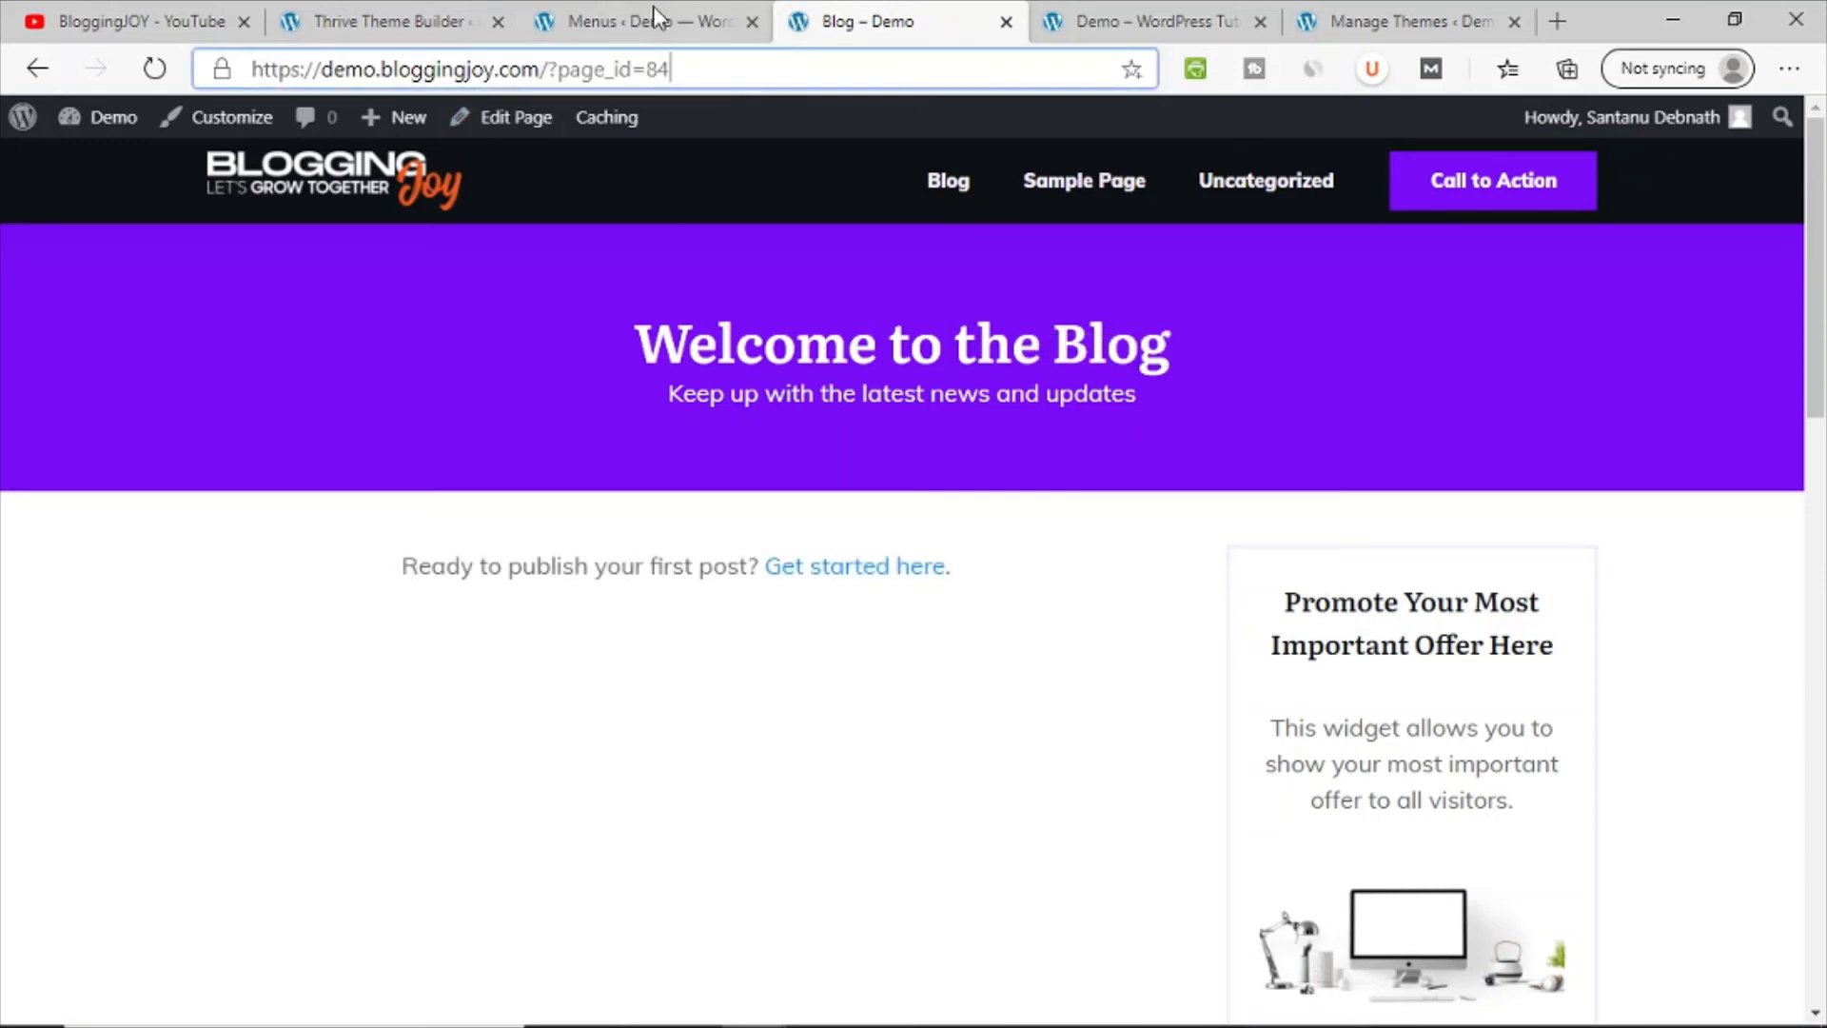
Step: Set the WordPress permalink structure to Post name and save the changes
{"action": "left_click", "coordinate": [616, 10]}
{"action": "scroll", "coordinate": [212, 522], "scroll_direction": "down", "scroll_amount": 3}
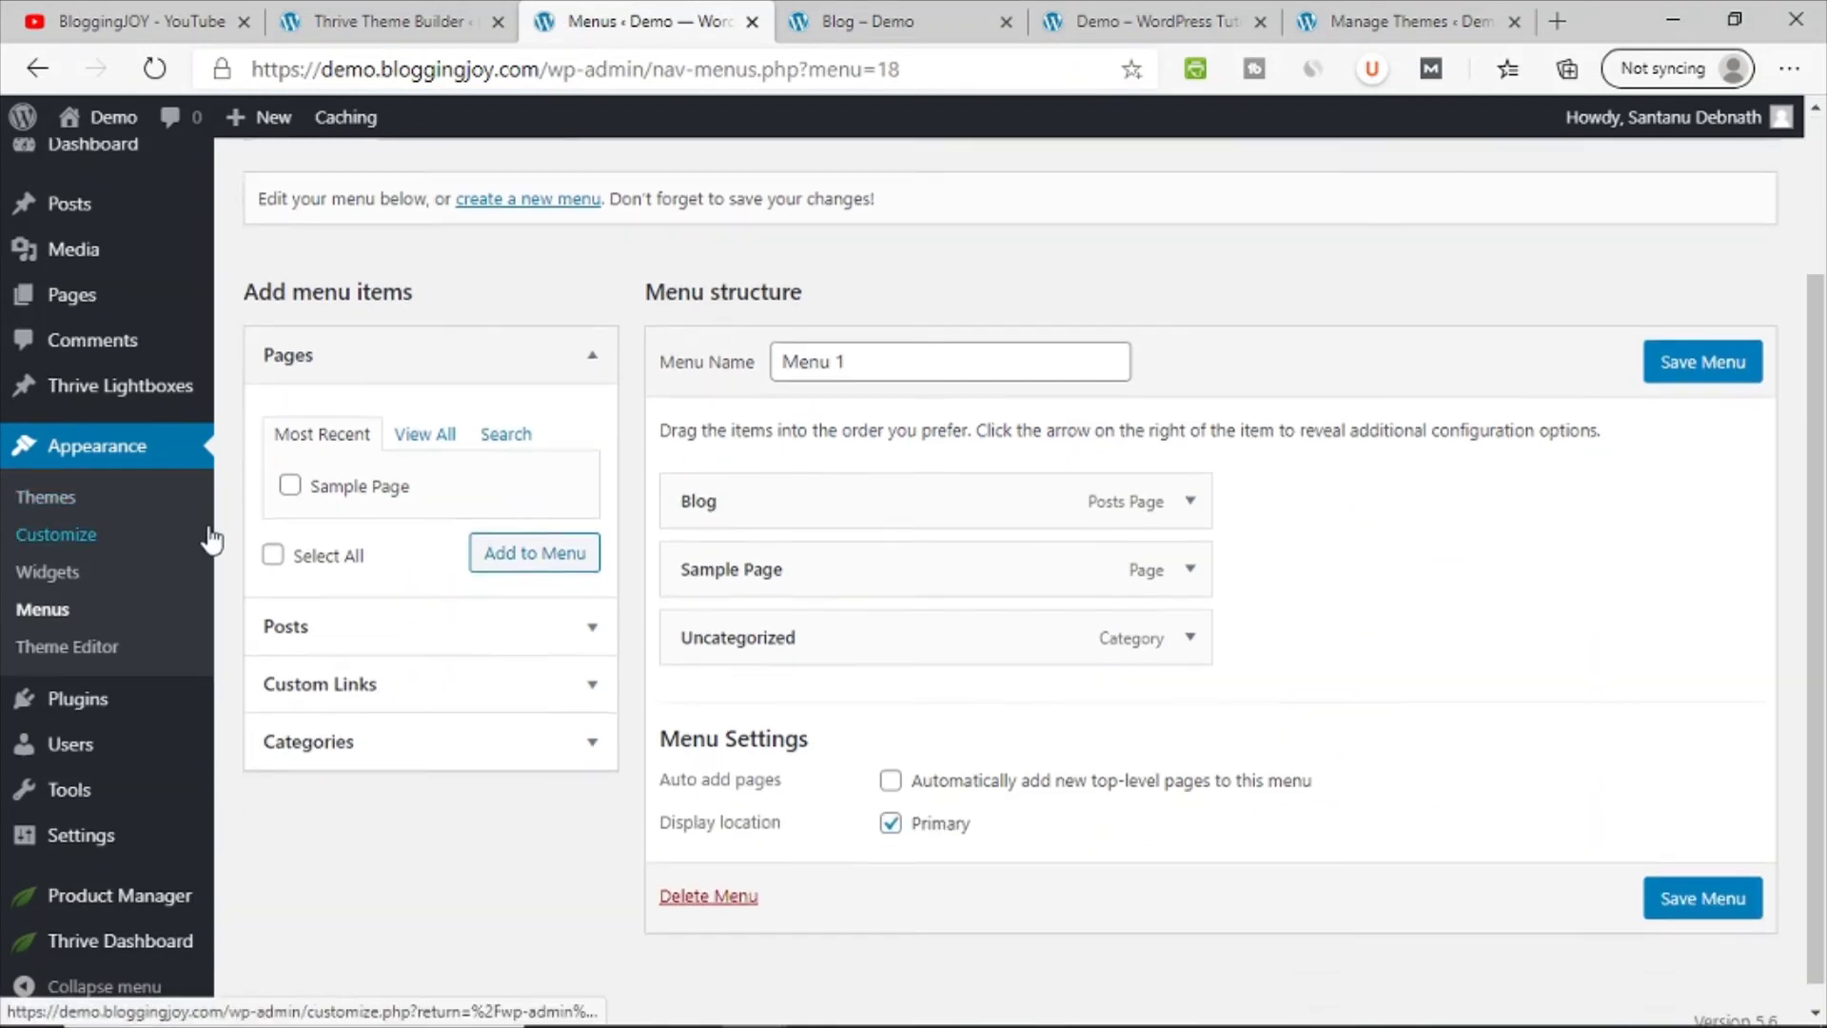
{"action": "mouse_move", "coordinate": [104, 850]}
{"action": "left_click", "coordinate": [273, 852]}
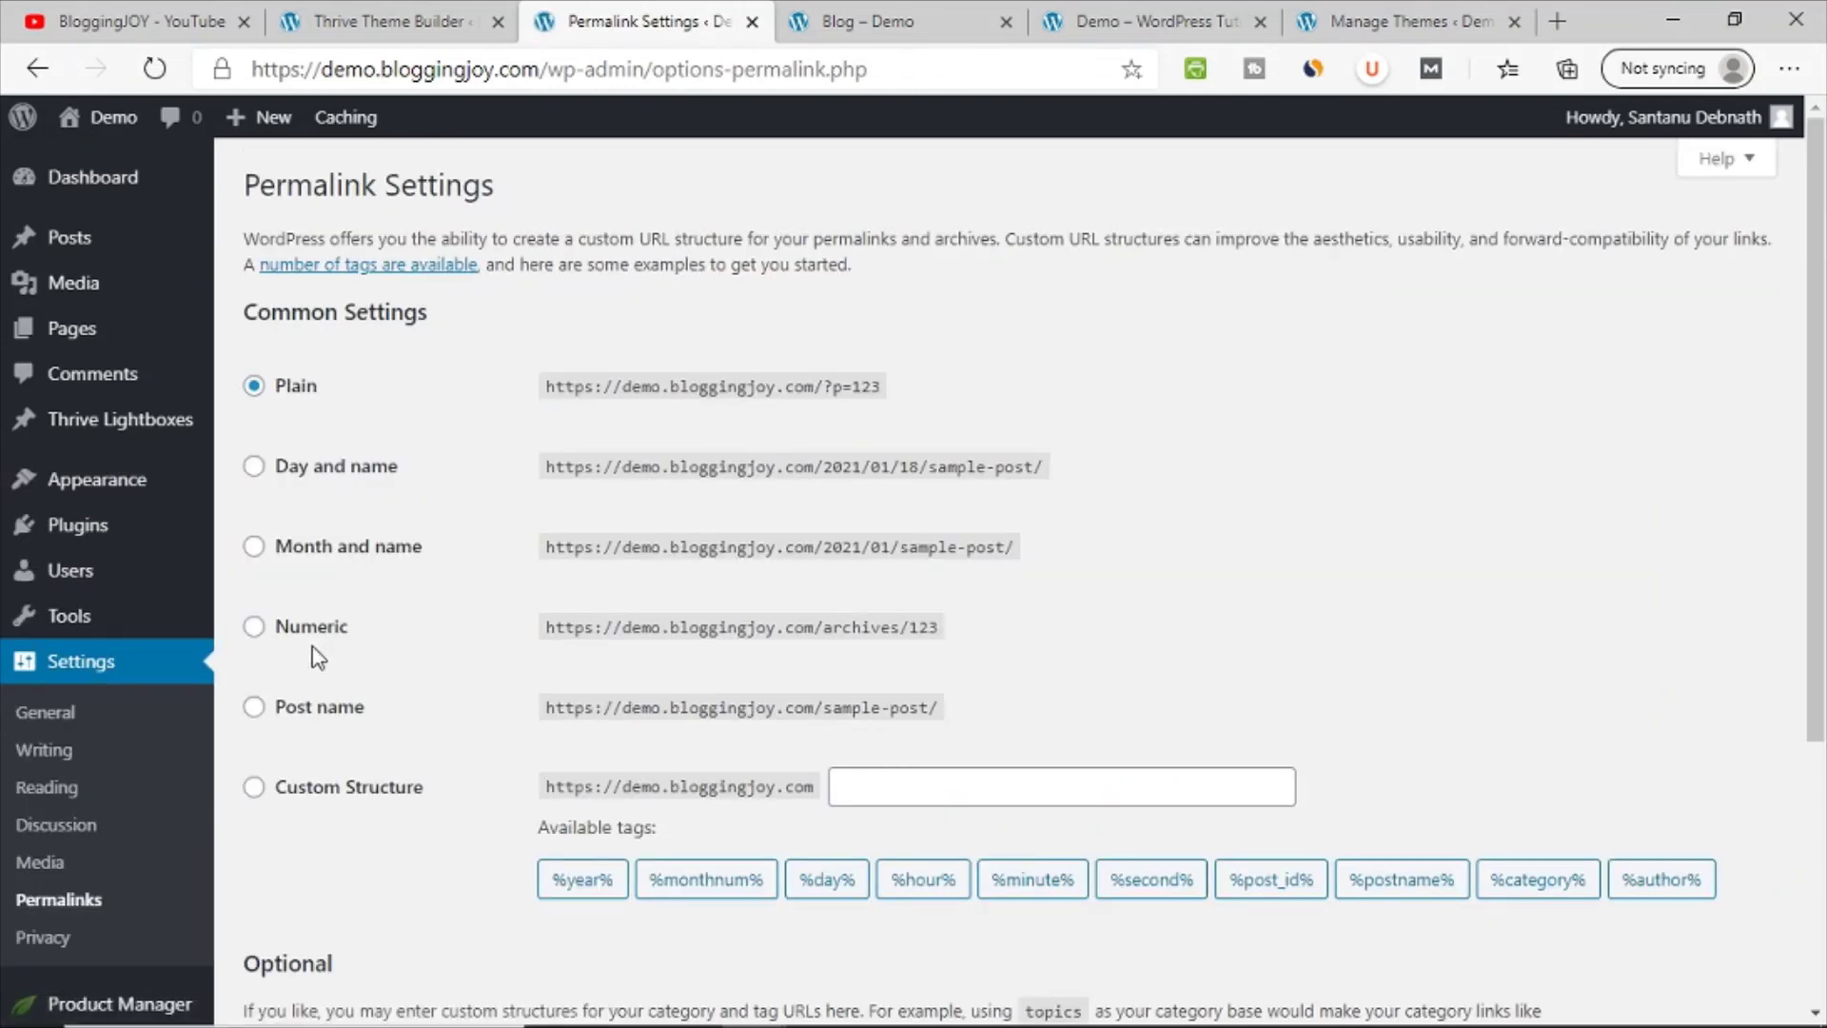
{"action": "left_click", "coordinate": [374, 706]}
{"action": "scroll", "coordinate": [441, 767], "scroll_direction": "down", "scroll_amount": 4}
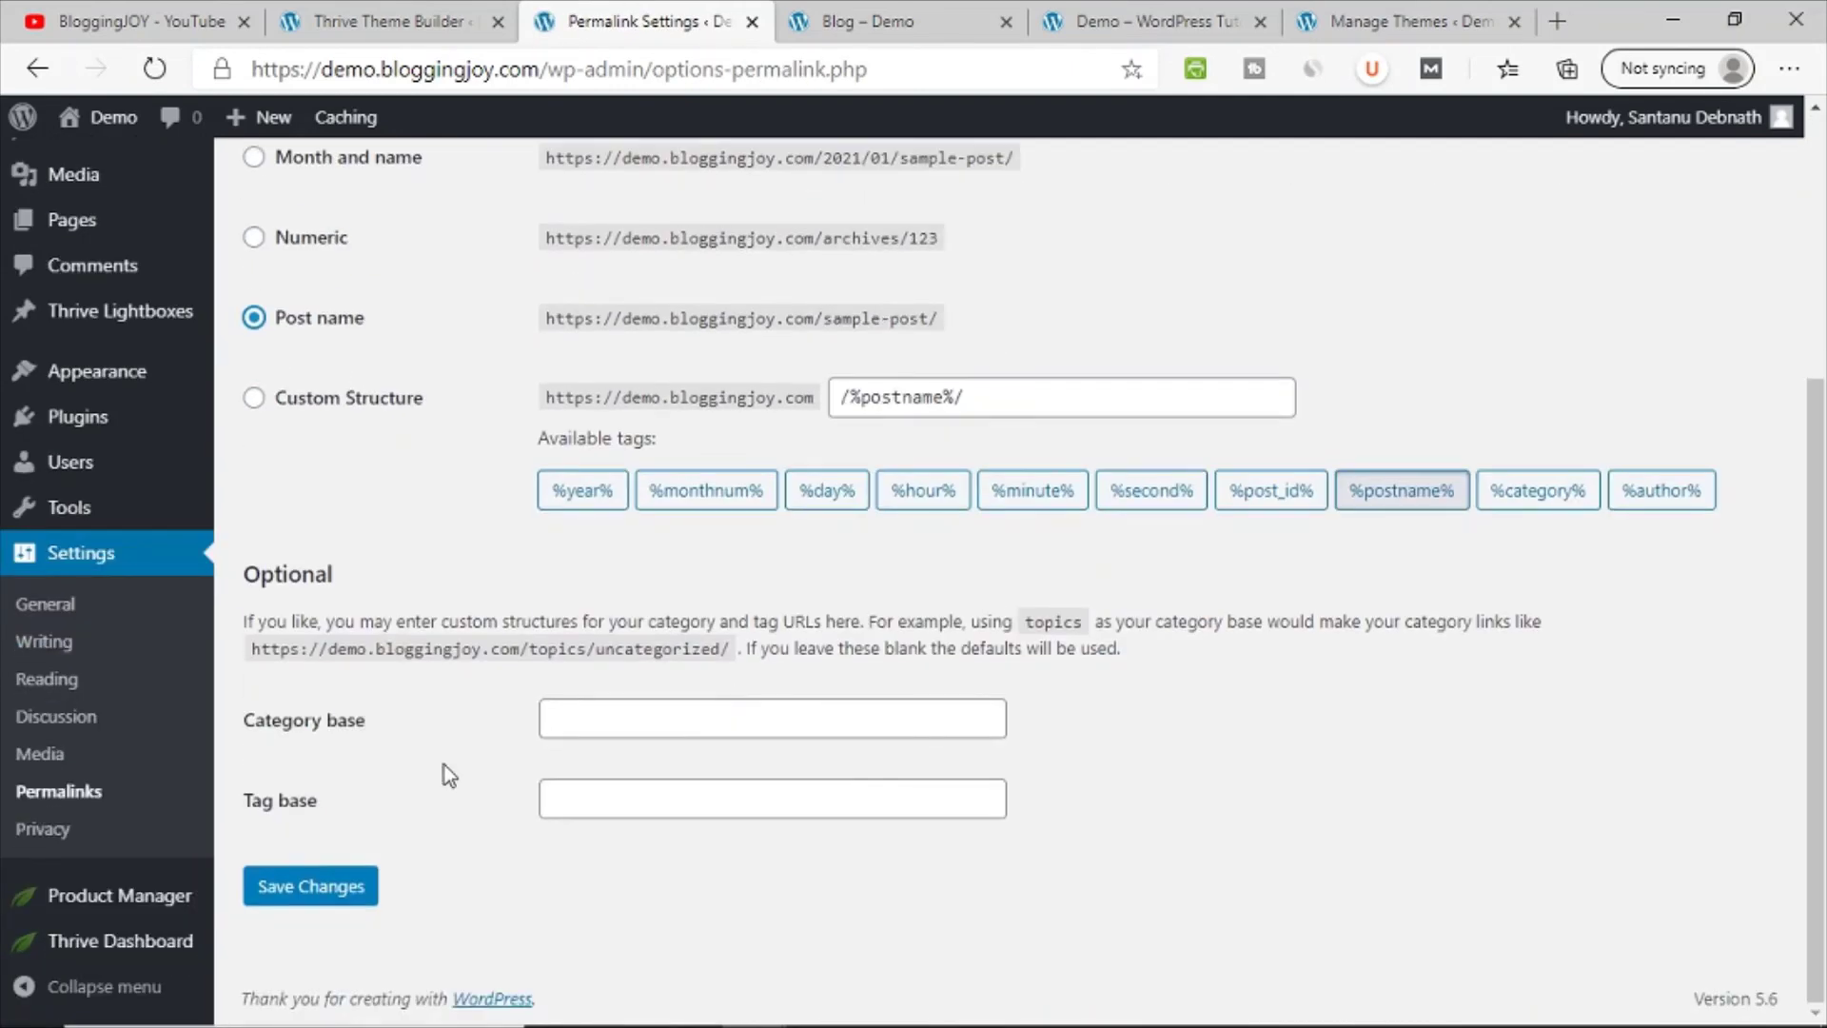
{"action": "left_click", "coordinate": [276, 885]}
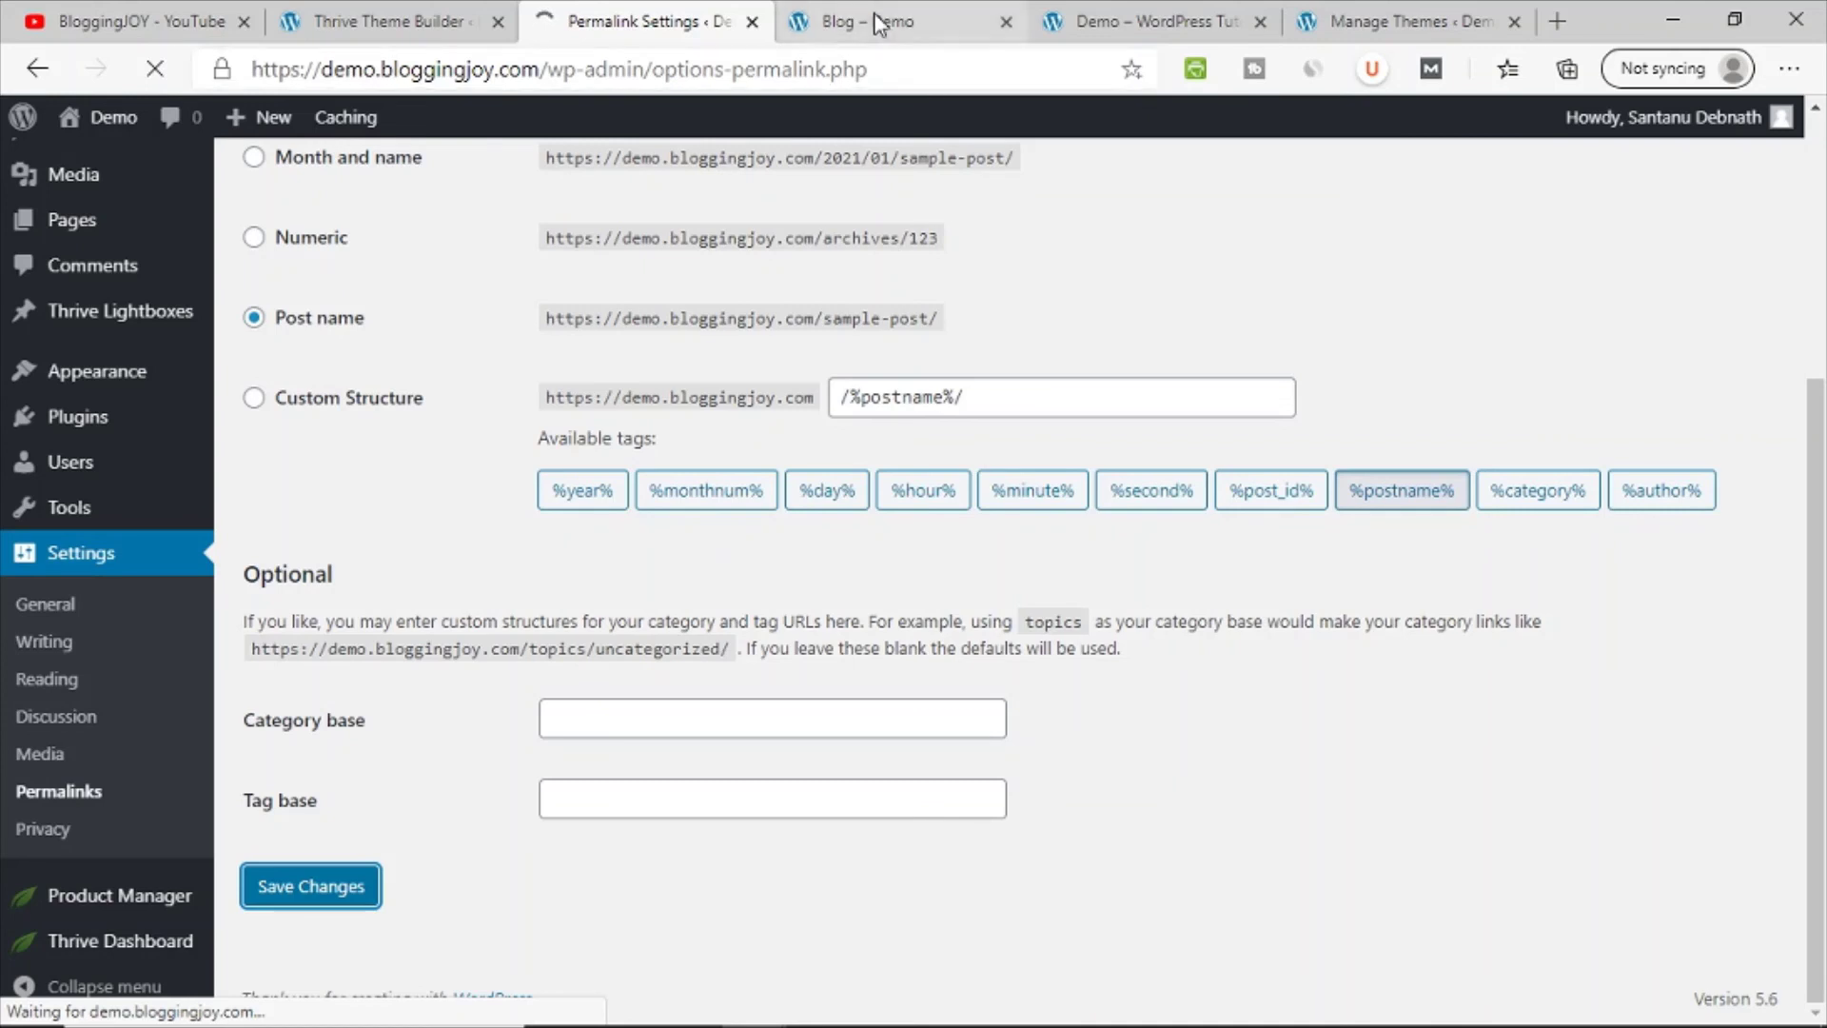
Step: Reload the Blog page and check its URL structure
{"action": "left_click", "coordinate": [876, 21]}
{"action": "left_click", "coordinate": [157, 69]}
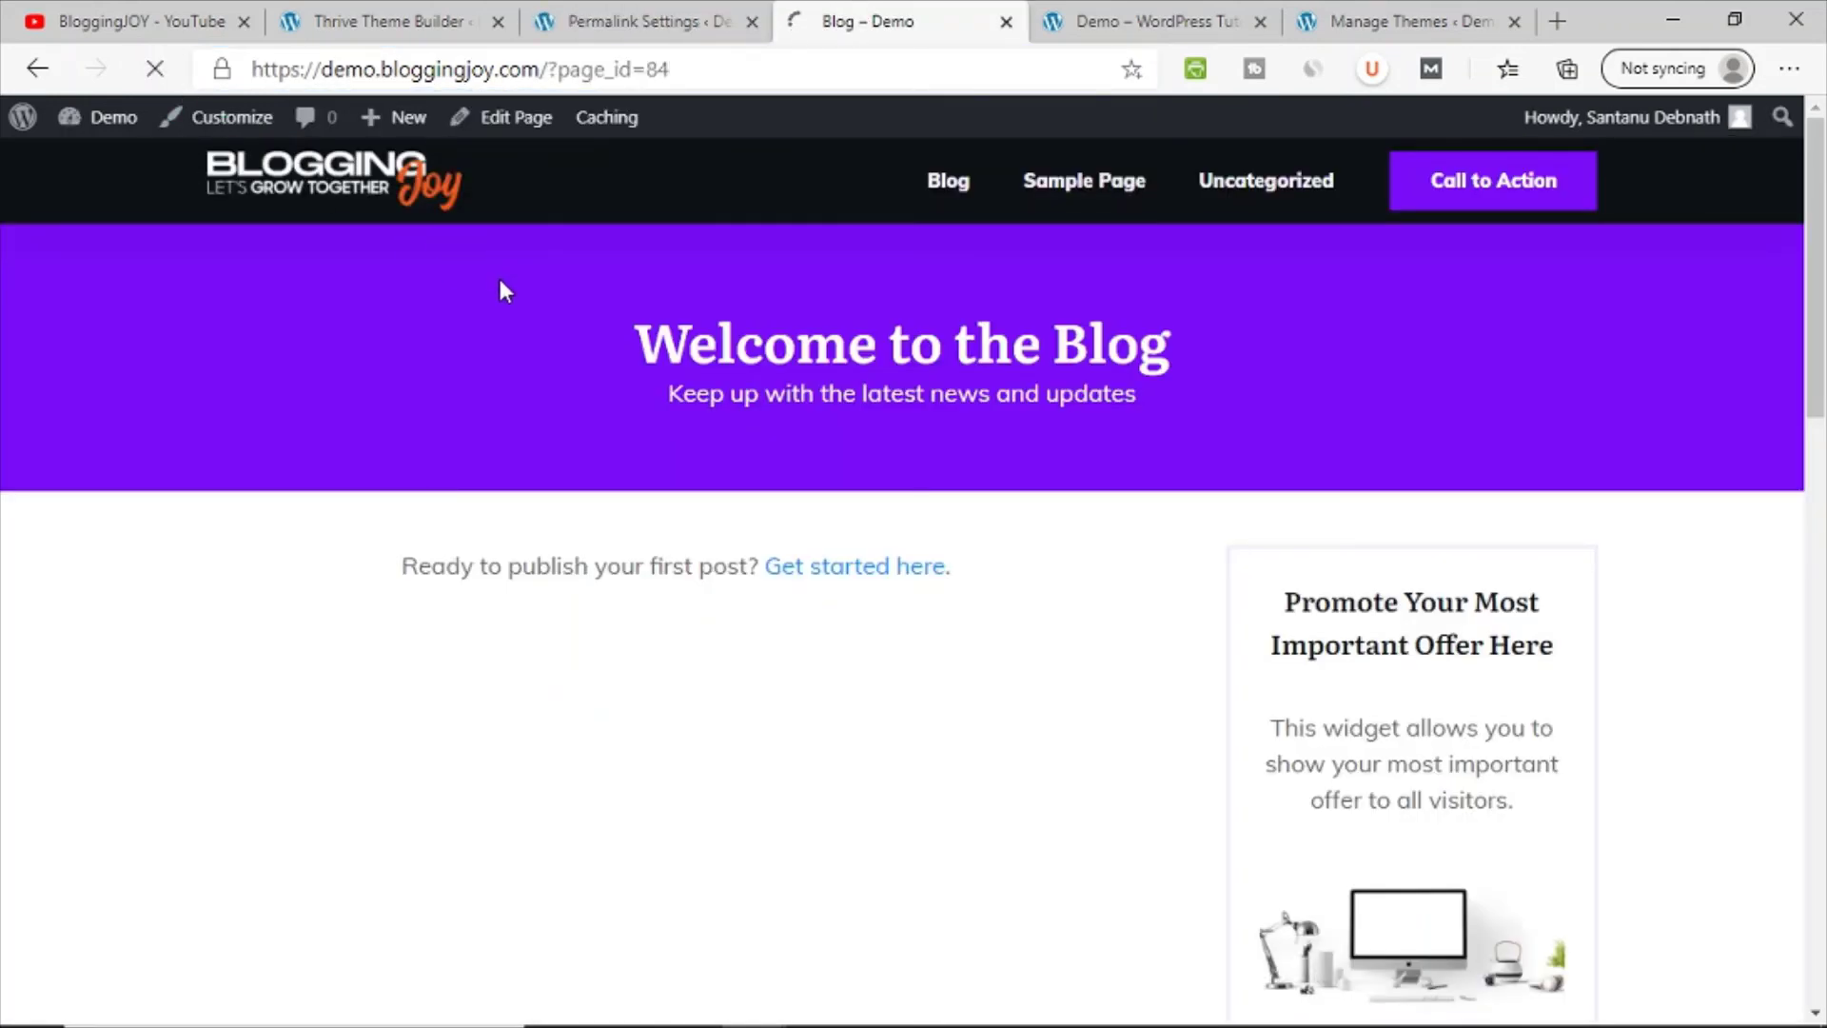
{"action": "mouse_move", "coordinate": [581, 125]}
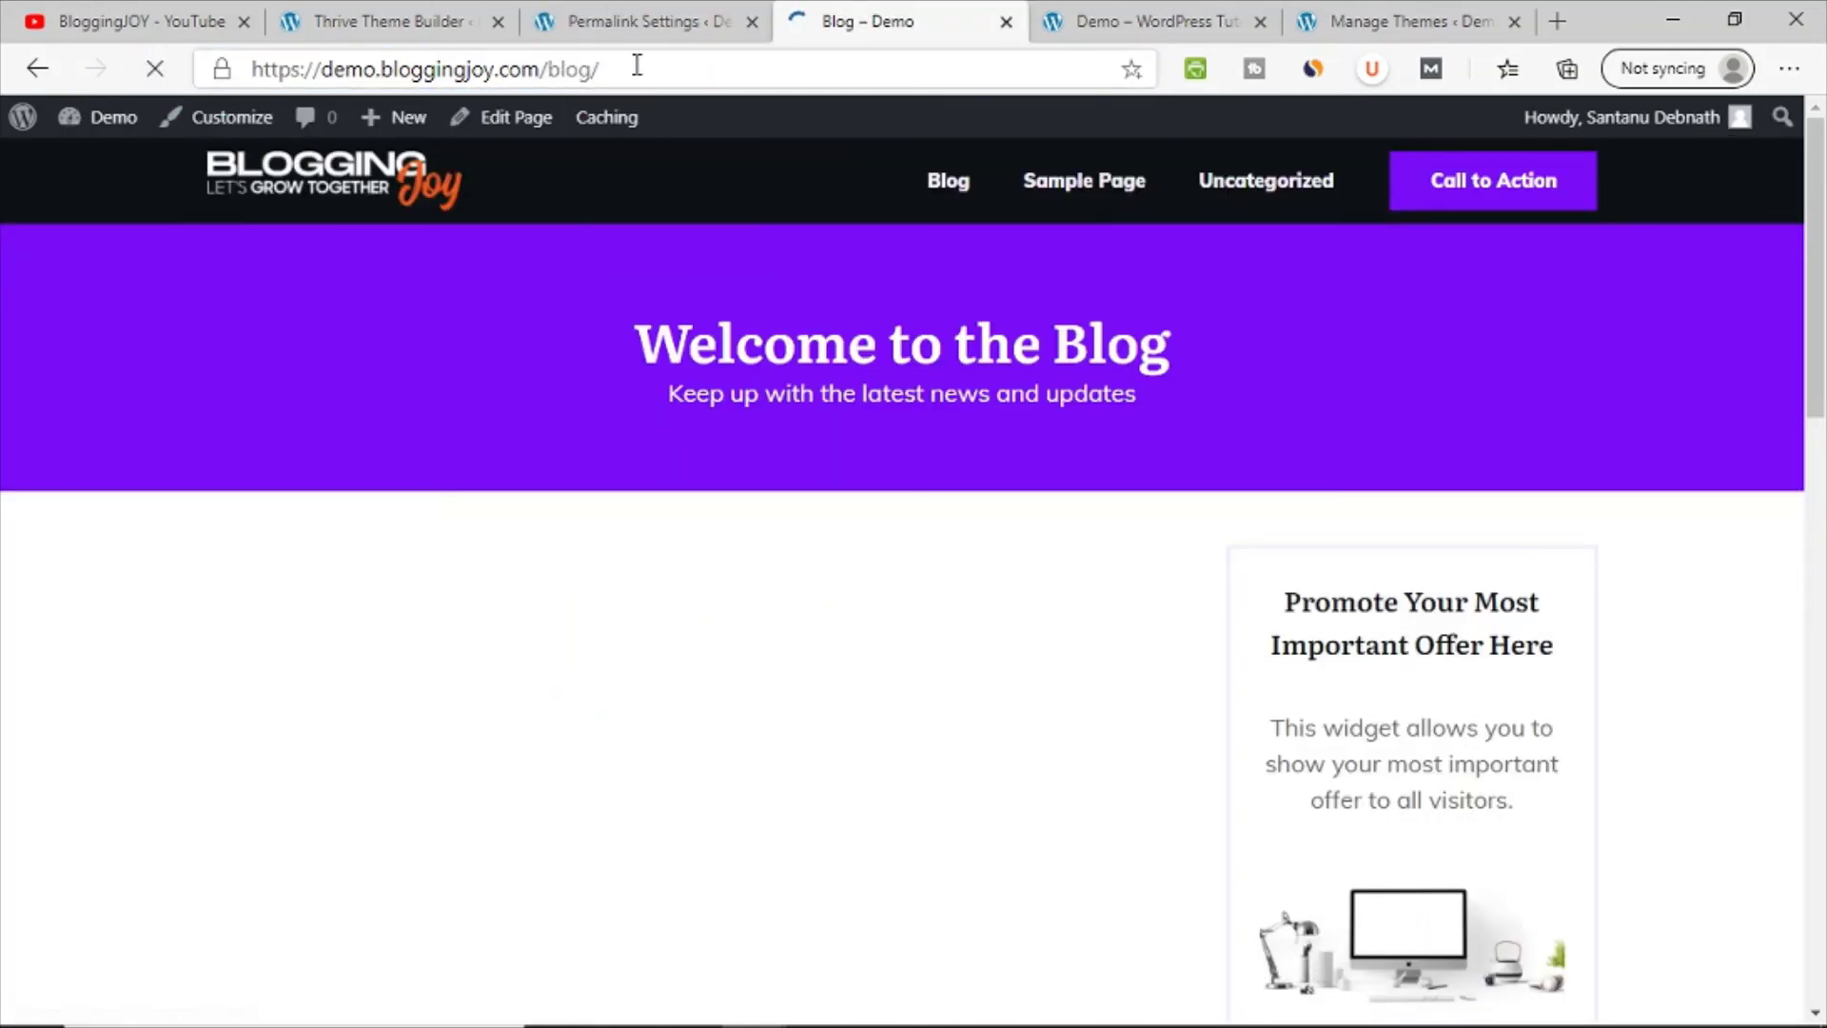
Step: Return to the site's homepage through the header logo and look through its sections
{"action": "left_click", "coordinate": [365, 212]}
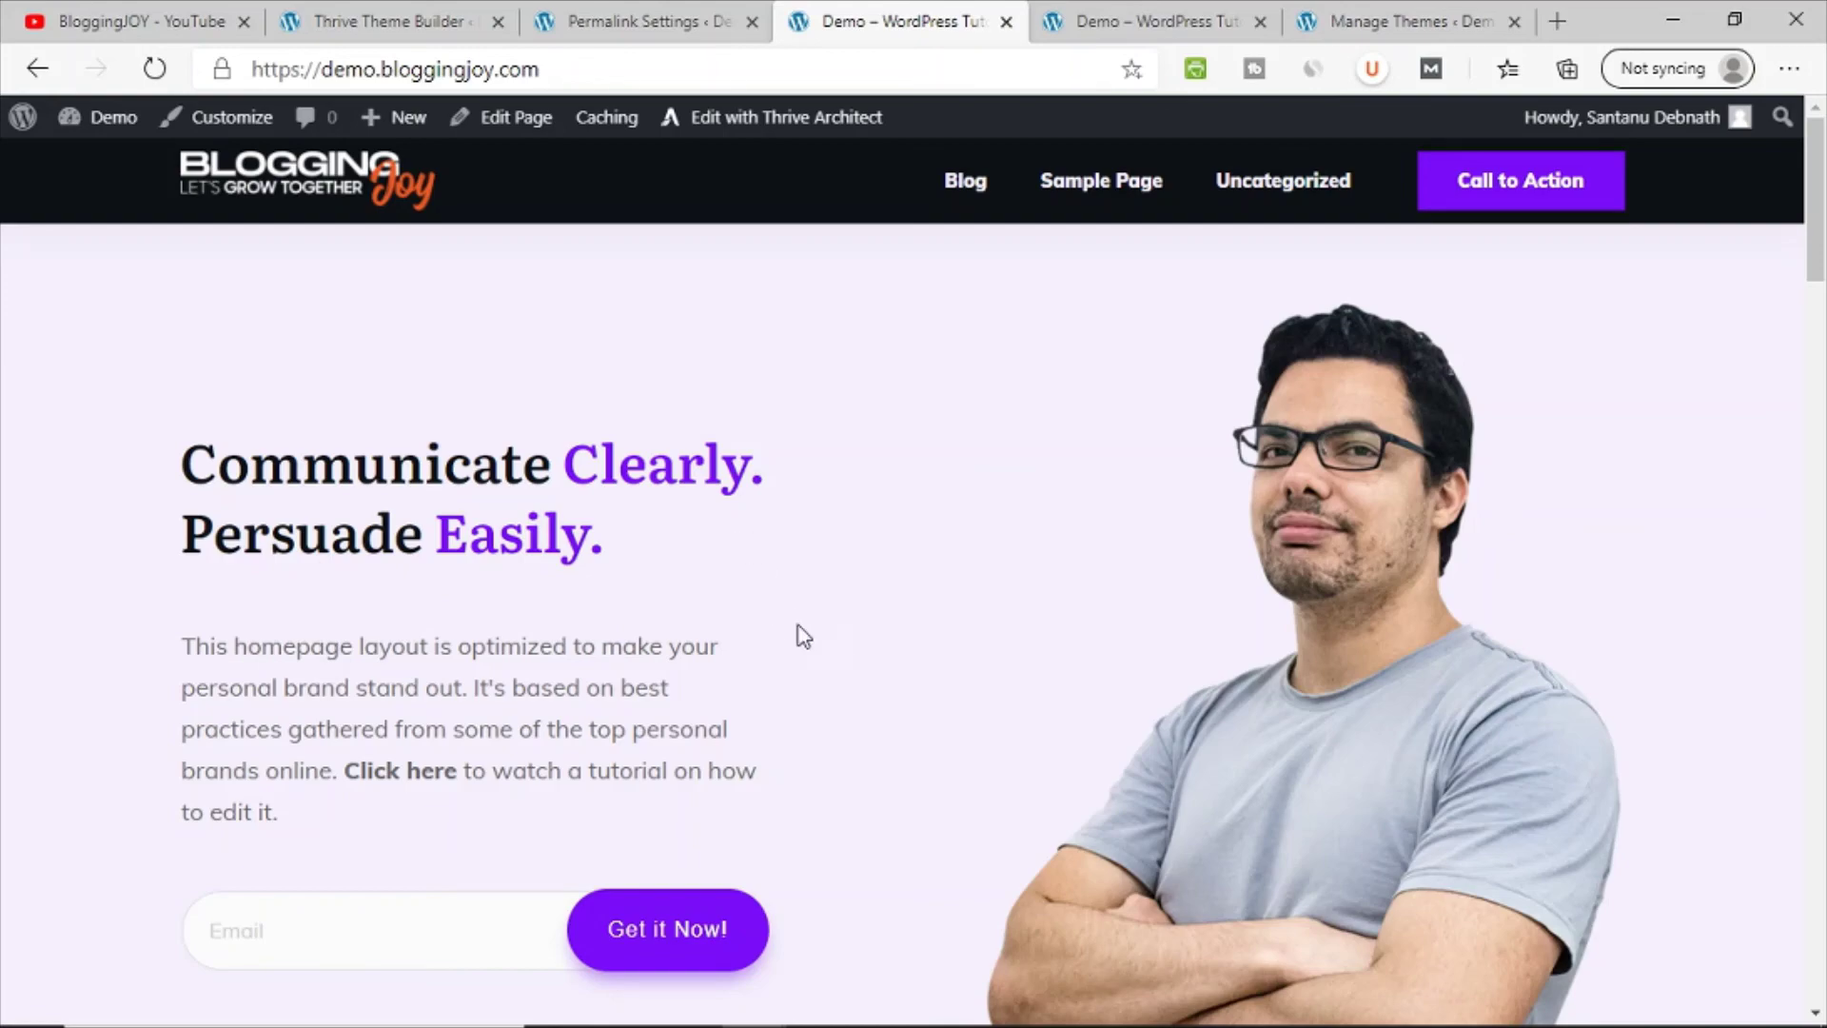
{"action": "scroll", "coordinate": [807, 653], "scroll_direction": "down", "scroll_amount": 20}
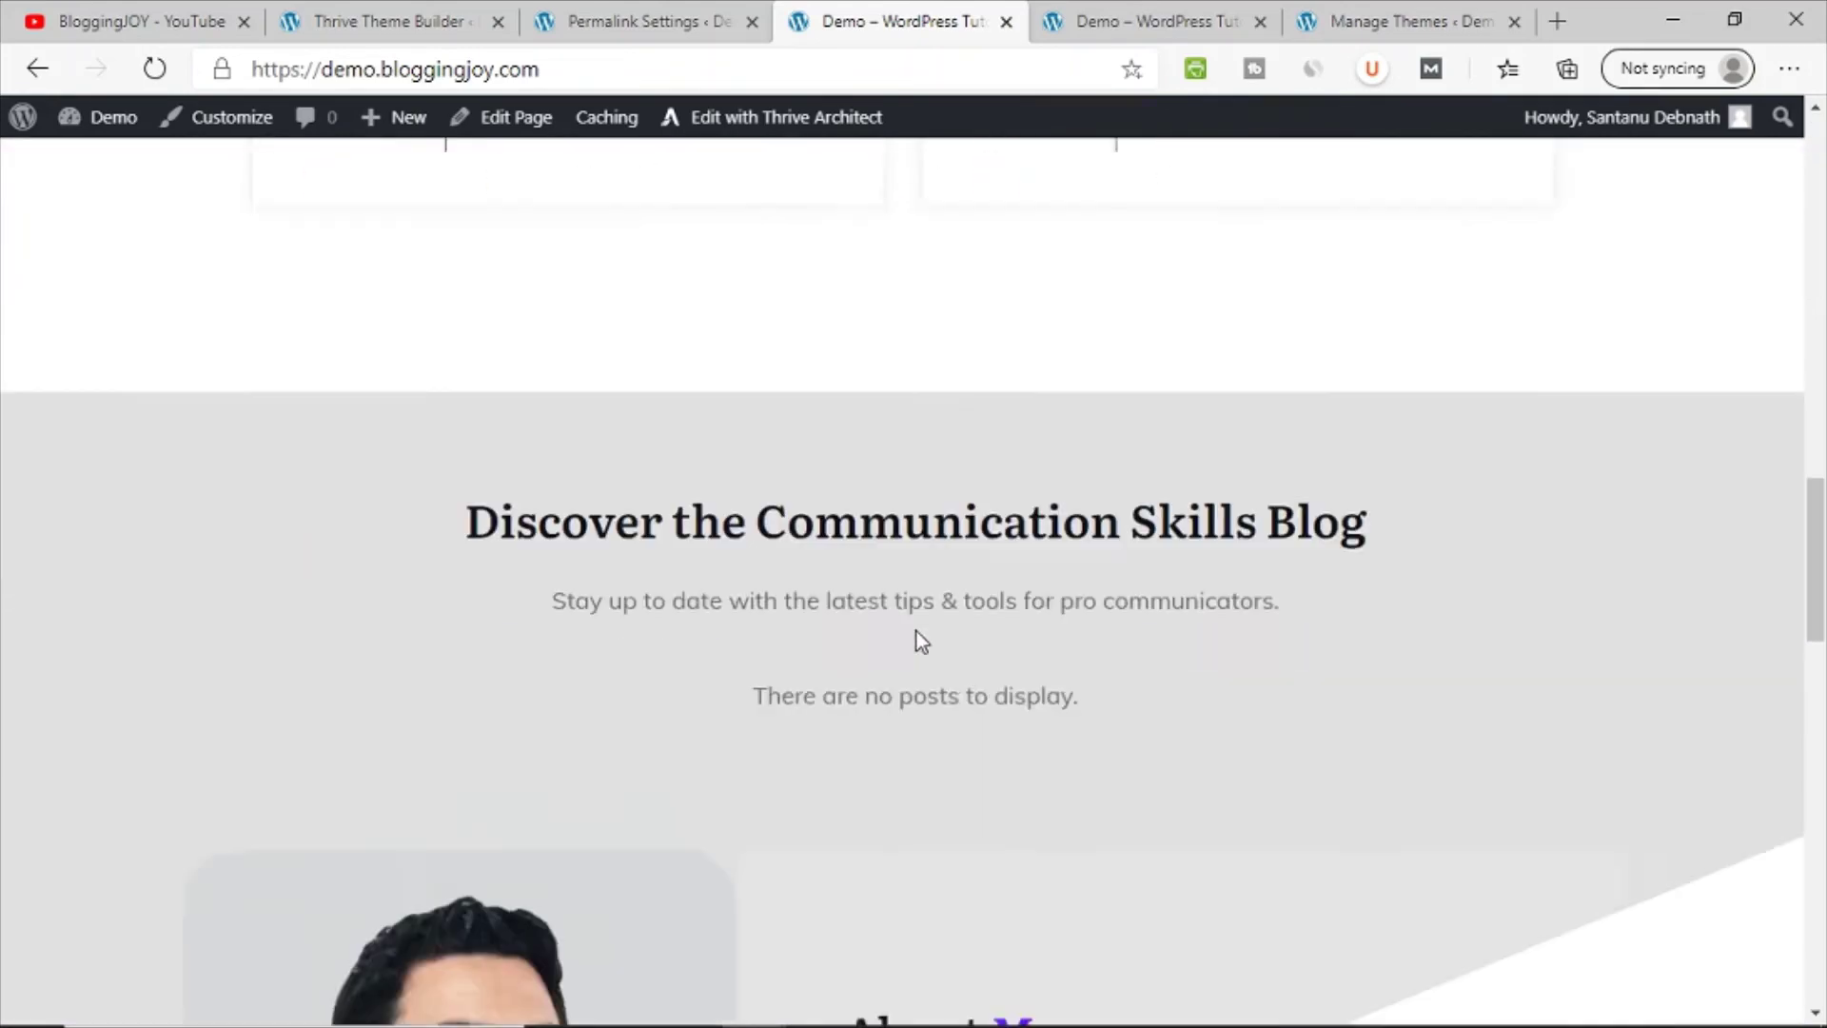
{"action": "scroll", "coordinate": [1053, 623], "scroll_direction": "down", "scroll_amount": 5}
{"action": "scroll", "coordinate": [803, 579], "scroll_direction": "up", "scroll_amount": 15}
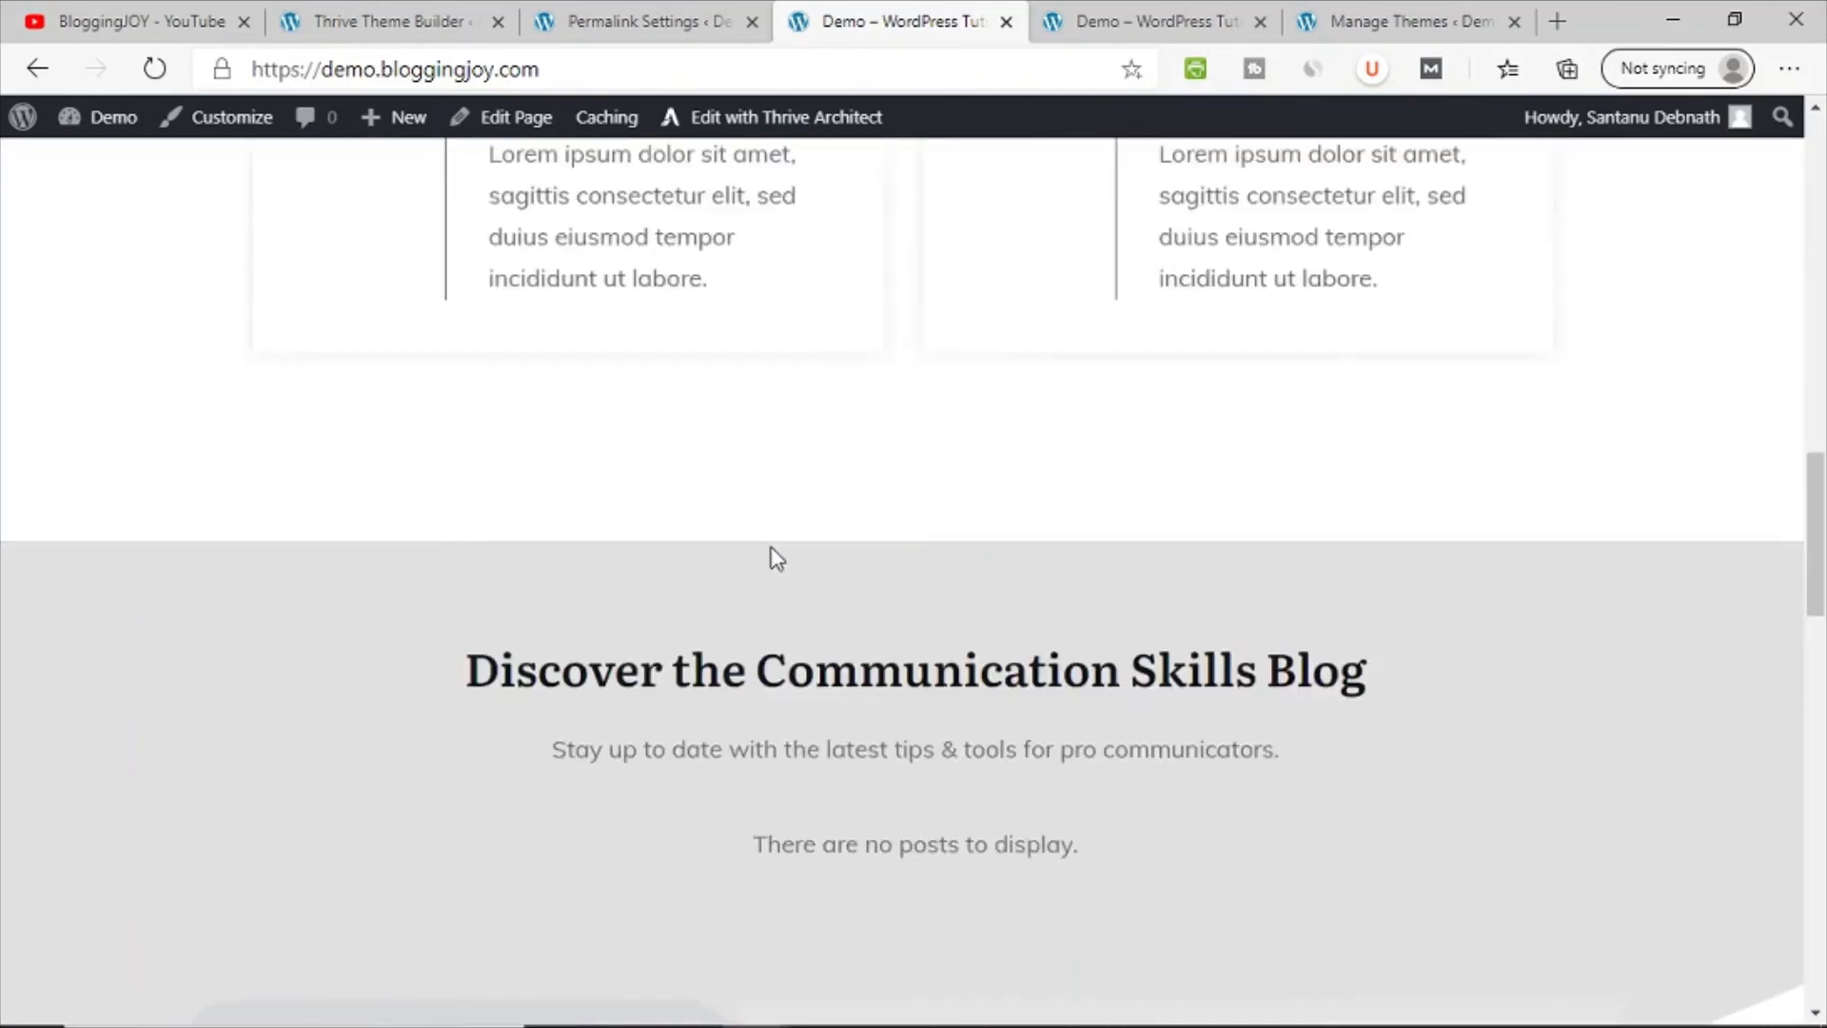
{"action": "scroll", "coordinate": [643, 467], "scroll_direction": "up", "scroll_amount": 5}
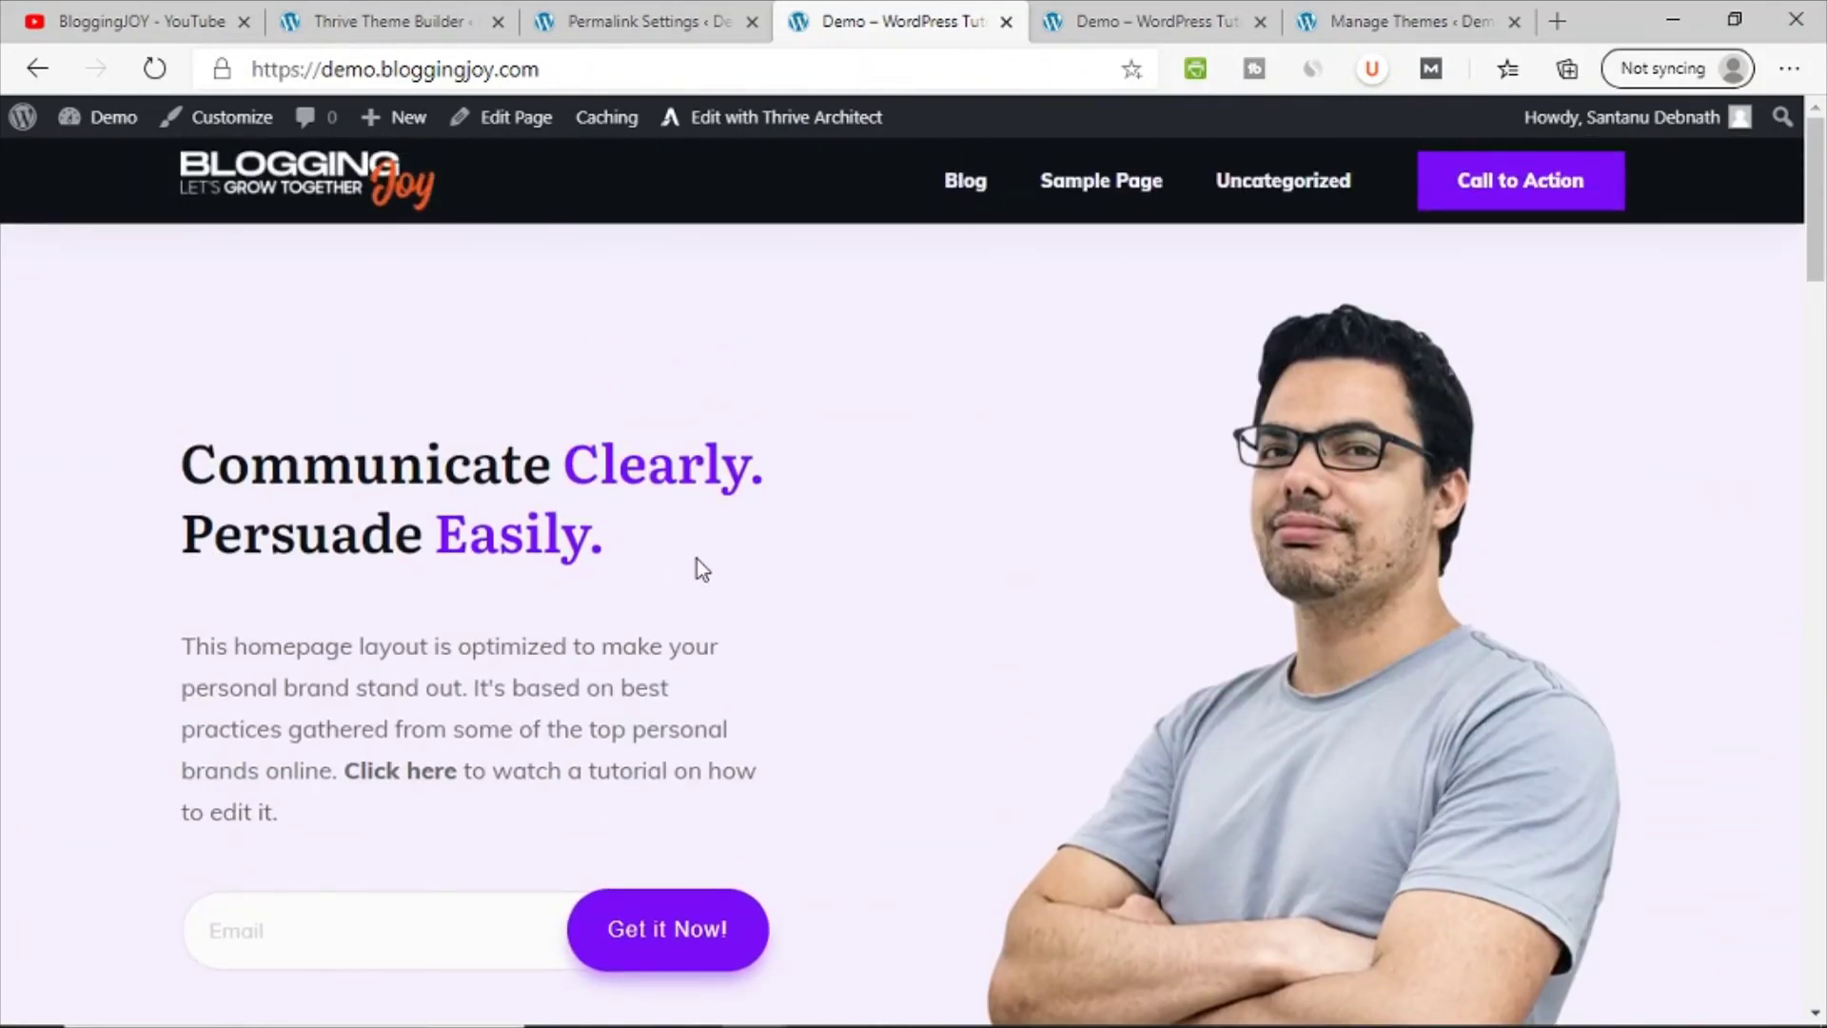
Step: Open the Sample Page from the header menu, examine its content and sidebar, and return to the homepage
{"action": "left_click", "coordinate": [1116, 195]}
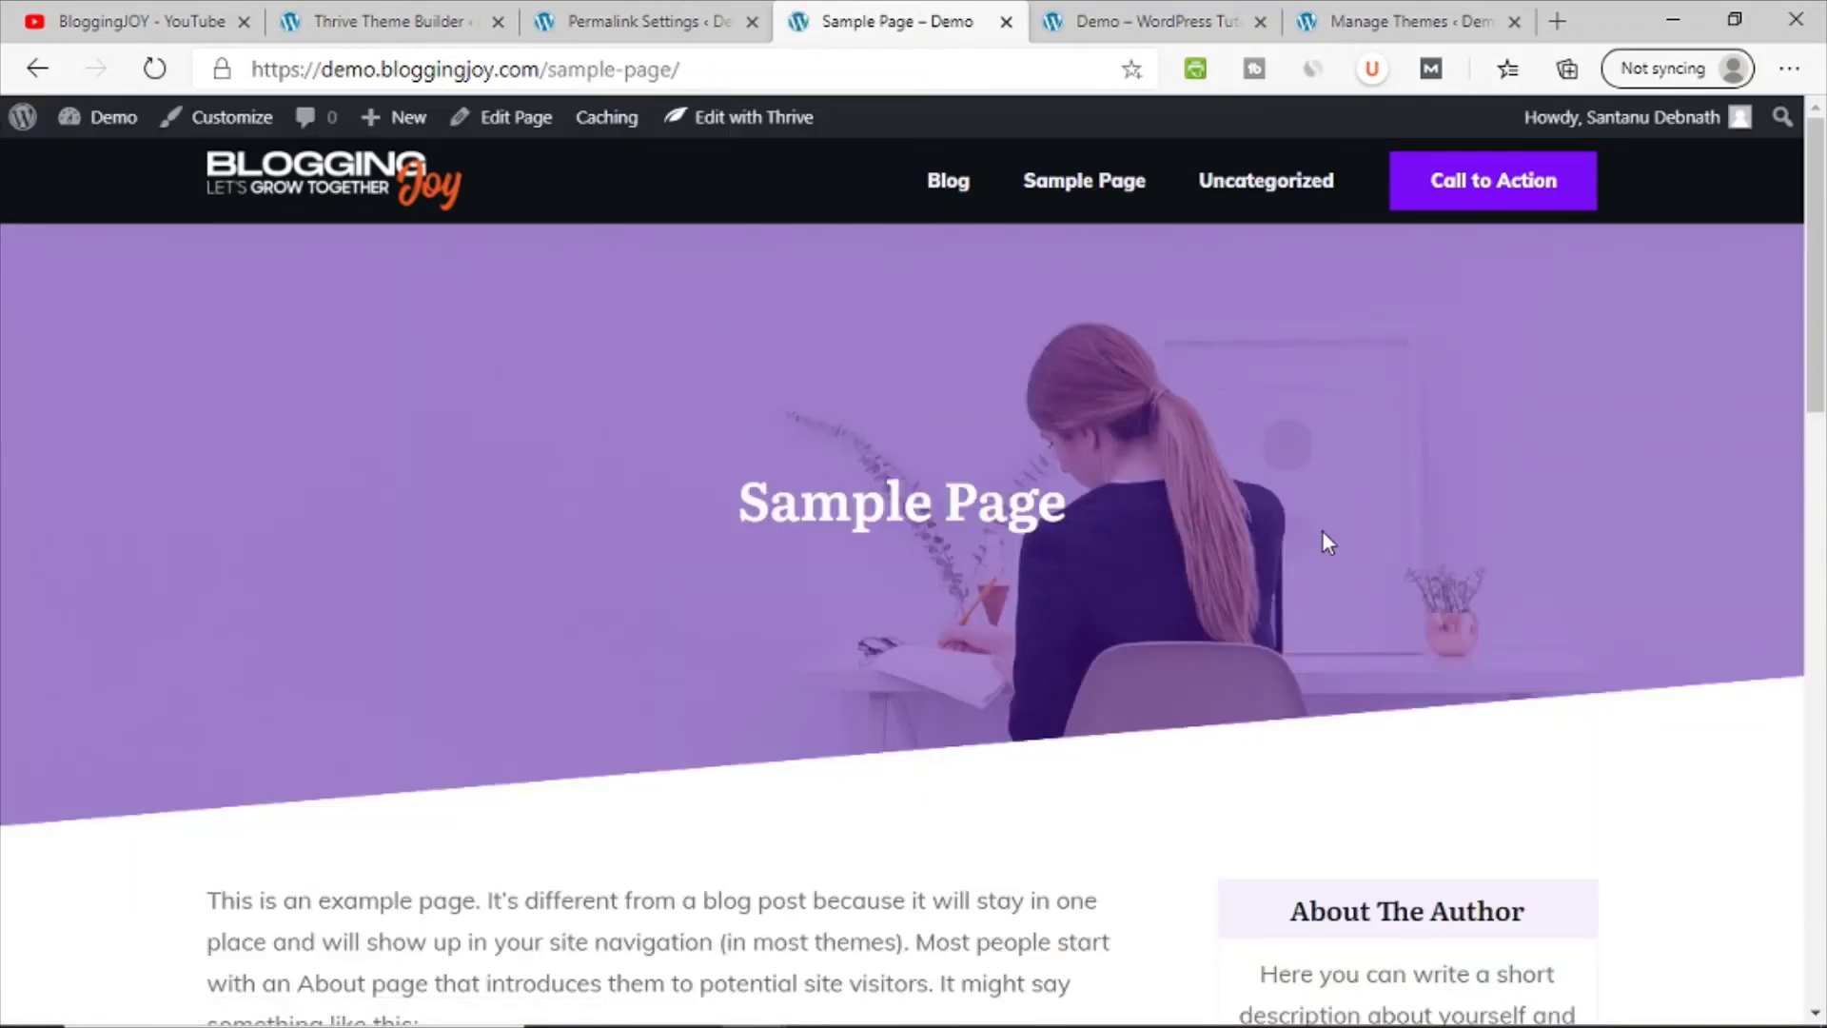
{"action": "scroll", "coordinate": [1323, 535], "scroll_direction": "down", "scroll_amount": 10}
{"action": "scroll", "coordinate": [1323, 539], "scroll_direction": "up", "scroll_amount": 10}
{"action": "scroll", "coordinate": [921, 511], "scroll_direction": "down", "scroll_amount": 4}
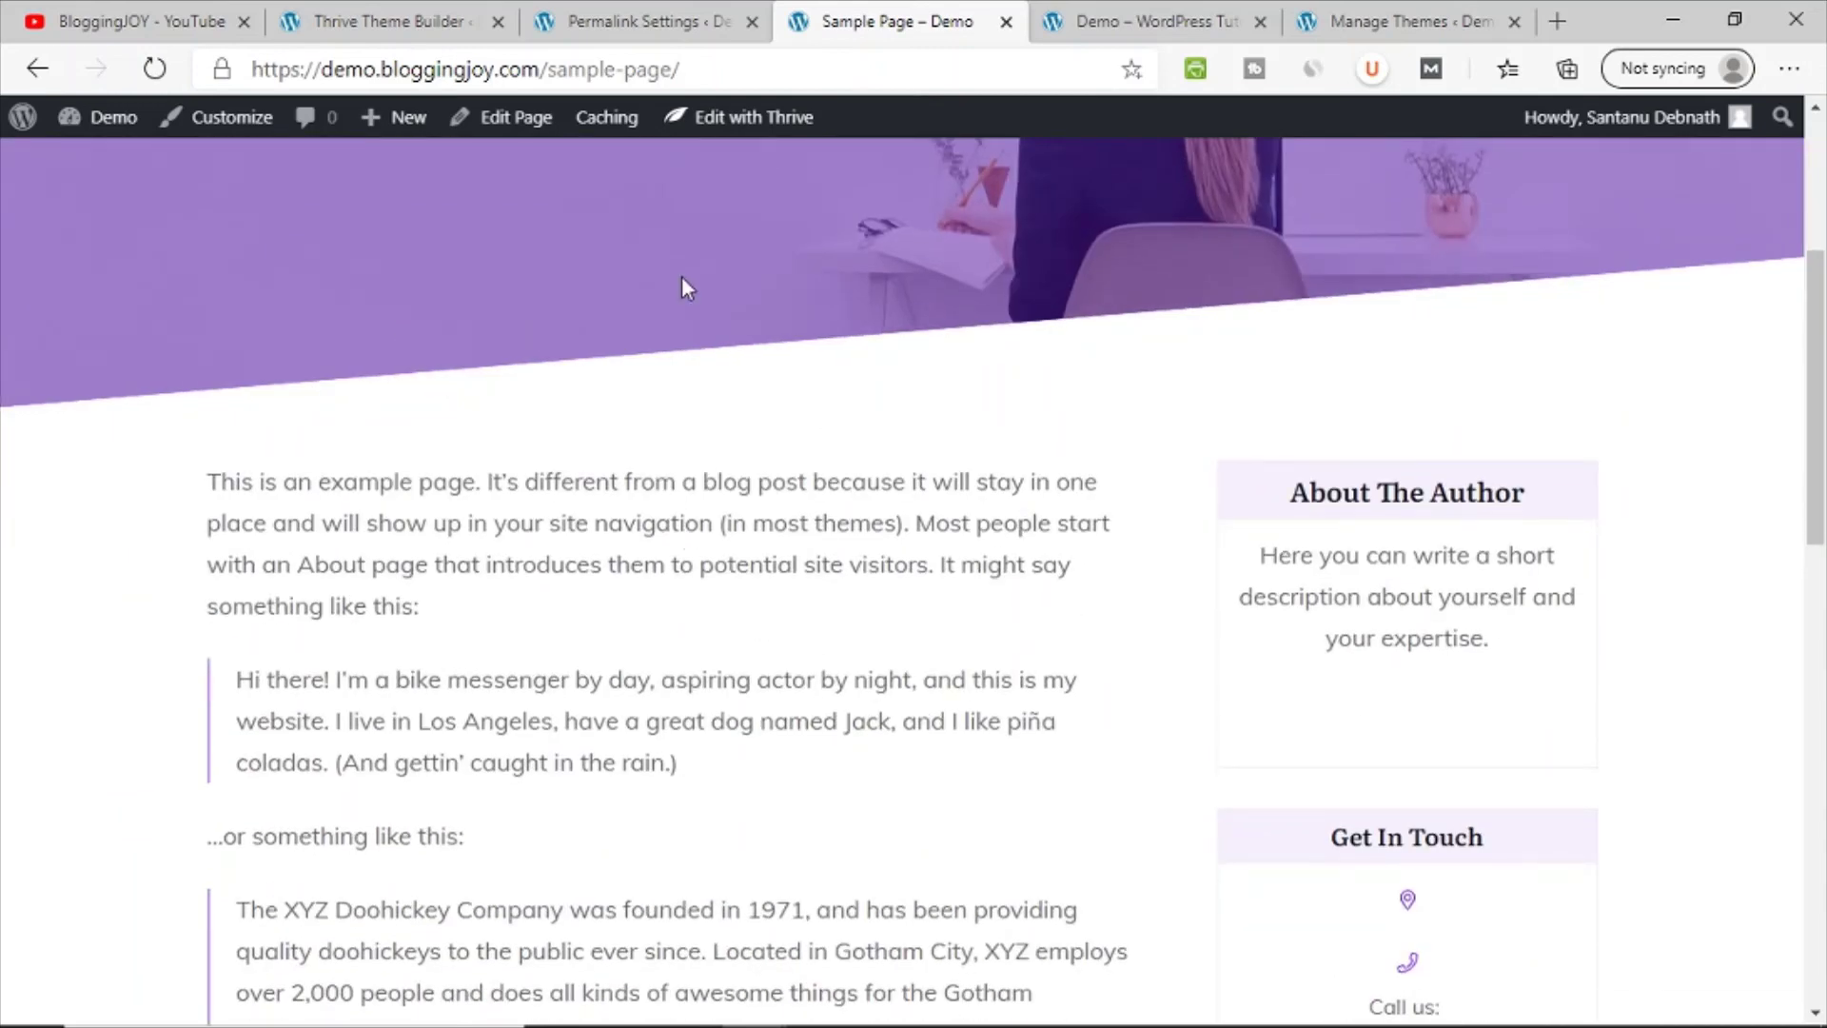
{"action": "scroll", "coordinate": [1123, 550], "scroll_direction": "up", "scroll_amount": 4}
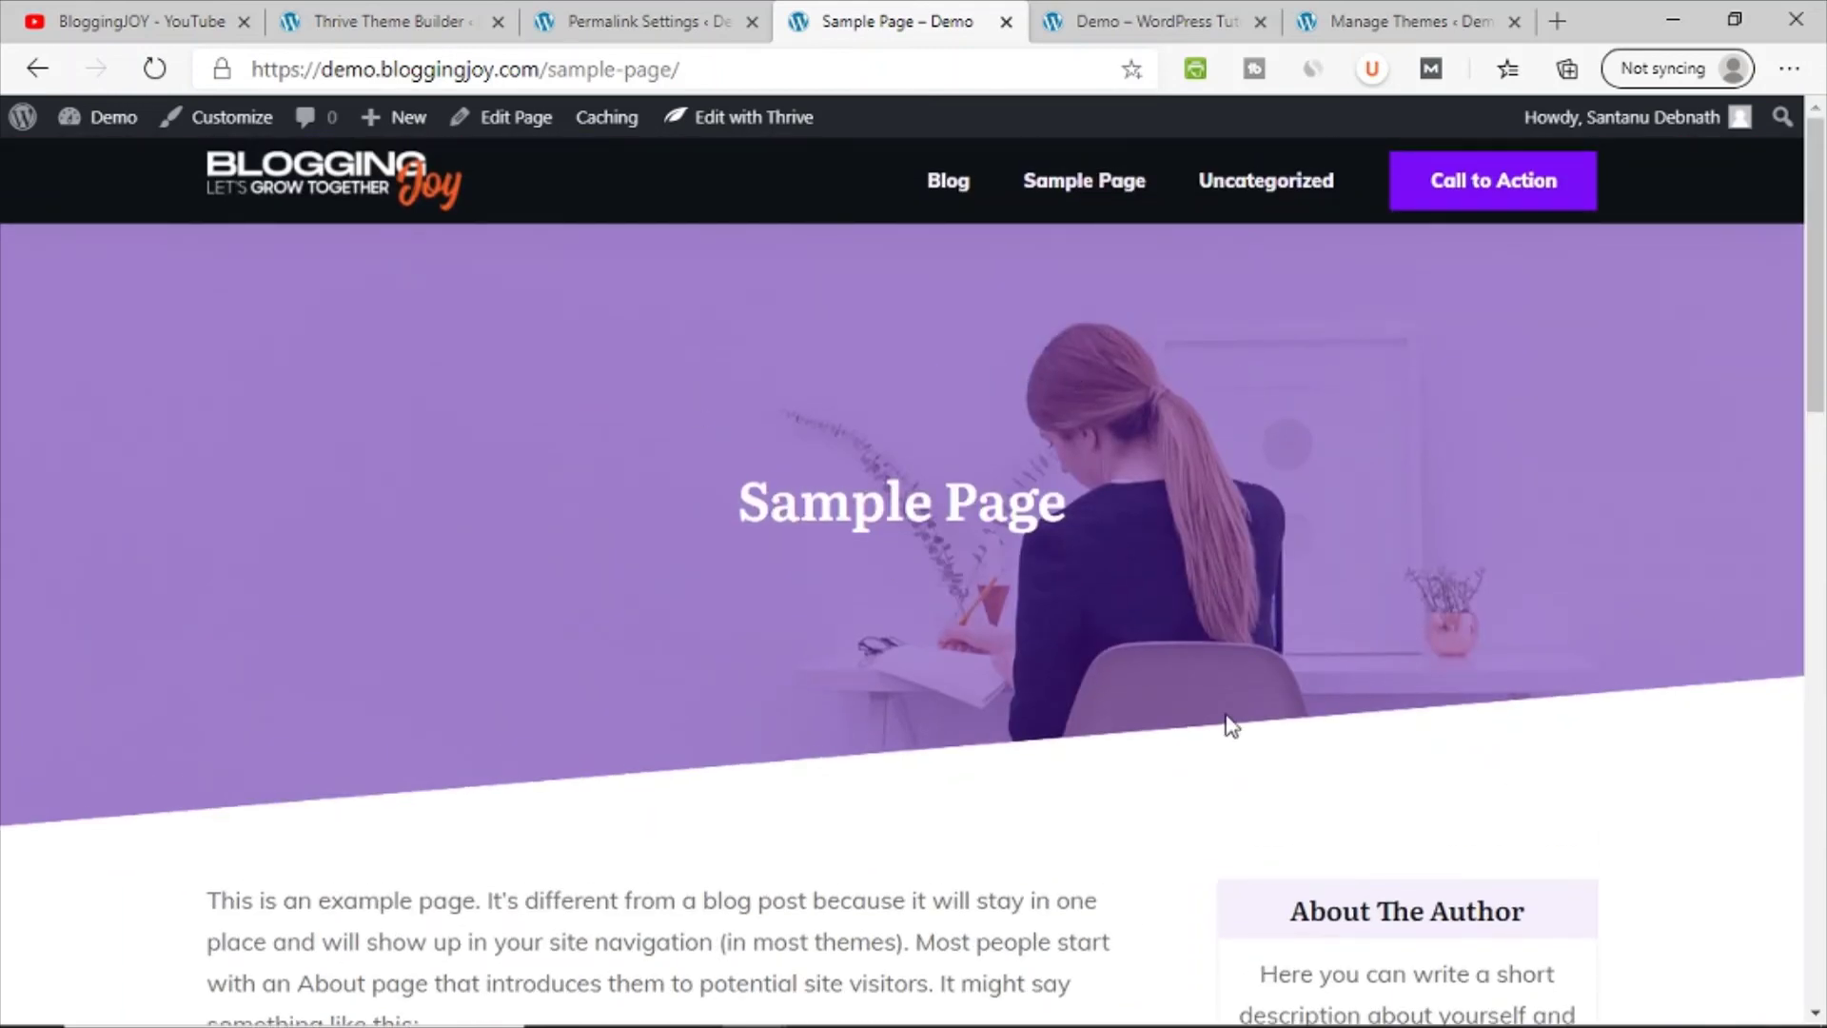
{"action": "scroll", "coordinate": [1332, 571], "scroll_direction": "down", "scroll_amount": 15}
{"action": "scroll", "coordinate": [1032, 436], "scroll_direction": "up", "scroll_amount": 15}
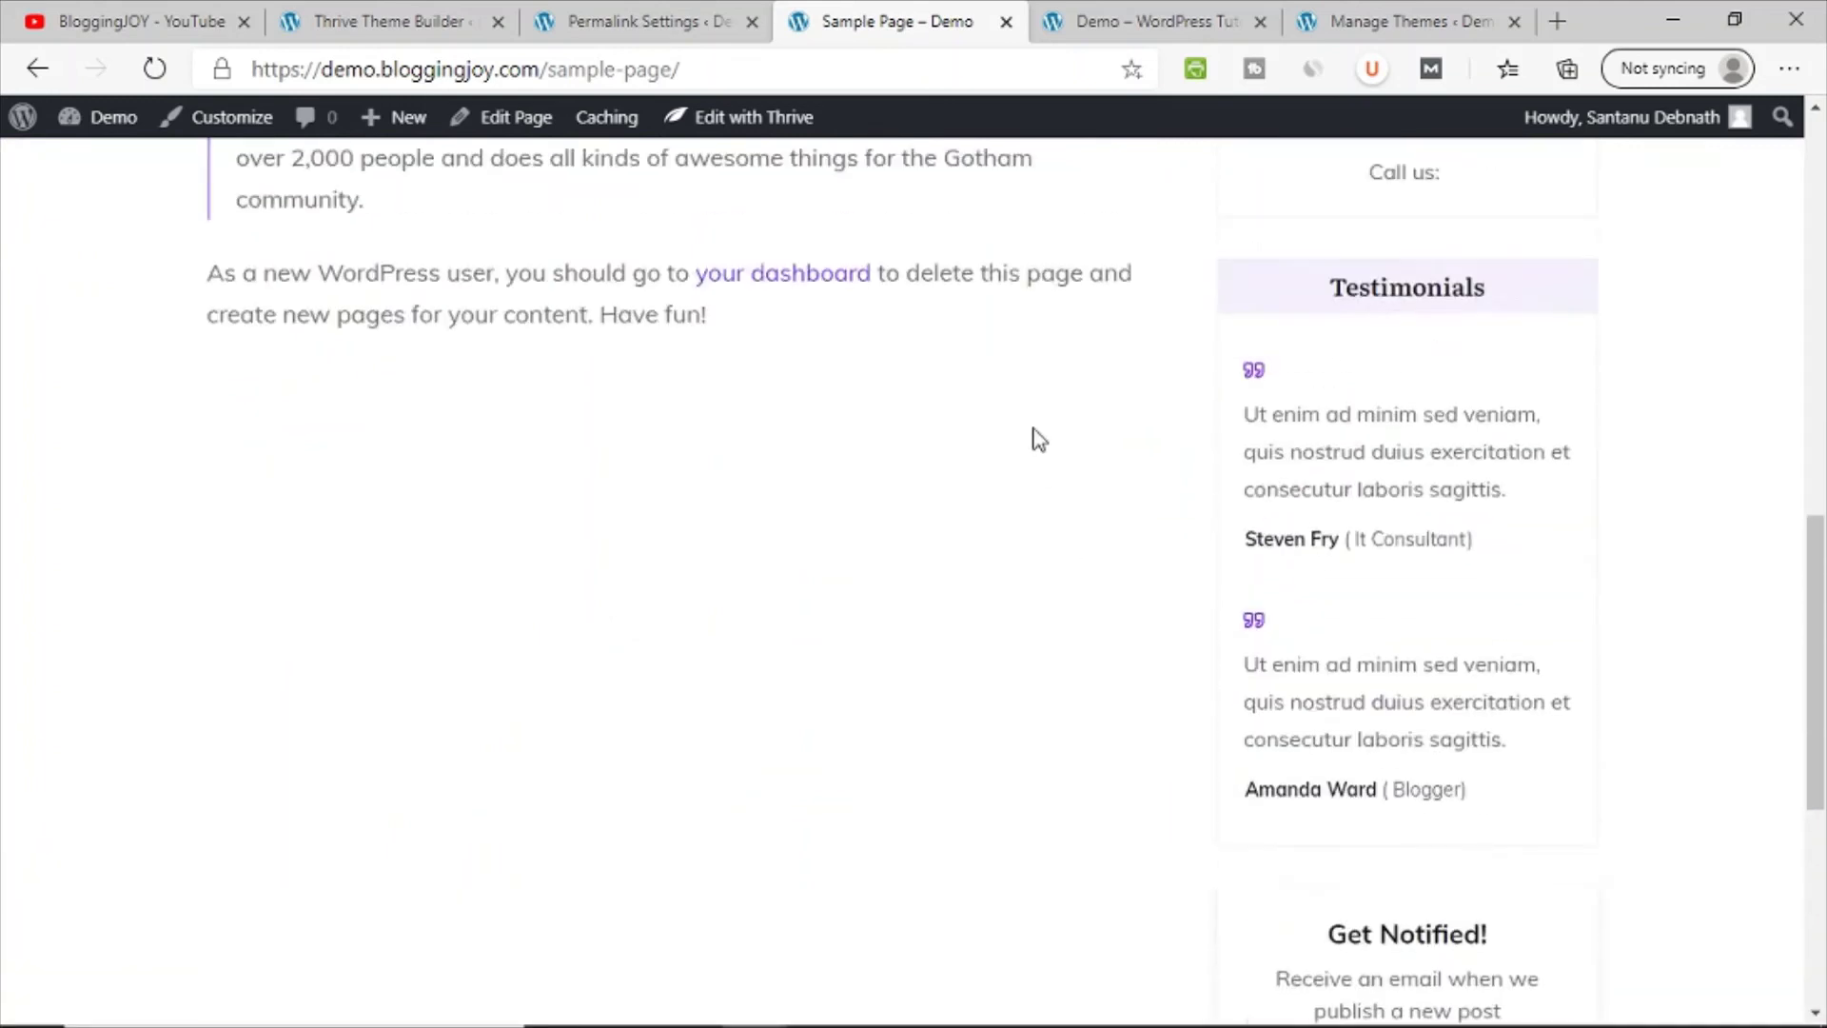
{"action": "left_click", "coordinate": [322, 195]}
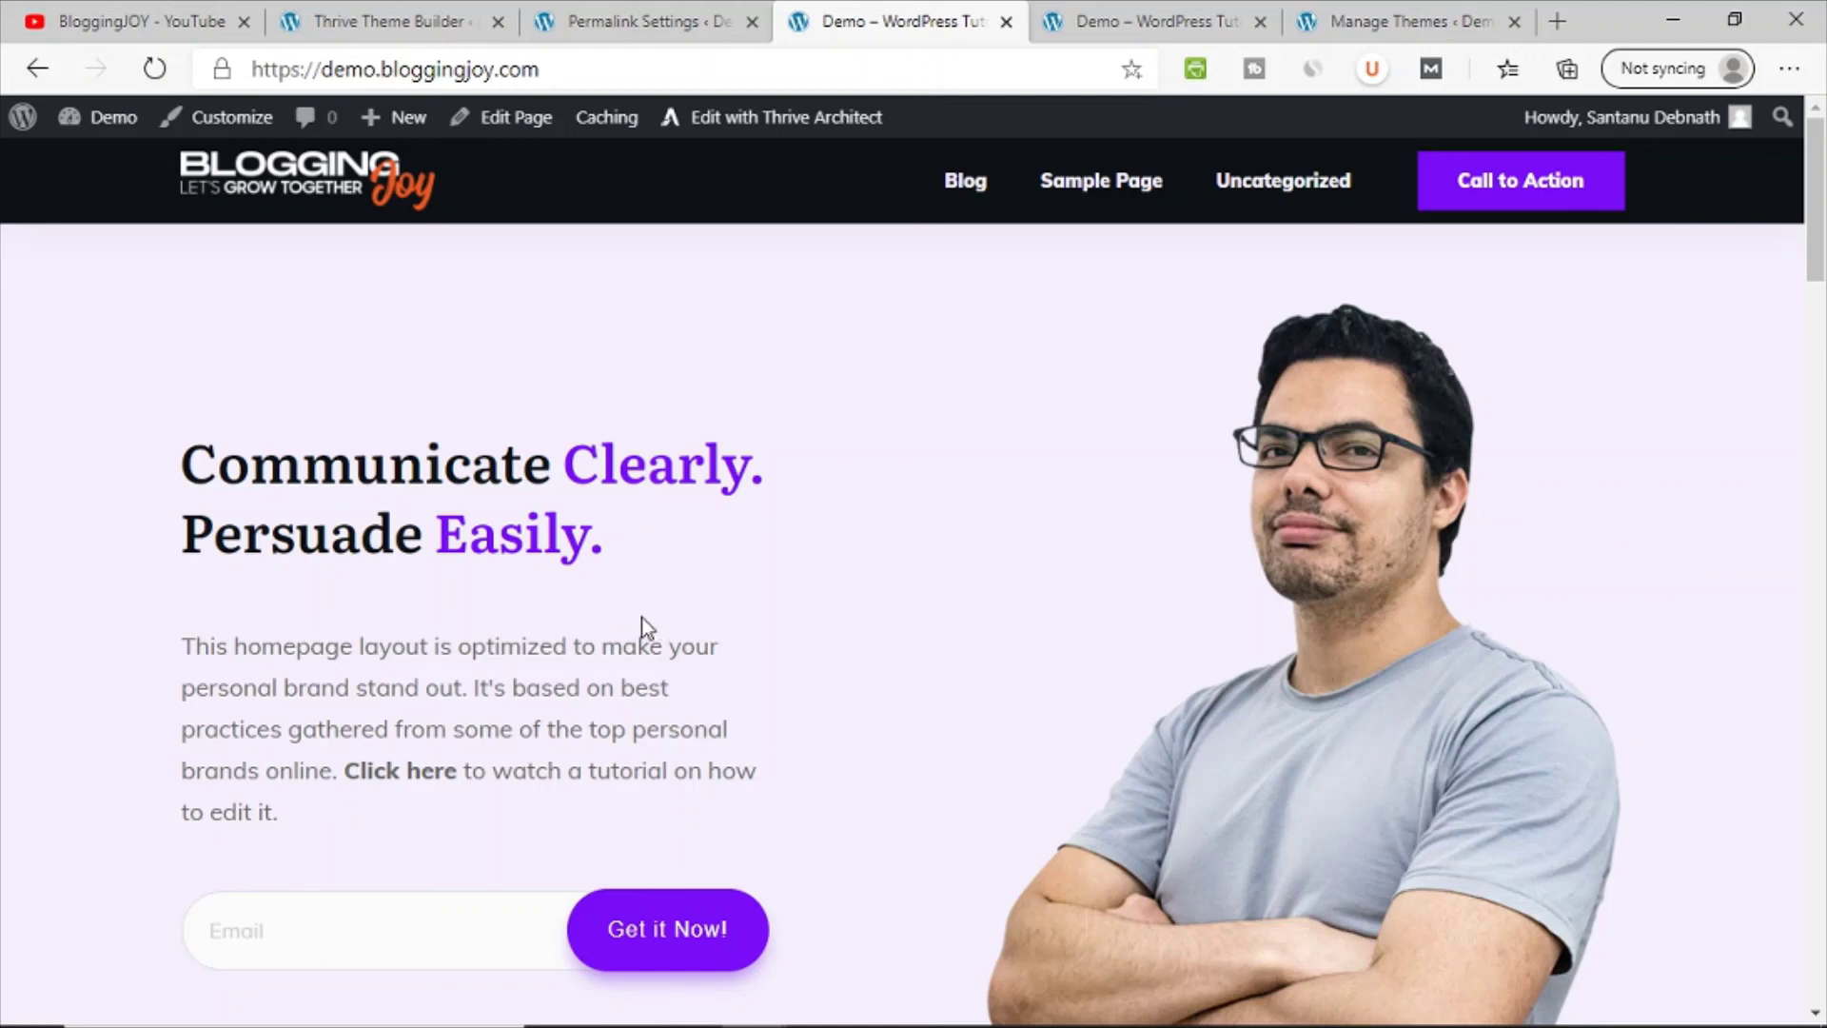
Step: Look through the homepage from the hero area past the blog and About Me sections, and return to its beginning
{"action": "scroll", "coordinate": [641, 620], "scroll_direction": "down", "scroll_amount": 15}
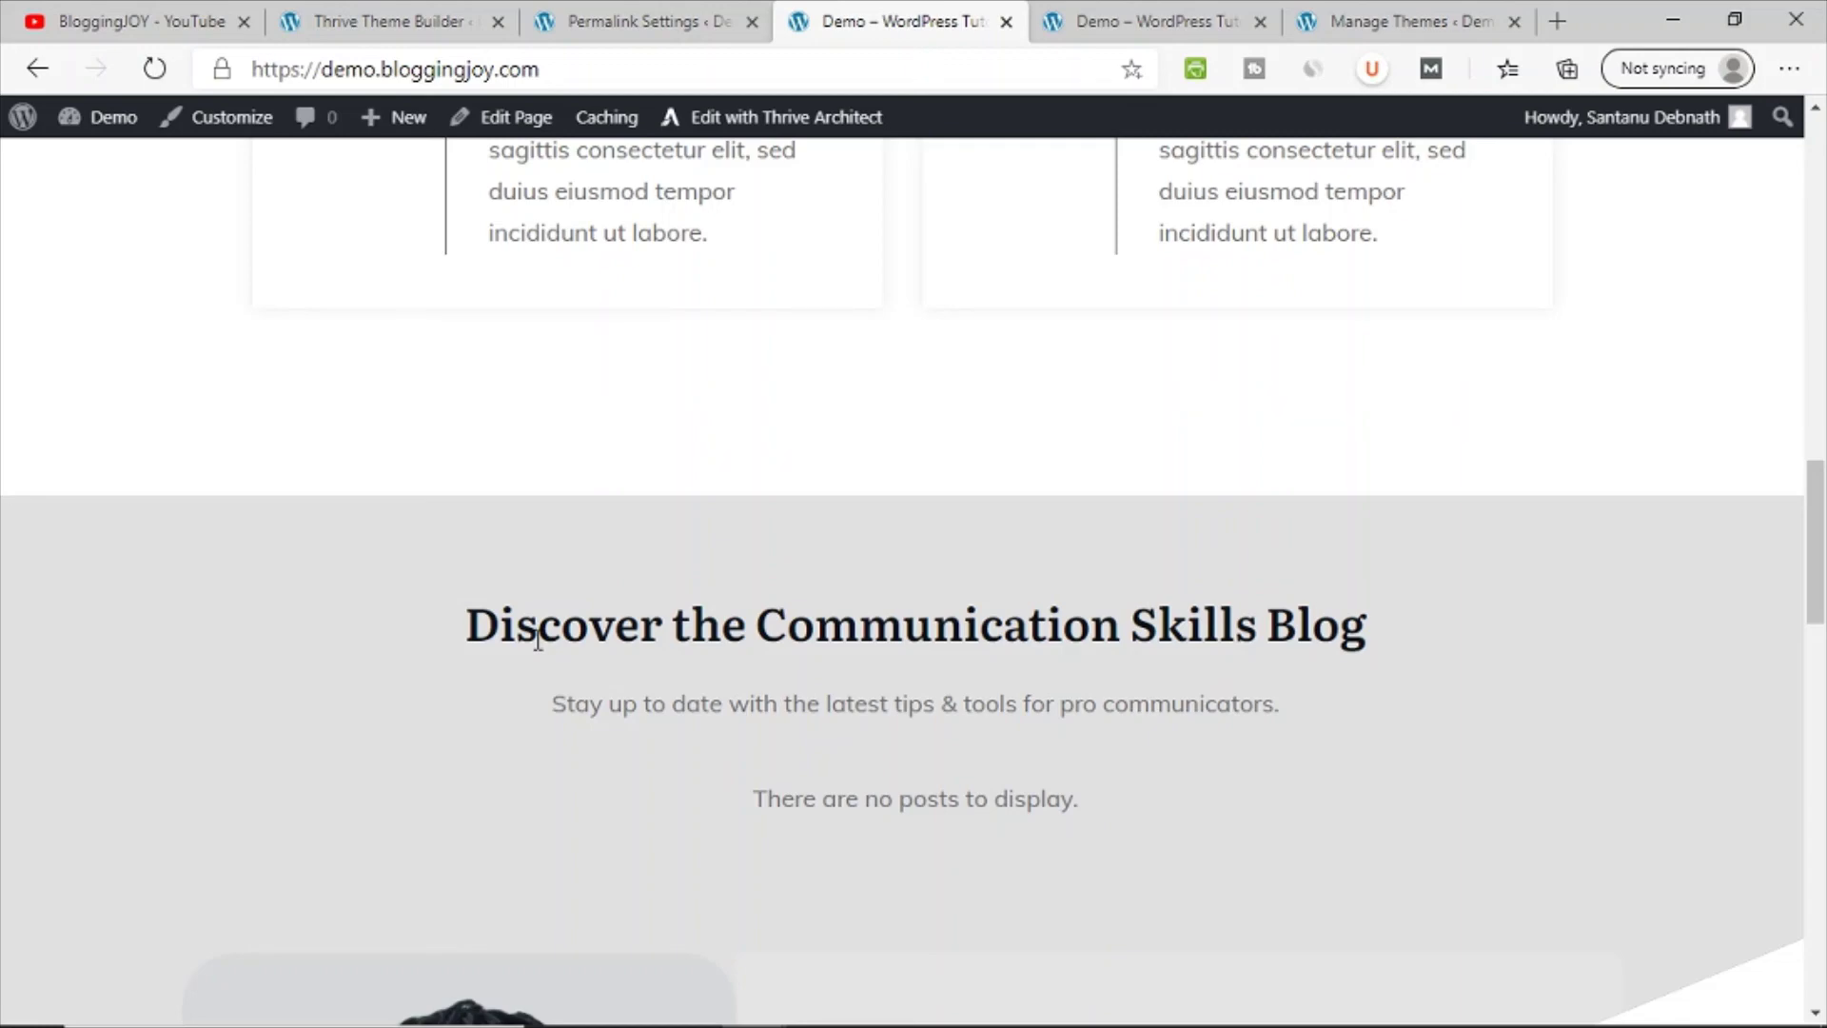
{"action": "scroll", "coordinate": [536, 641], "scroll_direction": "down", "scroll_amount": 3}
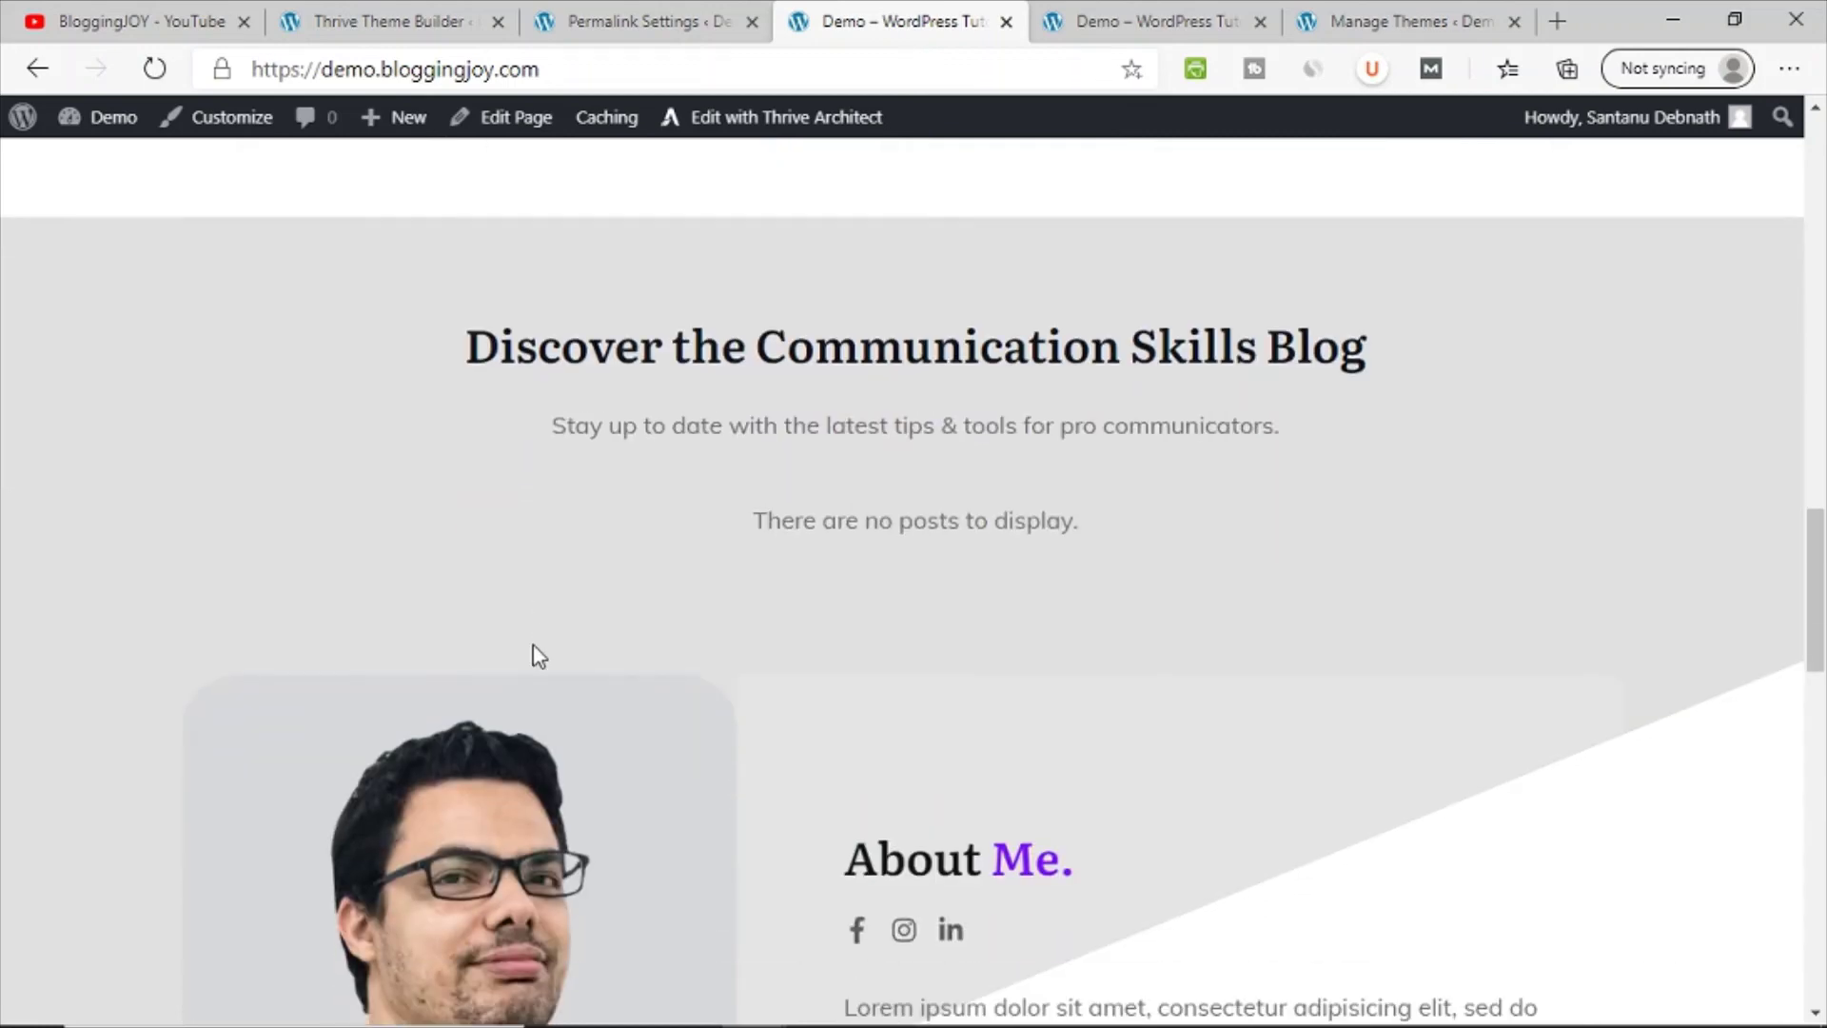
{"action": "scroll", "coordinate": [533, 655], "scroll_direction": "down", "scroll_amount": 5}
{"action": "scroll", "coordinate": [530, 653], "scroll_direction": "up", "scroll_amount": 20}
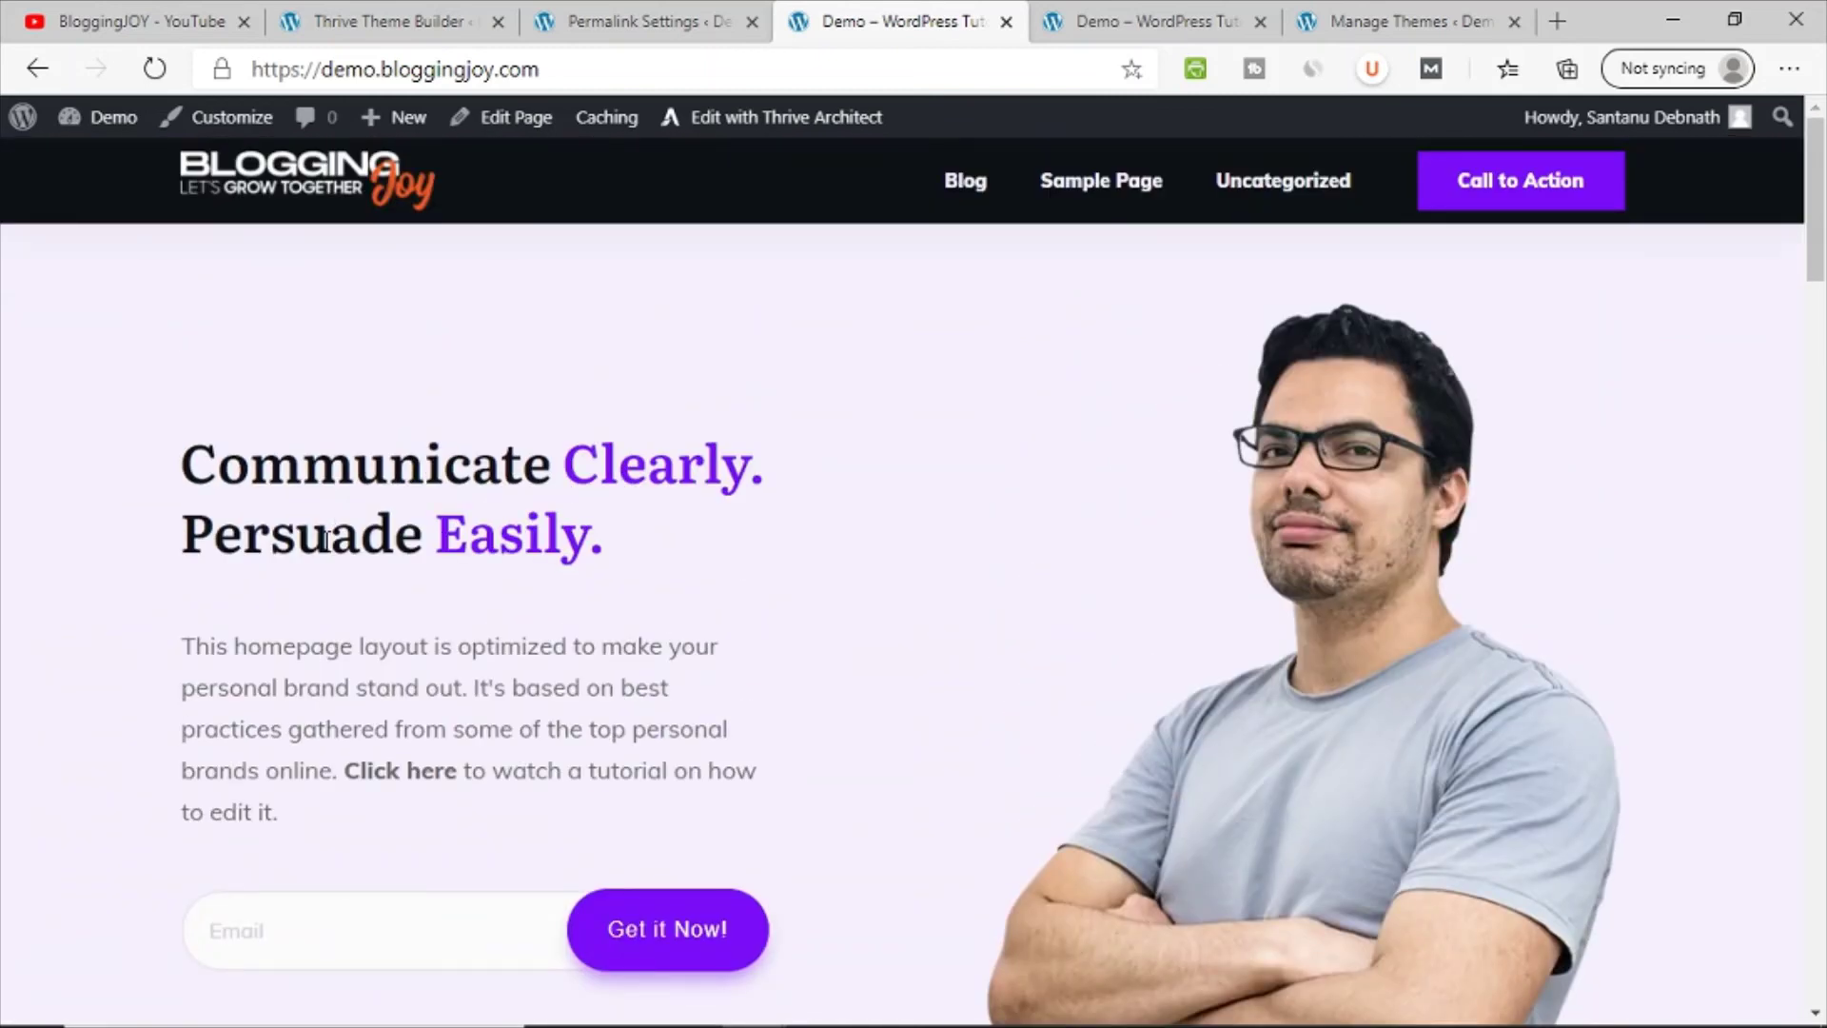
Step: Switch to the BloggingJOY YouTube channel and look through its uploads and tutorial playlists
{"action": "left_click", "coordinate": [369, 15]}
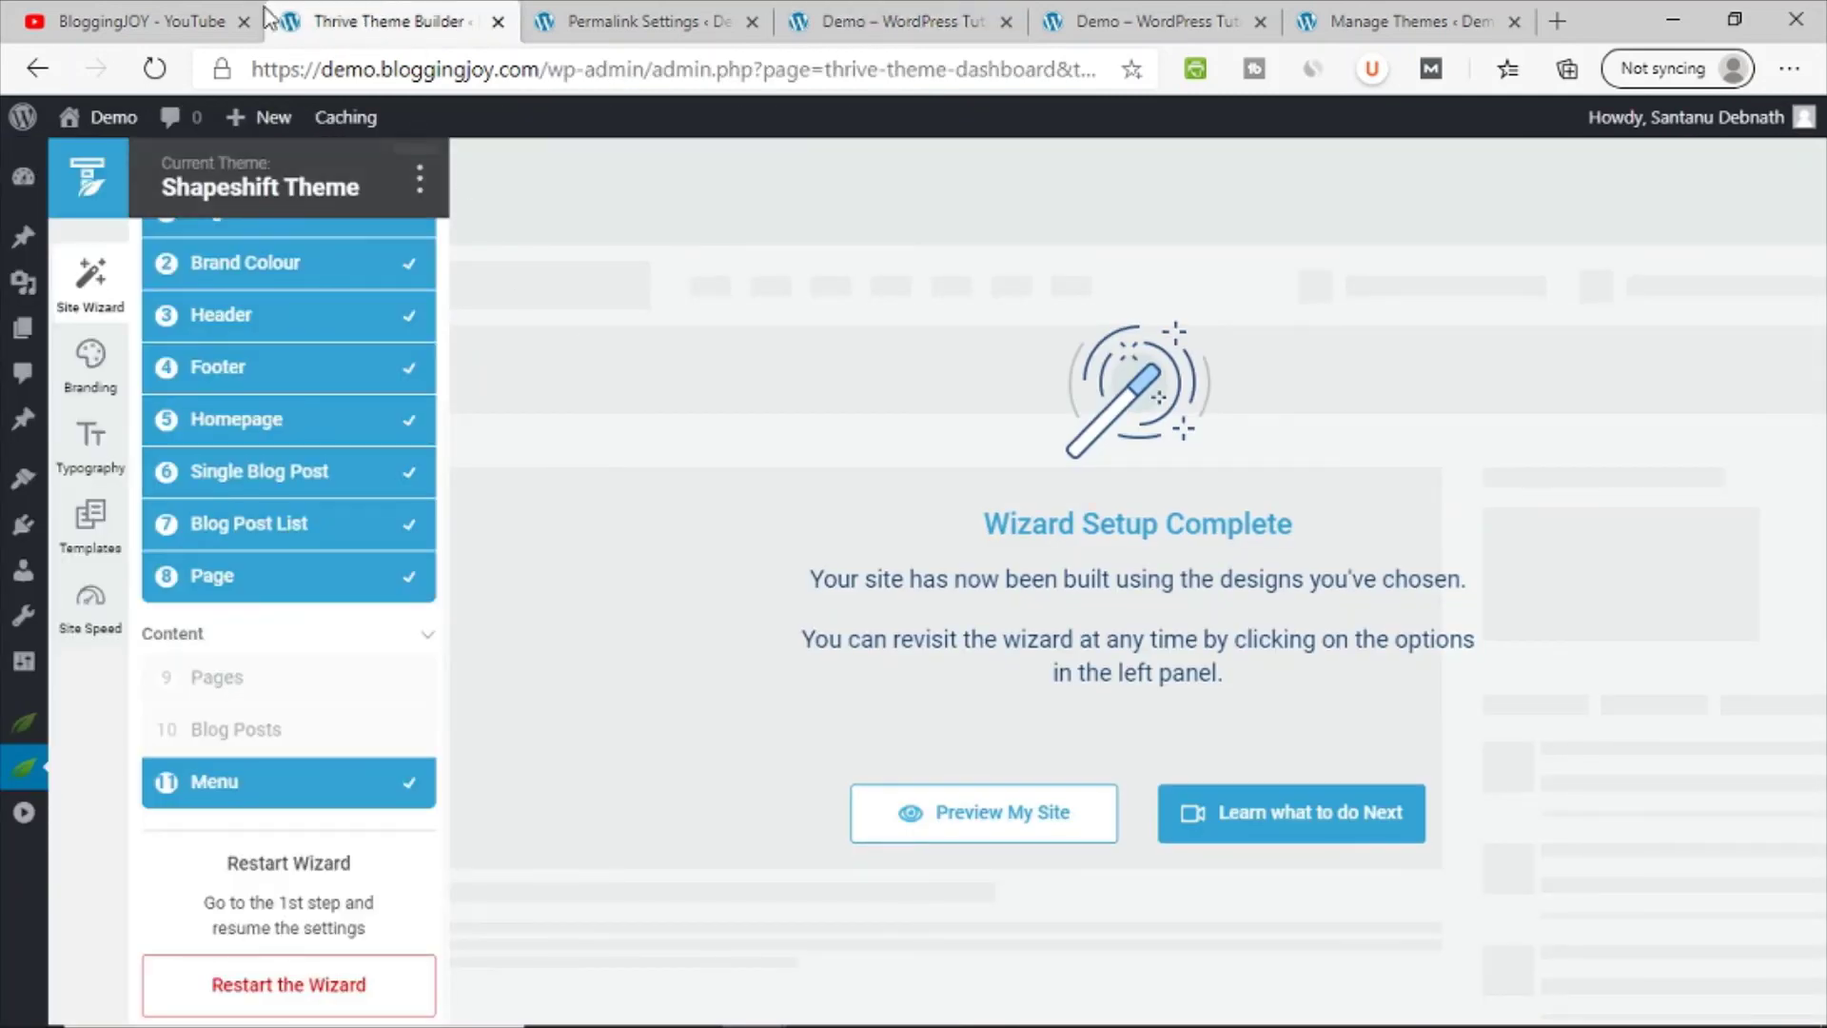
{"action": "left_click", "coordinate": [190, 21]}
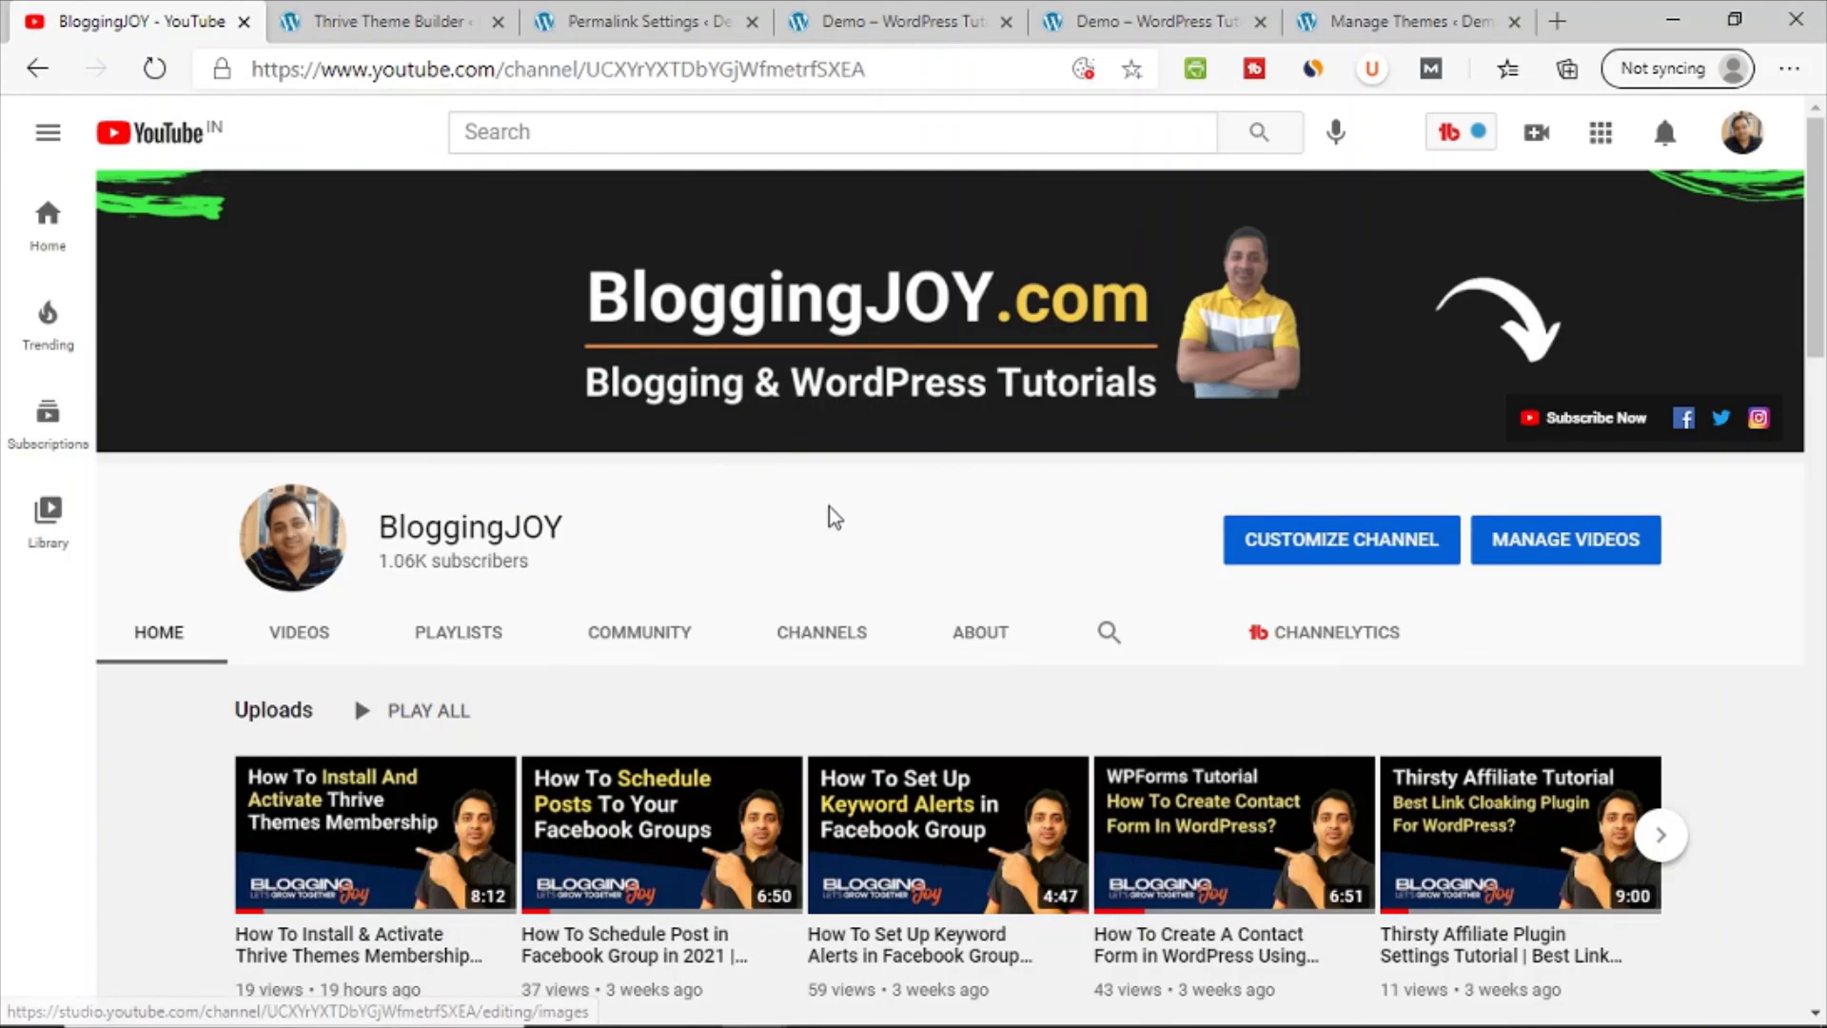
{"action": "scroll", "coordinate": [842, 522], "scroll_direction": "down", "scroll_amount": 15}
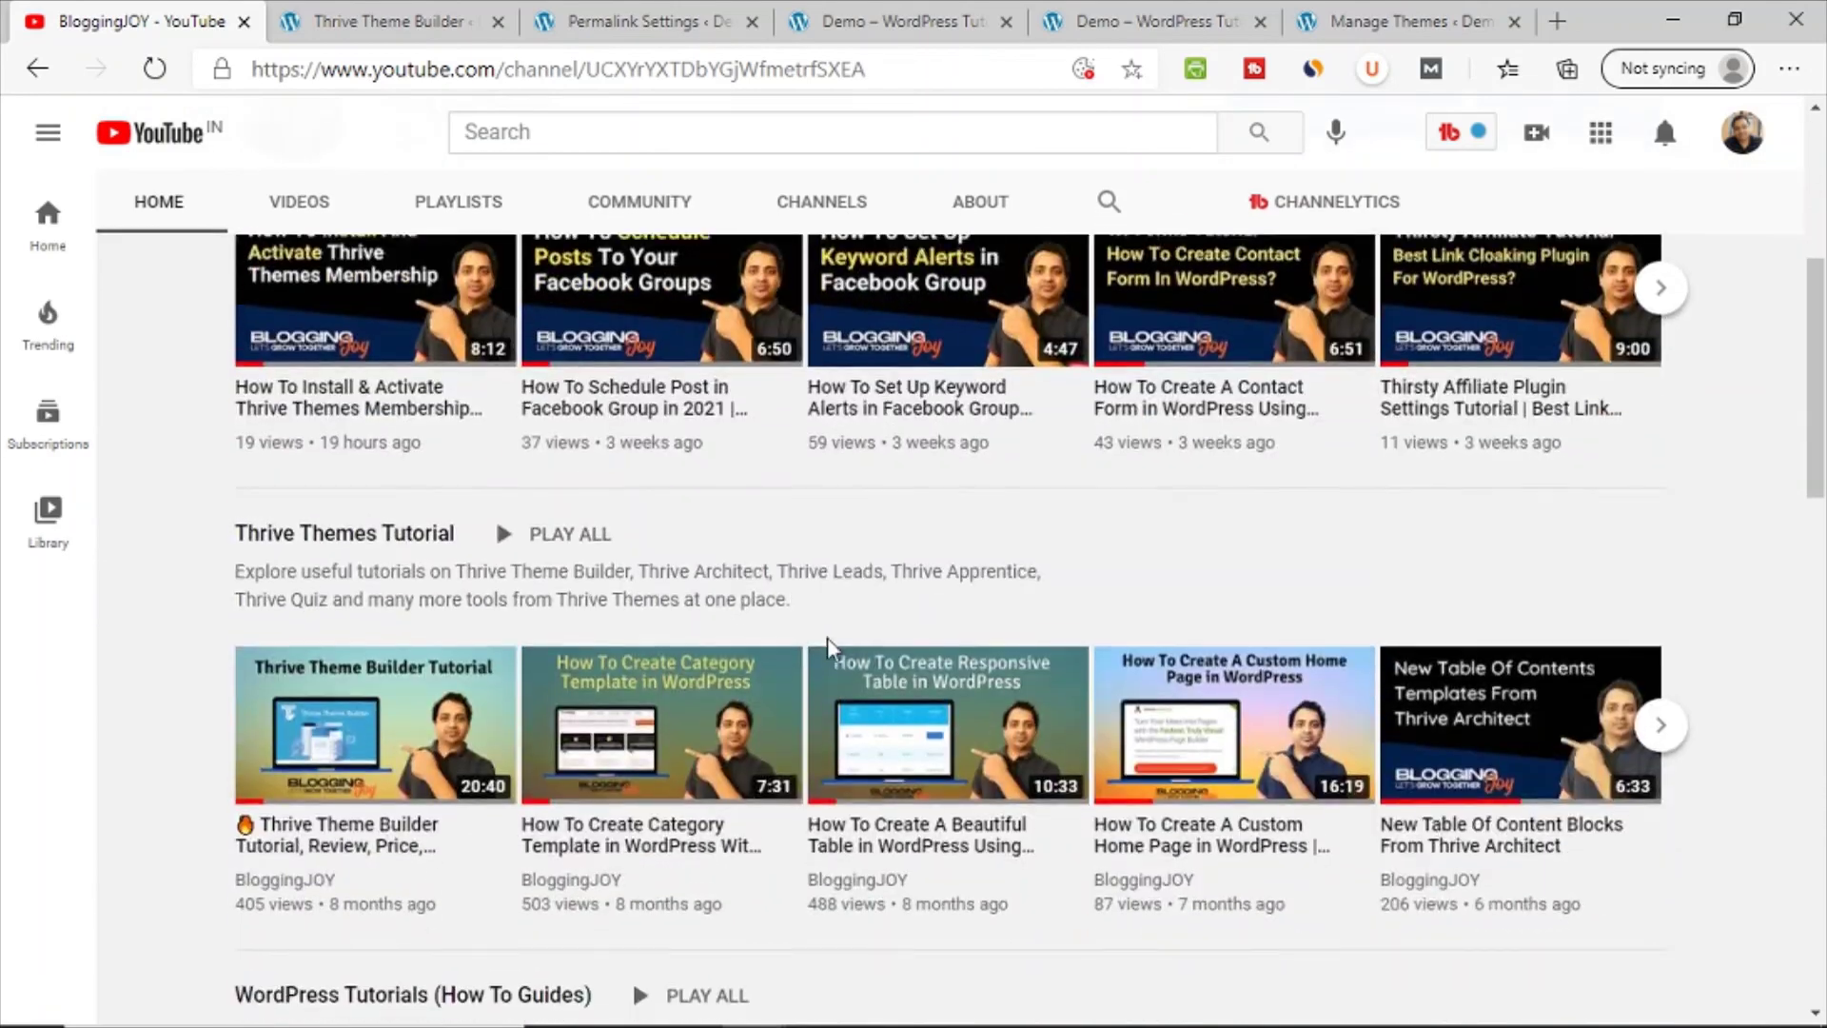
{"action": "scroll", "coordinate": [827, 657], "scroll_direction": "down", "scroll_amount": 5}
{"action": "scroll", "coordinate": [827, 657], "scroll_direction": "up", "scroll_amount": 20}
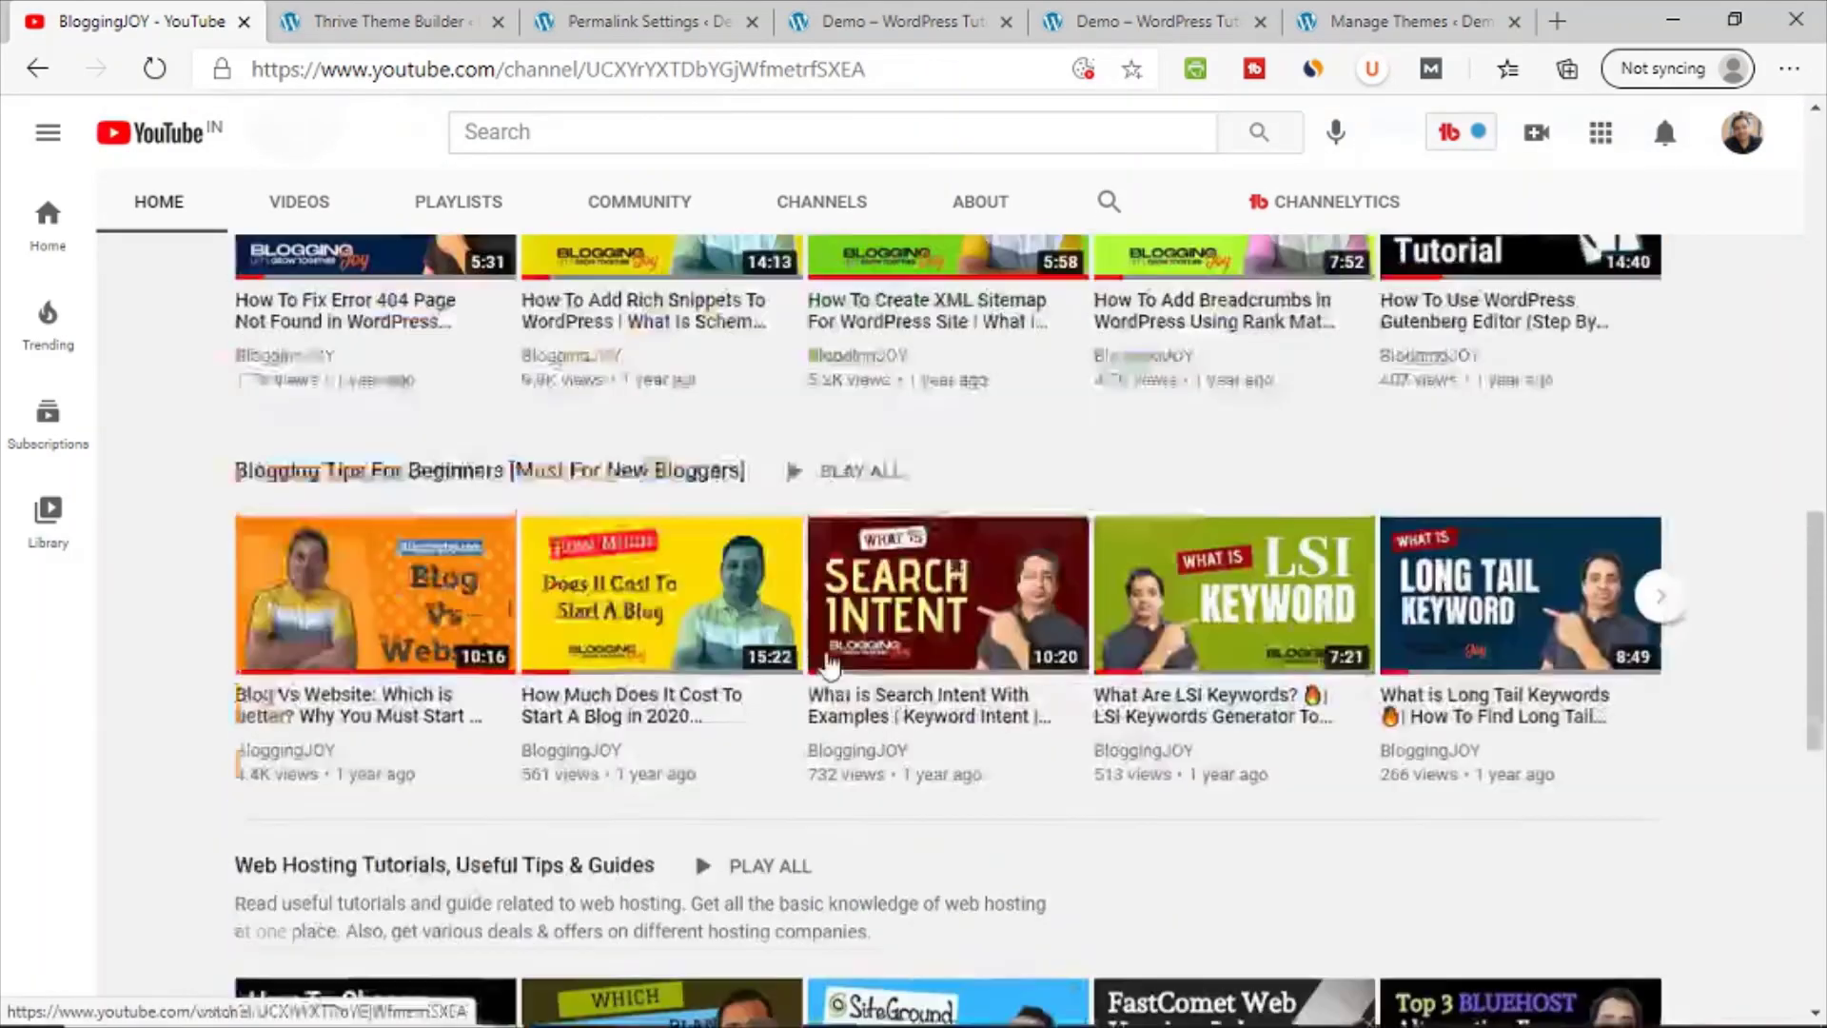